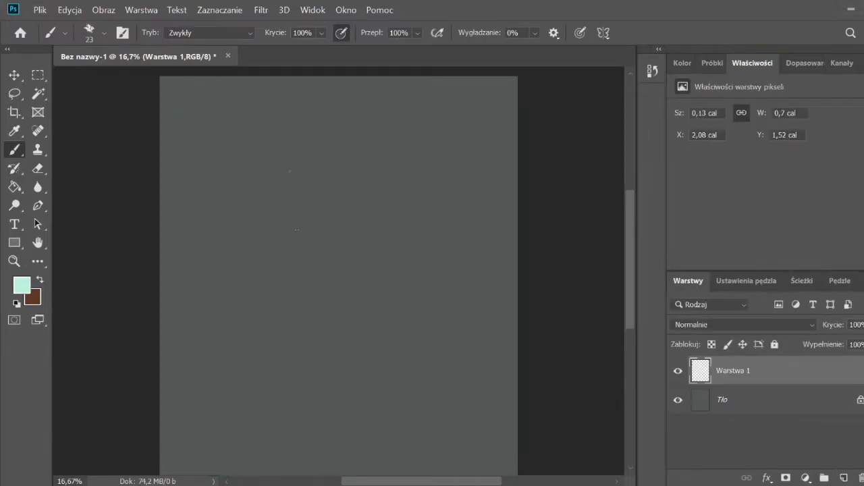
# - Sketch the oval of the elf's head with long hair falling below it
pyautogui.moveTo(292, 166)
pyautogui.mouseDown()
pyautogui.moveTo(297, 223)
pyautogui.moveTo(354, 147)
pyautogui.mouseUp()
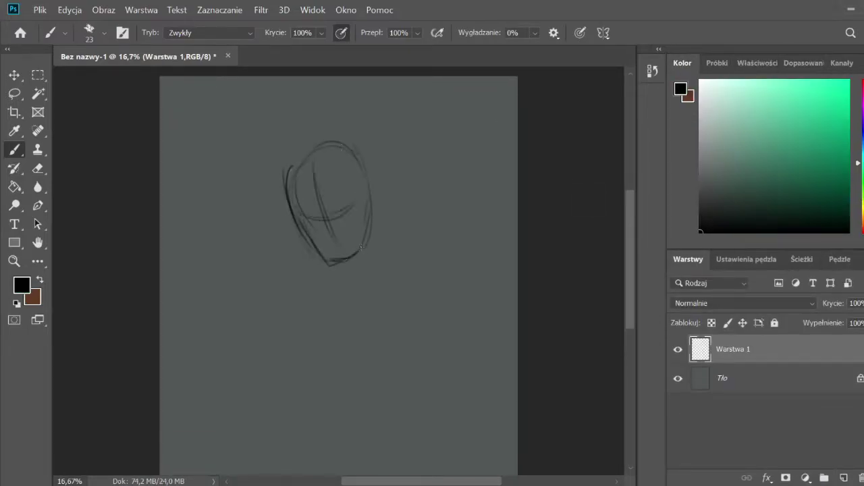
pyautogui.moveTo(311, 186); pyautogui.dragTo(305, 354)
pyautogui.moveTo(289, 204); pyautogui.dragTo(305, 373)
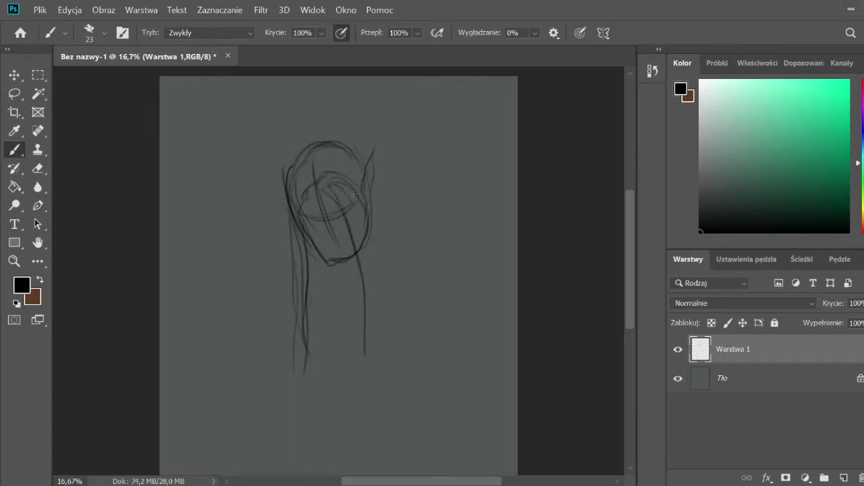
pyautogui.moveTo(335, 138); pyautogui.dragTo(366, 173)
pyautogui.moveTo(365, 175); pyautogui.dragTo(376, 294)
pyautogui.moveTo(293, 145); pyautogui.dragTo(315, 170)
pyautogui.moveTo(372, 188)
pyautogui.mouseDown()
pyautogui.moveTo(398, 321)
pyautogui.moveTo(417, 244)
pyautogui.mouseUp()
pyautogui.scroll(-2, 406, 202)
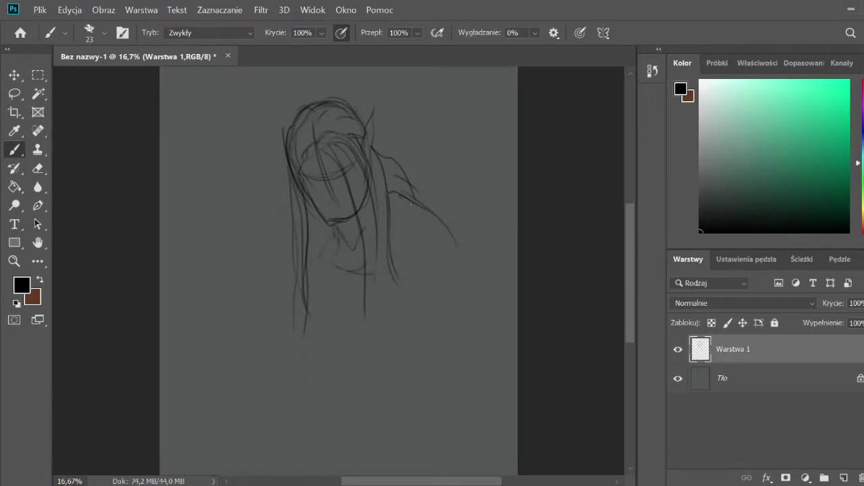
# - Sketch the torso, right shoulder outline and diagonal arm lines
pyautogui.moveTo(324, 324); pyautogui.dragTo(389, 368)
pyautogui.moveTo(388, 368); pyautogui.dragTo(442, 297)
pyautogui.moveTo(412, 277); pyautogui.dragTo(473, 271)
pyautogui.moveTo(352, 239); pyautogui.dragTo(341, 318)
pyautogui.scroll(-1, 405, 271)
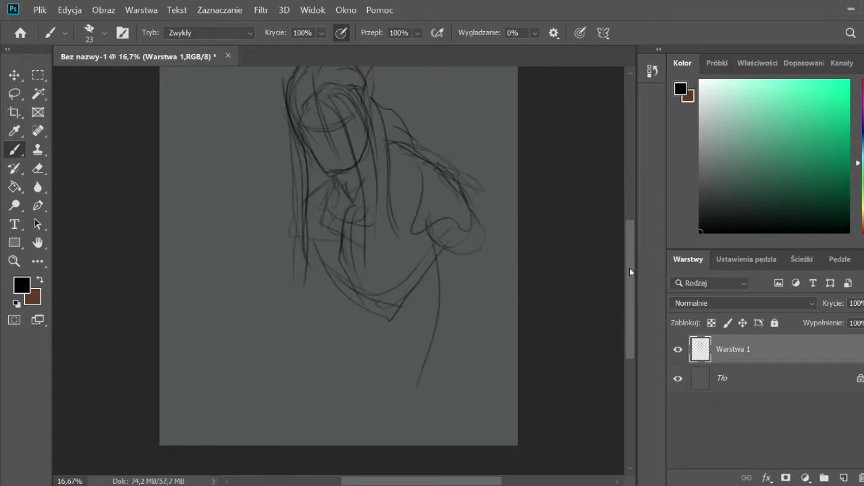
pyautogui.moveTo(440, 287); pyautogui.dragTo(418, 416)
pyautogui.moveTo(233, 350); pyautogui.dragTo(247, 312)
pyautogui.moveTo(298, 281); pyautogui.dragTo(290, 346)
pyautogui.moveTo(323, 370); pyautogui.dragTo(297, 408)
pyautogui.moveTo(308, 272); pyautogui.dragTo(336, 326)
pyautogui.moveTo(345, 320); pyautogui.dragTo(331, 360)
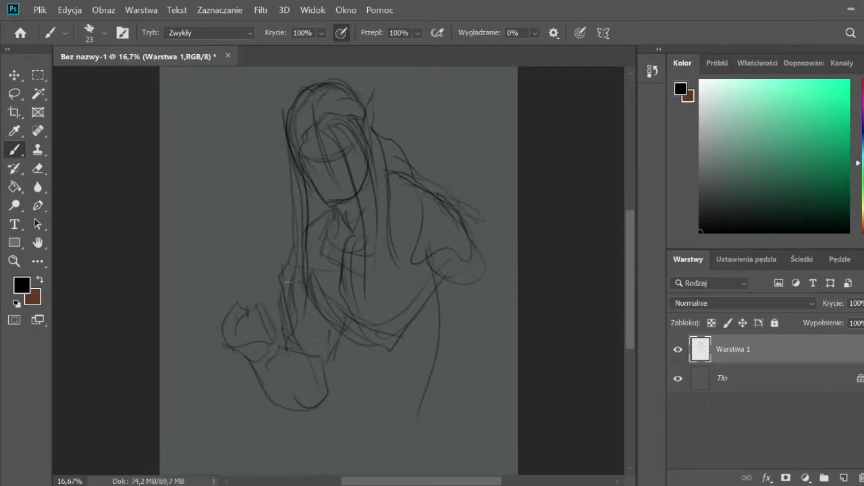
# - Sketch the raised arm and fist at lower left, undoing the bad strokes
pyautogui.click(840, 258)
pyautogui.hotkey('ctrl', 'z')
pyautogui.hotkey('ctrl', 'z')
pyautogui.hotkey('ctrl', 'z')
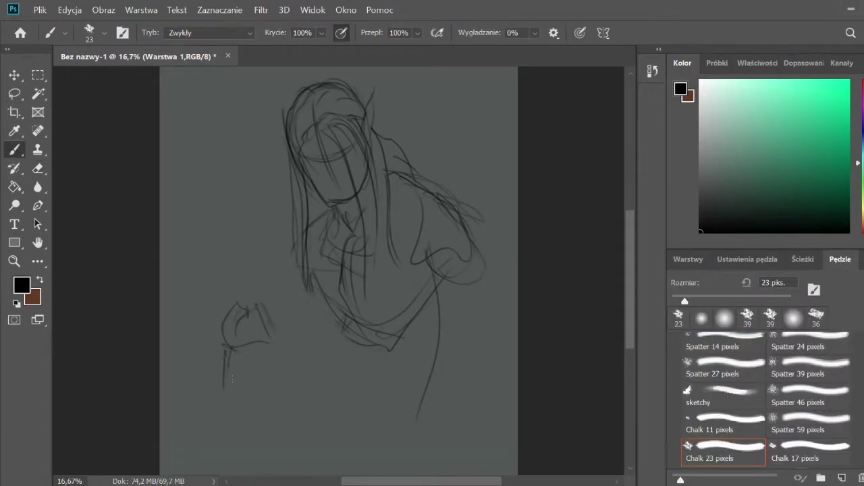
pyautogui.moveTo(233, 378)
pyautogui.mouseDown()
pyautogui.moveTo(278, 270)
pyautogui.moveTo(331, 378)
pyautogui.mouseUp()
pyautogui.moveTo(291, 318); pyautogui.dragTo(232, 405)
pyautogui.moveTo(270, 301); pyautogui.dragTo(257, 337)
pyautogui.moveTo(277, 345); pyautogui.dragTo(220, 417)
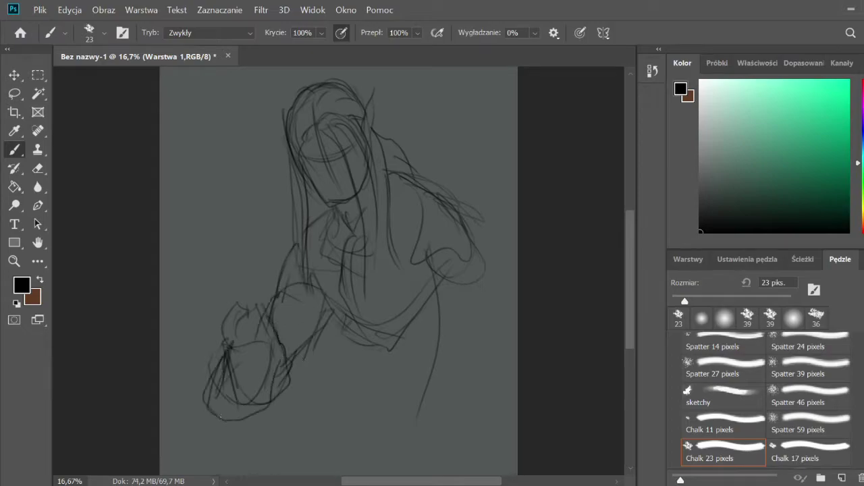
pyautogui.hotkey('ctrl', 'z')
pyautogui.hotkey('ctrl', 'z')
# - Redraw the raised fist outline at left, erasing the old hand strokes
pyautogui.moveTo(223, 263); pyautogui.dragTo(270, 385)
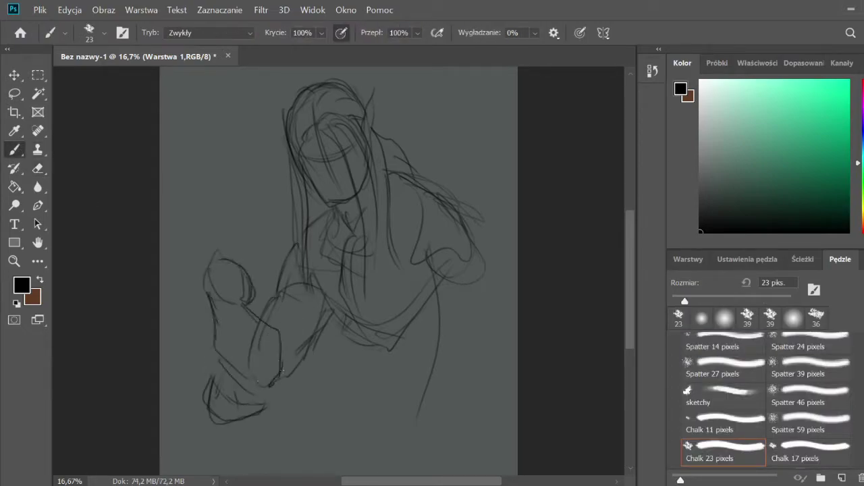
pyautogui.press('e')
pyautogui.moveTo(209, 385); pyautogui.dragTo(264, 418)
pyautogui.press('b')
pyautogui.moveTo(206, 233); pyautogui.dragTo(250, 310)
pyautogui.moveTo(202, 297); pyautogui.dragTo(276, 385)
# - Sketch the rounded hand at the waist, a belt line, and the right shoulder and arm
pyautogui.moveTo(403, 351); pyautogui.dragTo(338, 407)
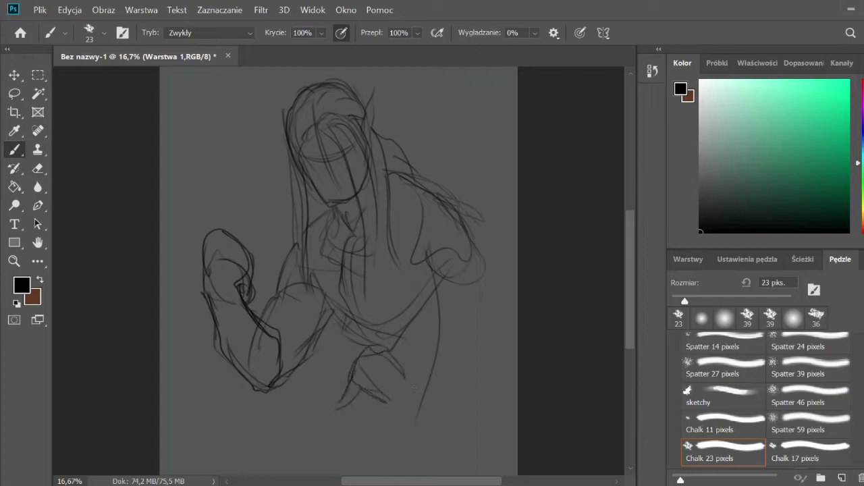
pyautogui.moveTo(368, 362); pyautogui.dragTo(405, 406)
pyautogui.moveTo(441, 351); pyautogui.dragTo(389, 345)
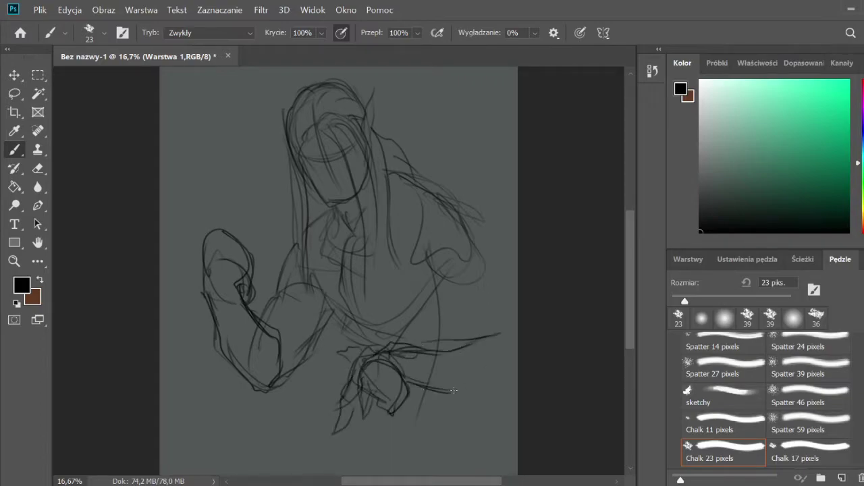
pyautogui.moveTo(453, 390); pyautogui.dragTo(513, 368)
pyautogui.moveTo(446, 202); pyautogui.dragTo(503, 324)
# - Add the lower body lines and zoom out to see the whole canvas
pyautogui.scroll(-1, 473, 304)
pyautogui.moveTo(365, 426); pyautogui.dragTo(500, 378)
pyautogui.moveTo(462, 328); pyautogui.dragTo(472, 342)
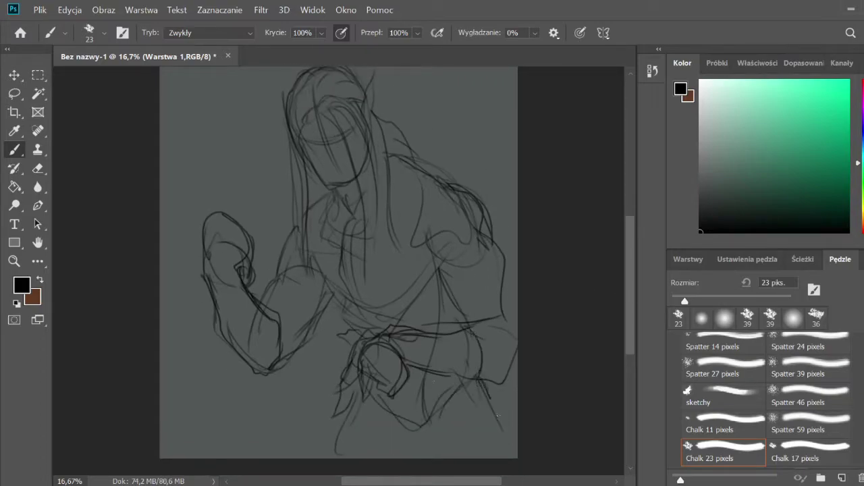
pyautogui.scroll(5, 338, 270)
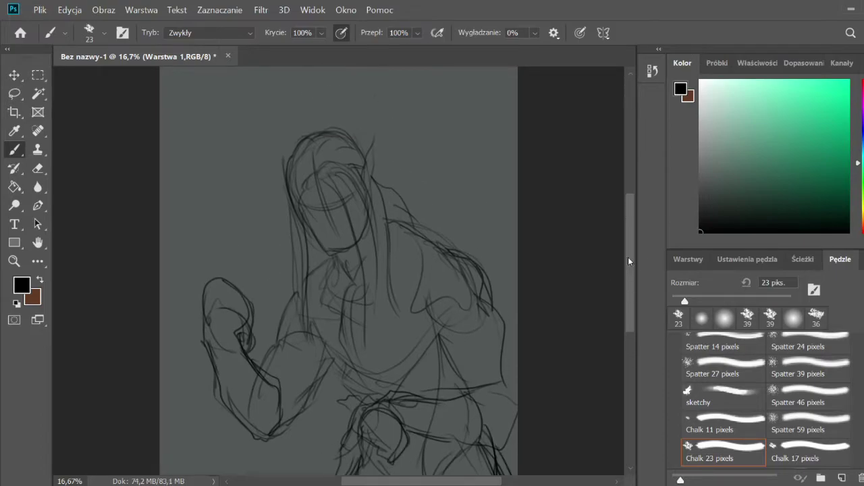
pyautogui.moveTo(240, 372); pyautogui.dragTo(218, 289)
pyautogui.hotkey('ctrl', '-')
pyautogui.click(689, 259)
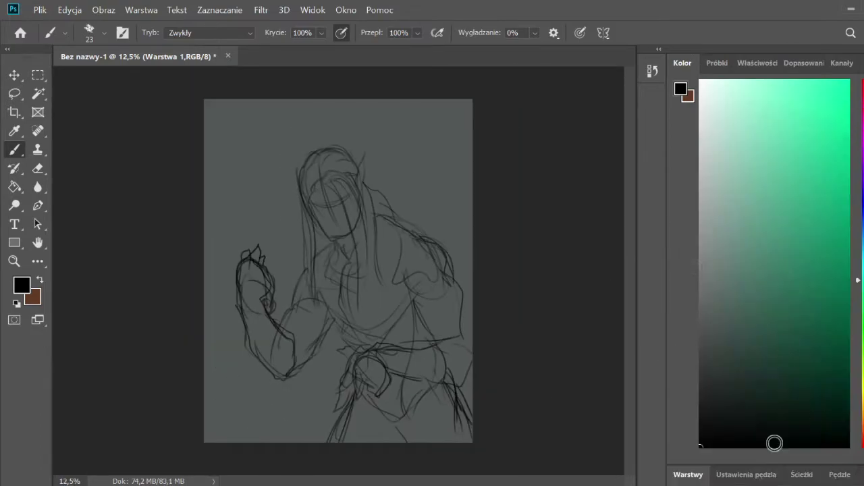
# - Fade the sketch layer, add a new layer, and pick the Chalk 36 brush in light blue
pyautogui.moveTo(861, 304); pyautogui.dragTo(836, 323)
pyautogui.click(844, 478)
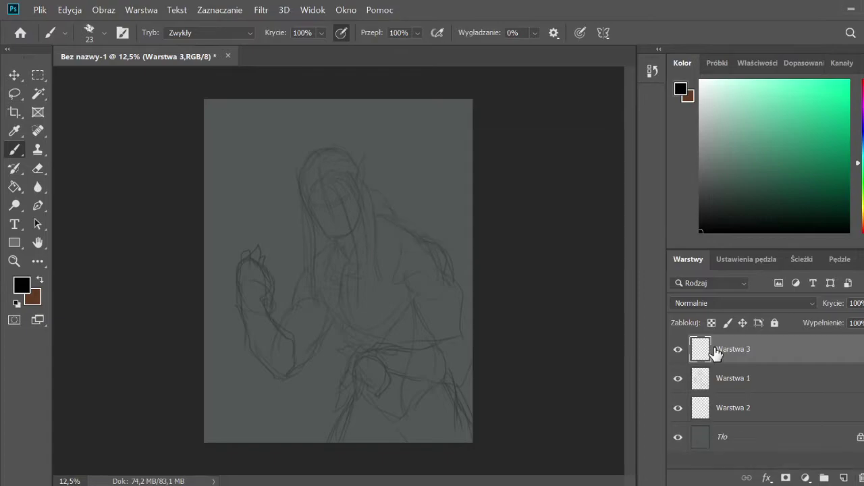
pyautogui.click(841, 259)
pyautogui.click(723, 410)
pyautogui.moveTo(859, 215); pyautogui.dragTo(859, 148)
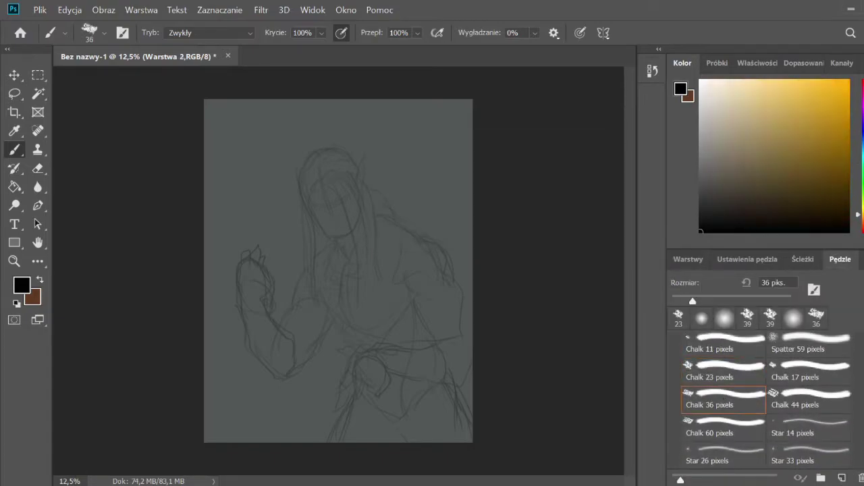
pyautogui.click(740, 123)
# - Paint a pale blue sky across the top and along the ragged right edge
pyautogui.moveTo(472, 115)
pyautogui.mouseDown()
pyautogui.moveTo(425, 154)
pyautogui.moveTo(183, 223)
pyautogui.mouseUp()
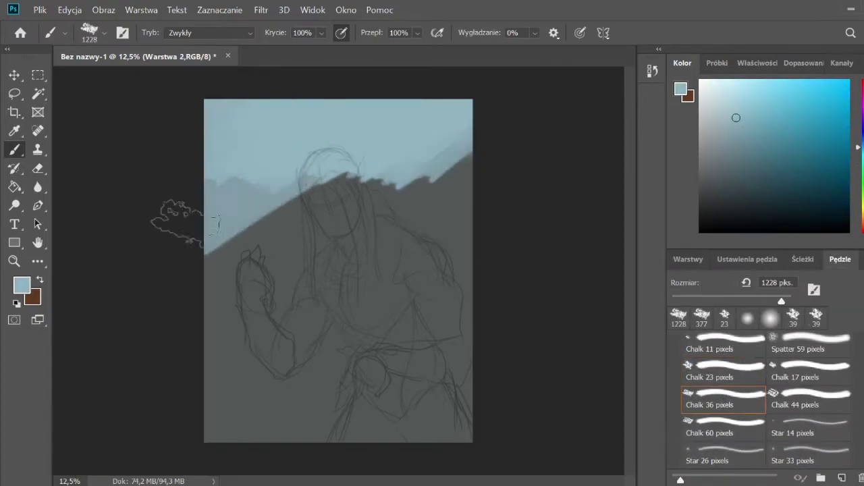
pyautogui.moveTo(473, 270); pyautogui.dragTo(164, 356)
pyautogui.moveTo(473, 236); pyautogui.dragTo(412, 270)
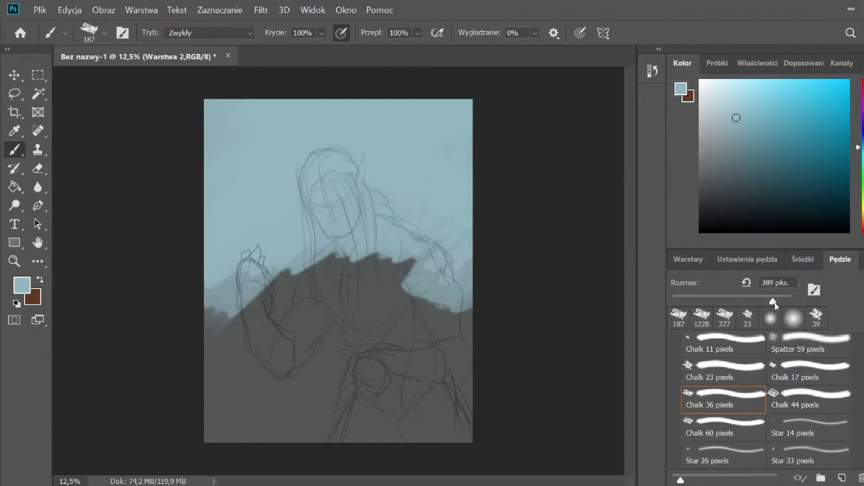
pyautogui.click(688, 259)
pyautogui.click(736, 413)
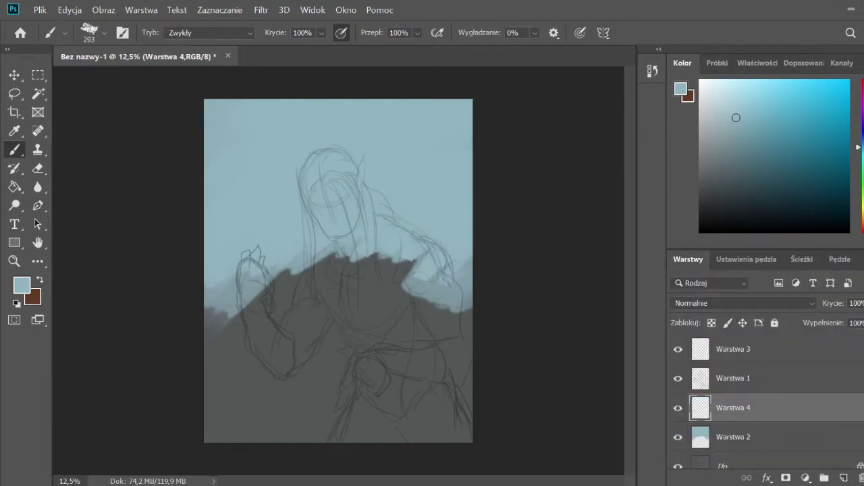
# - Paint a dark slate mountain mass at right and cover the lower canvas with a larger brush
pyautogui.moveTo(736, 117); pyautogui.dragTo(735, 200)
pyautogui.moveTo(472, 131)
pyautogui.mouseDown()
pyautogui.moveTo(368, 250)
pyautogui.moveTo(324, 277)
pyautogui.mouseUp()
pyautogui.moveTo(473, 176)
pyautogui.mouseDown()
pyautogui.moveTo(482, 194)
pyautogui.moveTo(403, 280)
pyautogui.mouseUp()
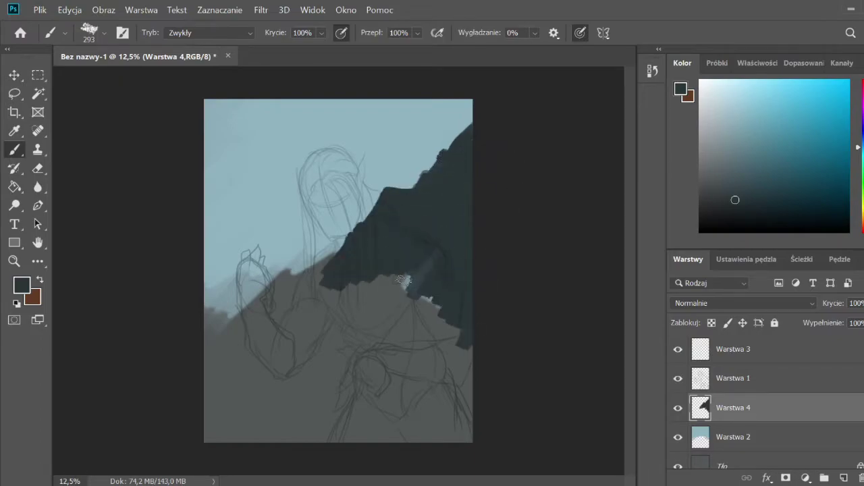
pyautogui.click(752, 215)
pyautogui.moveTo(472, 135); pyautogui.dragTo(351, 270)
pyautogui.moveTo(445, 277); pyautogui.dragTo(230, 325)
pyautogui.click(840, 259)
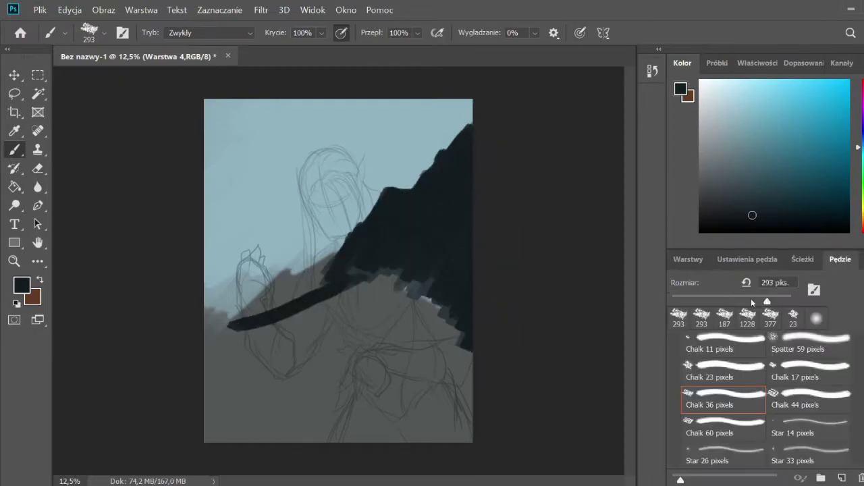
pyautogui.click(773, 301)
pyautogui.moveTo(473, 284); pyautogui.dragTo(223, 338)
pyautogui.moveTo(473, 365); pyautogui.dragTo(223, 405)
# - Paint olive and tan ground bands at lower left and dark green grass along the bottom
pyautogui.click(859, 215)
pyautogui.click(726, 173)
pyautogui.moveTo(311, 338); pyautogui.dragTo(202, 372)
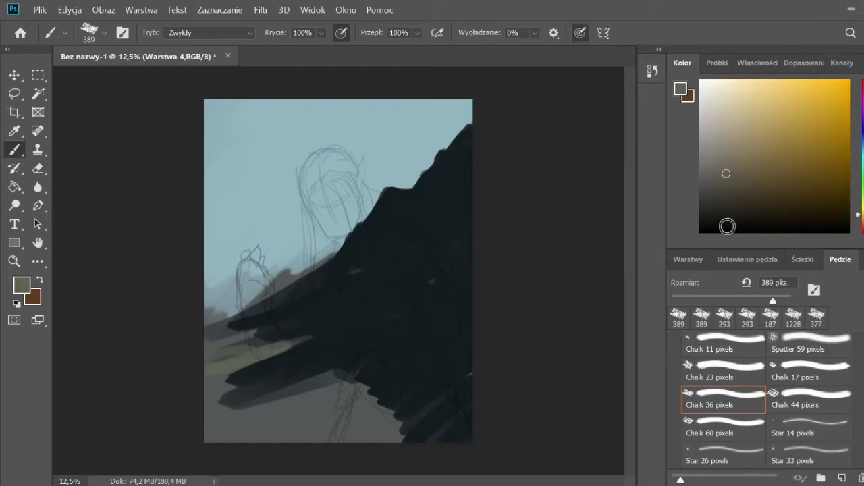
pyautogui.moveTo(314, 317); pyautogui.dragTo(204, 338)
pyautogui.moveTo(432, 314); pyautogui.dragTo(204, 318)
pyautogui.click(859, 208)
pyautogui.click(742, 199)
pyautogui.moveTo(392, 331); pyautogui.dragTo(189, 352)
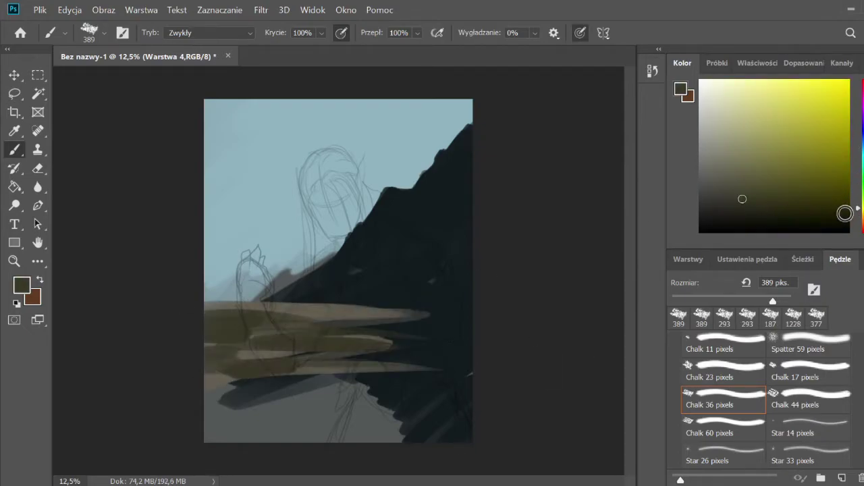
pyautogui.click(859, 195)
pyautogui.click(737, 208)
pyautogui.moveTo(328, 433); pyautogui.dragTo(204, 436)
pyautogui.moveTo(368, 405); pyautogui.dragTo(191, 392)
# - Paint grey-blue bands across the middle and a grey-blue hill on the left
pyautogui.click(859, 147)
pyautogui.click(731, 175)
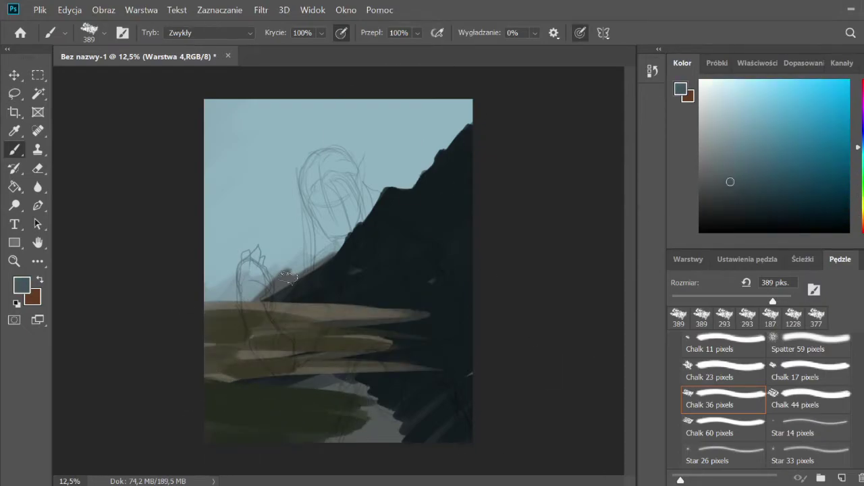
pyautogui.moveTo(361, 317); pyautogui.dragTo(204, 324)
pyautogui.moveTo(405, 305)
pyautogui.mouseDown()
pyautogui.moveTo(252, 302)
pyautogui.moveTo(319, 300)
pyautogui.mouseUp()
pyautogui.moveTo(378, 278); pyautogui.dragTo(243, 273)
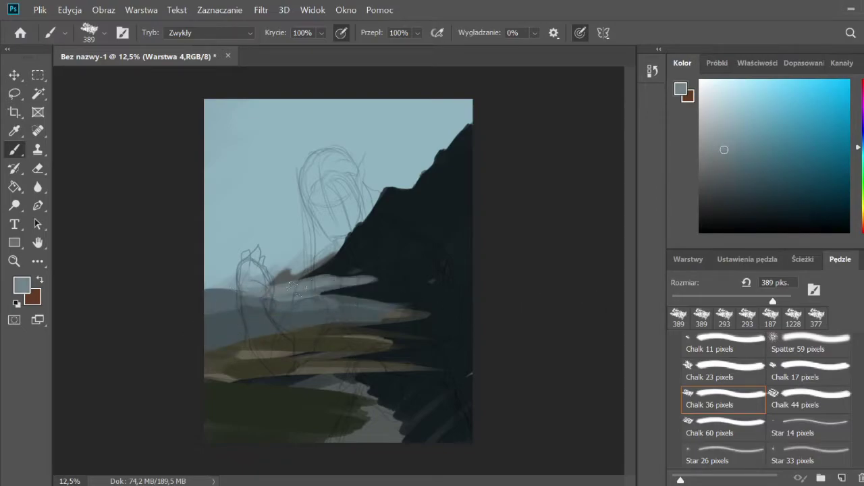
pyautogui.click(732, 170)
pyautogui.moveTo(302, 294); pyautogui.dragTo(230, 298)
pyautogui.click(721, 181)
pyautogui.moveTo(295, 271)
pyautogui.mouseDown()
pyautogui.moveTo(236, 257)
pyautogui.moveTo(206, 236)
pyautogui.mouseUp()
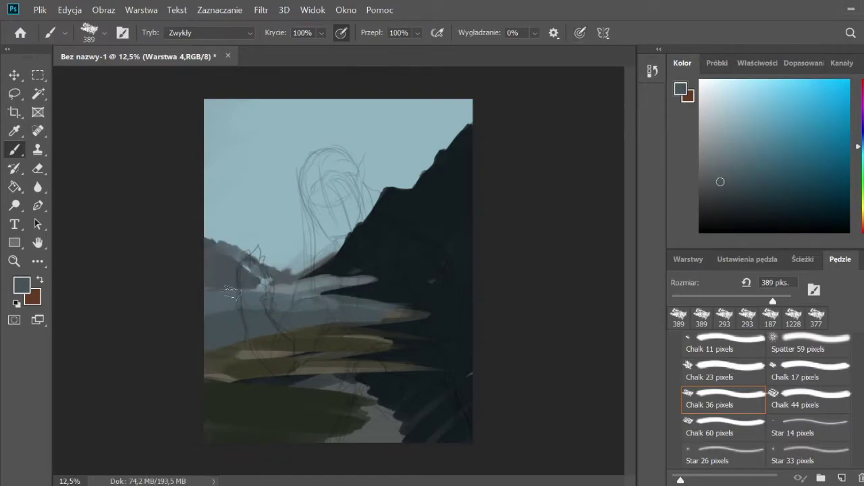
# - Add grey-blue and pale blue distant mountain peaks left of centre
pyautogui.keyDown('alt'); pyautogui.click(270, 259); pyautogui.keyUp('alt')
pyautogui.keyDown('alt'); pyautogui.click(348, 237); pyautogui.keyUp('alt')
pyautogui.moveTo(270, 258); pyautogui.dragTo(342, 227)
pyautogui.keyDown('alt'); pyautogui.click(223, 270); pyautogui.keyUp('alt')
pyautogui.moveTo(223, 236)
pyautogui.mouseDown()
pyautogui.moveTo(206, 277)
pyautogui.moveTo(352, 278)
pyautogui.mouseUp()
pyautogui.keyDown('alt'); pyautogui.click(352, 278); pyautogui.keyUp('alt')
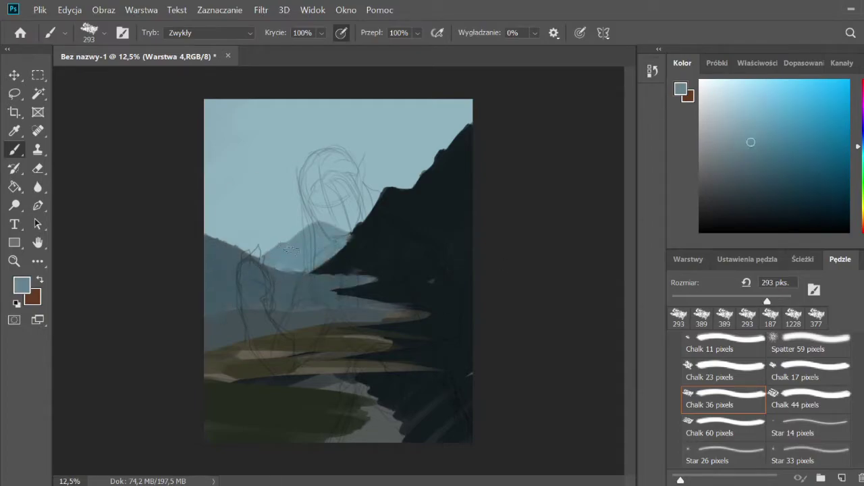
pyautogui.moveTo(290, 233)
pyautogui.mouseDown()
pyautogui.moveTo(216, 243)
pyautogui.moveTo(297, 230)
pyautogui.mouseUp()
pyautogui.keyDown('alt'); pyautogui.click(282, 202); pyautogui.keyUp('alt')
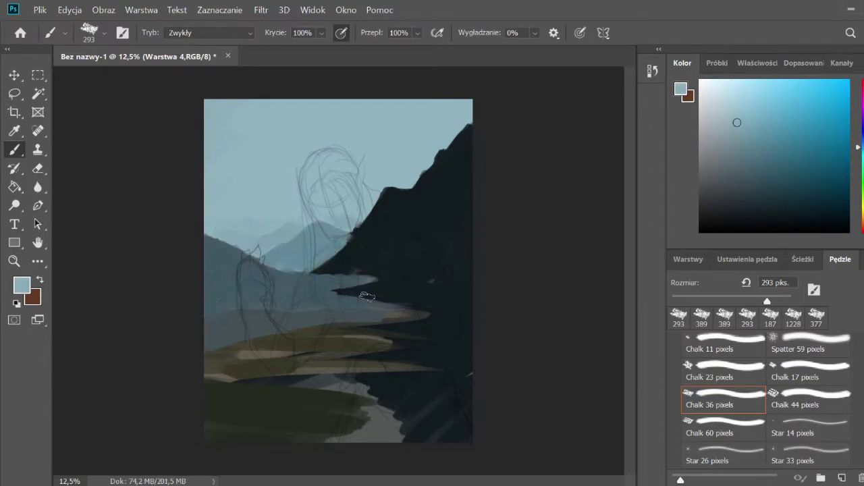
pyautogui.keyDown('alt'); pyautogui.click(432, 222); pyautogui.keyUp('alt')
# - Sample the grey-blue and brush it across the dark mountain base
pyautogui.keyDown('alt'); pyautogui.click(351, 307); pyautogui.keyUp('alt')
pyautogui.moveTo(473, 284); pyautogui.dragTo(375, 278)
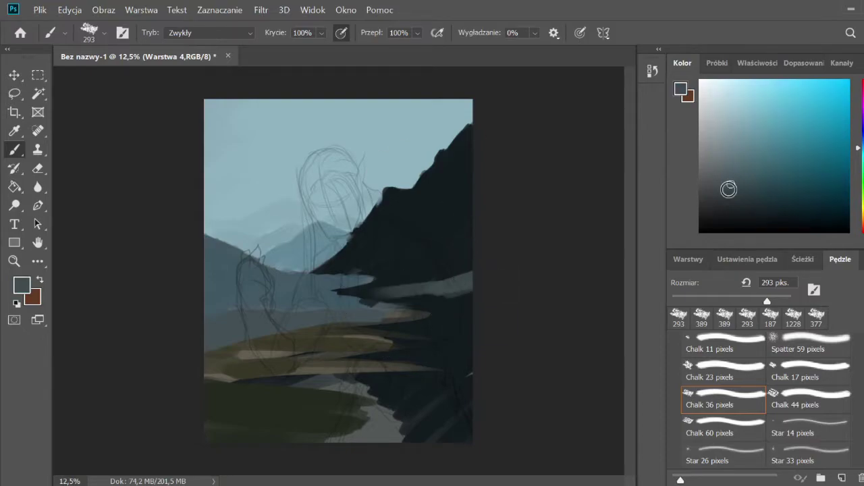
pyautogui.moveTo(432, 297); pyautogui.dragTo(362, 300)
pyautogui.moveTo(453, 311); pyautogui.dragTo(364, 297)
pyautogui.moveTo(473, 331); pyautogui.dragTo(358, 294)
# - Paint olive strokes over the lower-left ground
pyautogui.keyDown('alt'); pyautogui.click(270, 358); pyautogui.keyUp('alt')
pyautogui.moveTo(297, 372); pyautogui.dragTo(206, 368)
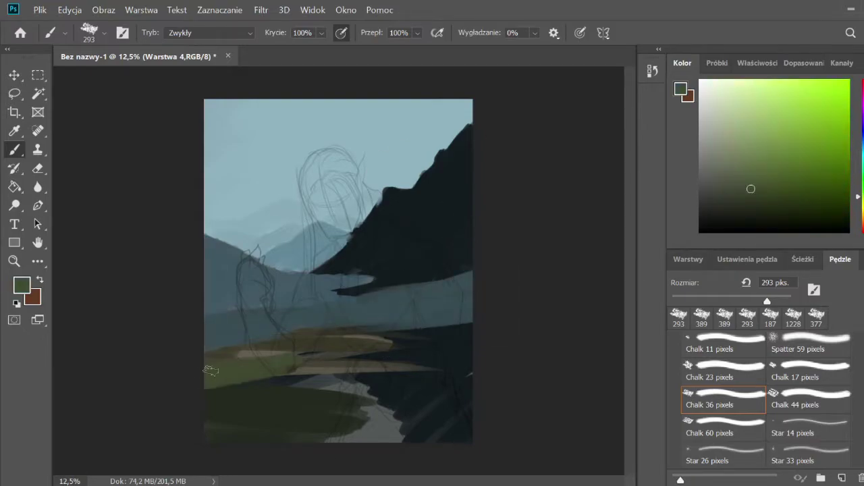
pyautogui.moveTo(426, 405); pyautogui.dragTo(209, 418)
pyautogui.moveTo(379, 374); pyautogui.dragTo(223, 402)
# - Lay brownish-olive strokes over the ground band with a smaller brush
pyautogui.keyDown('alt'); pyautogui.click(419, 351); pyautogui.keyUp('alt')
pyautogui.moveTo(372, 338); pyautogui.dragTo(206, 351)
pyautogui.keyDown('alt'); pyautogui.click(238, 376); pyautogui.keyUp('alt')
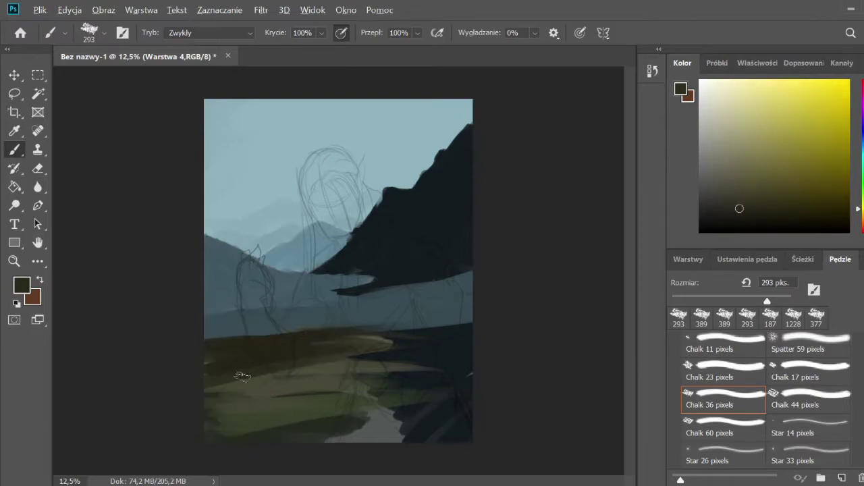
pyautogui.press('[')
pyautogui.press('[')
pyautogui.moveTo(351, 351)
pyautogui.mouseDown()
pyautogui.moveTo(209, 368)
pyautogui.moveTo(209, 354)
pyautogui.moveTo(206, 376)
pyautogui.mouseUp()
# - Add dark grey-olive brownish strokes across the lower-left ground
pyautogui.keyDown('alt'); pyautogui.click(206, 375); pyautogui.keyUp('alt')
pyautogui.moveTo(297, 368); pyautogui.dragTo(204, 365)
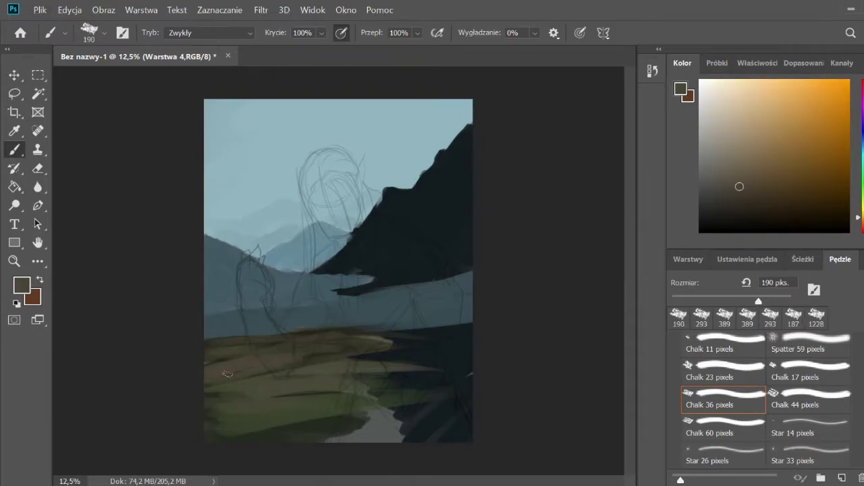
pyautogui.moveTo(317, 396); pyautogui.dragTo(204, 409)
pyautogui.moveTo(247, 358); pyautogui.dragTo(203, 348)
# - Work near-black fingers and brown strokes into the blue-grey band with a smaller brush
pyautogui.keyDown('alt'); pyautogui.click(457, 338); pyautogui.keyUp('alt')
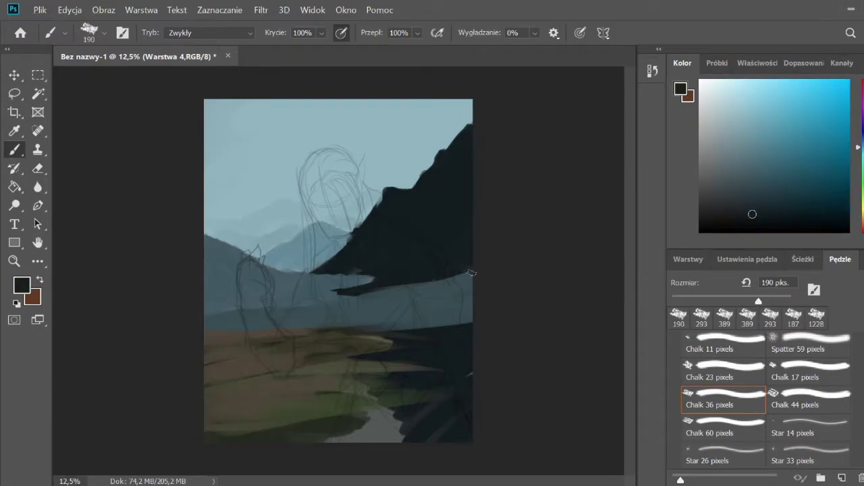
pyautogui.moveTo(473, 277); pyautogui.dragTo(304, 314)
pyautogui.moveTo(473, 321); pyautogui.dragTo(344, 307)
pyautogui.keyDown('alt'); pyautogui.click(204, 330); pyautogui.keyUp('alt')
pyautogui.press('[')
pyautogui.press('[')
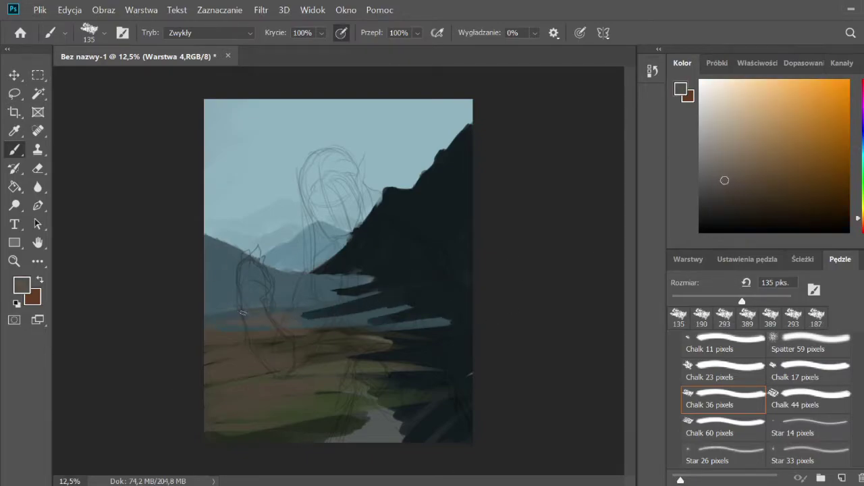
pyautogui.moveTo(398, 324)
pyautogui.mouseDown()
pyautogui.moveTo(223, 316)
pyautogui.moveTo(308, 304)
pyautogui.mouseUp()
pyautogui.moveTo(435, 317); pyautogui.dragTo(270, 307)
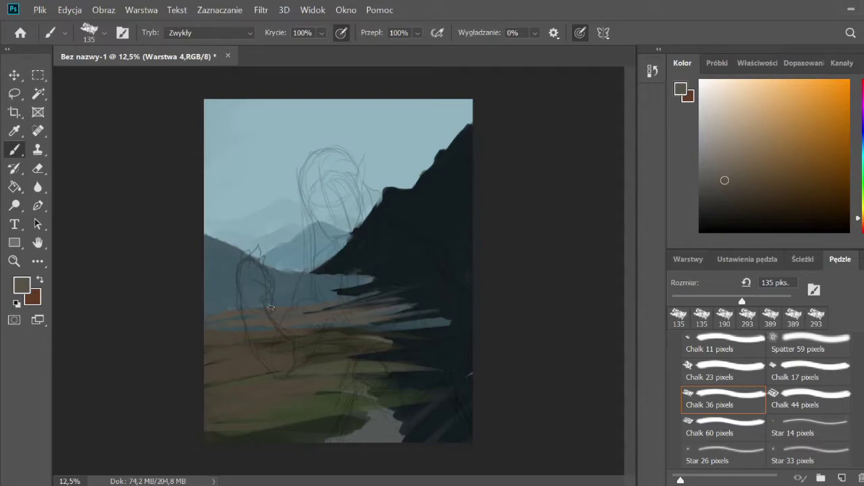
# - Sample ground colours and paint dark brown strokes across the lower ground
pyautogui.keyDown('alt'); pyautogui.click(233, 289); pyautogui.keyUp('alt')
pyautogui.keyDown('alt'); pyautogui.click(243, 314); pyautogui.keyUp('alt')
pyautogui.moveTo(206, 323); pyautogui.dragTo(314, 312)
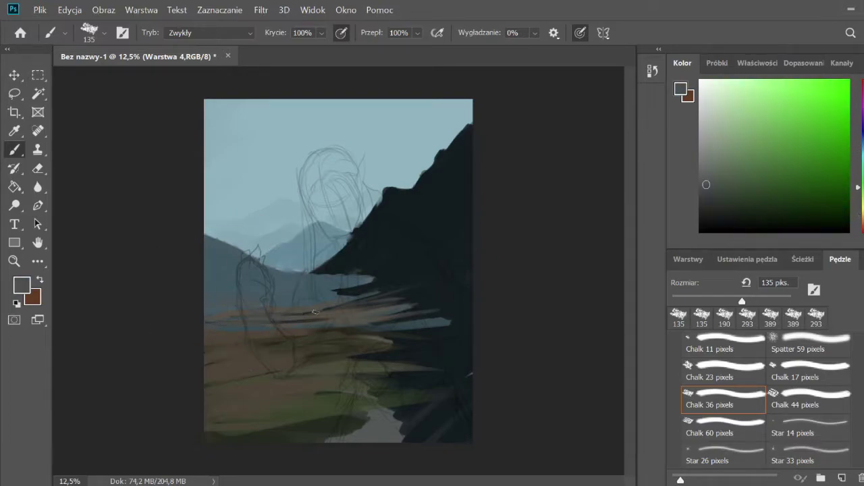
pyautogui.keyDown('alt'); pyautogui.click(245, 318); pyautogui.keyUp('alt')
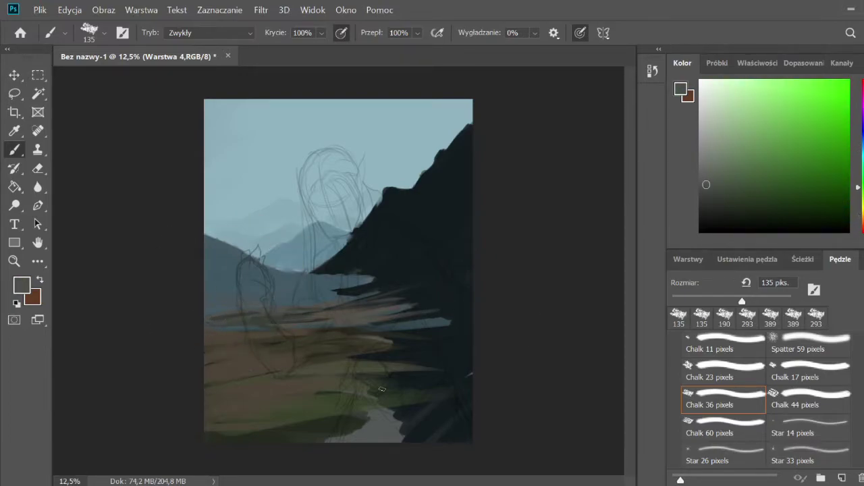
pyautogui.keyDown('alt'); pyautogui.click(419, 323); pyautogui.keyUp('alt')
pyautogui.moveTo(338, 323); pyautogui.dragTo(210, 326)
pyautogui.keyDown('alt'); pyautogui.click(203, 328); pyautogui.keyUp('alt')
pyautogui.keyDown('alt'); pyautogui.click(344, 328); pyautogui.keyUp('alt')
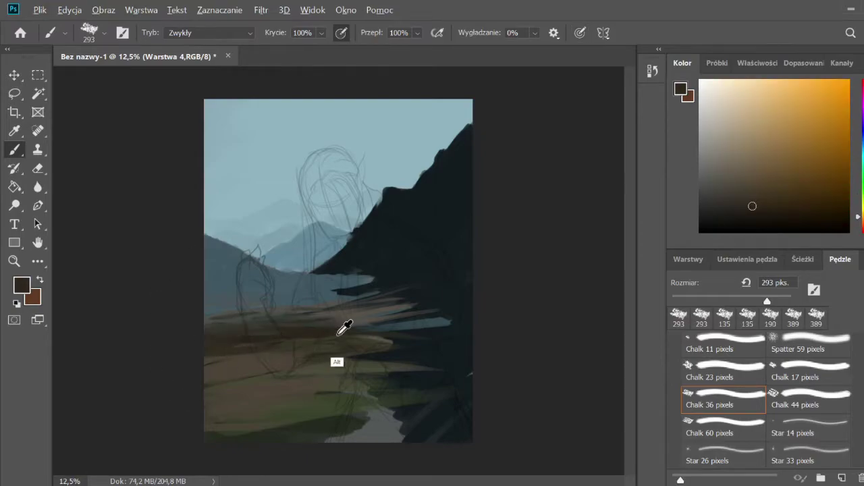
# - Darken the middle ground, especially its left side, with blue-black strokes
pyautogui.keyDown('alt'); pyautogui.click(357, 280); pyautogui.keyUp('alt')
pyautogui.moveTo(357, 297); pyautogui.dragTo(205, 303)
pyautogui.moveTo(325, 297)
pyautogui.mouseDown()
pyautogui.moveTo(211, 308)
pyautogui.moveTo(287, 317)
pyautogui.mouseUp()
pyautogui.keyDown('alt'); pyautogui.click(208, 297); pyautogui.keyUp('alt')
pyautogui.keyDown('alt'); pyautogui.click(209, 304); pyautogui.keyUp('alt')
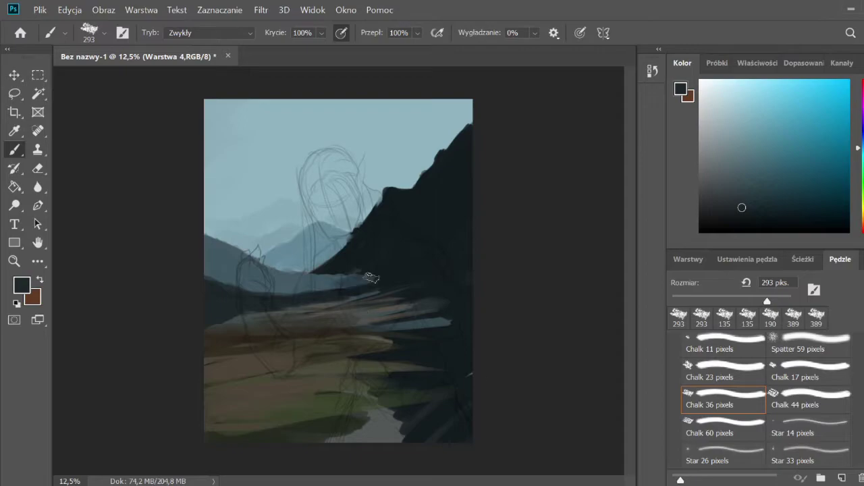
pyautogui.moveTo(372, 278)
pyautogui.mouseDown()
pyautogui.moveTo(206, 283)
pyautogui.moveTo(288, 286)
pyautogui.mouseUp()
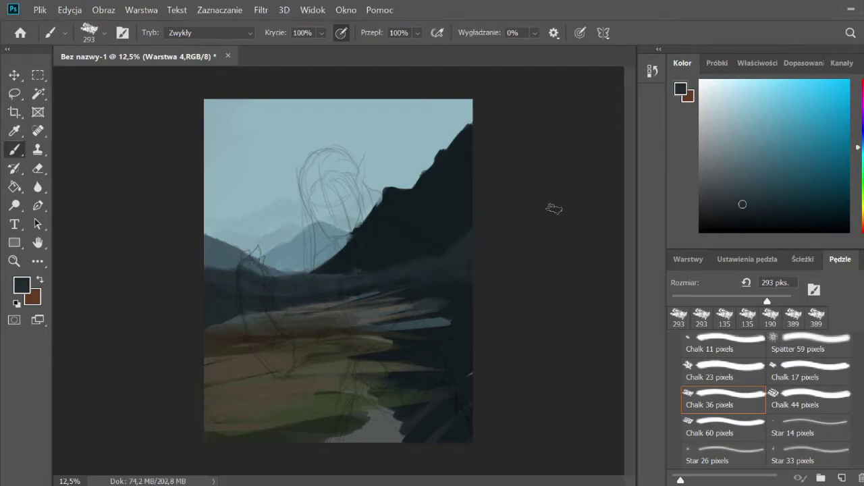
# - Paint brown and dark strokes on the lower-left ground
pyautogui.keyDown('alt'); pyautogui.click(234, 304); pyautogui.keyUp('alt')
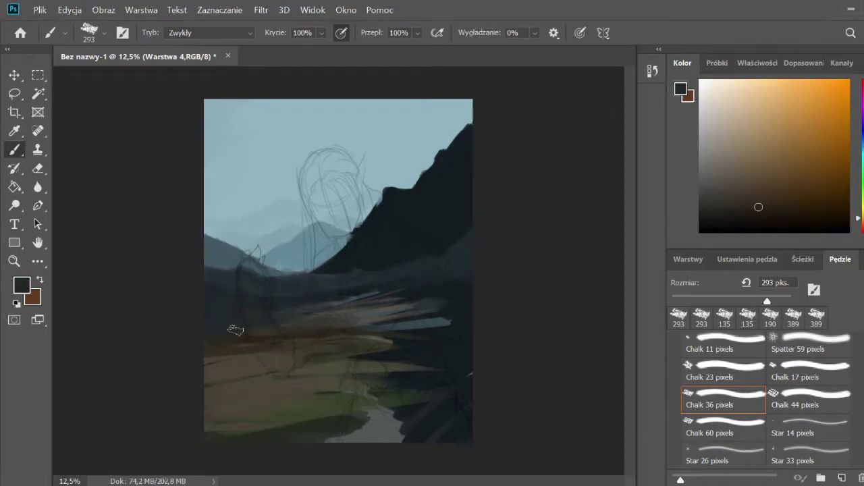
pyautogui.keyDown('alt'); pyautogui.click(262, 352); pyautogui.keyUp('alt')
pyautogui.keyDown('alt'); pyautogui.click(223, 349); pyautogui.keyUp('alt')
pyautogui.moveTo(206, 379); pyautogui.dragTo(270, 358)
pyautogui.moveTo(270, 388)
pyautogui.mouseDown()
pyautogui.moveTo(207, 399)
pyautogui.moveTo(301, 378)
pyautogui.mouseUp()
pyautogui.moveTo(205, 410)
pyautogui.mouseDown()
pyautogui.moveTo(279, 410)
pyautogui.moveTo(218, 405)
pyautogui.moveTo(302, 397)
pyautogui.mouseUp()
# - Add horizontal green grass strokes at the lower left
pyautogui.keyDown('alt'); pyautogui.click(250, 387); pyautogui.keyUp('alt')
pyautogui.keyDown('alt'); pyautogui.click(290, 389); pyautogui.keyUp('alt')
pyautogui.moveTo(223, 378); pyautogui.dragTo(310, 371)
pyautogui.moveTo(229, 351); pyautogui.dragTo(281, 348)
pyautogui.moveTo(210, 413)
pyautogui.mouseDown()
pyautogui.moveTo(323, 414)
pyautogui.moveTo(216, 417)
pyautogui.mouseUp()
# - Paint near-black shadow strokes through the grass
pyautogui.keyDown('alt'); pyautogui.click(264, 419); pyautogui.keyUp('alt')
pyautogui.keyDown('alt'); pyautogui.click(264, 414); pyautogui.keyUp('alt')
pyautogui.moveTo(270, 409); pyautogui.dragTo(205, 415)
pyautogui.moveTo(251, 395); pyautogui.dragTo(204, 402)
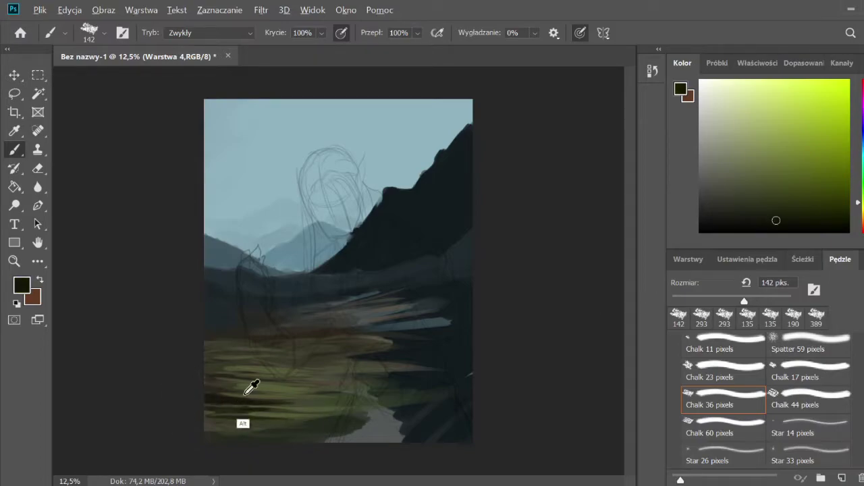
# - Brush light olive-green strokes across the meadow
pyautogui.keyDown('alt'); pyautogui.click(251, 387); pyautogui.keyUp('alt')
pyautogui.keyDown('alt'); pyautogui.click(270, 339); pyautogui.keyUp('alt')
pyautogui.keyDown('alt'); pyautogui.click(203, 343); pyautogui.keyUp('alt')
pyautogui.moveTo(202, 346); pyautogui.dragTo(257, 365)
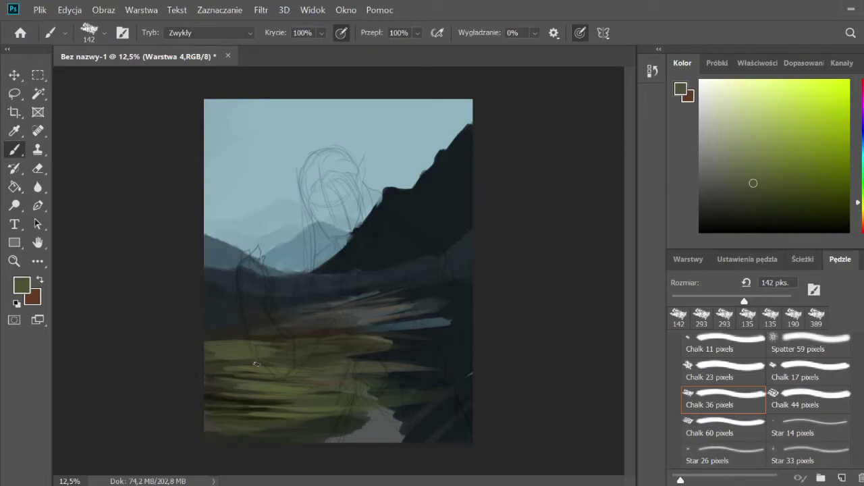
# - Add dark green and near-black strokes toward the lower-left corner
pyautogui.keyDown('alt'); pyautogui.click(201, 353); pyautogui.keyUp('alt')
pyautogui.keyDown('alt'); pyautogui.click(203, 355); pyautogui.keyUp('alt')
pyautogui.moveTo(207, 376); pyautogui.dragTo(281, 382)
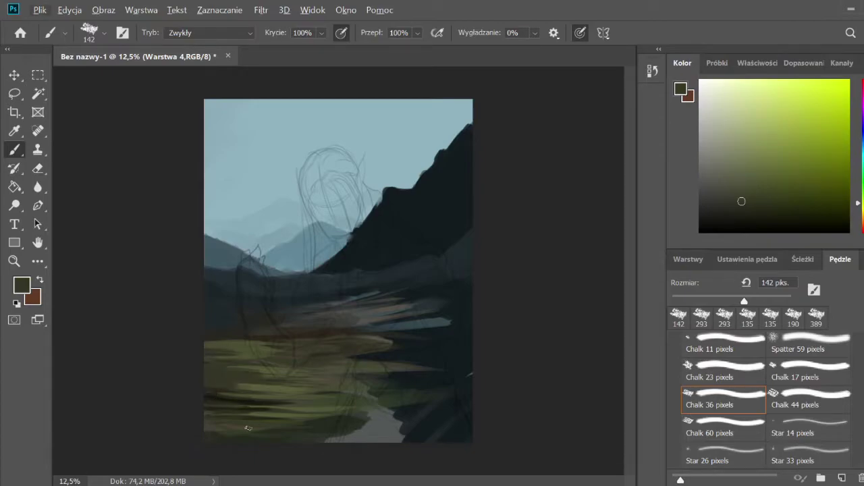
pyautogui.keyDown('alt'); pyautogui.click(249, 428); pyautogui.keyUp('alt')
pyautogui.keyDown('alt'); pyautogui.click(223, 432); pyautogui.keyUp('alt')
pyautogui.moveTo(246, 438); pyautogui.dragTo(233, 416)
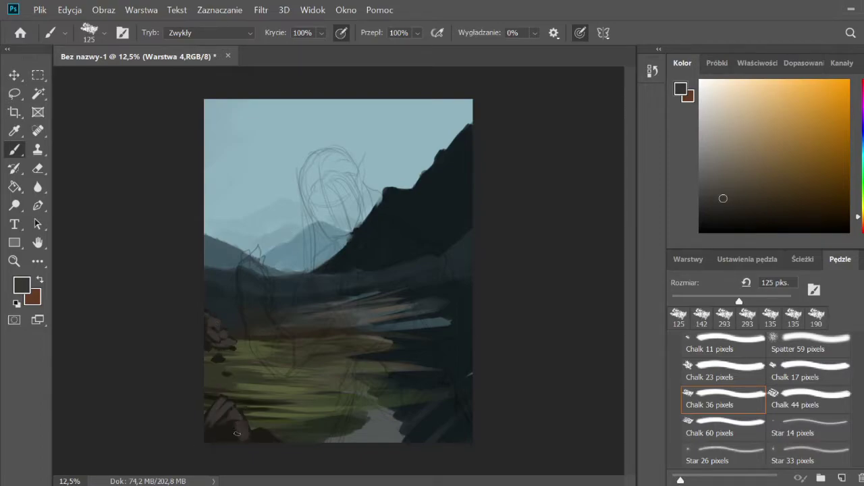
# - Sample greyish-brown, bluish-grey and near-black rock colours from the canvas
pyautogui.keyDown('alt'); pyautogui.click(233, 412); pyautogui.keyUp('alt')
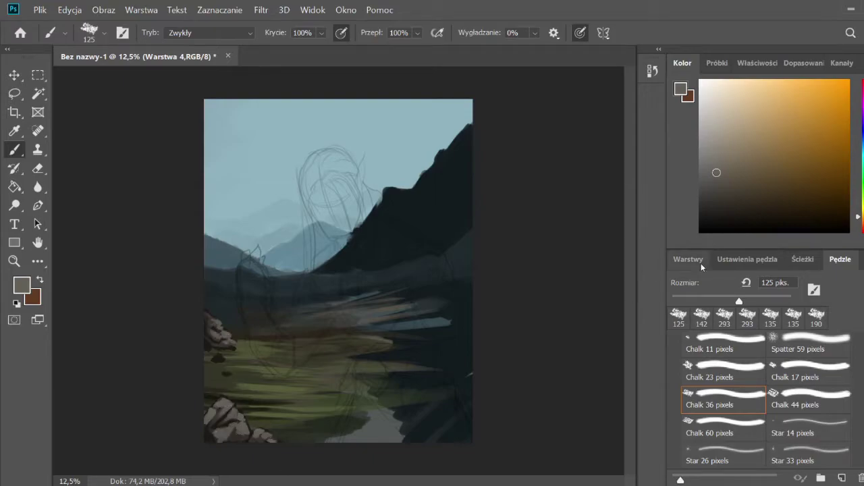
pyautogui.keyDown('alt'); pyautogui.click(209, 331); pyautogui.keyUp('alt')
pyautogui.click(747, 202)
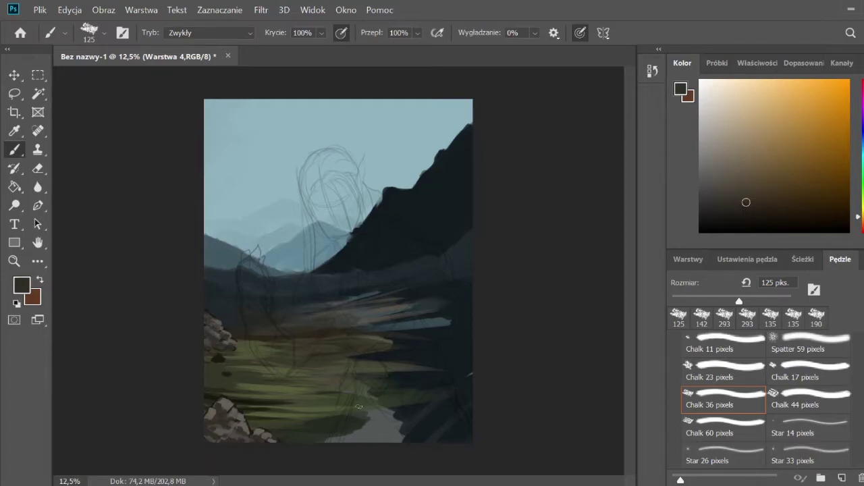
pyautogui.keyDown('alt'); pyautogui.click(215, 329); pyautogui.keyUp('alt')
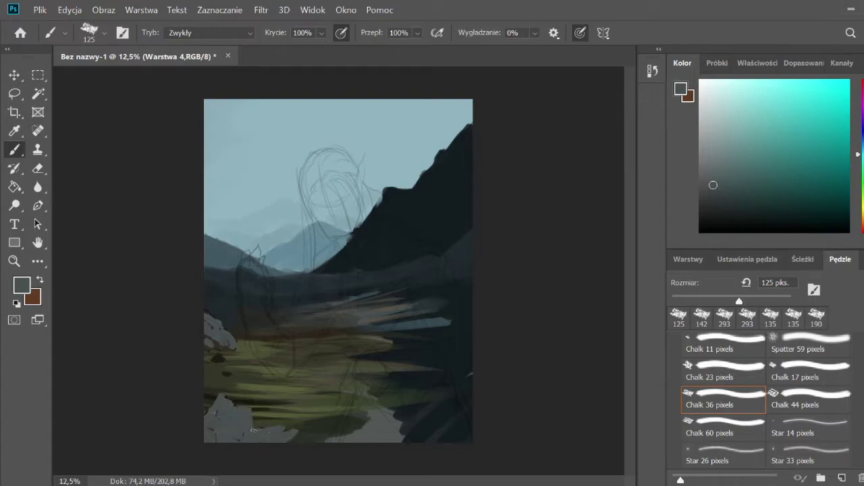
pyautogui.keyDown('alt'); pyautogui.click(273, 433); pyautogui.keyUp('alt')
pyautogui.keyDown('alt'); pyautogui.click(288, 436); pyautogui.keyUp('alt')
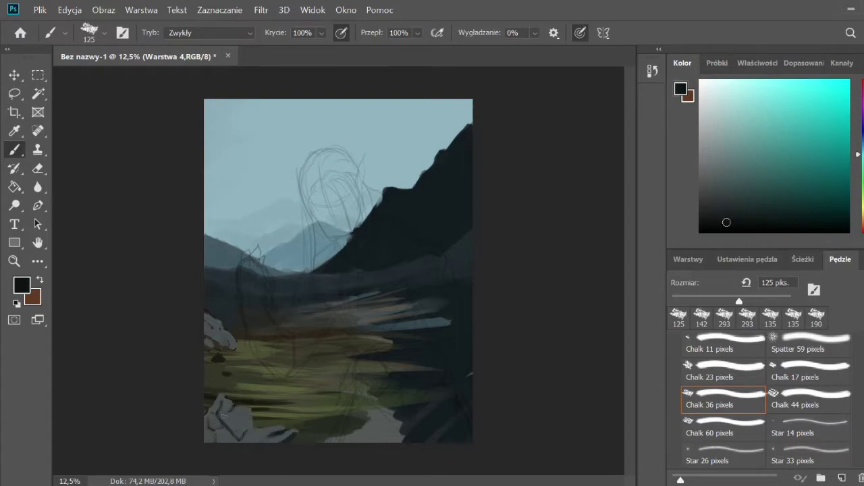
# - Sample dark olive, brown and teal ground colours around the rocks
pyautogui.keyDown('alt'); pyautogui.click(215, 360); pyautogui.keyUp('alt')
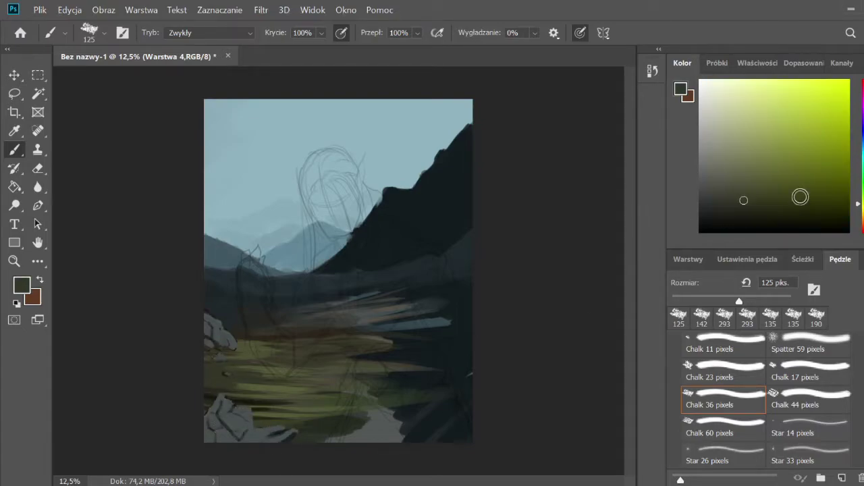
pyautogui.keyDown('alt'); pyautogui.click(277, 348); pyautogui.keyUp('alt')
pyautogui.keyDown('alt'); pyautogui.click(282, 421); pyautogui.keyUp('alt')
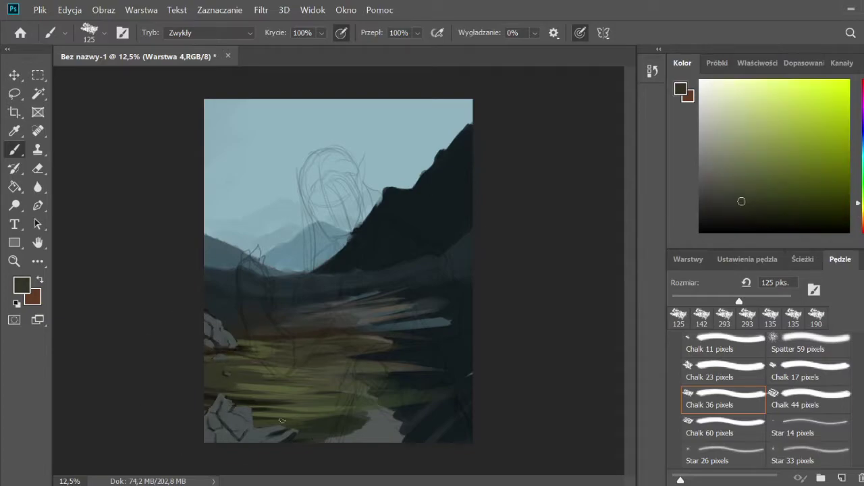
pyautogui.keyDown('alt'); pyautogui.click(229, 348); pyautogui.keyUp('alt')
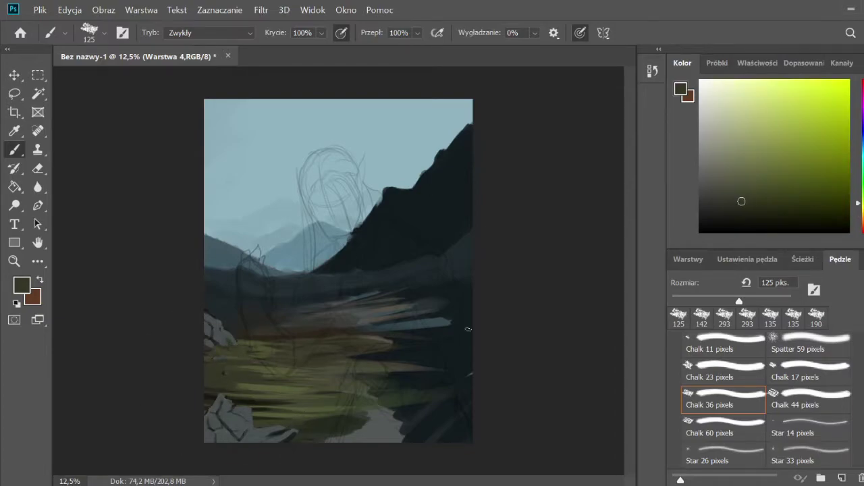
pyautogui.keyDown('alt'); pyautogui.click(227, 354); pyautogui.keyUp('alt')
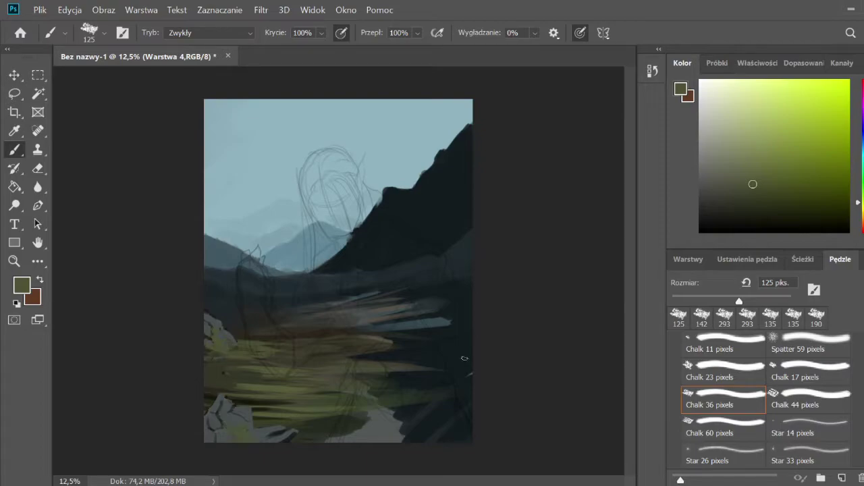
pyautogui.keyDown('alt'); pyautogui.click(402, 306); pyautogui.keyUp('alt')
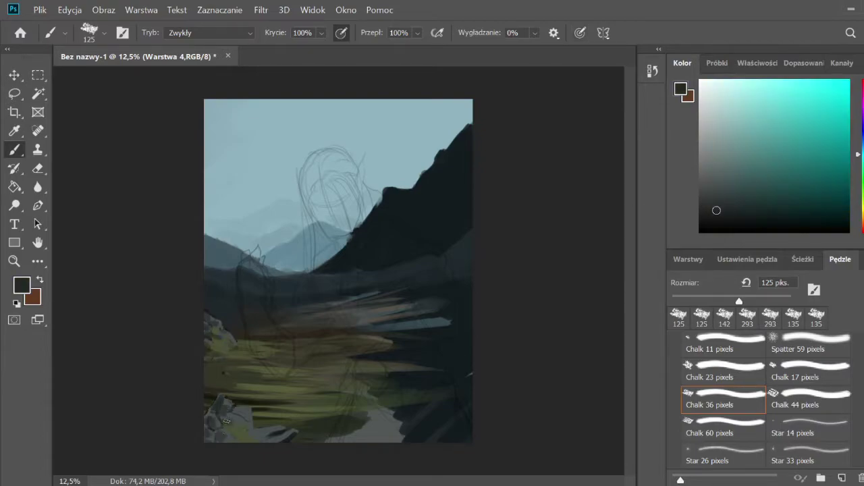
# - Sample very dark and greyish olives and darker yellow-greens from the meadow
pyautogui.keyDown('alt'); pyautogui.click(218, 393); pyautogui.keyUp('alt')
pyautogui.keyDown('alt'); pyautogui.click(270, 395); pyautogui.keyUp('alt')
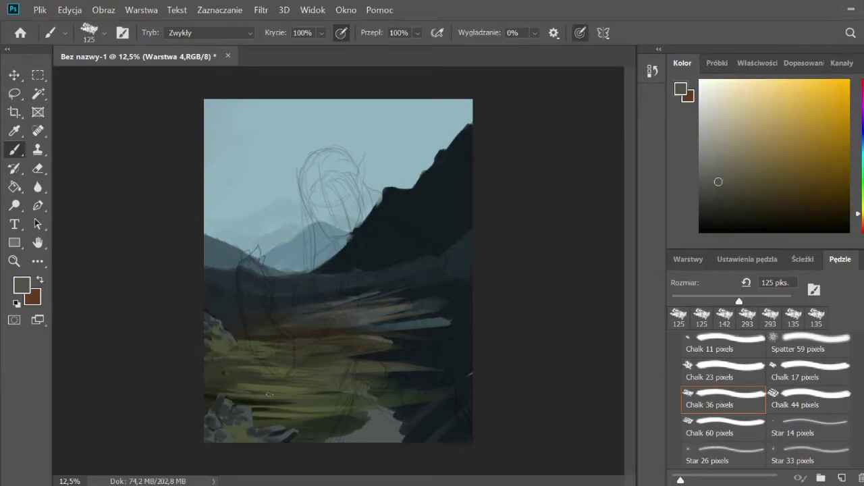
pyautogui.keyDown('alt'); pyautogui.click(220, 366); pyautogui.keyUp('alt')
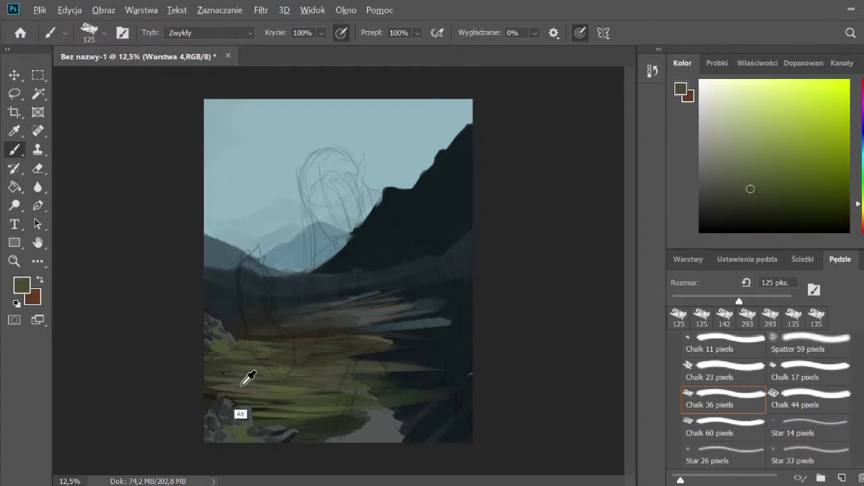
pyautogui.keyDown('alt'); pyautogui.click(247, 378); pyautogui.keyUp('alt')
pyautogui.keyDown('alt'); pyautogui.click(247, 339); pyautogui.keyUp('alt')
pyautogui.keyDown('alt'); pyautogui.click(261, 321); pyautogui.keyUp('alt')
# - Refine the grass sample and settle on an olive grass colour
pyautogui.keyDown('alt'); pyautogui.click(252, 329); pyautogui.keyUp('alt')
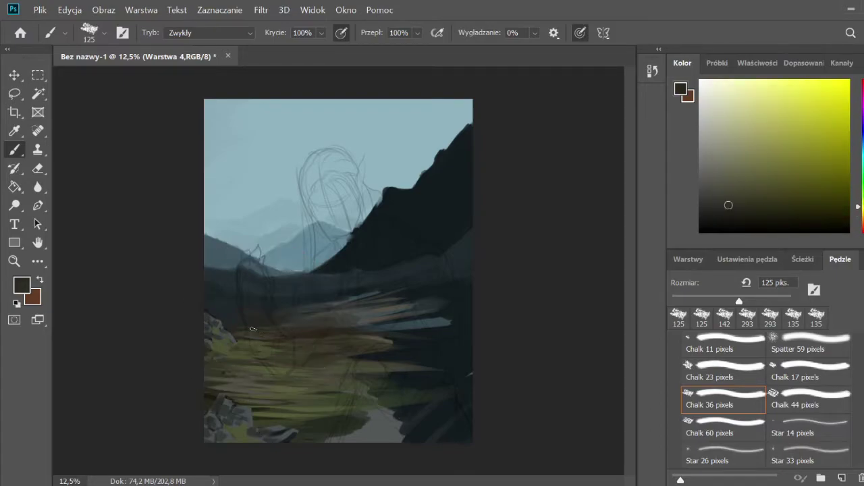
pyautogui.keyDown('alt'); pyautogui.click(245, 335); pyautogui.keyUp('alt')
pyautogui.keyDown('alt'); pyautogui.click(216, 363); pyautogui.keyUp('alt')
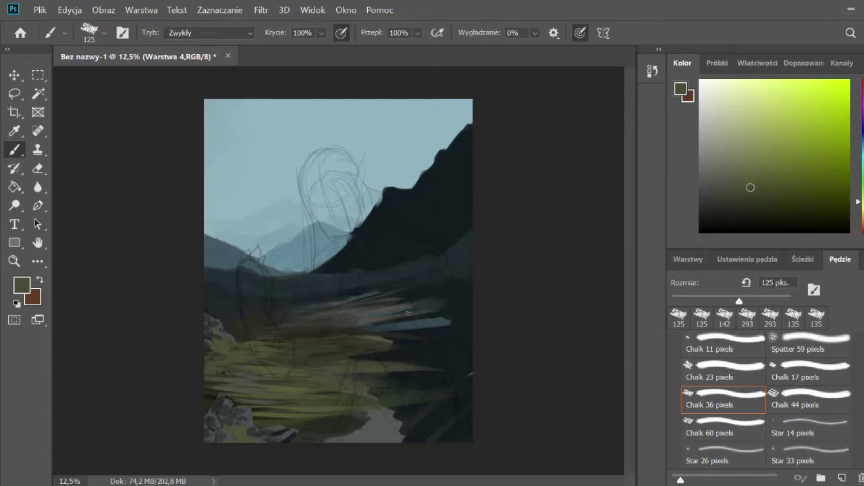
pyautogui.keyDown('alt'); pyautogui.click(234, 386); pyautogui.keyUp('alt')
pyautogui.keyDown('alt'); pyautogui.click(284, 379); pyautogui.keyUp('alt')
pyautogui.keyDown('alt'); pyautogui.click(266, 392); pyautogui.keyUp('alt')
pyautogui.hotkey('ctrl', 's')
pyautogui.write('www')
pyautogui.press('Return')
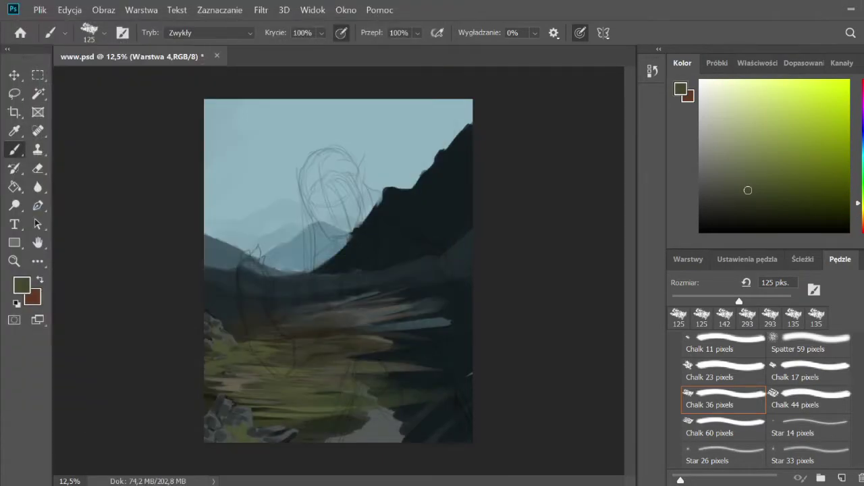
pyautogui.hotkey('ctrl', '+')
# - Block in a grey shoulder-armour patch and overpaint it with dark strokes
pyautogui.keyDown('alt'); pyautogui.click(504, 329); pyautogui.keyUp('alt')
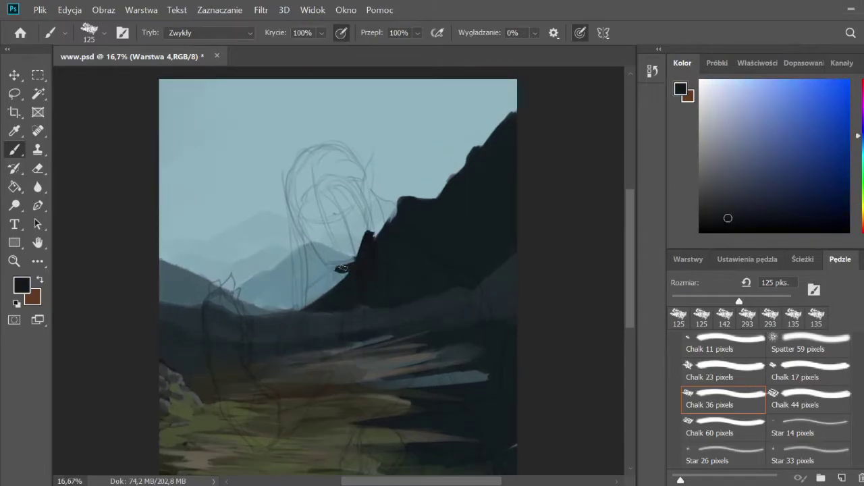
pyautogui.moveTo(343, 268); pyautogui.dragTo(368, 341)
pyautogui.click(728, 153)
pyautogui.click(714, 149)
pyautogui.moveTo(432, 250)
pyautogui.mouseDown()
pyautogui.moveTo(483, 270)
pyautogui.moveTo(466, 317)
pyautogui.moveTo(416, 250)
pyautogui.moveTo(482, 266)
pyautogui.moveTo(471, 290)
pyautogui.mouseUp()
pyautogui.keyDown('alt'); pyautogui.click(406, 284); pyautogui.keyUp('alt')
pyautogui.keyDown('alt'); pyautogui.click(423, 279); pyautogui.keyUp('alt')
pyautogui.moveTo(406, 274)
pyautogui.mouseDown()
pyautogui.moveTo(466, 321)
pyautogui.moveTo(472, 297)
pyautogui.mouseUp()
# - Paint dark stripes on the shoulder, a brown head shape and shade its left side
pyautogui.click(861, 226)
pyautogui.click(728, 166)
pyautogui.moveTo(311, 216)
pyautogui.mouseDown()
pyautogui.moveTo(331, 250)
pyautogui.moveTo(358, 257)
pyautogui.mouseUp()
pyautogui.moveTo(358, 216)
pyautogui.mouseDown()
pyautogui.moveTo(336, 206)
pyautogui.moveTo(344, 186)
pyautogui.mouseUp()
pyautogui.click(736, 211)
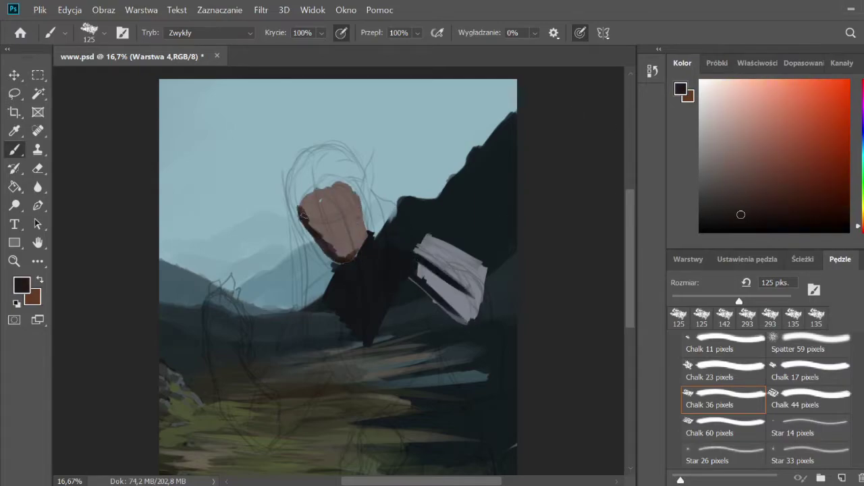
pyautogui.moveTo(303, 216)
pyautogui.mouseDown()
pyautogui.moveTo(320, 230)
pyautogui.moveTo(325, 189)
pyautogui.moveTo(348, 181)
pyautogui.moveTo(358, 213)
pyautogui.mouseUp()
# - Paint the brown torso, dark armoured body and a long pale hair strand
pyautogui.click(730, 141)
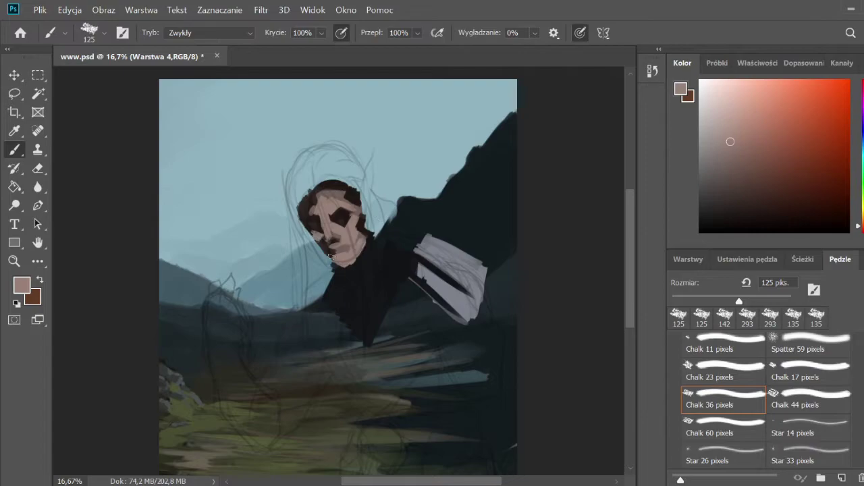
pyautogui.click(861, 218)
pyautogui.click(758, 179)
pyautogui.moveTo(368, 290); pyautogui.dragTo(399, 365)
pyautogui.click(745, 223)
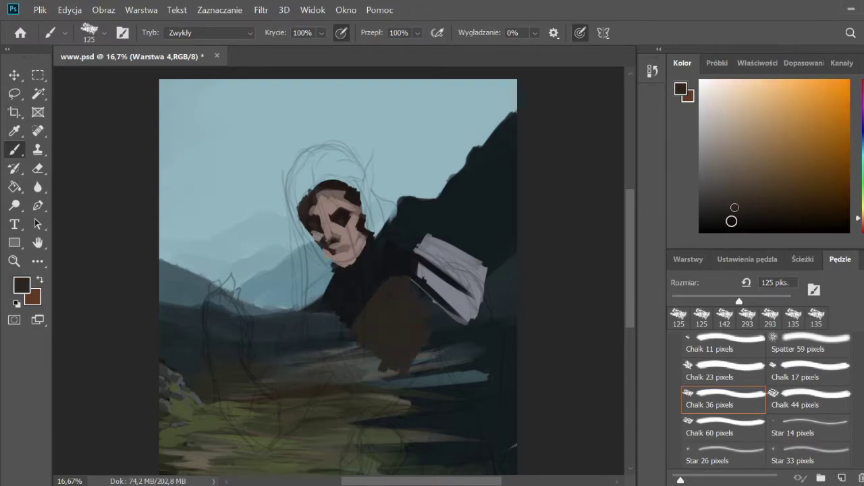
pyautogui.moveTo(325, 304)
pyautogui.mouseDown()
pyautogui.moveTo(348, 362)
pyautogui.moveTo(378, 318)
pyautogui.moveTo(419, 378)
pyautogui.mouseUp()
pyautogui.click(712, 121)
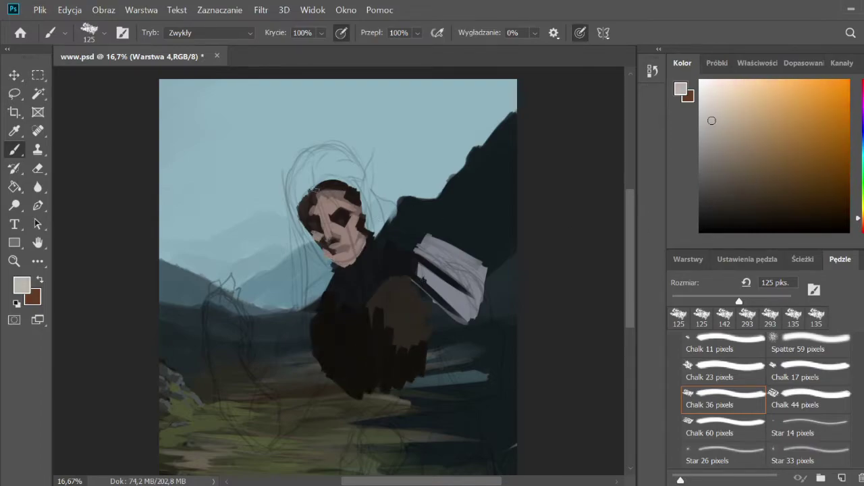
pyautogui.moveTo(308, 184); pyautogui.dragTo(307, 379)
# - Paint long pale hair strands over the head, shoulder, face and chest
pyautogui.moveTo(301, 347)
pyautogui.mouseDown()
pyautogui.moveTo(295, 184)
pyautogui.moveTo(351, 341)
pyautogui.mouseUp()
pyautogui.moveTo(341, 183); pyautogui.dragTo(378, 314)
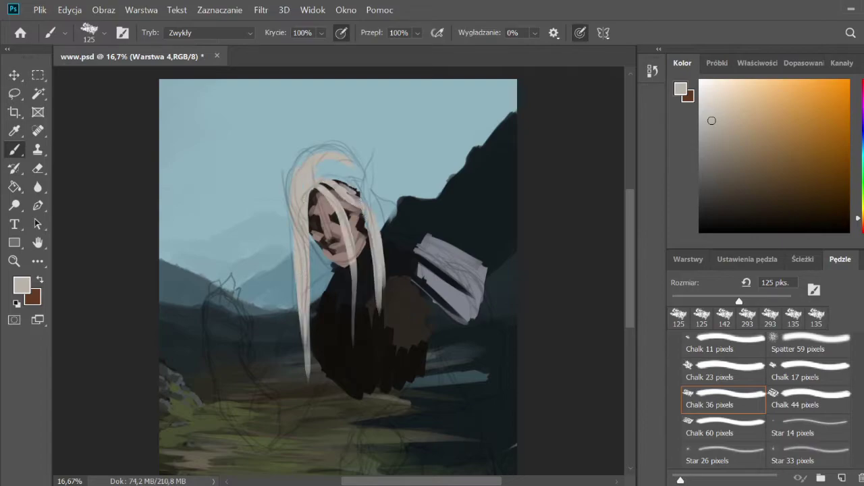
pyautogui.moveTo(360, 174)
pyautogui.mouseDown()
pyautogui.moveTo(416, 236)
pyautogui.moveTo(400, 378)
pyautogui.mouseUp()
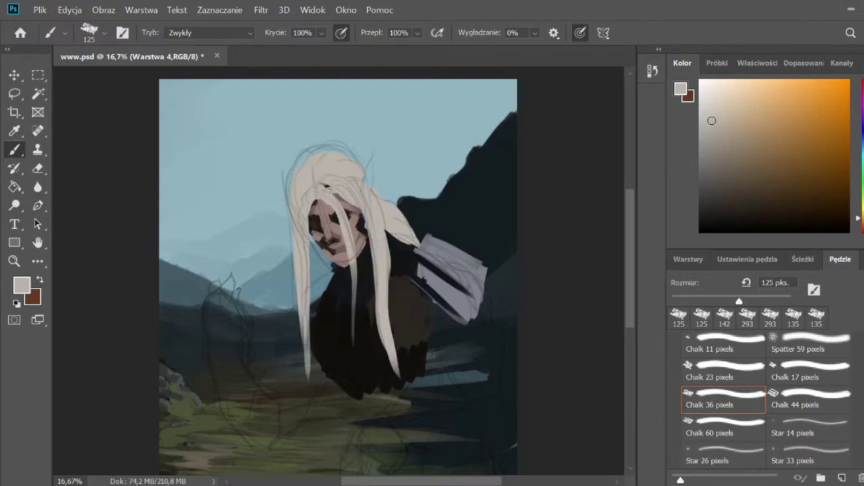
pyautogui.moveTo(319, 229); pyautogui.dragTo(310, 308)
pyautogui.moveTo(335, 247); pyautogui.dragTo(313, 308)
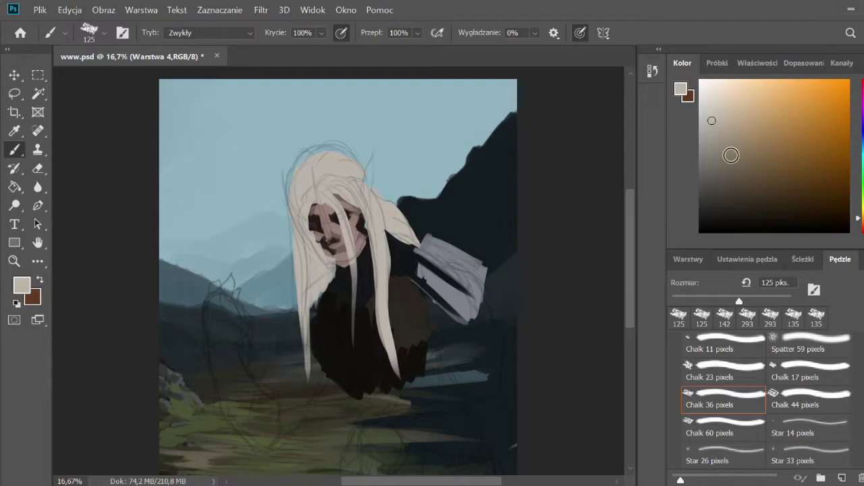
# - Block in the raised hand with light blue-grey strokes
pyautogui.keyDown('alt'); pyautogui.click(450, 271); pyautogui.keyUp('alt')
pyautogui.moveTo(426, 250); pyautogui.dragTo(473, 307)
pyautogui.moveTo(463, 206); pyautogui.dragTo(464, 267)
pyautogui.moveTo(476, 221); pyautogui.dragTo(478, 284)
pyautogui.moveTo(438, 221); pyautogui.dragTo(446, 255)
pyautogui.moveTo(477, 219); pyautogui.dragTo(478, 273)
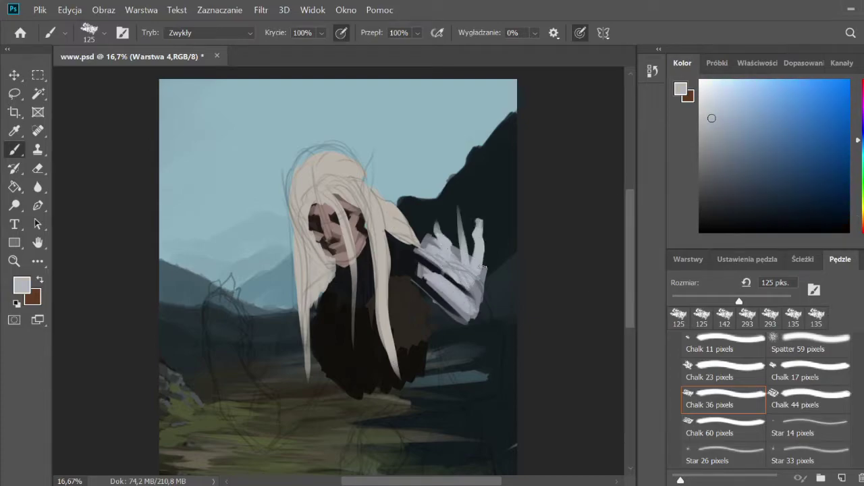
pyautogui.moveTo(429, 203); pyautogui.dragTo(439, 238)
pyautogui.moveTo(449, 197); pyautogui.dragTo(456, 251)
# - Add near-black stripes and shadows across the raised hand
pyautogui.keyDown('alt'); pyautogui.click(503, 216); pyautogui.keyUp('alt')
pyautogui.moveTo(446, 287); pyautogui.dragTo(459, 309)
pyautogui.moveTo(422, 265); pyautogui.dragTo(452, 293)
pyautogui.moveTo(473, 245); pyautogui.dragTo(482, 300)
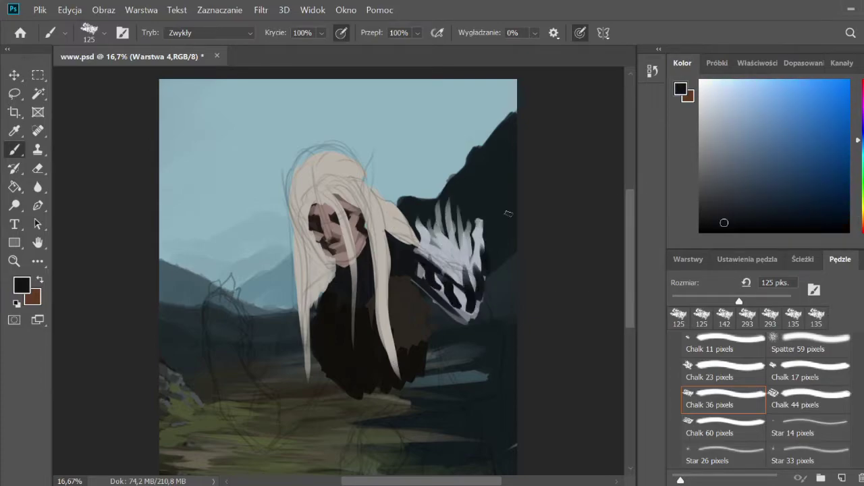
pyautogui.moveTo(424, 317)
pyautogui.mouseDown()
pyautogui.moveTo(439, 289)
pyautogui.moveTo(492, 320)
pyautogui.mouseUp()
# - Paint light grey over the lower hand, then darken the shoulder and below the hand
pyautogui.keyDown('alt'); pyautogui.click(466, 283); pyautogui.keyUp('alt')
pyautogui.moveTo(412, 287); pyautogui.dragTo(442, 323)
pyautogui.moveTo(436, 316); pyautogui.dragTo(485, 311)
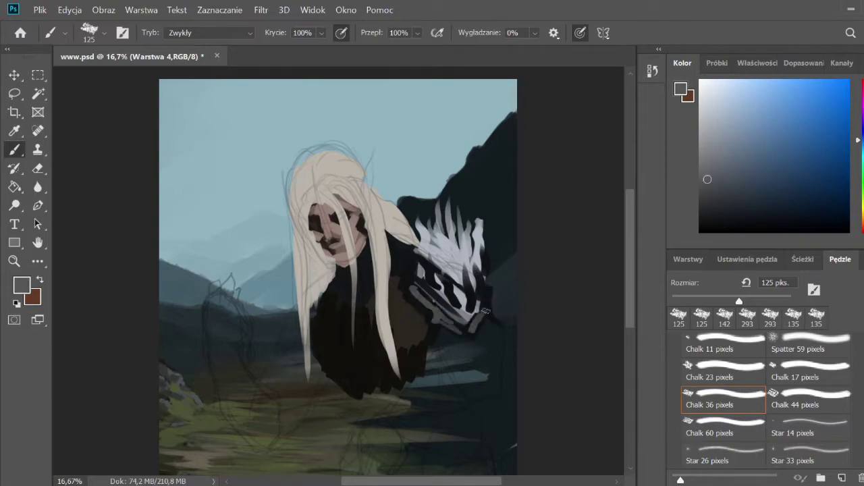
pyautogui.moveTo(408, 256)
pyautogui.mouseDown()
pyautogui.moveTo(397, 222)
pyautogui.moveTo(442, 208)
pyautogui.mouseUp()
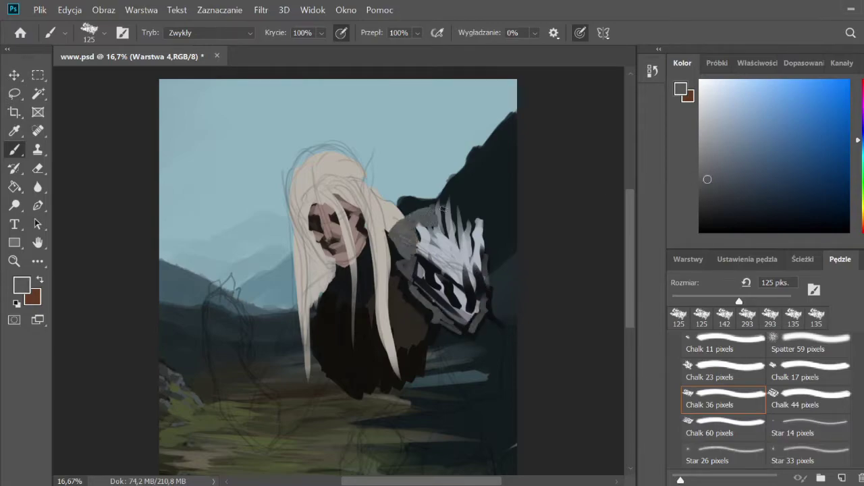
pyautogui.keyDown('alt'); pyautogui.click(507, 286); pyautogui.keyUp('alt')
pyautogui.moveTo(420, 258); pyautogui.dragTo(398, 231)
pyautogui.keyDown('alt'); pyautogui.click(500, 337); pyautogui.keyUp('alt')
pyautogui.moveTo(433, 308)
pyautogui.mouseDown()
pyautogui.moveTo(432, 364)
pyautogui.moveTo(449, 402)
pyautogui.moveTo(472, 348)
pyautogui.mouseUp()
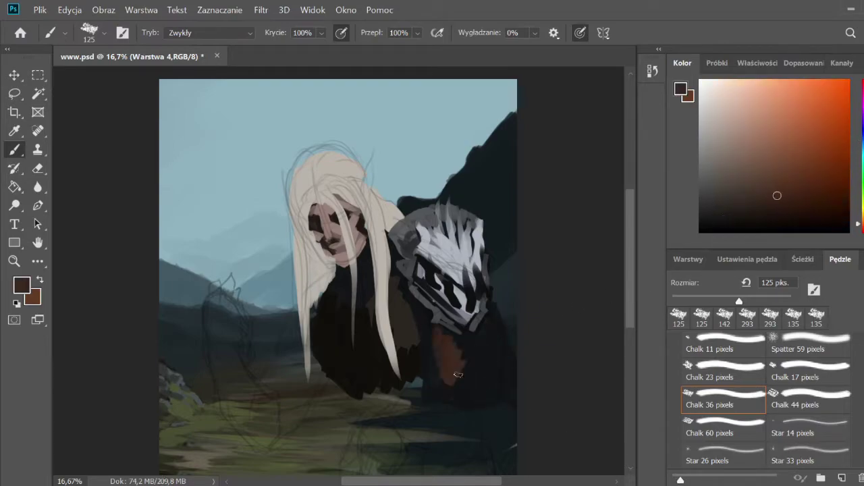
# - Paint rust-brown below the raised gauntlet and shade it with near-black
pyautogui.moveTo(438, 381)
pyautogui.mouseDown()
pyautogui.moveTo(466, 330)
pyautogui.moveTo(481, 405)
pyautogui.moveTo(491, 323)
pyautogui.moveTo(508, 398)
pyautogui.mouseUp()
pyautogui.keyDown('alt'); pyautogui.click(434, 389); pyautogui.keyUp('alt')
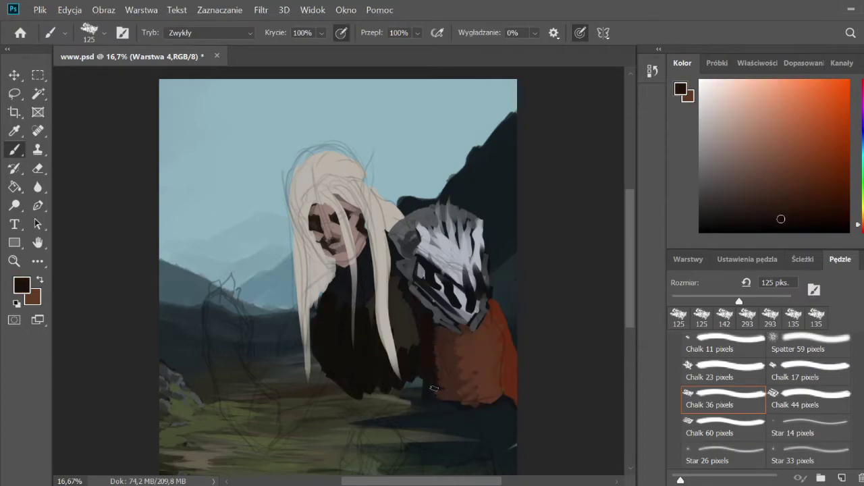
pyautogui.moveTo(434, 389); pyautogui.dragTo(478, 329)
pyautogui.keyDown('alt'); pyautogui.click(491, 297); pyautogui.keyUp('alt')
pyautogui.keyDown('alt'); pyautogui.click(467, 400); pyautogui.keyUp('alt')
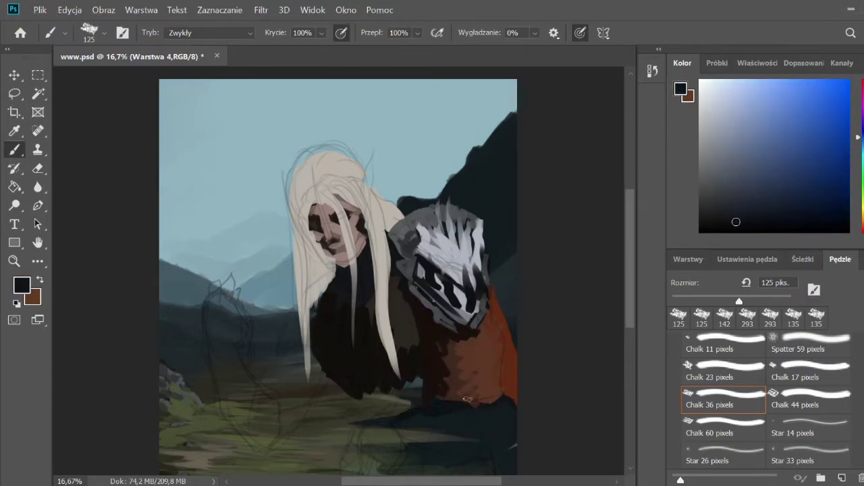
# - Shrink the brush to 91 px, paint grey claw strokes, and sample a greyish-pink skin tone
pyautogui.moveTo(734, 302); pyautogui.dragTo(726, 302)
pyautogui.moveTo(468, 383); pyautogui.dragTo(433, 410)
pyautogui.keyDown('alt'); pyautogui.click(470, 392); pyautogui.keyUp('alt')
pyautogui.click(726, 223)
pyautogui.moveTo(404, 438); pyautogui.dragTo(415, 431)
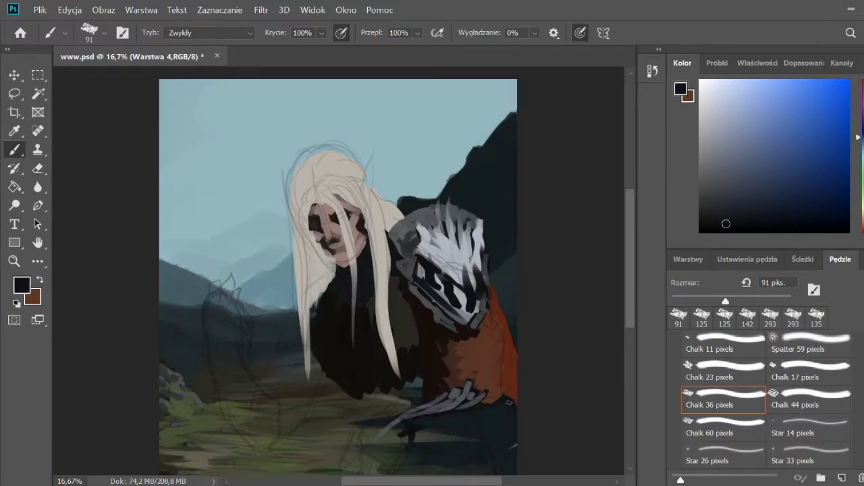
pyautogui.keyDown('alt'); pyautogui.click(365, 187); pyautogui.keyUp('alt')
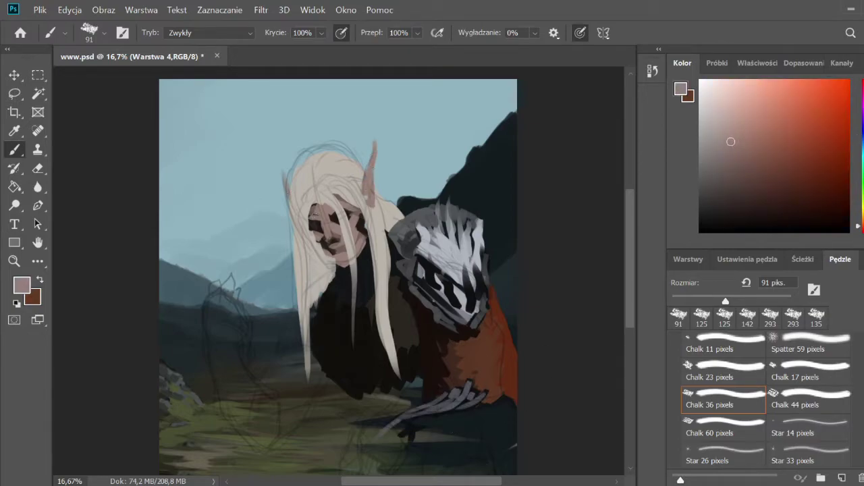
# - Paint the armoured fist grey with dark shadows and light-grey knuckle highlights
pyautogui.keyDown('alt'); pyautogui.click(351, 190); pyautogui.keyUp('alt')
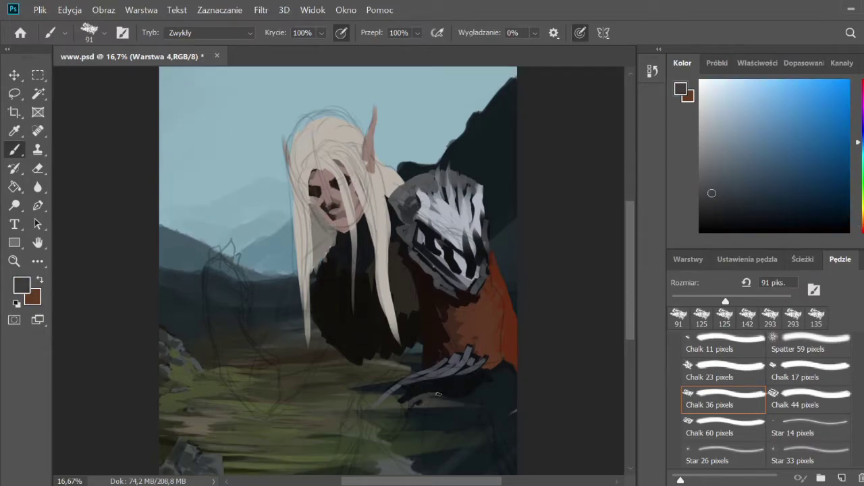
pyautogui.moveTo(432, 389); pyautogui.dragTo(472, 381)
pyautogui.moveTo(479, 423)
pyautogui.mouseDown()
pyautogui.moveTo(432, 405)
pyautogui.moveTo(469, 413)
pyautogui.moveTo(460, 420)
pyautogui.moveTo(474, 428)
pyautogui.moveTo(517, 401)
pyautogui.mouseUp()
pyautogui.keyDown('alt'); pyautogui.click(422, 454); pyautogui.keyUp('alt')
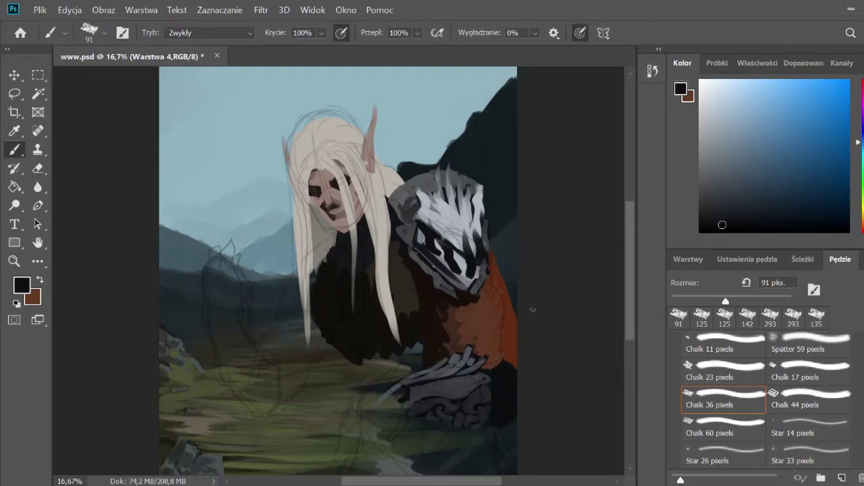
pyautogui.moveTo(403, 391)
pyautogui.mouseDown()
pyautogui.moveTo(375, 414)
pyautogui.moveTo(404, 426)
pyautogui.mouseUp()
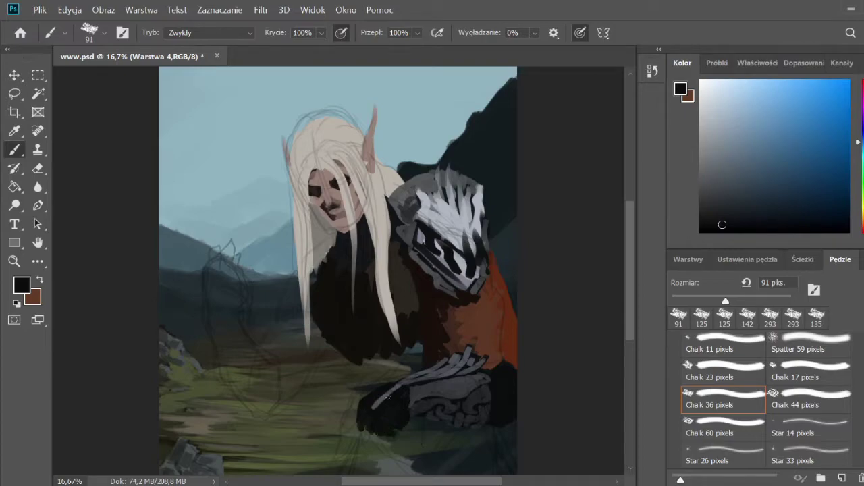
pyautogui.keyDown('alt'); pyautogui.click(368, 420); pyautogui.keyUp('alt')
pyautogui.keyDown('alt'); pyautogui.click(374, 405); pyautogui.keyUp('alt')
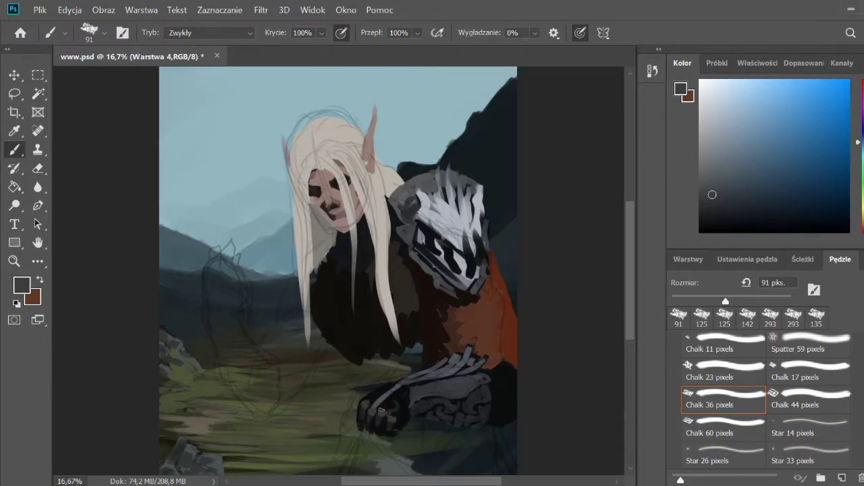
pyautogui.moveTo(405, 394)
pyautogui.mouseDown()
pyautogui.moveTo(396, 418)
pyautogui.moveTo(377, 428)
pyautogui.mouseUp()
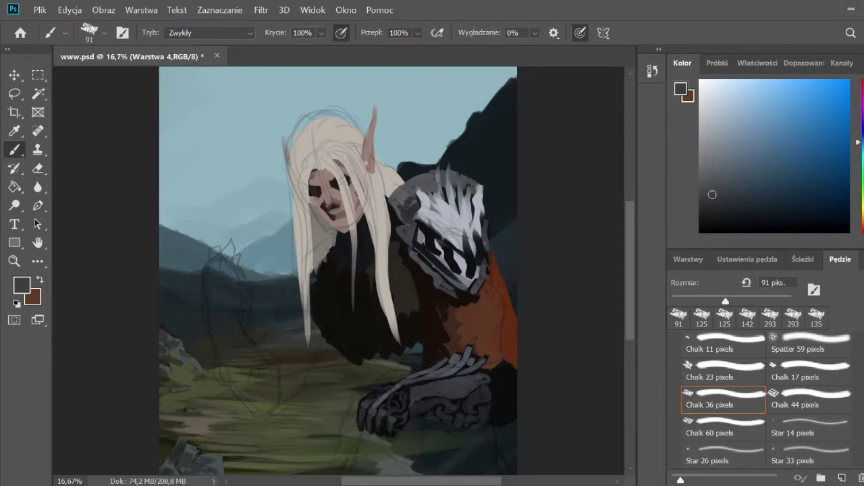
# - Sample dark tones and darken the neck and beard area
pyautogui.keyDown('alt'); pyautogui.click(369, 412); pyautogui.keyUp('alt')
pyautogui.keyDown('alt'); pyautogui.click(361, 357); pyautogui.keyUp('alt')
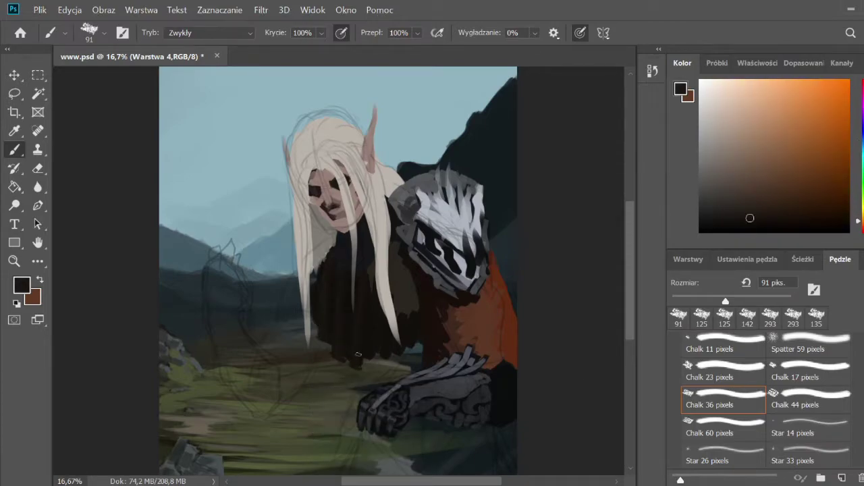
pyautogui.keyDown('alt'); pyautogui.click(421, 292); pyautogui.keyUp('alt')
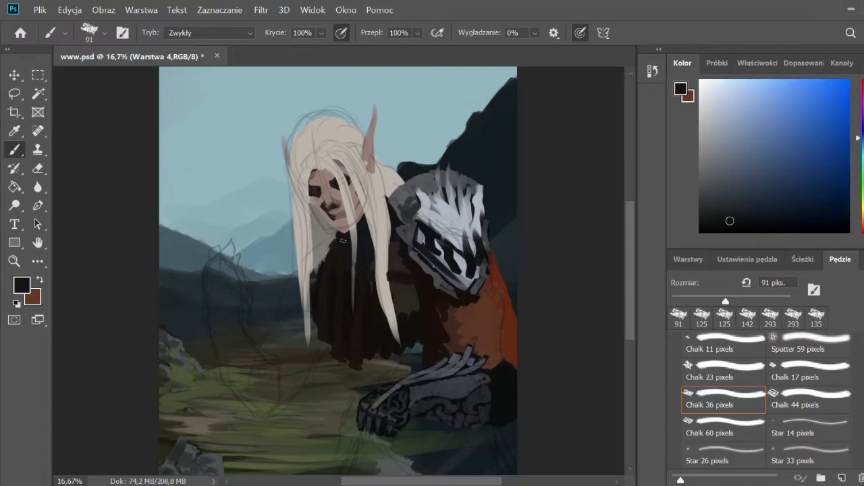
pyautogui.keyDown('alt'); pyautogui.click(374, 298); pyautogui.keyUp('alt')
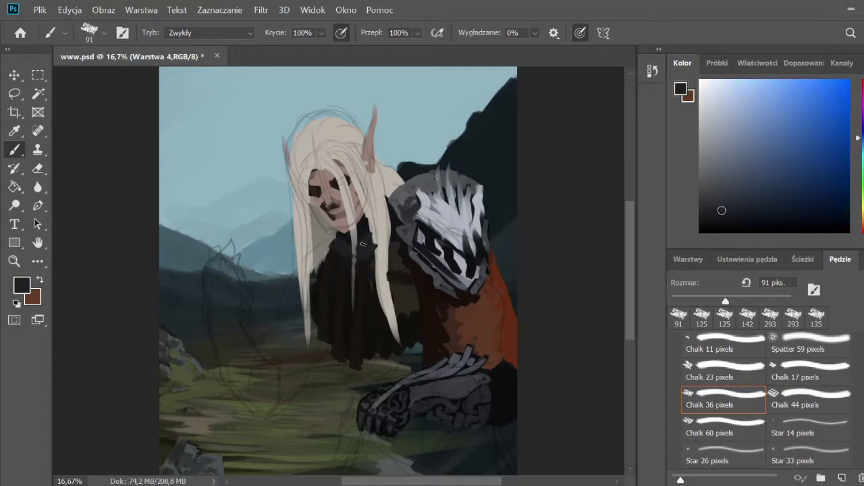
pyautogui.keyDown('alt'); pyautogui.click(336, 228); pyautogui.keyUp('alt')
pyautogui.moveTo(335, 229); pyautogui.dragTo(363, 217)
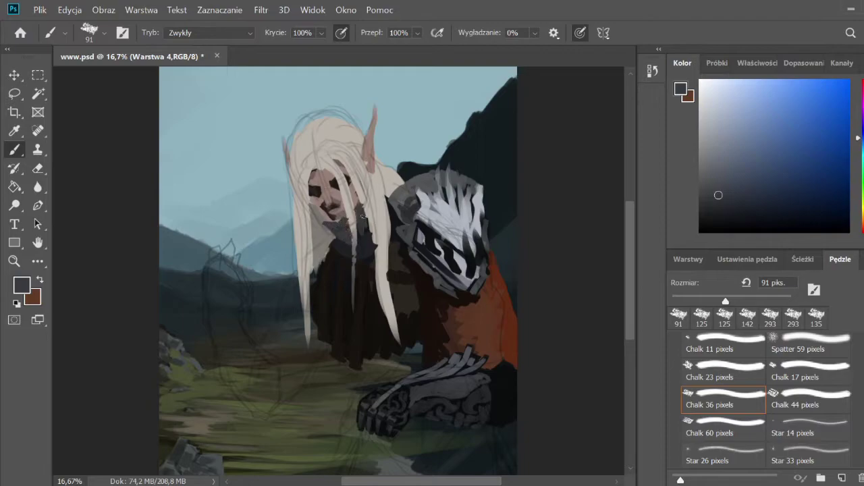
pyautogui.keyDown('alt'); pyautogui.click(362, 228); pyautogui.keyUp('alt')
# - Sample cloak and armour colours and darken the chest armour
pyautogui.keyDown('alt'); pyautogui.click(349, 258); pyautogui.keyUp('alt')
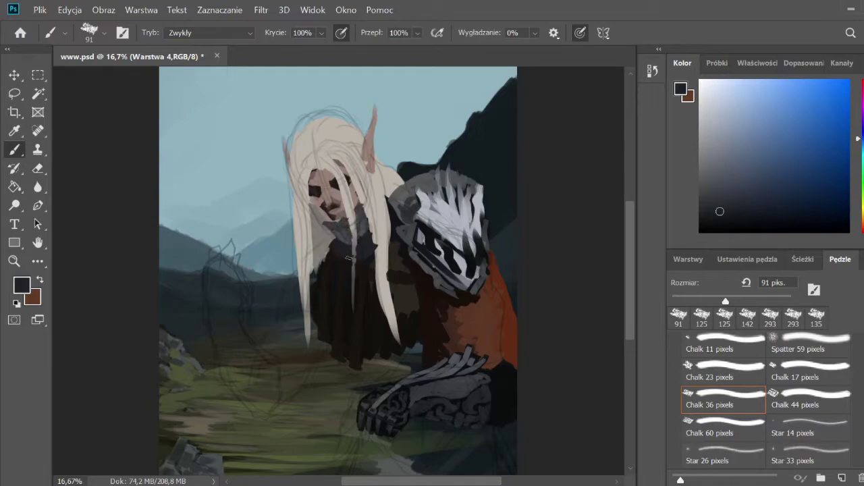
pyautogui.keyDown('alt'); pyautogui.click(353, 260); pyautogui.keyUp('alt')
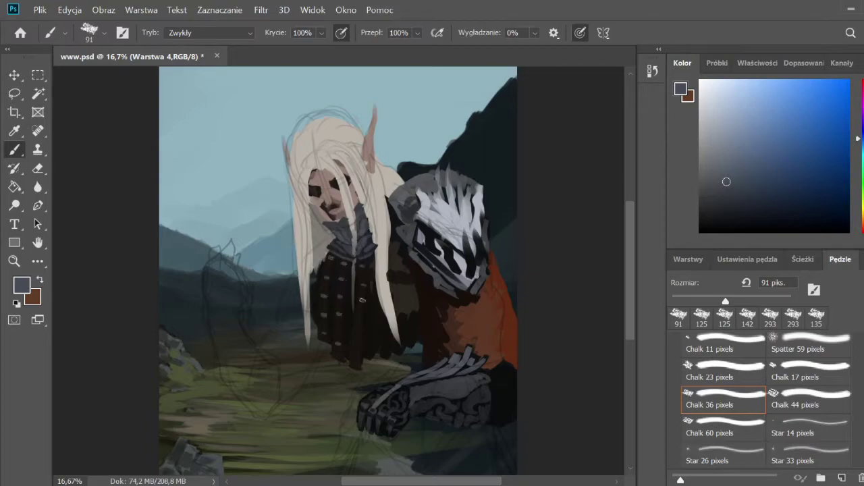
pyautogui.keyDown('alt'); pyautogui.click(406, 291); pyautogui.keyUp('alt')
pyautogui.scroll(-1, 406, 292)
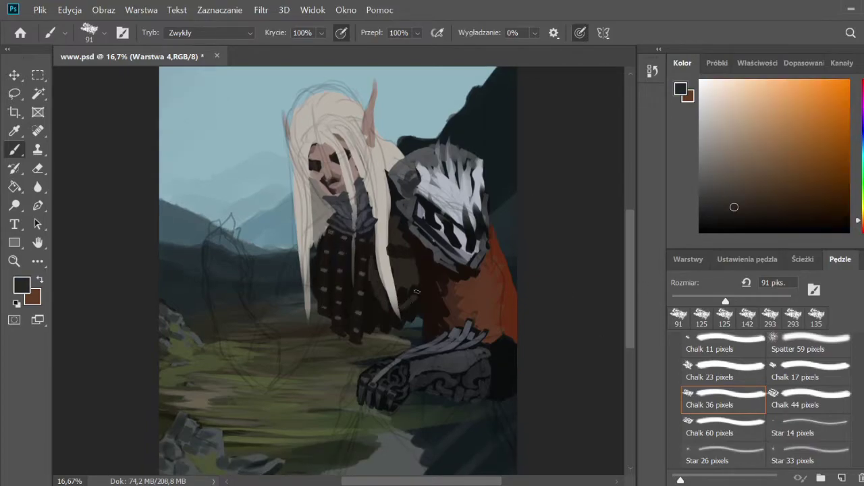
pyautogui.keyDown('alt'); pyautogui.click(400, 237); pyautogui.keyUp('alt')
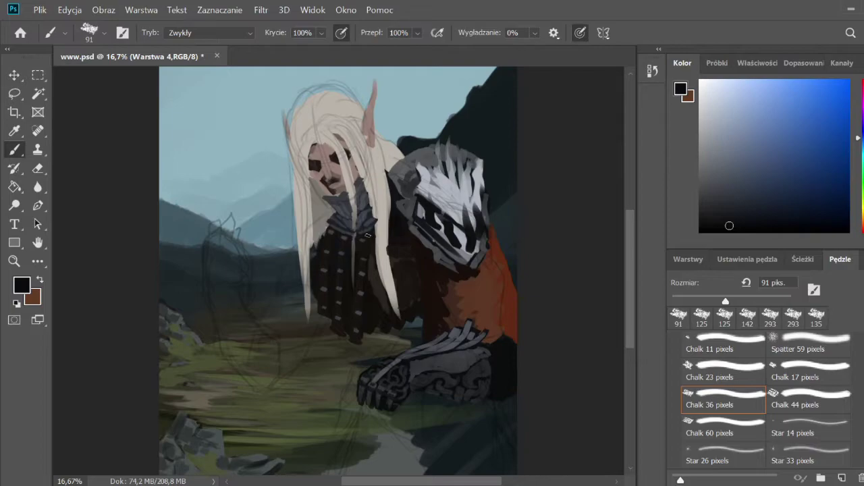
pyautogui.moveTo(428, 280)
pyautogui.mouseDown()
pyautogui.moveTo(374, 270)
pyautogui.moveTo(417, 301)
pyautogui.mouseUp()
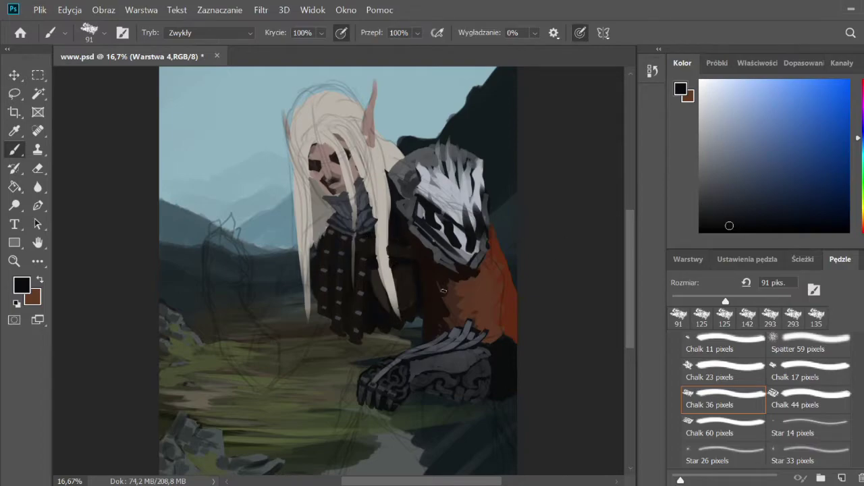
# - Paint black strokes and deeper shadows beside and under the gauntlet
pyautogui.keyDown('alt'); pyautogui.click(399, 273); pyautogui.keyUp('alt')
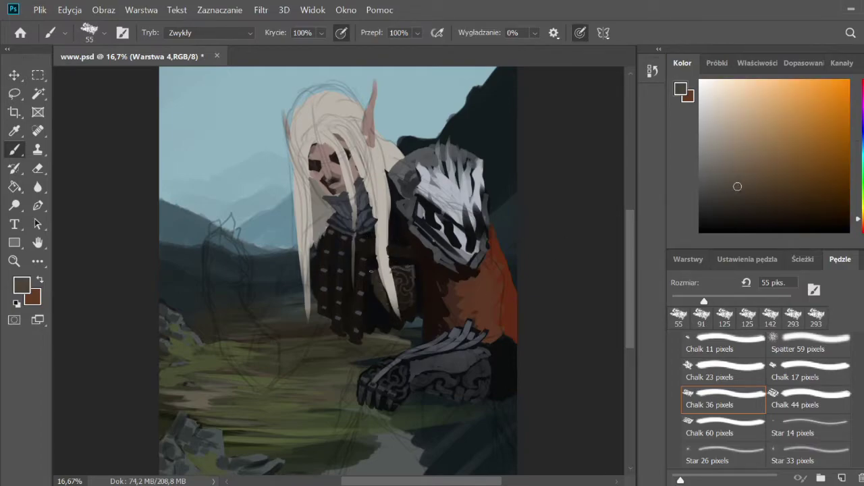
pyautogui.keyDown('alt'); pyautogui.click(407, 320); pyautogui.keyUp('alt')
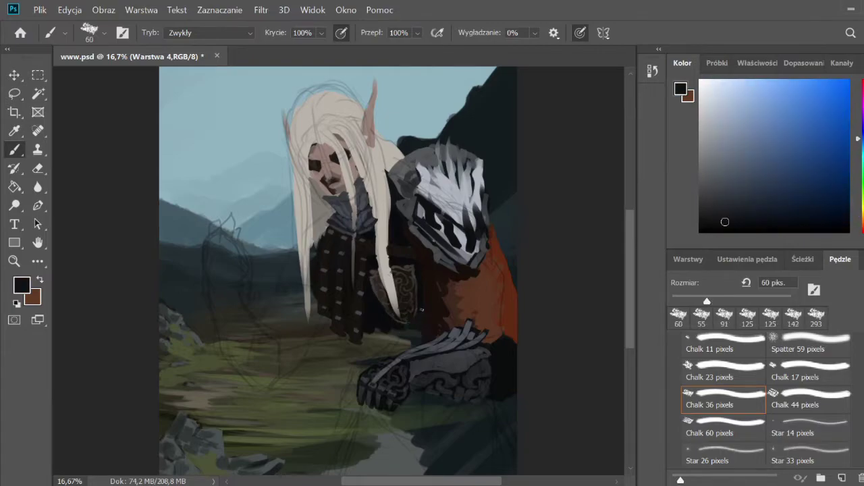
pyautogui.moveTo(413, 313)
pyautogui.mouseDown()
pyautogui.moveTo(348, 336)
pyautogui.moveTo(412, 344)
pyautogui.mouseUp()
pyautogui.keyDown('alt'); pyautogui.click(358, 346); pyautogui.keyUp('alt')
pyautogui.keyDown('alt'); pyautogui.click(355, 341); pyautogui.keyUp('alt')
pyautogui.scroll(-2, 632, 295)
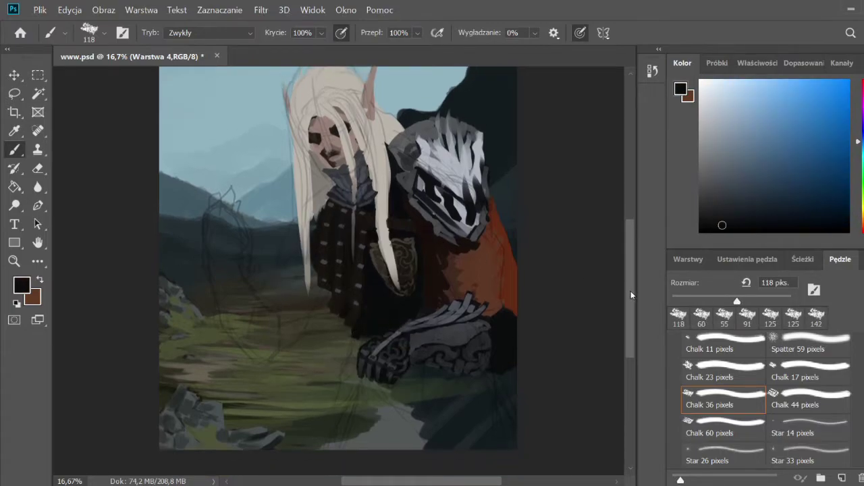
# - Sample dark purple-blue tones and paint dark claw-like fingers below the chest with a smaller brush
pyautogui.keyDown('alt'); pyautogui.click(358, 335); pyautogui.keyUp('alt')
pyautogui.keyDown('alt'); pyautogui.click(385, 317); pyautogui.keyUp('alt')
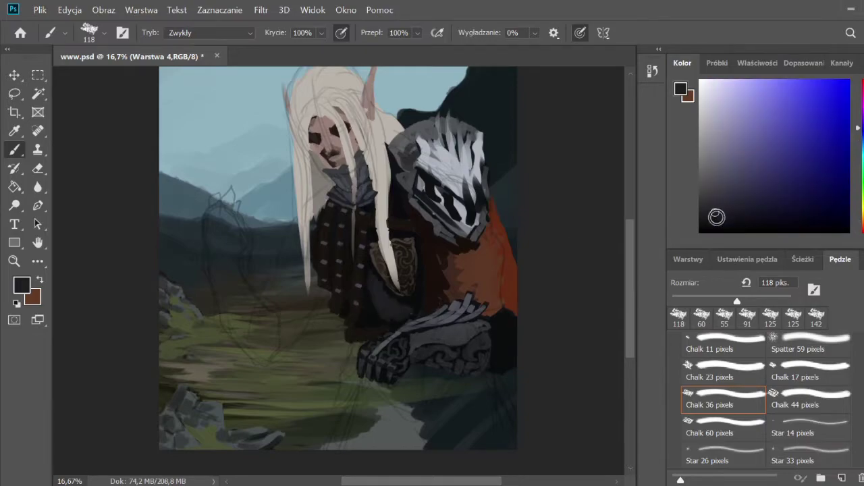
pyautogui.keyDown('alt'); pyautogui.click(365, 314); pyautogui.keyUp('alt')
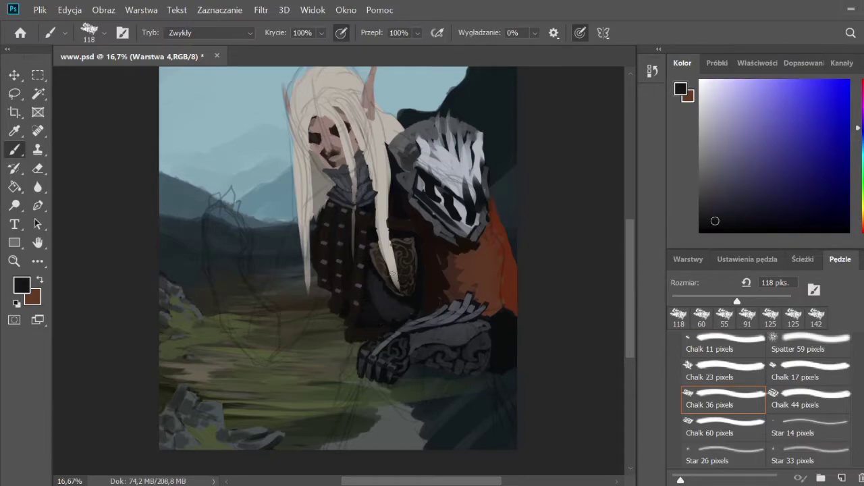
pyautogui.keyDown('alt'); pyautogui.click(398, 295); pyautogui.keyUp('alt')
pyautogui.keyDown('alt'); pyautogui.click(422, 283); pyautogui.keyUp('alt')
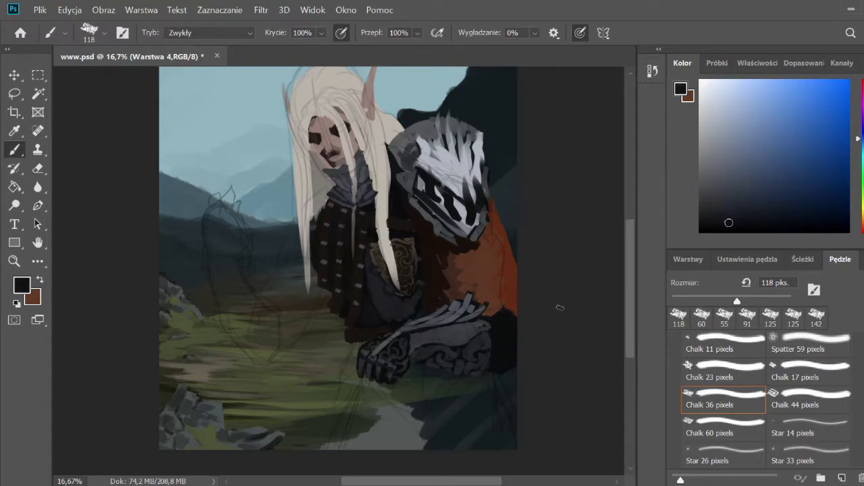
pyautogui.press('[')
pyautogui.press('[')
pyautogui.moveTo(349, 343)
pyautogui.mouseDown()
pyautogui.moveTo(334, 380)
pyautogui.moveTo(315, 386)
pyautogui.moveTo(331, 425)
pyautogui.mouseUp()
# - Paint dark strokes on the right claw and highlight it in light grey-blue
pyautogui.moveTo(513, 383)
pyautogui.mouseDown()
pyautogui.moveTo(460, 378)
pyautogui.moveTo(466, 412)
pyautogui.moveTo(497, 422)
pyautogui.moveTo(476, 414)
pyautogui.moveTo(506, 405)
pyautogui.moveTo(472, 416)
pyautogui.moveTo(473, 405)
pyautogui.moveTo(462, 426)
pyautogui.moveTo(490, 425)
pyautogui.moveTo(478, 432)
pyautogui.mouseUp()
pyautogui.click(717, 212)
pyautogui.keyDown('alt'); pyautogui.click(469, 388); pyautogui.keyUp('alt')
pyautogui.click(721, 168)
pyautogui.moveTo(513, 382); pyautogui.dragTo(503, 387)
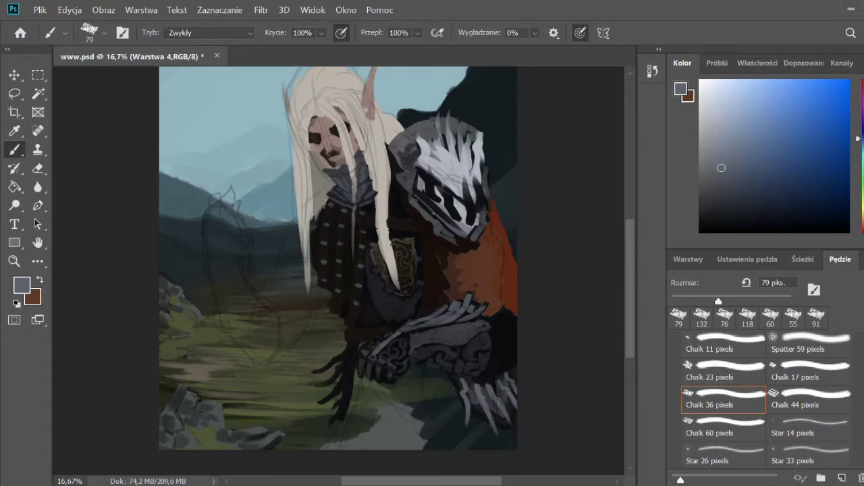
pyautogui.keyDown('alt'); pyautogui.click(348, 382); pyautogui.keyUp('alt')
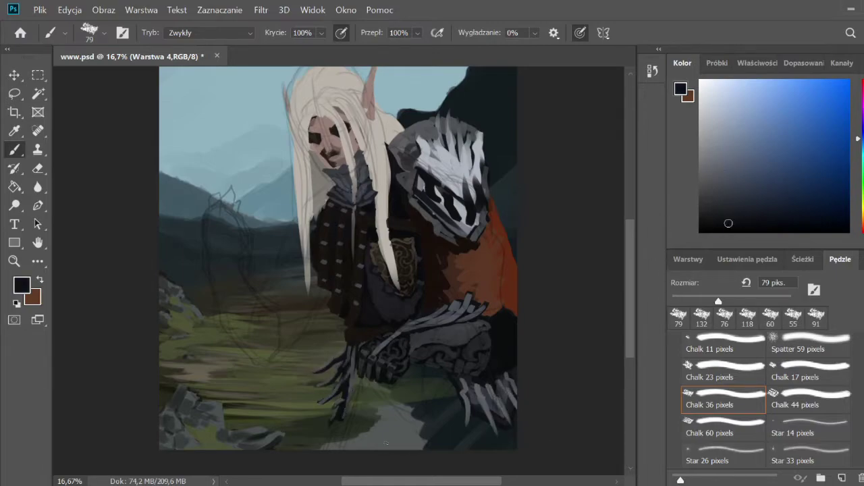
# - Save the painting and brush pale pink highlights across the elf's face
pyautogui.hotkey('ctrl', 's')
pyautogui.keyDown('alt'); pyautogui.click(334, 156); pyautogui.keyUp('alt')
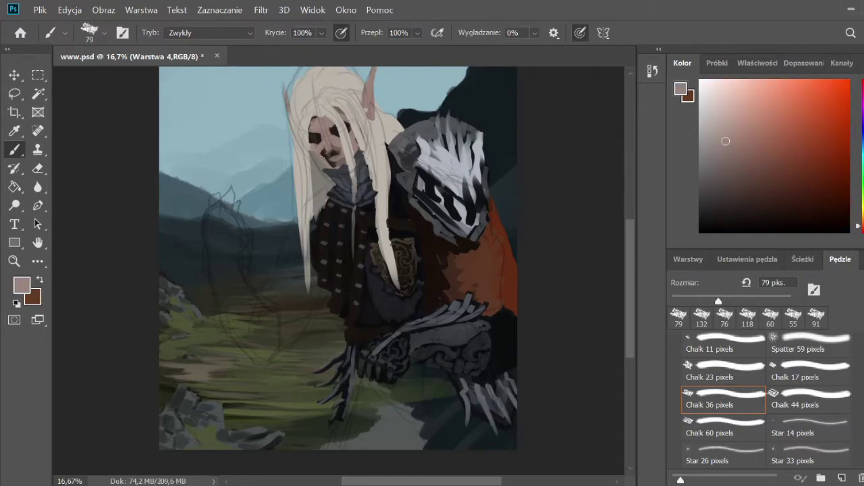
pyautogui.keyDown('alt'); pyautogui.click(322, 132); pyautogui.keyUp('alt')
pyautogui.moveTo(317, 120)
pyautogui.mouseDown()
pyautogui.moveTo(328, 132)
pyautogui.moveTo(317, 161)
pyautogui.mouseUp()
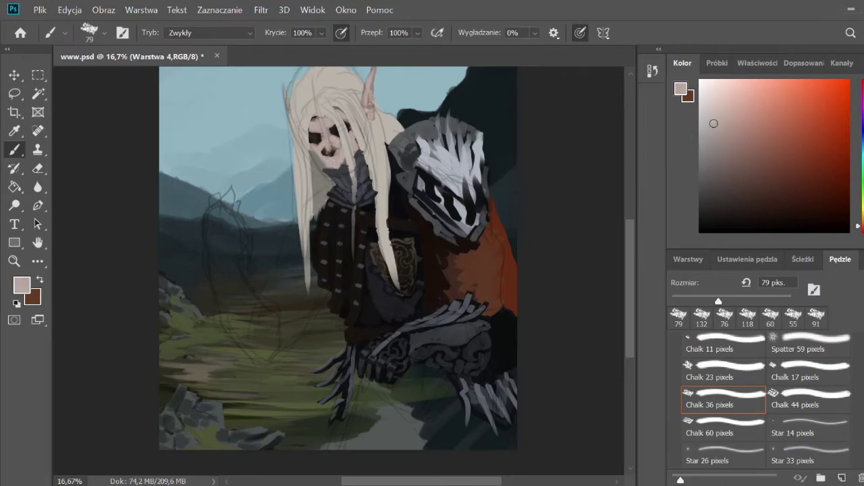
# - Sample grey-pink skin from the face and mix dark brown, mauve-grey, warm-grey and near-black shades
pyautogui.scroll(2, 338, 257)
pyautogui.keyDown('alt'); pyautogui.click(338, 184); pyautogui.keyUp('alt')
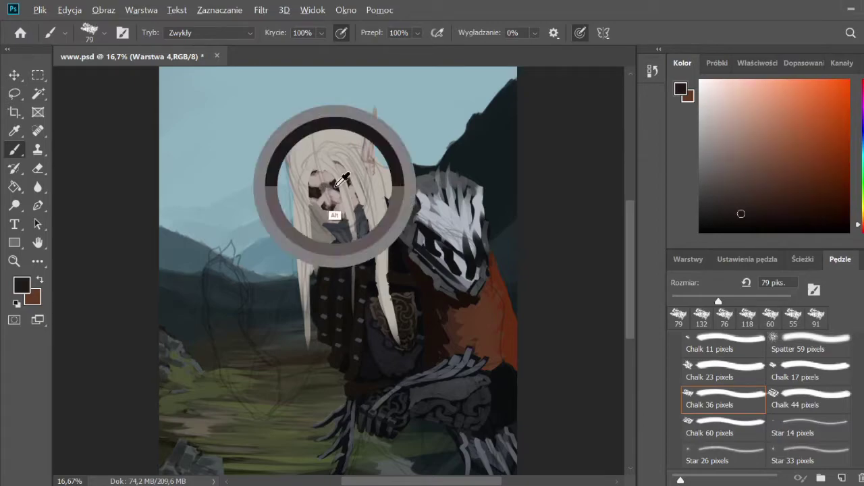
pyautogui.keyDown('alt'); pyautogui.click(321, 191); pyautogui.keyUp('alt')
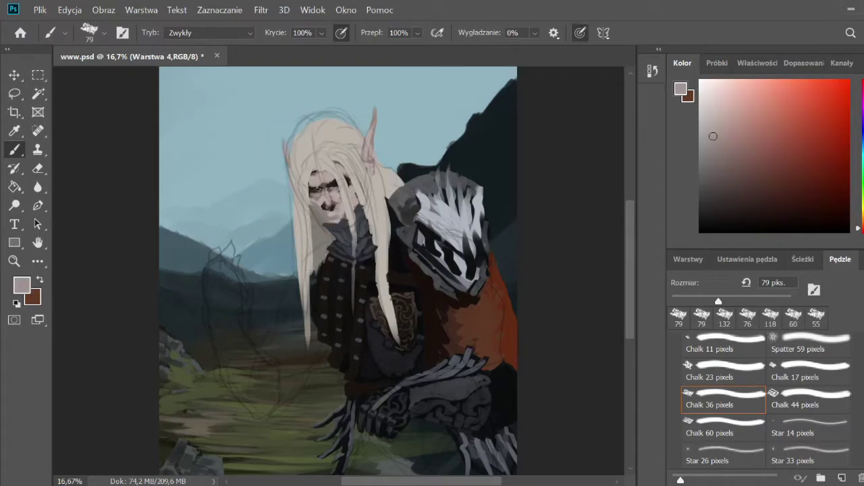
pyautogui.keyDown('alt'); pyautogui.click(317, 192); pyautogui.keyUp('alt')
pyautogui.keyDown('alt'); pyautogui.click(324, 187); pyautogui.keyUp('alt')
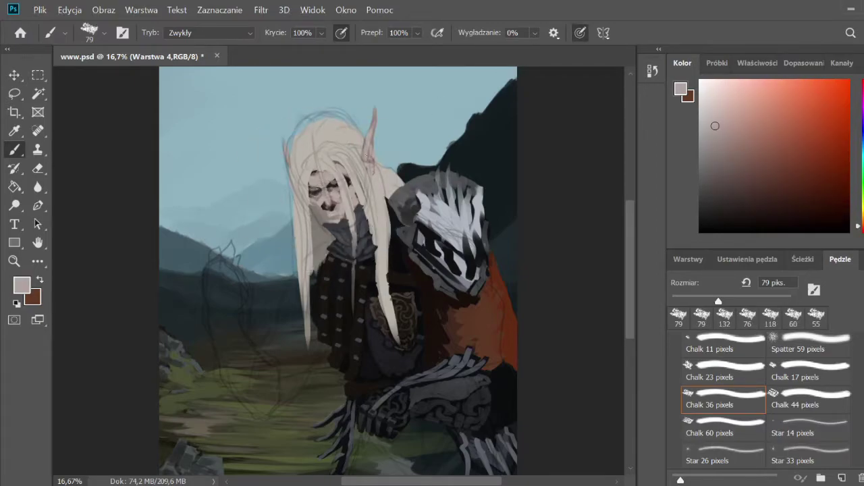
pyautogui.keyDown('alt'); pyautogui.click(331, 205); pyautogui.keyUp('alt')
pyautogui.keyDown('alt'); pyautogui.click(340, 225); pyautogui.keyUp('alt')
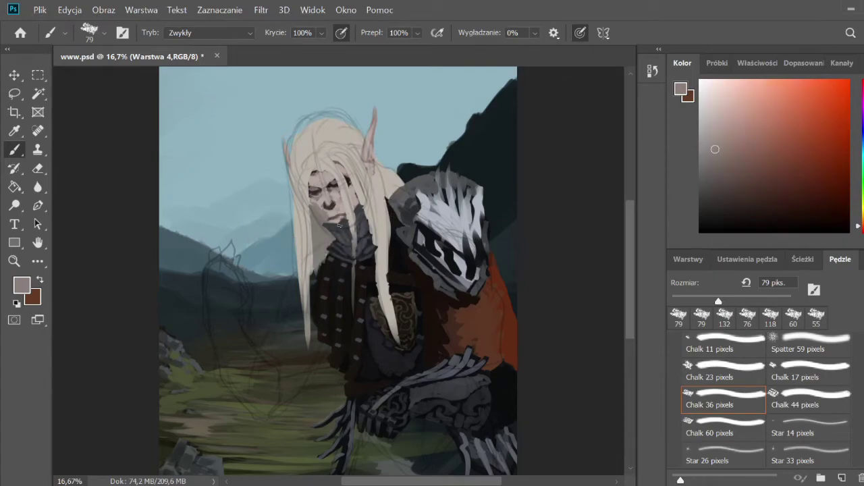
pyautogui.keyDown('alt'); pyautogui.click(315, 201); pyautogui.keyUp('alt')
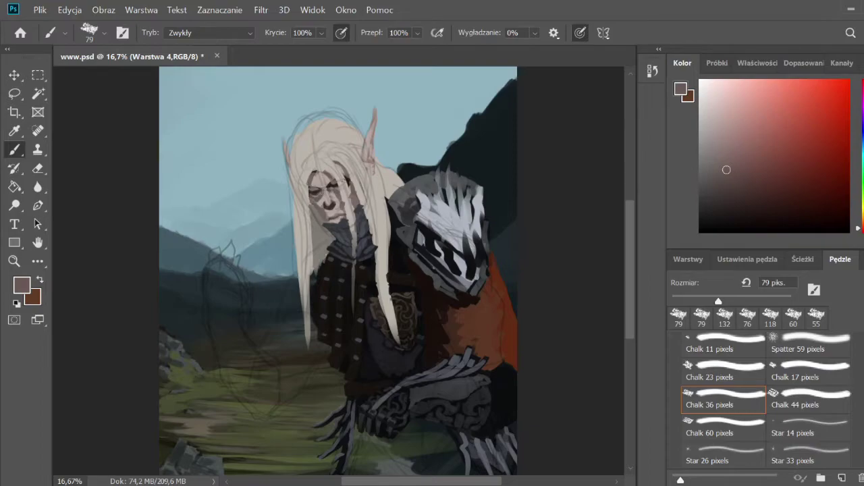
pyautogui.keyDown('alt'); pyautogui.click(324, 169); pyautogui.keyUp('alt')
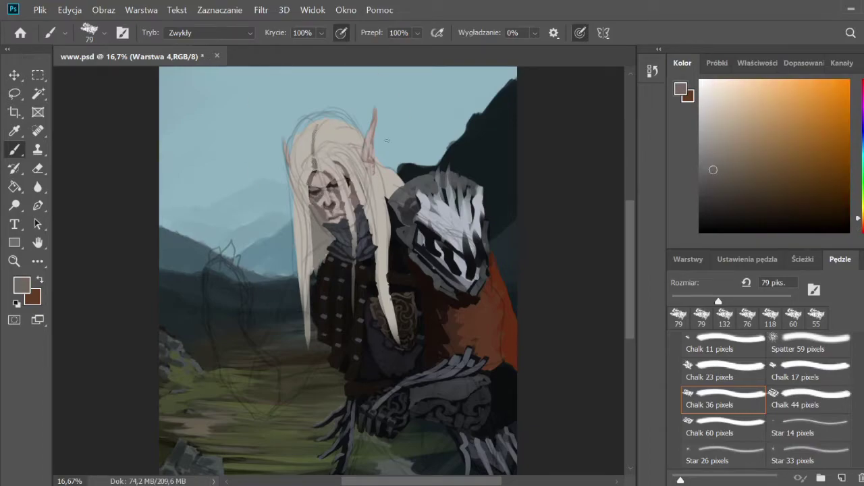
pyautogui.keyDown('alt'); pyautogui.click(322, 162); pyautogui.keyUp('alt')
pyautogui.keyDown('alt'); pyautogui.click(473, 135); pyautogui.keyUp('alt')
# - Enlarge the brush and paint a dark shadow under the creature's arm
pyautogui.scroll(-3, 378, 304)
pyautogui.press(']')
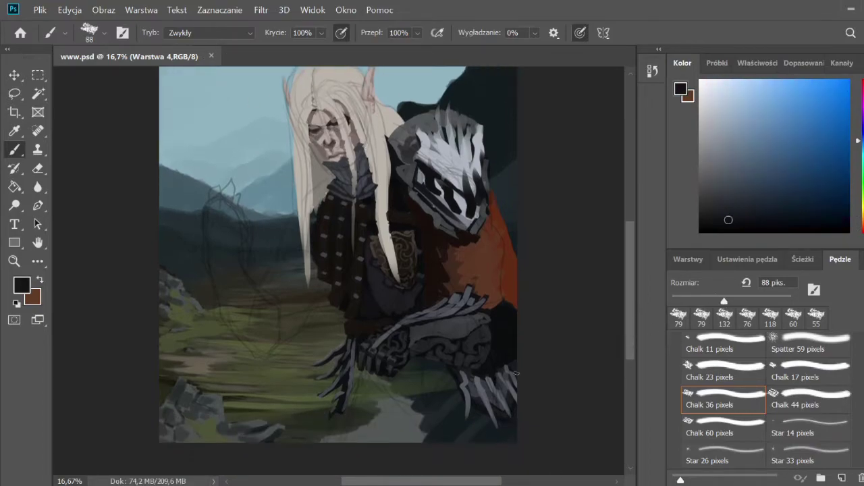
pyautogui.moveTo(370, 373); pyautogui.dragTo(406, 406)
pyautogui.moveTo(375, 373)
pyautogui.mouseDown()
pyautogui.moveTo(449, 406)
pyautogui.moveTo(416, 365)
pyautogui.moveTo(426, 392)
pyautogui.moveTo(458, 413)
pyautogui.mouseUp()
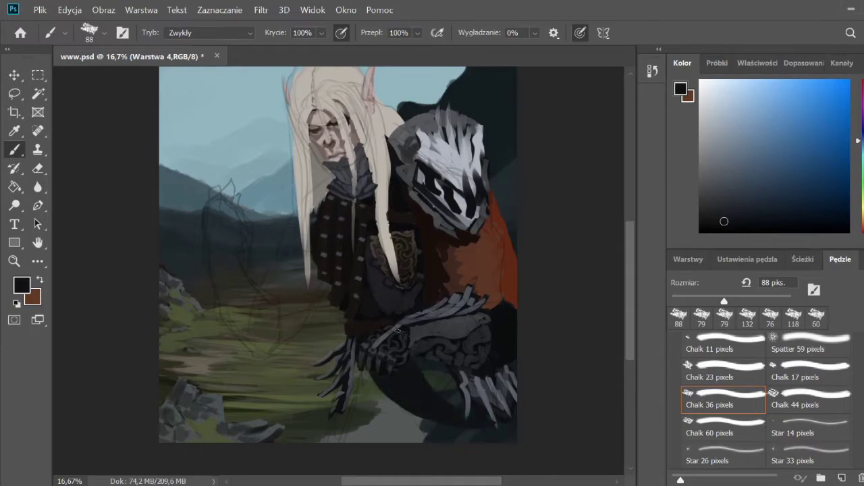
# - Brush a reddish-brown curve along the creature's lower edge near the claw
pyautogui.keyDown('alt'); pyautogui.click(413, 370); pyautogui.keyUp('alt')
pyautogui.moveTo(409, 376); pyautogui.dragTo(477, 416)
pyautogui.keyDown('alt'); pyautogui.click(409, 379); pyautogui.keyUp('alt')
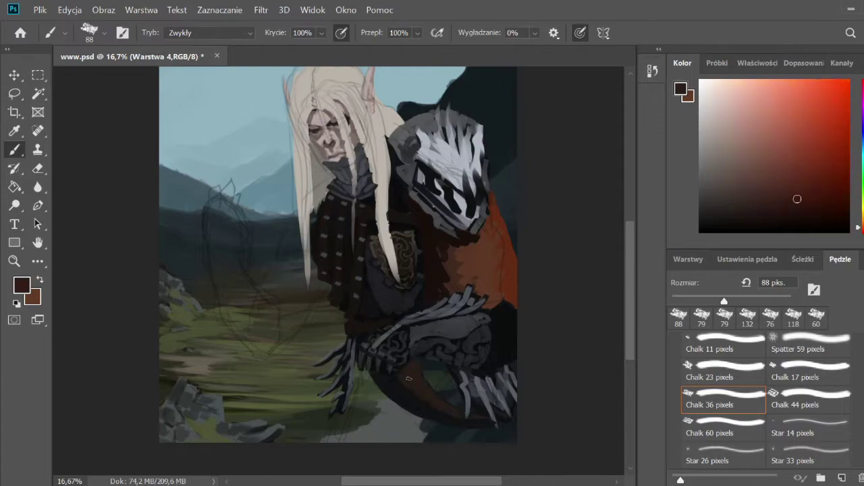
pyautogui.keyDown('alt'); pyautogui.click(433, 398); pyautogui.keyUp('alt')
pyautogui.moveTo(375, 373); pyautogui.dragTo(465, 427)
pyautogui.moveTo(405, 394); pyautogui.dragTo(493, 427)
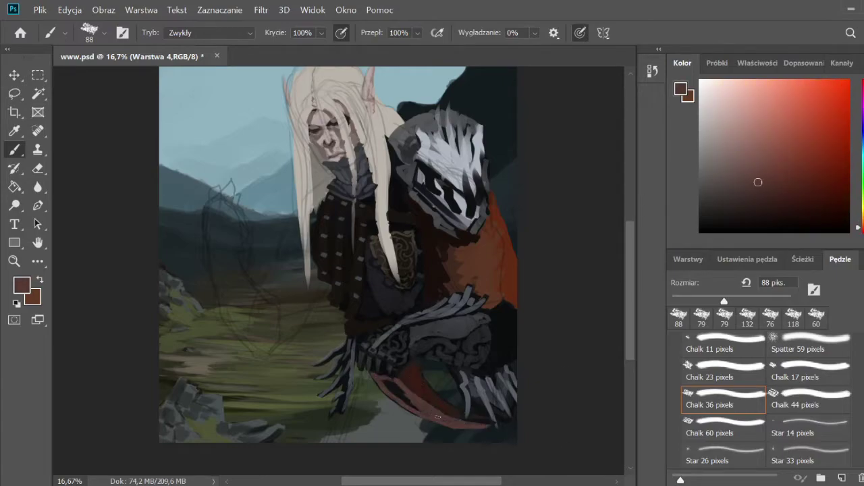
pyautogui.moveTo(382, 380); pyautogui.dragTo(456, 405)
# - Deepen the lower claw and belly with dark navy shadows
pyautogui.click(722, 160)
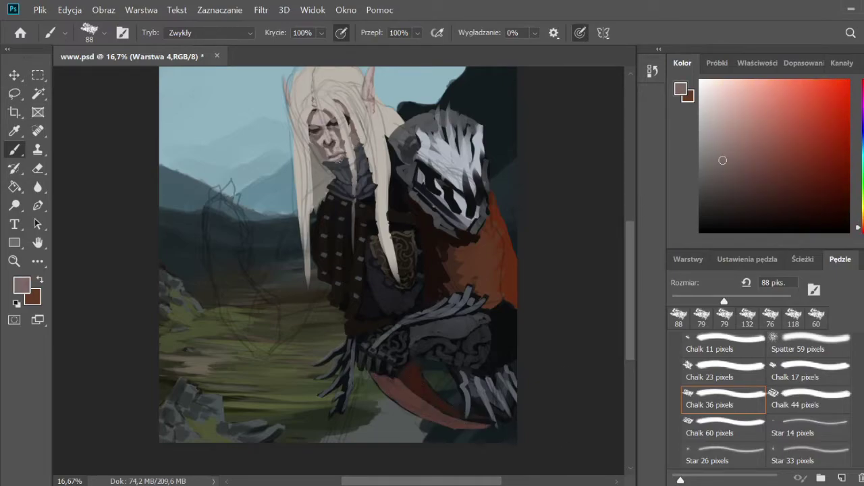
pyautogui.keyDown('alt'); pyautogui.click(393, 158); pyautogui.keyUp('alt')
pyautogui.moveTo(417, 362)
pyautogui.mouseDown()
pyautogui.moveTo(466, 405)
pyautogui.moveTo(454, 404)
pyautogui.mouseUp()
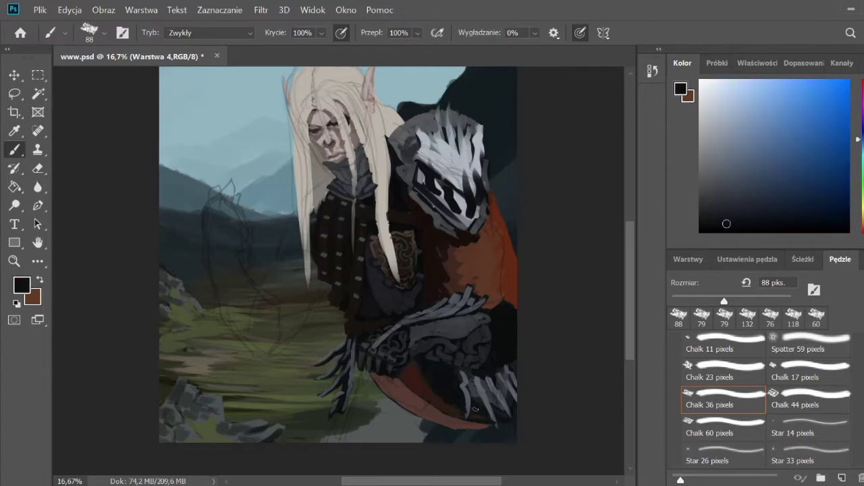
pyautogui.moveTo(357, 361)
pyautogui.mouseDown()
pyautogui.moveTo(354, 406)
pyautogui.moveTo(446, 427)
pyautogui.moveTo(432, 424)
pyautogui.mouseUp()
pyautogui.moveTo(355, 379); pyautogui.dragTo(435, 426)
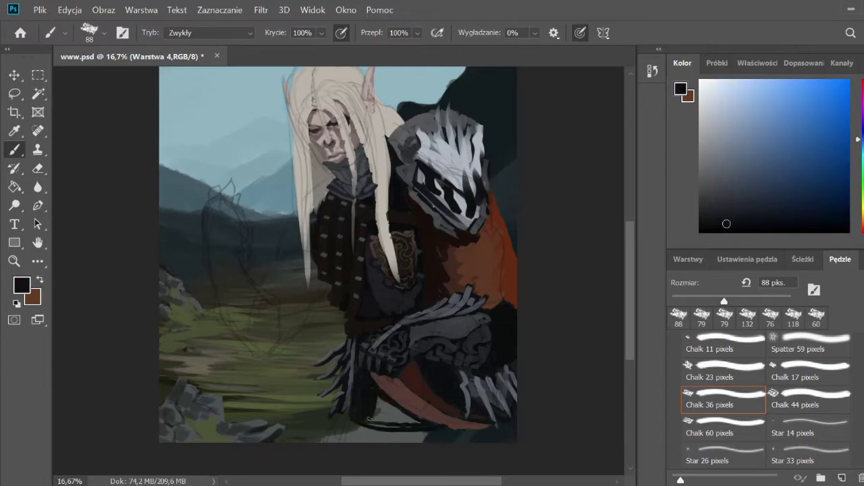
pyautogui.moveTo(365, 399); pyautogui.dragTo(432, 424)
# - Add light grey strokes across the lower belly
pyautogui.keyDown('alt'); pyautogui.click(357, 432); pyautogui.keyUp('alt')
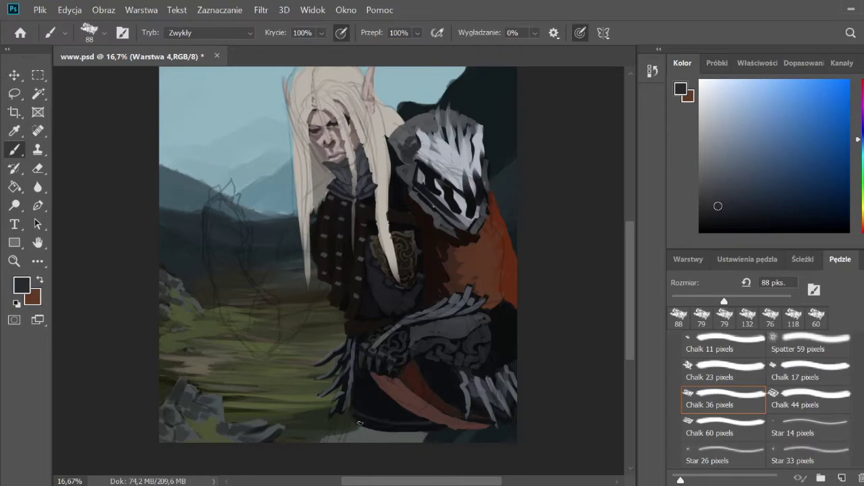
pyautogui.moveTo(354, 417); pyautogui.dragTo(450, 431)
pyautogui.keyDown('alt'); pyautogui.click(355, 415); pyautogui.keyUp('alt')
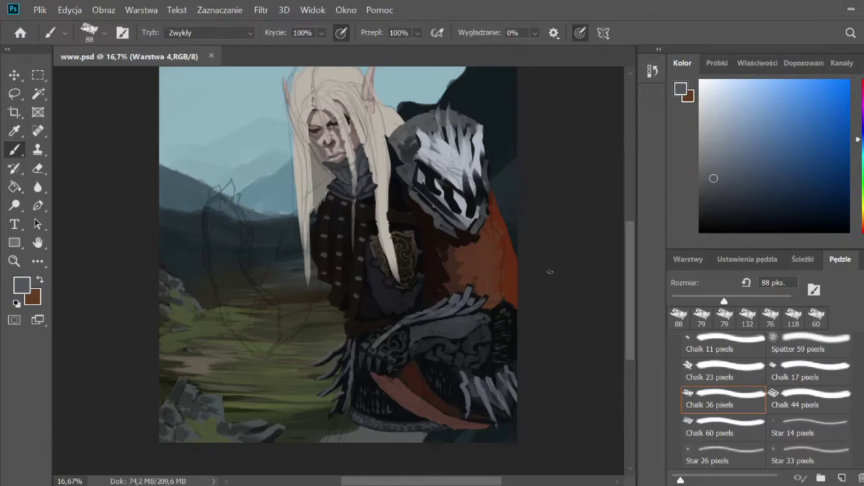
# - Enlarge the brush to 96 px and paint the bottom-right edge and grey band black
pyautogui.press(']')
pyautogui.keyDown('alt'); pyautogui.click(506, 432); pyautogui.keyUp('alt')
pyautogui.moveTo(514, 416); pyautogui.dragTo(500, 441)
pyautogui.moveTo(425, 438)
pyautogui.mouseDown()
pyautogui.moveTo(507, 432)
pyautogui.moveTo(508, 441)
pyautogui.mouseUp()
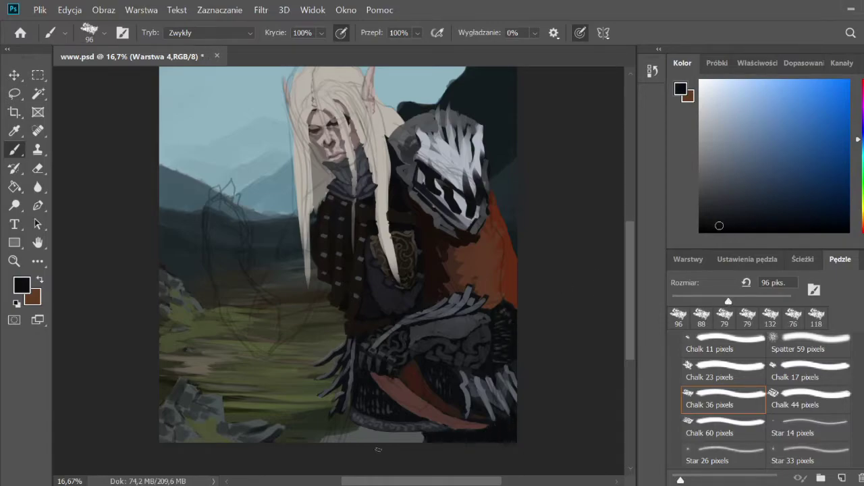
pyautogui.moveTo(355, 427); pyautogui.dragTo(432, 437)
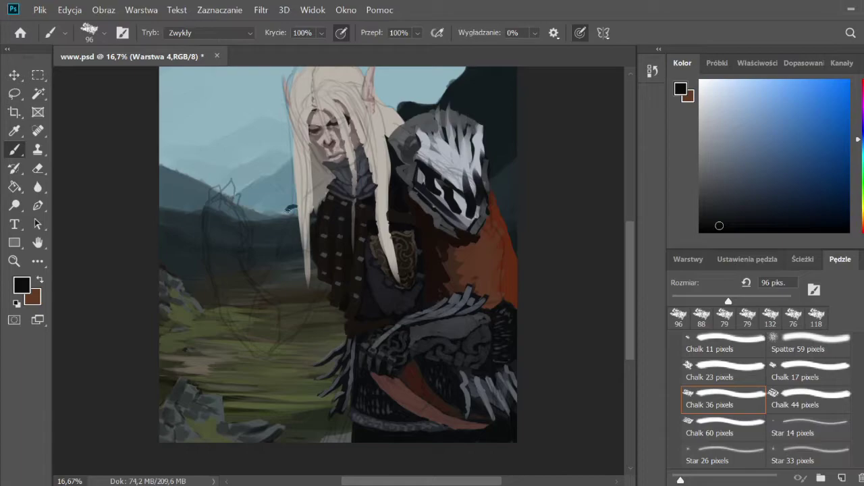
# - Block in dark shapes left of the hair and dab light grey onto them
pyautogui.moveTo(290, 208)
pyautogui.mouseDown()
pyautogui.moveTo(281, 233)
pyautogui.moveTo(287, 245)
pyautogui.moveTo(324, 196)
pyautogui.mouseUp()
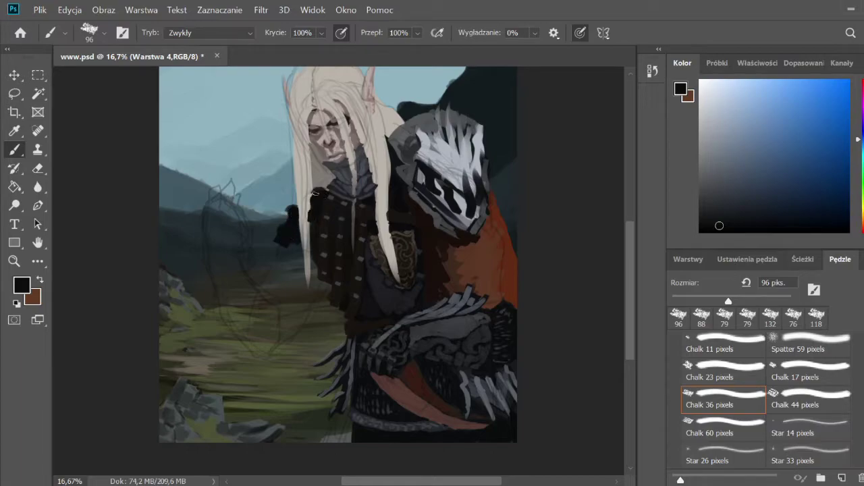
pyautogui.moveTo(275, 247)
pyautogui.mouseDown()
pyautogui.moveTo(292, 255)
pyautogui.moveTo(292, 235)
pyautogui.mouseUp()
pyautogui.keyDown('alt'); pyautogui.click(283, 246); pyautogui.keyUp('alt')
pyautogui.keyDown('alt'); pyautogui.click(282, 229); pyautogui.keyUp('alt')
pyautogui.keyDown('alt'); pyautogui.click(295, 240); pyautogui.keyUp('alt')
# - Paint dark grey around the hand and block in dark shapes below it
pyautogui.keyDown('alt'); pyautogui.click(302, 227); pyautogui.keyUp('alt')
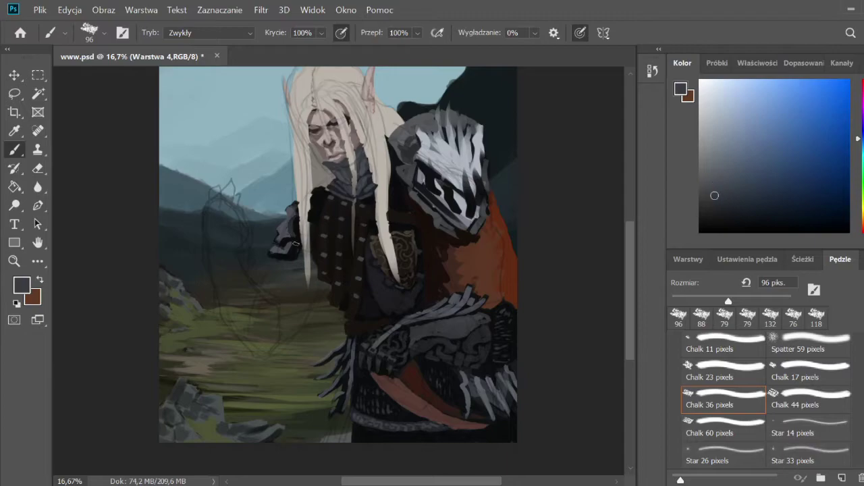
pyautogui.moveTo(321, 191); pyautogui.dragTo(312, 238)
pyautogui.keyDown('alt'); pyautogui.click(508, 216); pyautogui.keyUp('alt')
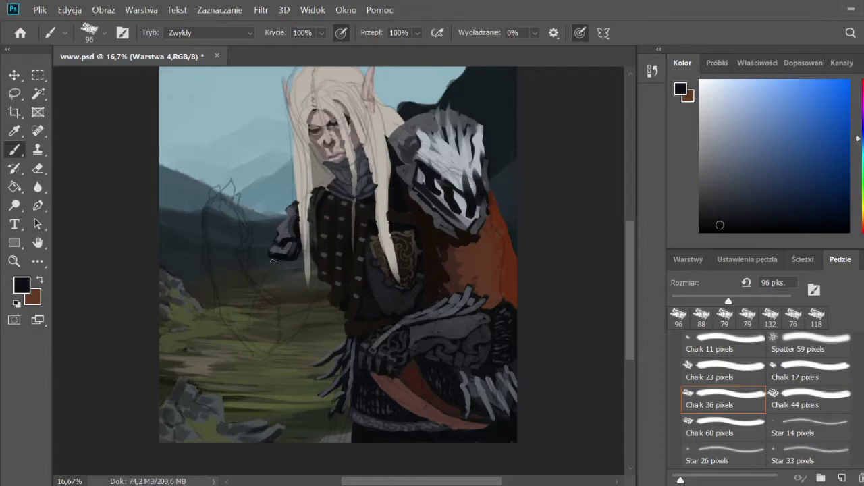
pyautogui.moveTo(272, 261)
pyautogui.mouseDown()
pyautogui.moveTo(296, 347)
pyautogui.moveTo(321, 283)
pyautogui.moveTo(300, 257)
pyautogui.moveTo(283, 317)
pyautogui.mouseUp()
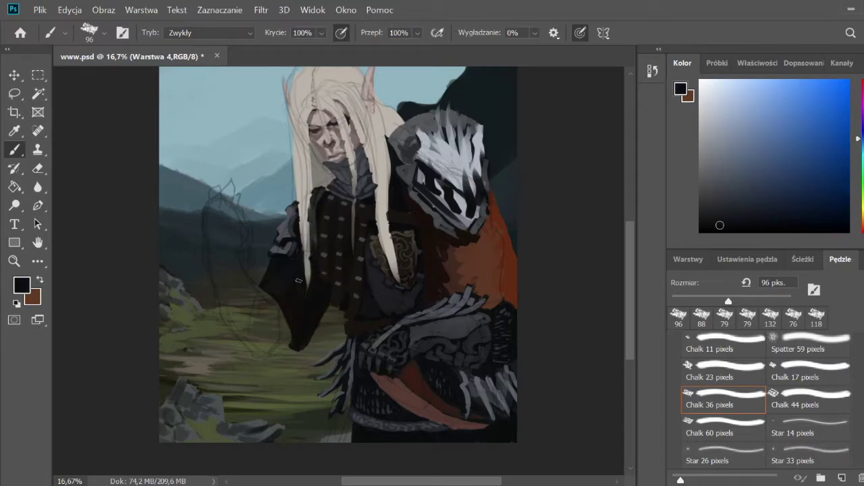
# - Repaint the arm below the hand in reddish and lighter brown tones
pyautogui.keyDown('alt'); pyautogui.click(330, 309); pyautogui.keyUp('alt')
pyautogui.moveTo(310, 290); pyautogui.dragTo(297, 341)
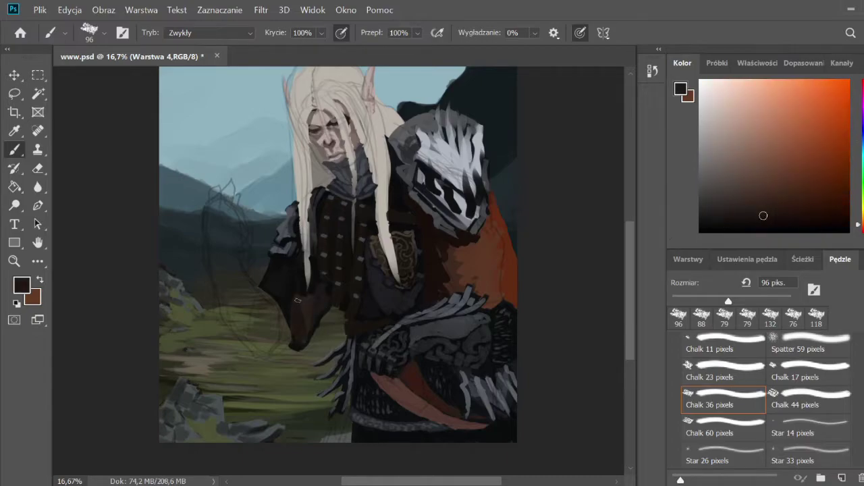
pyautogui.keyDown('alt'); pyautogui.click(301, 311); pyautogui.keyUp('alt')
pyautogui.moveTo(297, 264)
pyautogui.mouseDown()
pyautogui.moveTo(270, 298)
pyautogui.moveTo(300, 307)
pyautogui.moveTo(276, 259)
pyautogui.moveTo(304, 338)
pyautogui.mouseUp()
pyautogui.keyDown('alt'); pyautogui.click(297, 297); pyautogui.keyUp('alt')
pyautogui.keyDown('alt'); pyautogui.click(284, 283); pyautogui.keyUp('alt')
pyautogui.keyDown('alt'); pyautogui.click(304, 297); pyautogui.keyUp('alt')
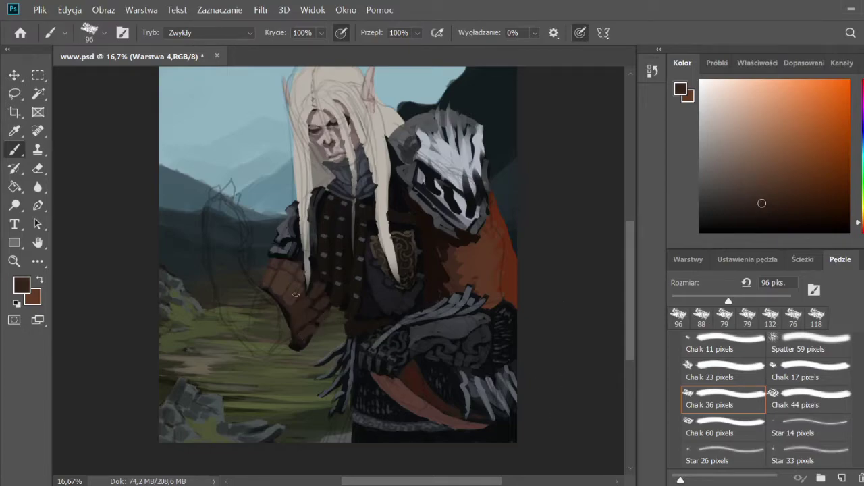
# - Paint a dark diagonal staff shaft and a dark fist shape at the upper left
pyautogui.keyDown('alt'); pyautogui.click(233, 250); pyautogui.keyUp('alt')
pyautogui.moveTo(233, 250); pyautogui.dragTo(277, 312)
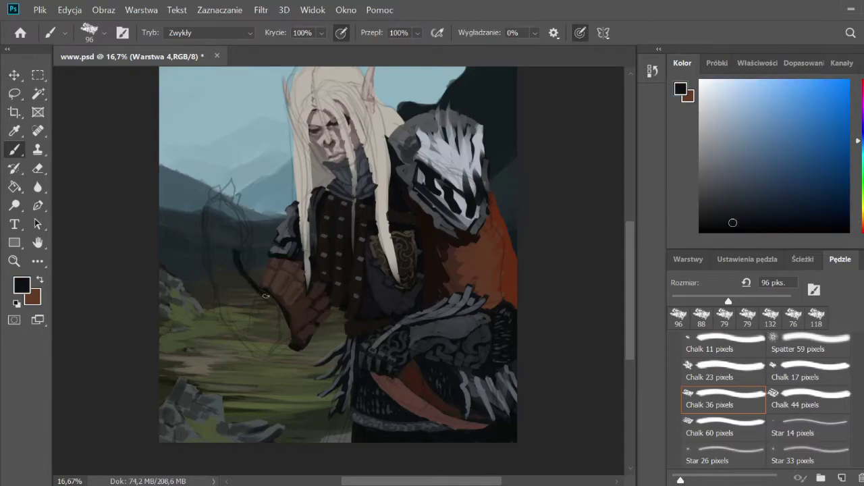
pyautogui.moveTo(206, 250)
pyautogui.mouseDown()
pyautogui.moveTo(230, 327)
pyautogui.moveTo(280, 312)
pyautogui.moveTo(233, 287)
pyautogui.moveTo(208, 218)
pyautogui.mouseUp()
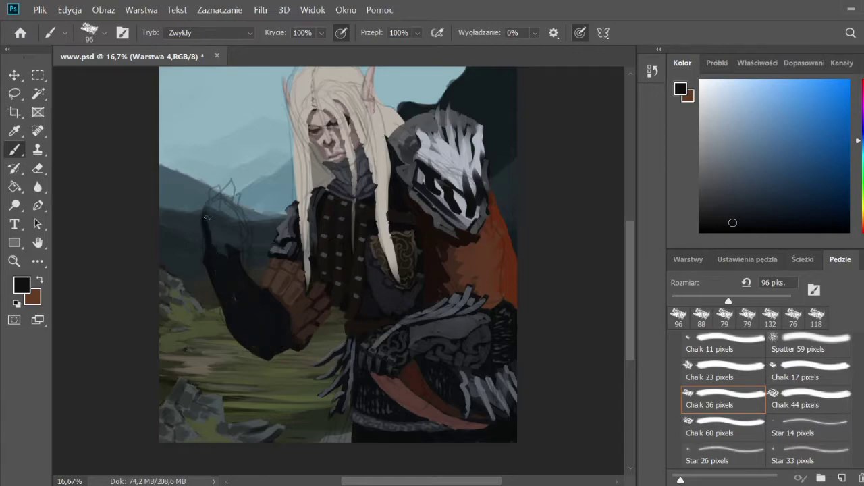
pyautogui.moveTo(256, 251); pyautogui.dragTo(346, 330)
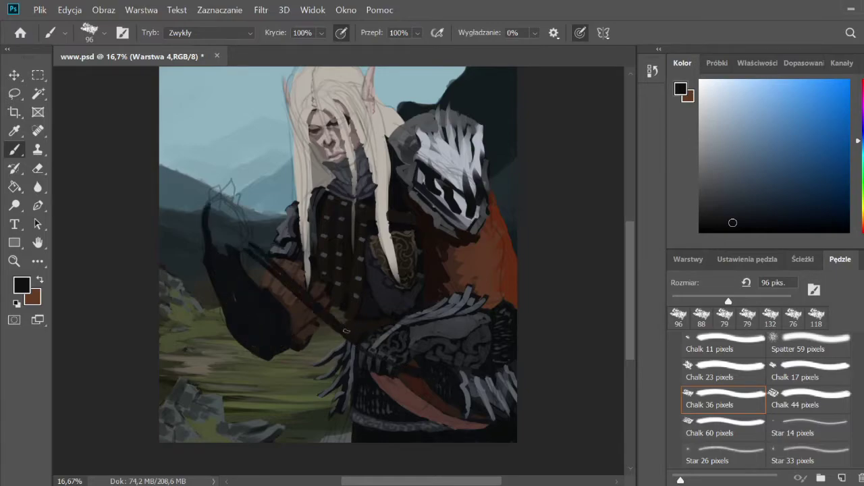
pyautogui.keyDown('alt'); pyautogui.click(387, 345); pyautogui.keyUp('alt')
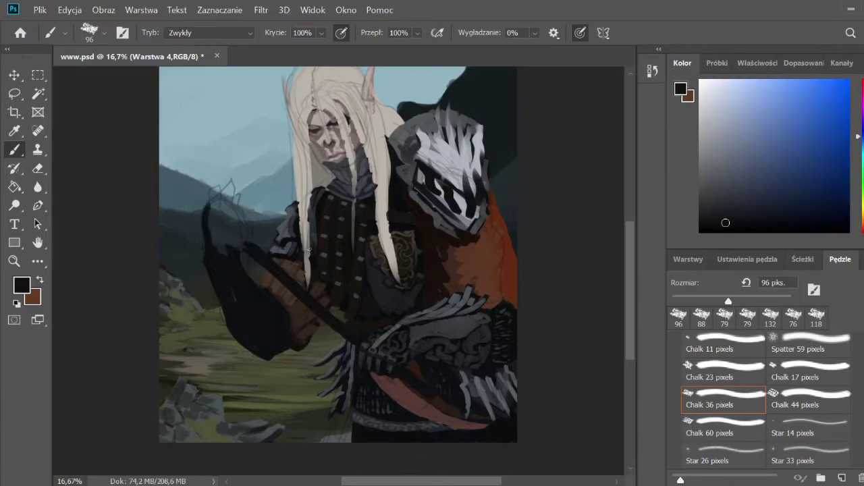
pyautogui.moveTo(238, 248)
pyautogui.mouseDown()
pyautogui.moveTo(208, 184)
pyautogui.moveTo(243, 216)
pyautogui.moveTo(233, 250)
pyautogui.moveTo(215, 201)
pyautogui.moveTo(239, 247)
pyautogui.moveTo(213, 184)
pyautogui.mouseUp()
# - Shrink the brush to 76 px and paint the fist pale with defined knuckles
pyautogui.keyDown('alt'); pyautogui.click(287, 180); pyautogui.keyUp('alt')
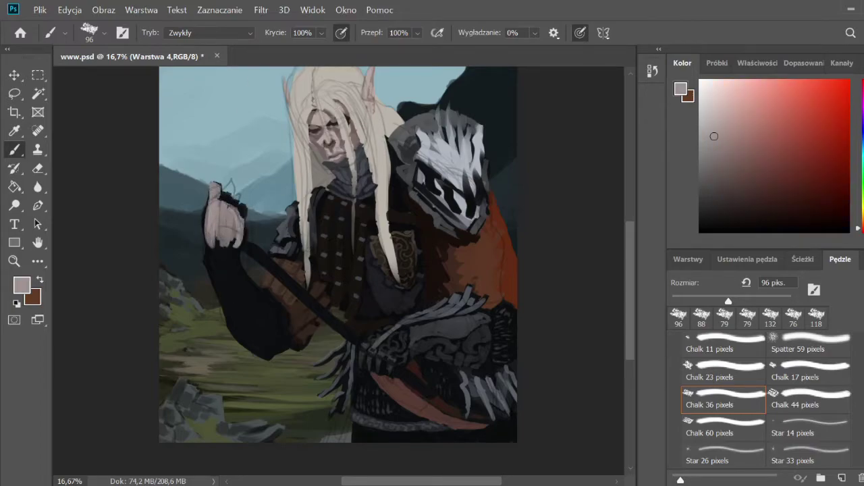
pyautogui.press('[')
pyautogui.press('[')
pyautogui.moveTo(206, 236)
pyautogui.mouseDown()
pyautogui.moveTo(226, 194)
pyautogui.moveTo(201, 211)
pyautogui.mouseUp()
pyautogui.moveTo(210, 257); pyautogui.dragTo(230, 237)
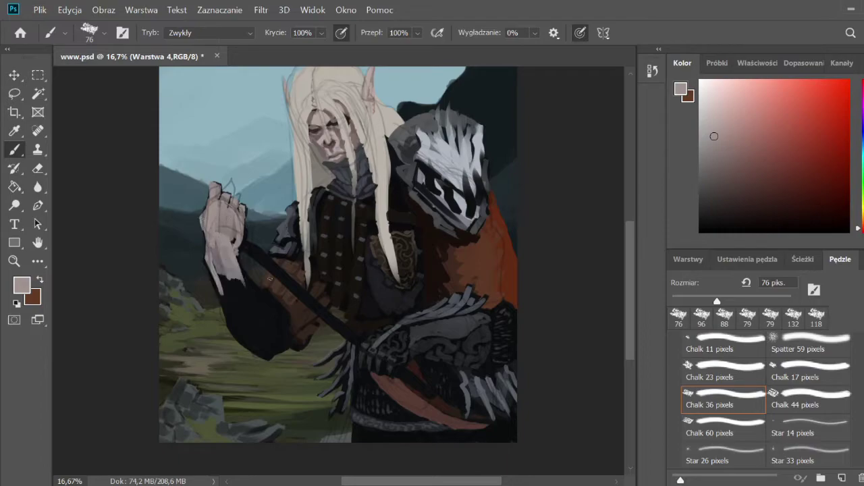
# - Paint pinkish skin along the forearm below the fist, adding lighter strokes
pyautogui.click(38, 169)
pyautogui.press('b')
pyautogui.keyDown('alt'); pyautogui.click(206, 309); pyautogui.keyUp('alt')
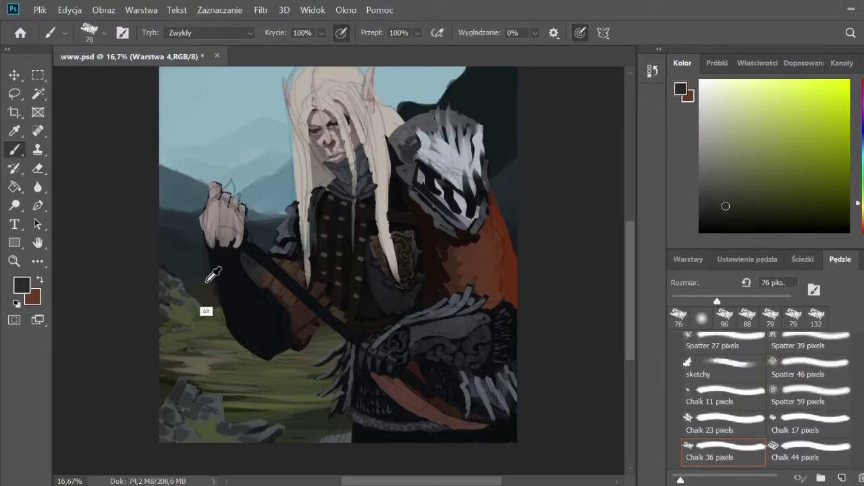
pyautogui.keyDown('alt'); pyautogui.click(226, 223); pyautogui.keyUp('alt')
pyautogui.moveTo(250, 247); pyautogui.dragTo(233, 287)
pyautogui.moveTo(227, 236)
pyautogui.mouseDown()
pyautogui.moveTo(213, 274)
pyautogui.moveTo(266, 358)
pyautogui.mouseUp()
pyautogui.moveTo(271, 277); pyautogui.dragTo(233, 348)
pyautogui.keyDown('alt'); pyautogui.click(246, 227); pyautogui.keyUp('alt')
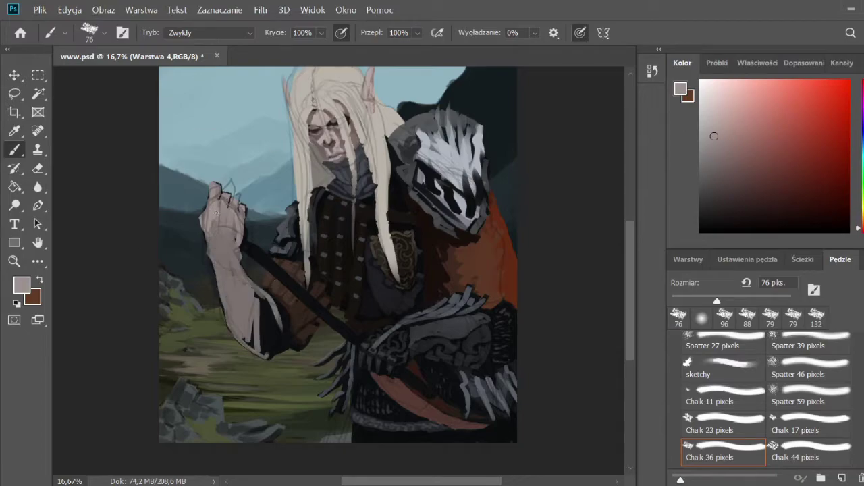
pyautogui.moveTo(223, 209)
pyautogui.mouseDown()
pyautogui.moveTo(226, 304)
pyautogui.moveTo(263, 354)
pyautogui.mouseUp()
pyautogui.moveTo(267, 297)
pyautogui.mouseDown()
pyautogui.moveTo(270, 331)
pyautogui.moveTo(243, 338)
pyautogui.mouseUp()
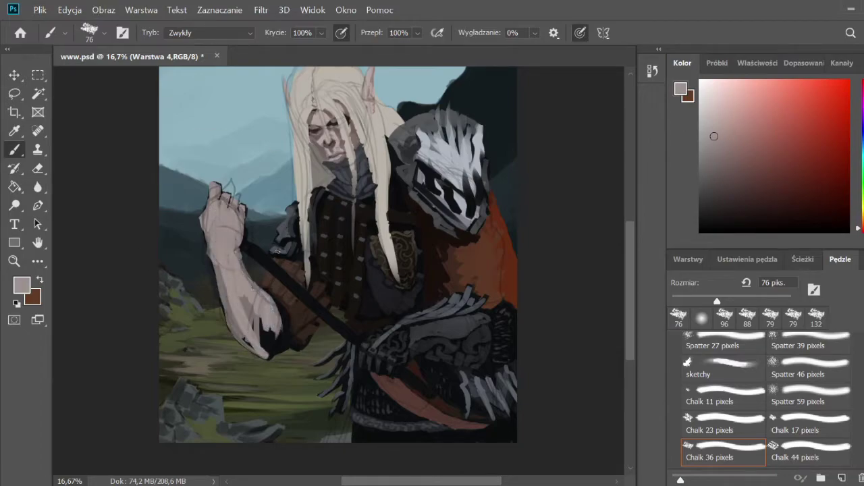
# - Extend the staff upward and top it with a spiked black mace head with grey accents
pyautogui.keyDown('alt'); pyautogui.click(277, 251); pyautogui.keyUp('alt')
pyautogui.moveTo(206, 213)
pyautogui.mouseDown()
pyautogui.moveTo(190, 194)
pyautogui.moveTo(189, 169)
pyautogui.mouseUp()
pyautogui.moveTo(199, 206)
pyautogui.mouseDown()
pyautogui.moveTo(161, 192)
pyautogui.moveTo(160, 154)
pyautogui.mouseUp()
pyautogui.moveTo(193, 196)
pyautogui.mouseDown()
pyautogui.moveTo(159, 203)
pyautogui.moveTo(162, 156)
pyautogui.moveTo(162, 169)
pyautogui.moveTo(187, 167)
pyautogui.moveTo(162, 182)
pyautogui.moveTo(169, 131)
pyautogui.mouseUp()
pyautogui.keyDown('alt'); pyautogui.click(177, 177); pyautogui.keyUp('alt')
pyautogui.keyDown('alt'); pyautogui.click(189, 202); pyautogui.keyUp('alt')
pyautogui.moveTo(196, 172); pyautogui.dragTo(216, 156)
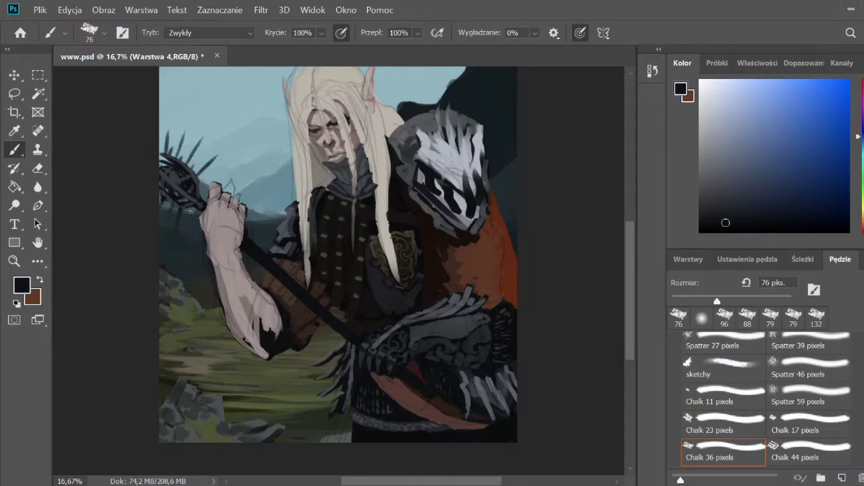
# - Lighten the forearm with pale skin strokes and show the Layers panel
pyautogui.keyDown('alt'); pyautogui.click(226, 274); pyautogui.keyUp('alt')
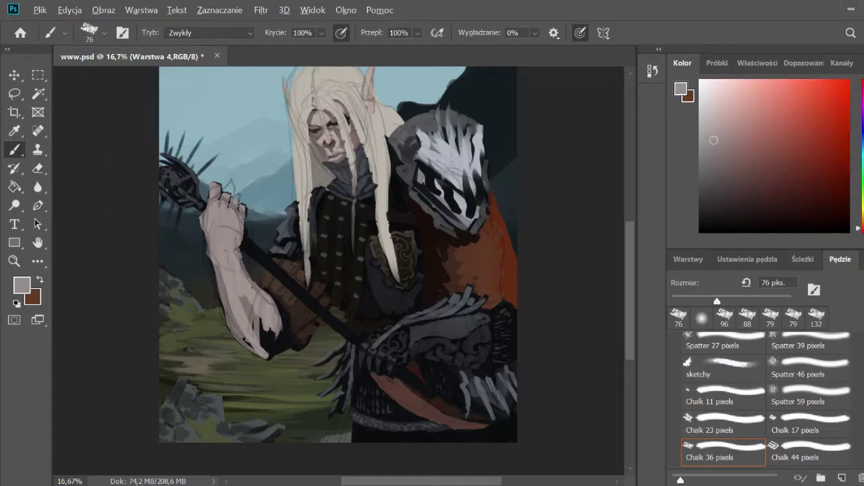
pyautogui.moveTo(220, 266); pyautogui.dragTo(270, 351)
pyautogui.moveTo(280, 303); pyautogui.dragTo(266, 348)
pyautogui.press('F7')
# - Hide Warstwa 1, then paint darker forearm shading and finger separation lines on the gripping hand
pyautogui.click(678, 378)
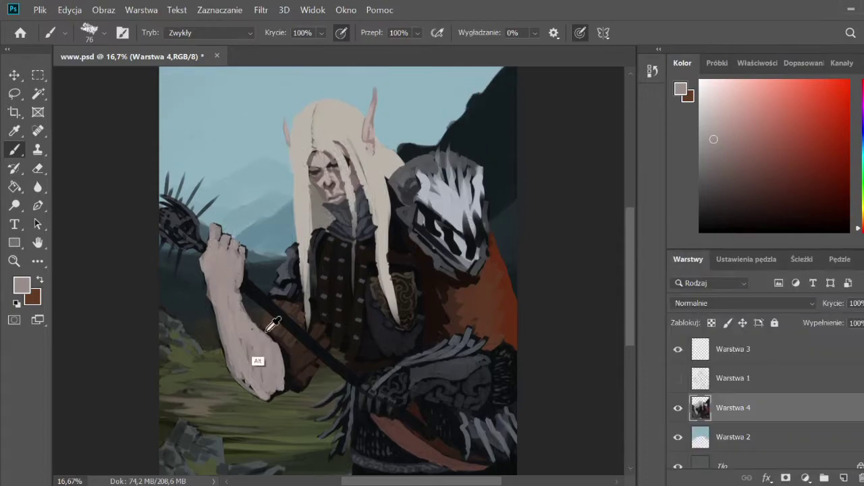
pyautogui.keyDown('alt'); pyautogui.click(273, 324); pyautogui.keyUp('alt')
pyautogui.moveTo(236, 291)
pyautogui.mouseDown()
pyautogui.moveTo(243, 321)
pyautogui.moveTo(282, 384)
pyautogui.moveTo(233, 308)
pyautogui.mouseUp()
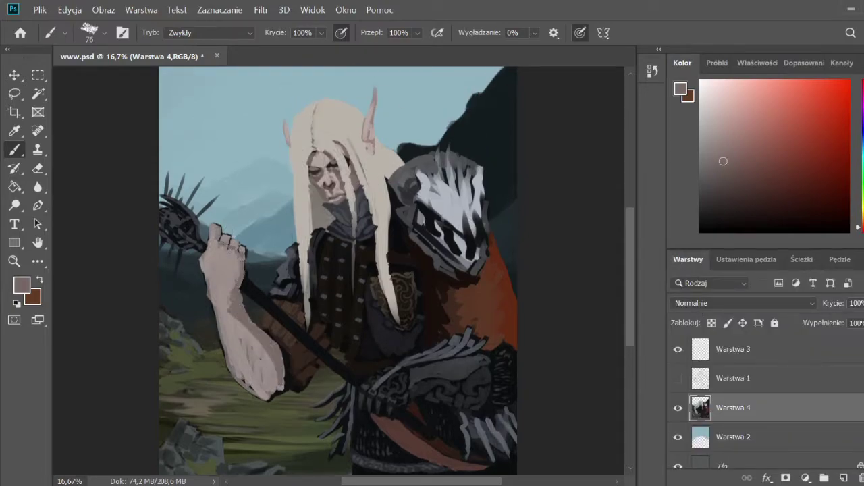
pyautogui.moveTo(221, 245); pyautogui.dragTo(229, 272)
pyautogui.moveTo(236, 250); pyautogui.dragTo(233, 279)
pyautogui.moveTo(220, 266); pyautogui.dragTo(217, 240)
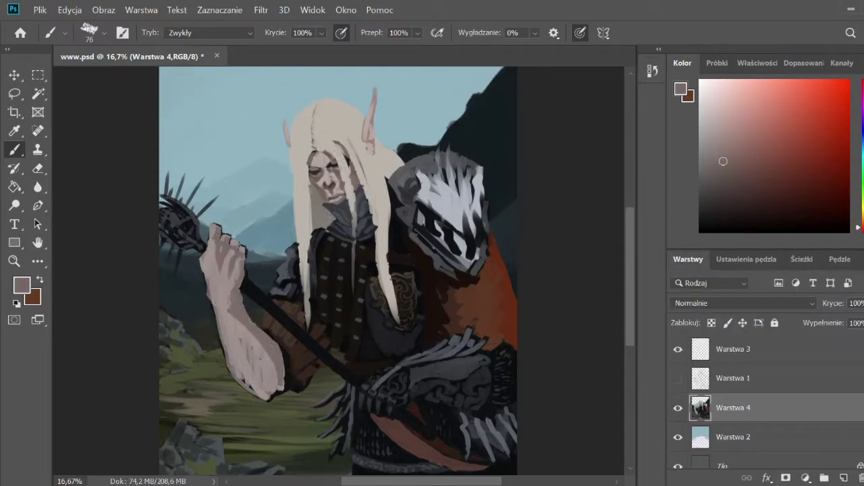
pyautogui.moveTo(215, 303)
pyautogui.mouseDown()
pyautogui.moveTo(270, 398)
pyautogui.moveTo(206, 277)
pyautogui.moveTo(201, 249)
pyautogui.moveTo(236, 290)
pyautogui.mouseUp()
# - Draw more finger lines in grey skin tones and add mauve light strokes along the hand's edge
pyautogui.keyDown('alt'); pyautogui.click(223, 270); pyautogui.keyUp('alt')
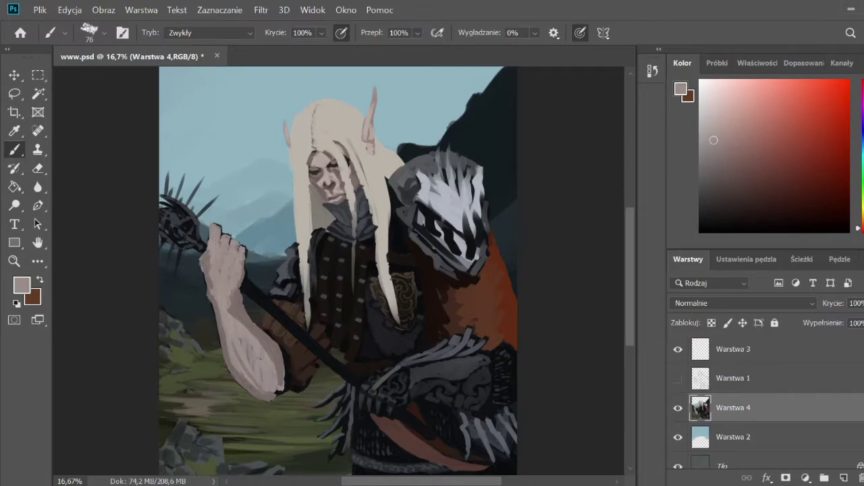
pyautogui.keyDown('alt'); pyautogui.click(206, 290); pyautogui.keyUp('alt')
pyautogui.moveTo(209, 228); pyautogui.dragTo(214, 253)
pyautogui.moveTo(219, 234); pyautogui.dragTo(229, 262)
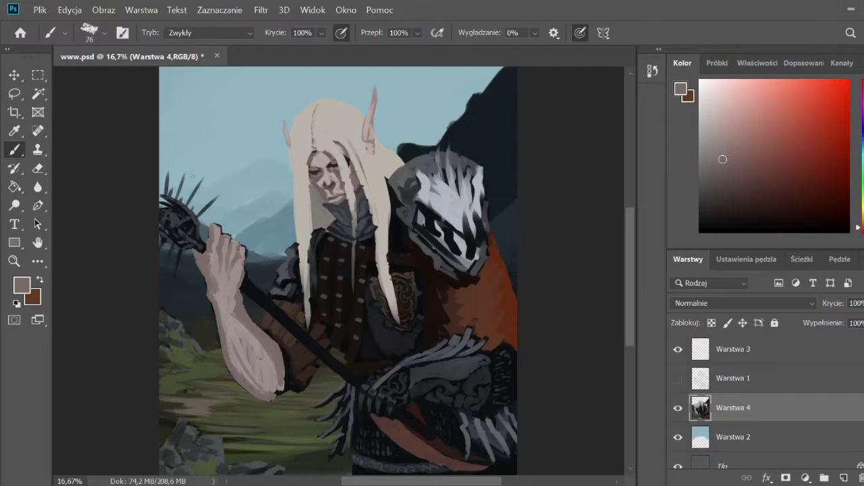
pyautogui.keyDown('alt'); pyautogui.click(230, 229); pyautogui.keyUp('alt')
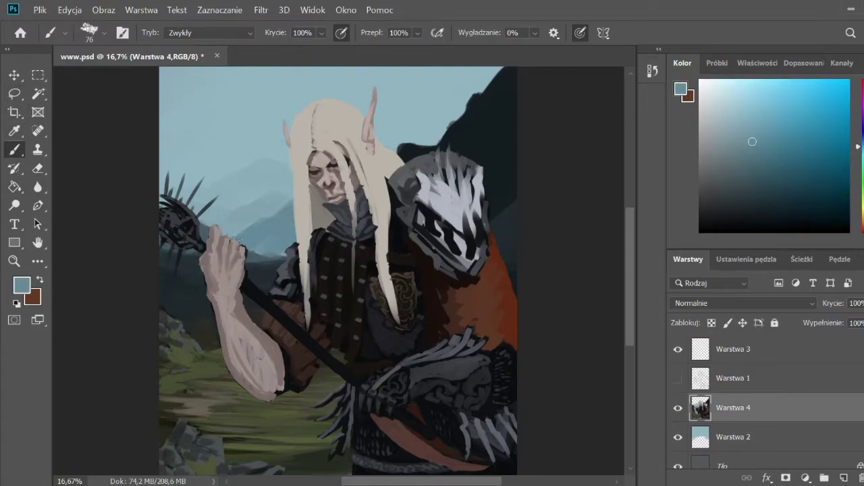
pyautogui.keyDown('alt'); pyautogui.click(199, 266); pyautogui.keyUp('alt')
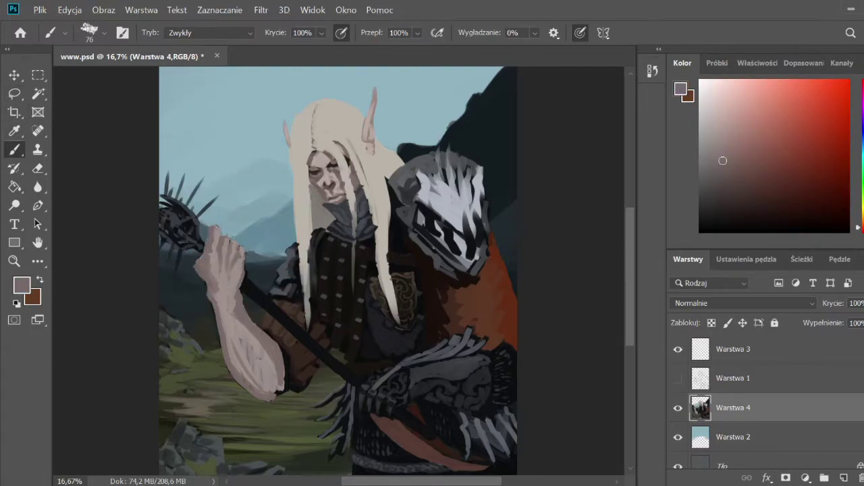
pyautogui.keyDown('alt'); pyautogui.click(269, 312); pyautogui.keyUp('alt')
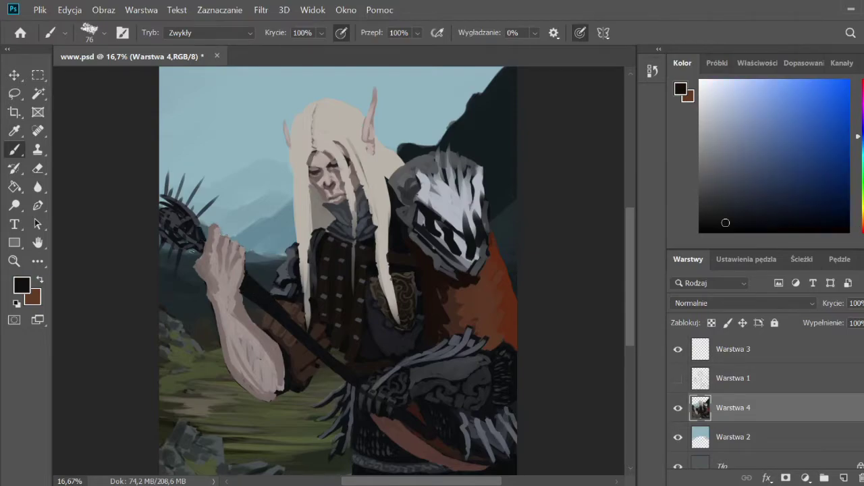
pyautogui.keyDown('alt'); pyautogui.click(193, 266); pyautogui.keyUp('alt')
pyautogui.moveTo(199, 269); pyautogui.dragTo(211, 233)
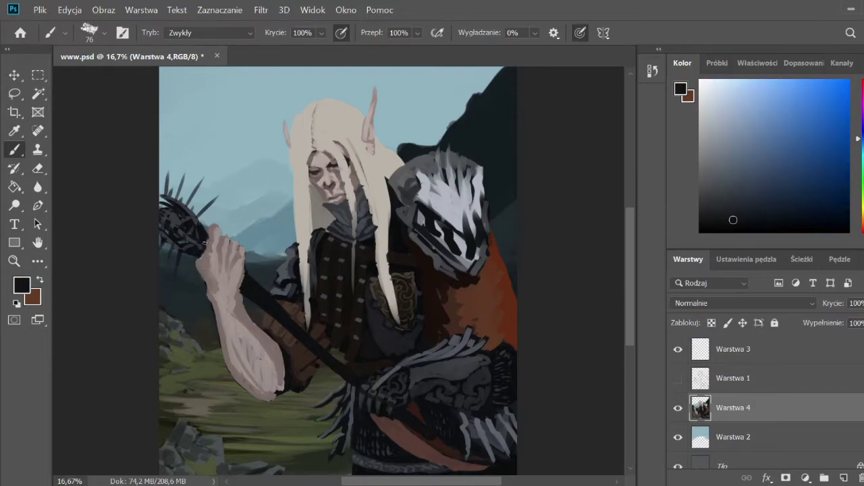
# - Paint lighter skin strokes on the forearm, save the painting, and zoom out
pyautogui.keyDown('alt'); pyautogui.click(254, 317); pyautogui.keyUp('alt')
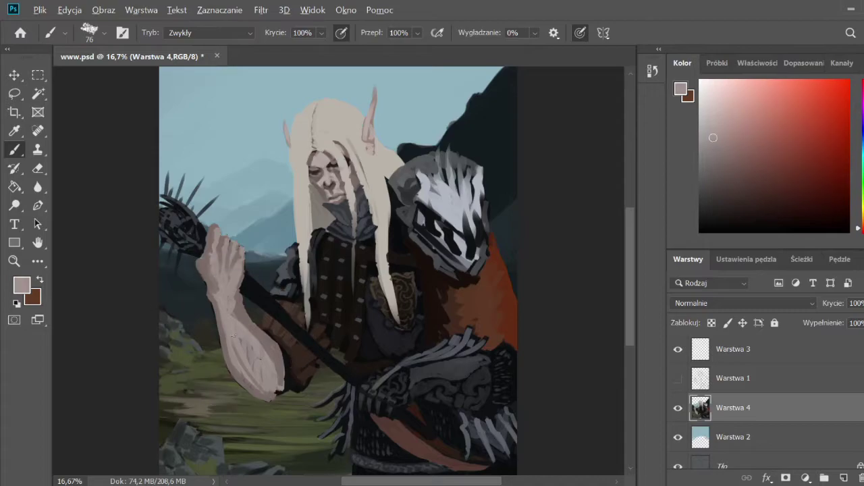
pyautogui.moveTo(243, 341); pyautogui.dragTo(274, 395)
pyautogui.hotkey('ctrl', 's')
pyautogui.hotkey('ctrl', '-')
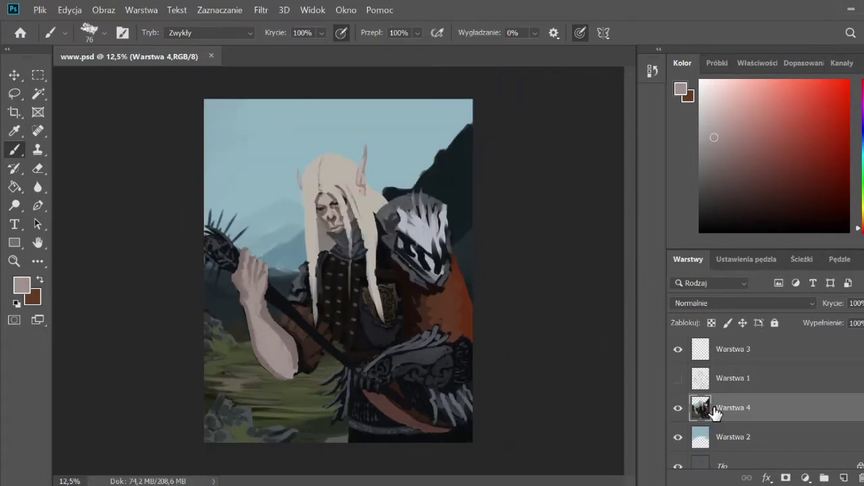
# - On Warstwa 2, paint broad light-blue cloud strokes across the sky with an enlarged brush
pyautogui.click(732, 436)
pyautogui.keyDown('alt'); pyautogui.click(371, 154); pyautogui.keyUp('alt')
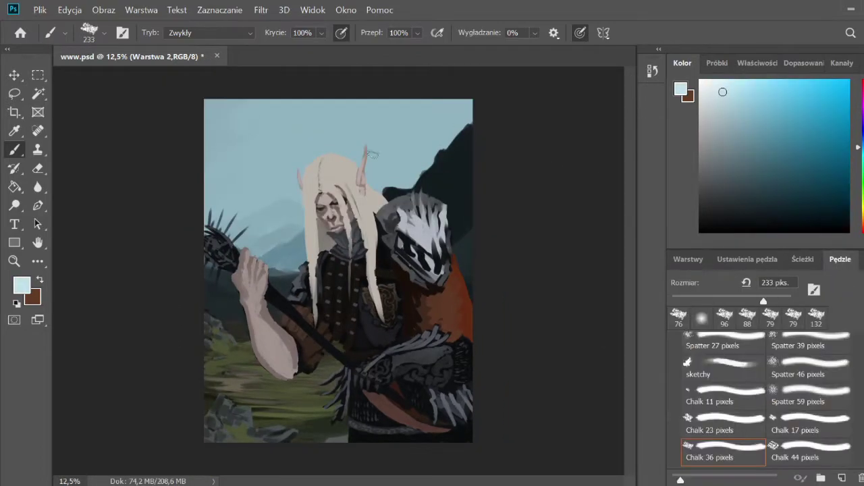
pyautogui.moveTo(216, 112); pyautogui.dragTo(267, 145)
pyautogui.moveTo(209, 156); pyautogui.dragTo(311, 169)
pyautogui.moveTo(216, 196)
pyautogui.mouseDown()
pyautogui.moveTo(318, 152)
pyautogui.moveTo(510, 117)
pyautogui.mouseUp()
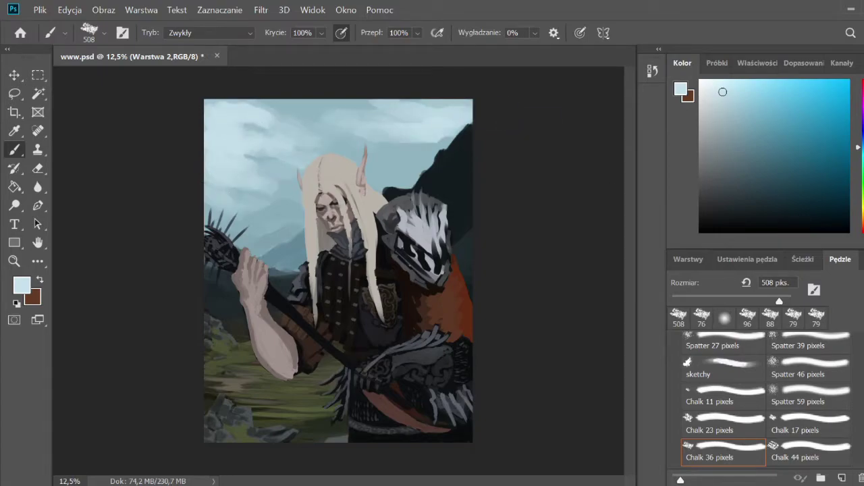
# - Darken parts of the sky with blue-grey strokes, then dodge the top of the sky brighter
pyautogui.click(718, 227)
pyautogui.keyDown('alt'); pyautogui.click(396, 139); pyautogui.keyUp('alt')
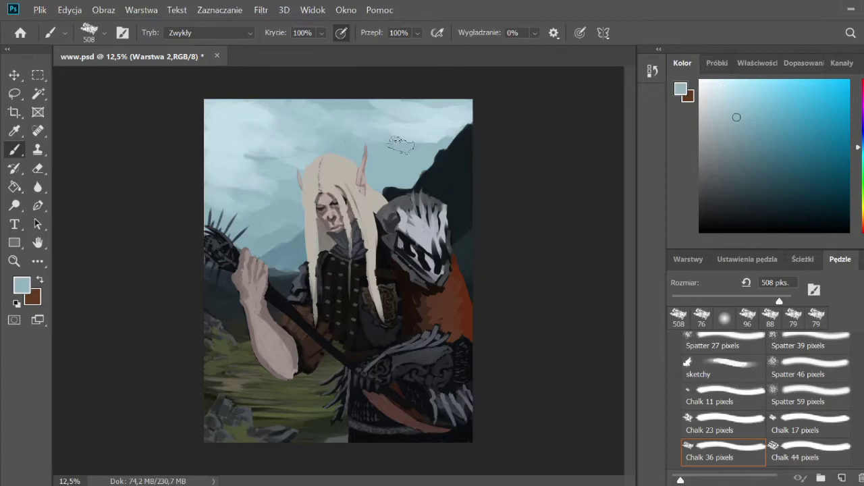
pyautogui.moveTo(223, 169); pyautogui.dragTo(439, 110)
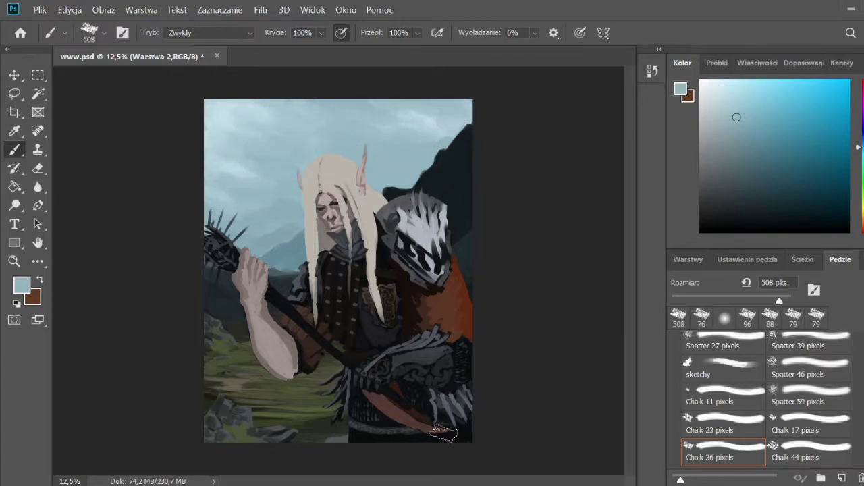
pyautogui.press('o')
pyautogui.press(']')
pyautogui.press(']')
pyautogui.press(']')
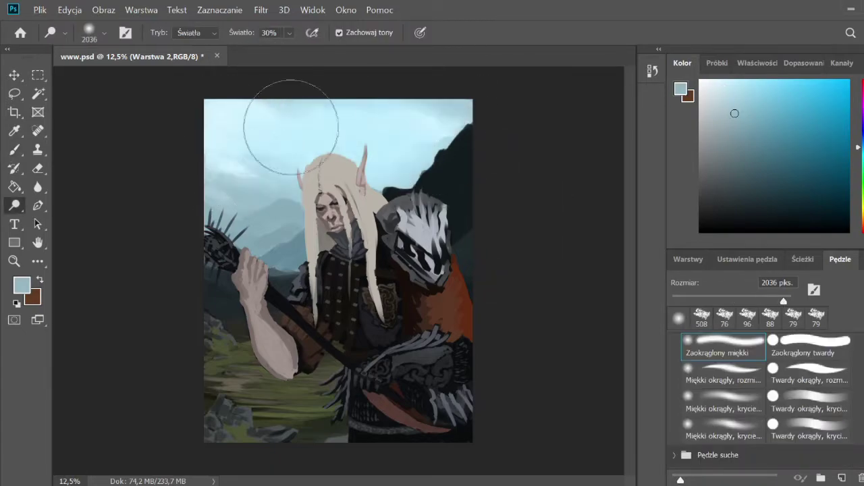
pyautogui.moveTo(280, 116); pyautogui.dragTo(471, 128)
# - Switch to the Eraser, show the Layers panel, and make Warstwa 4 the working layer
pyautogui.press('b')
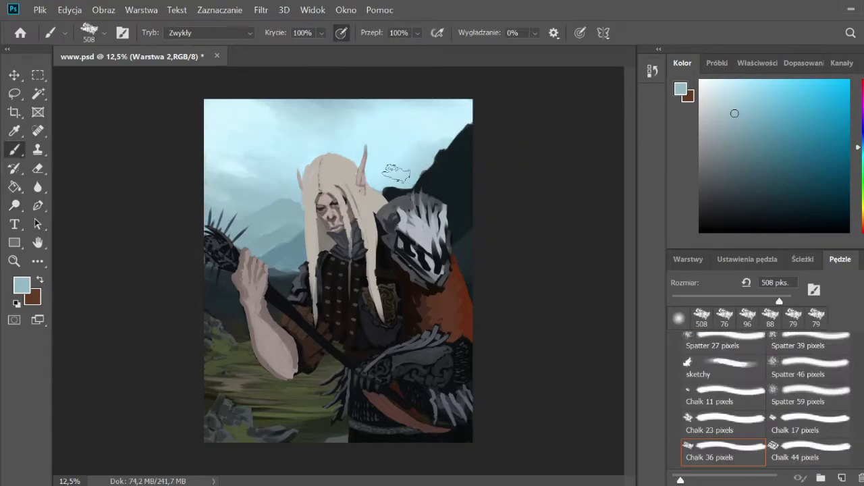
pyautogui.press('e')
pyautogui.press('F7')
pyautogui.hotkey('alt', ']')
# - Erase the dark mountain's edge toward the elf's ear, then paint mountain strokes with a 118 px brush
pyautogui.moveTo(472, 126); pyautogui.dragTo(381, 187)
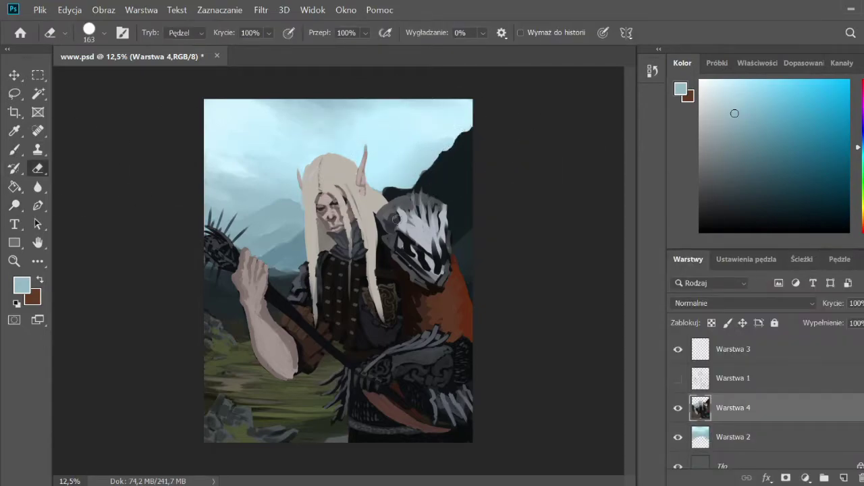
pyautogui.press('b')
pyautogui.press('F5')
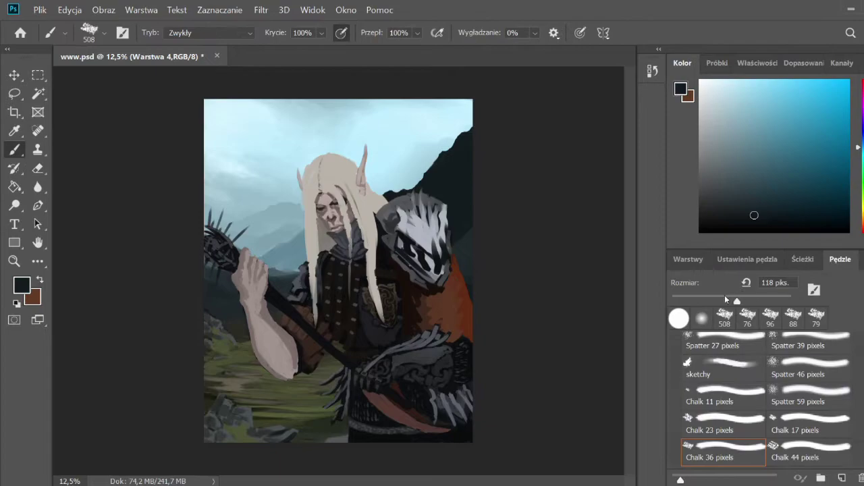
pyautogui.keyDown('alt'); pyautogui.click(448, 181); pyautogui.keyUp('alt')
pyautogui.moveTo(449, 164); pyautogui.dragTo(451, 174)
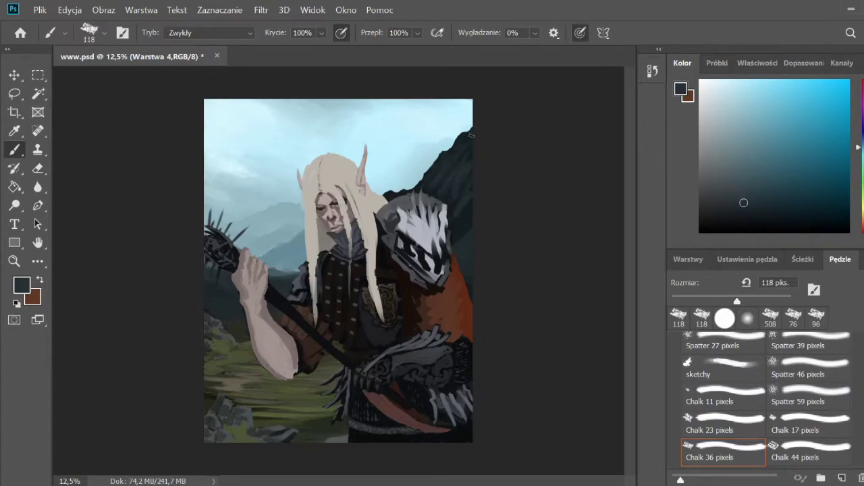
# - Sample and fine-tune a dark greenish grey from the mountain for ridge strokes
pyautogui.keyDown('alt'); pyautogui.click(467, 241); pyautogui.keyUp('alt')
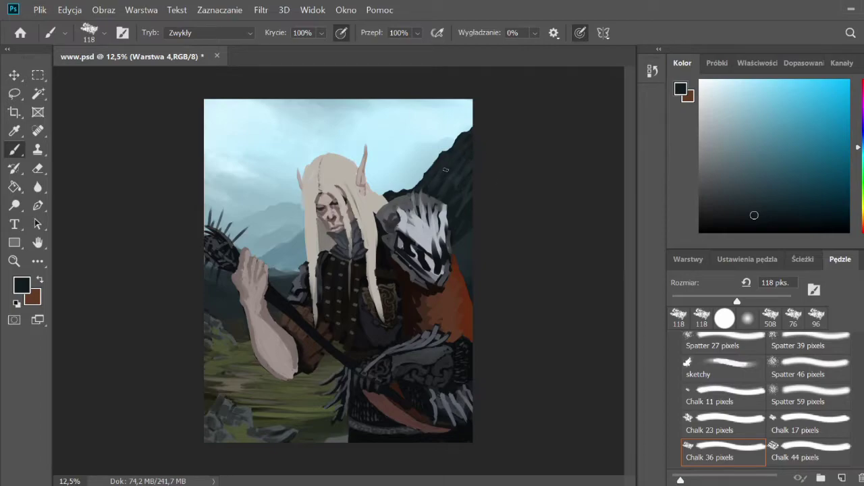
pyautogui.keyDown('alt'); pyautogui.click(469, 240); pyautogui.keyUp('alt')
pyautogui.keyDown('alt'); pyautogui.click(467, 263); pyautogui.keyUp('alt')
pyautogui.keyDown('alt'); pyautogui.click(460, 239); pyautogui.keyUp('alt')
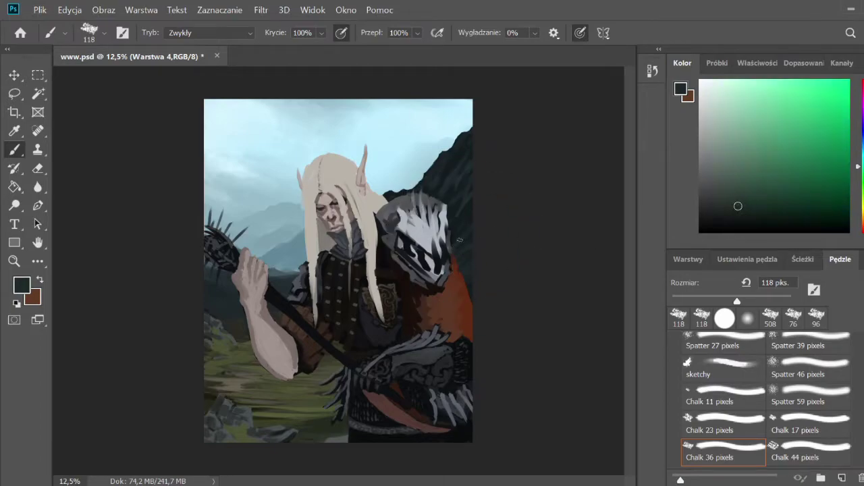
pyautogui.keyDown('alt'); pyautogui.click(462, 240); pyautogui.keyUp('alt')
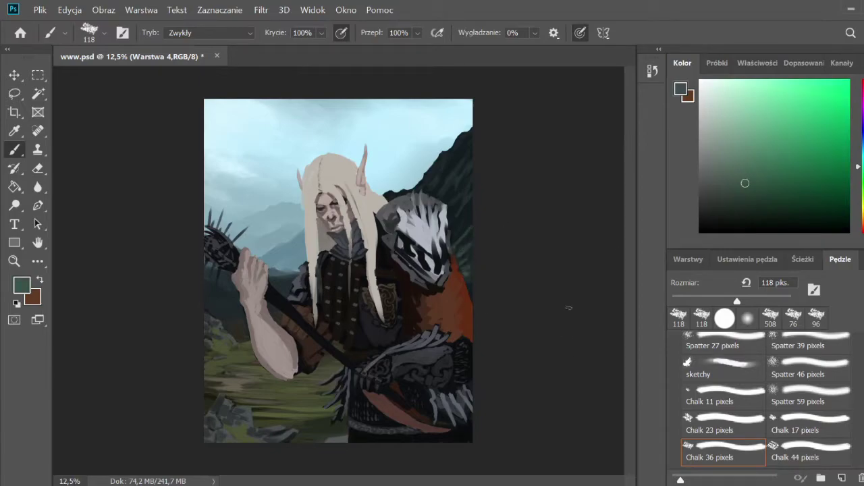
pyautogui.keyDown('alt'); pyautogui.click(466, 297); pyautogui.keyUp('alt')
pyautogui.keyDown('alt'); pyautogui.click(473, 263); pyautogui.keyUp('alt')
pyautogui.keyDown('alt'); pyautogui.click(467, 249); pyautogui.keyUp('alt')
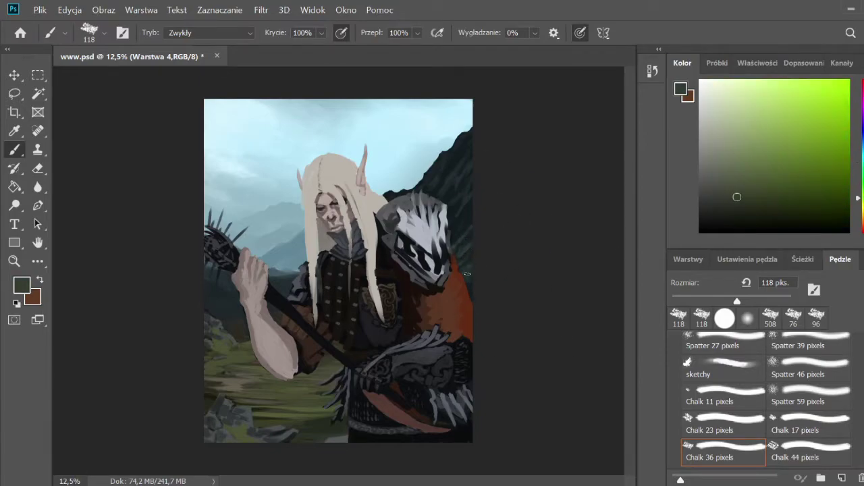
pyautogui.keyDown('alt'); pyautogui.click(467, 274); pyautogui.keyUp('alt')
pyautogui.keyDown('alt'); pyautogui.click(475, 264); pyautogui.keyUp('alt')
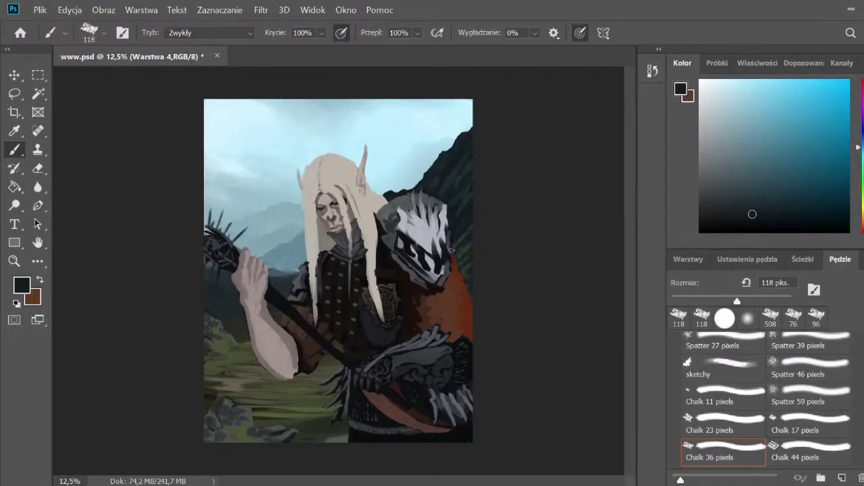
# - Paint dark grey-blue strokes on the helmet with the 88 px chalk brush
pyautogui.keyDown('alt'); pyautogui.click(451, 250); pyautogui.keyUp('alt')
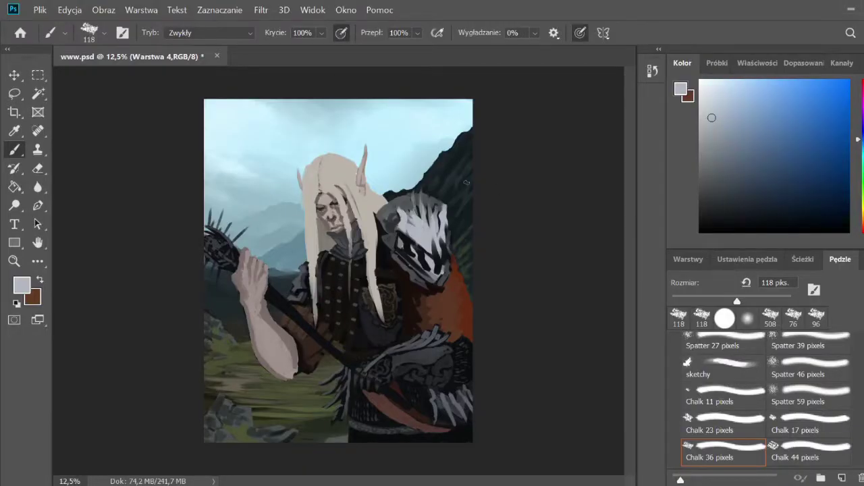
pyautogui.keyDown('alt'); pyautogui.click(445, 233); pyautogui.keyUp('alt')
pyautogui.click(722, 422)
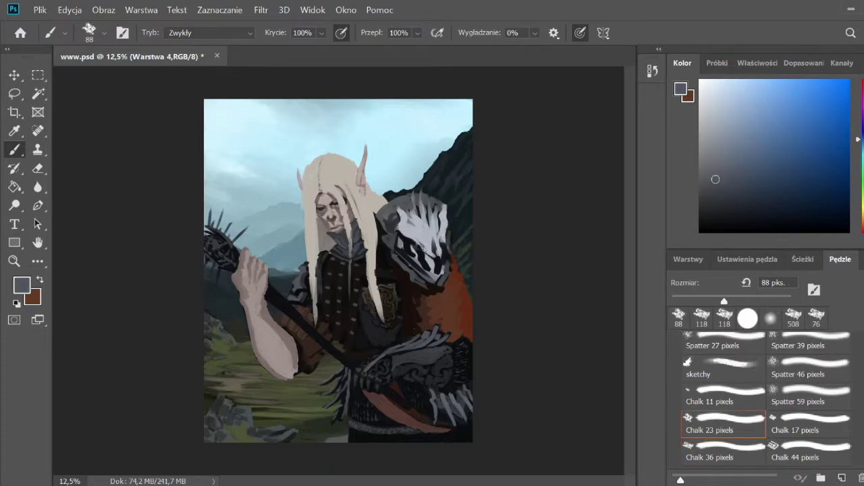
pyautogui.moveTo(440, 234)
pyautogui.mouseDown()
pyautogui.moveTo(424, 244)
pyautogui.moveTo(429, 234)
pyautogui.mouseUp()
# - Choose the 36-pixel Chalk brush and pick a light grey-blue, then a dark grey-teal paint colour
pyautogui.click(722, 449)
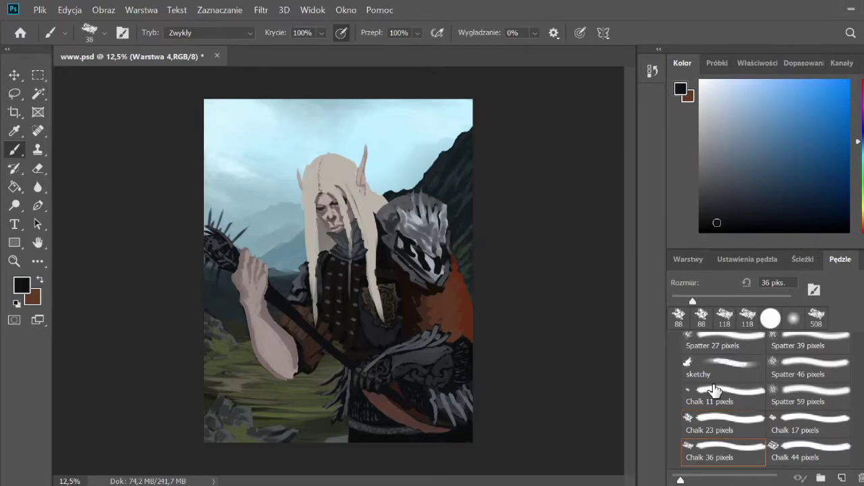
pyautogui.keyDown('alt'); pyautogui.click(419, 223); pyautogui.keyUp('alt')
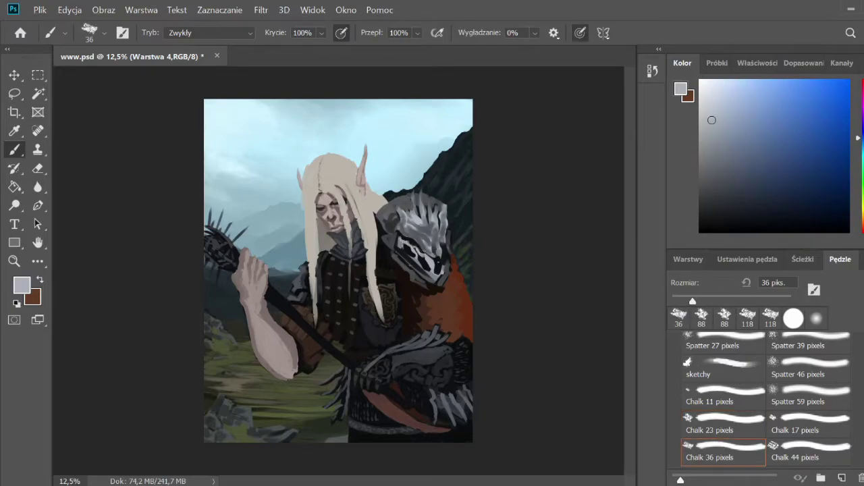
pyautogui.keyDown('alt'); pyautogui.click(445, 253); pyautogui.keyUp('alt')
pyautogui.keyDown('alt'); pyautogui.click(285, 349); pyautogui.keyUp('alt')
# - Sample dark and grey tones, resize the brush to 44 px, and pick olive green and light grey
pyautogui.scroll(1, 286, 349)
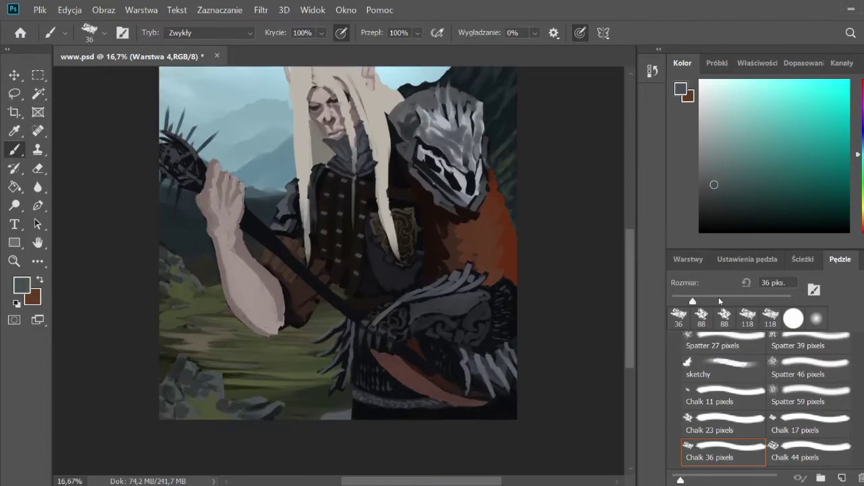
pyautogui.keyDown('alt'); pyautogui.click(191, 377); pyautogui.keyUp('alt')
pyautogui.press(',')
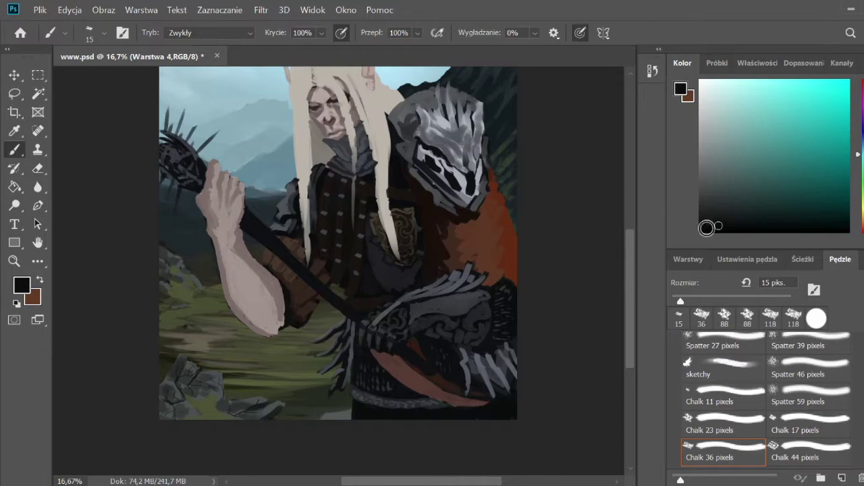
pyautogui.keyDown('alt'); pyautogui.click(212, 378); pyautogui.keyUp('alt')
pyautogui.press(',')
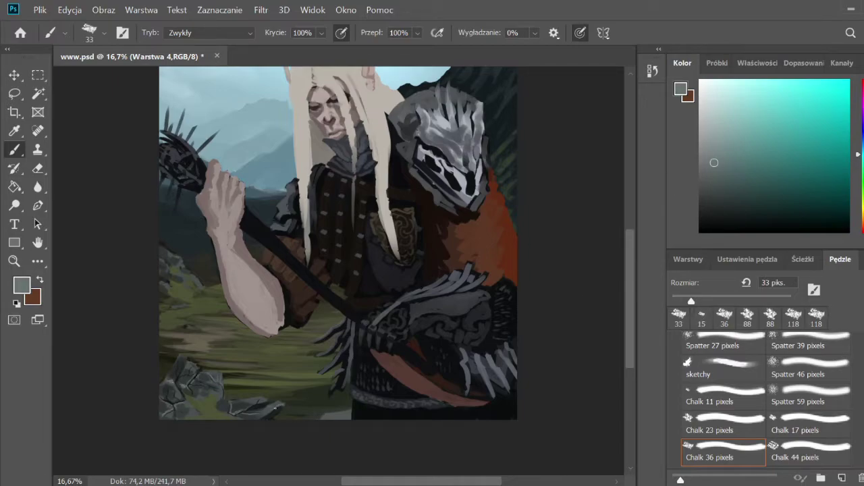
pyautogui.keyDown('alt'); pyautogui.click(208, 390); pyautogui.keyUp('alt')
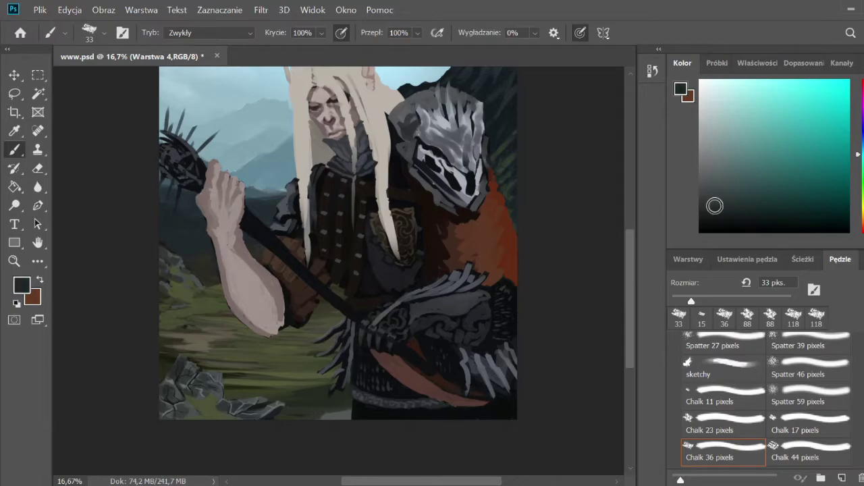
pyautogui.press('.')
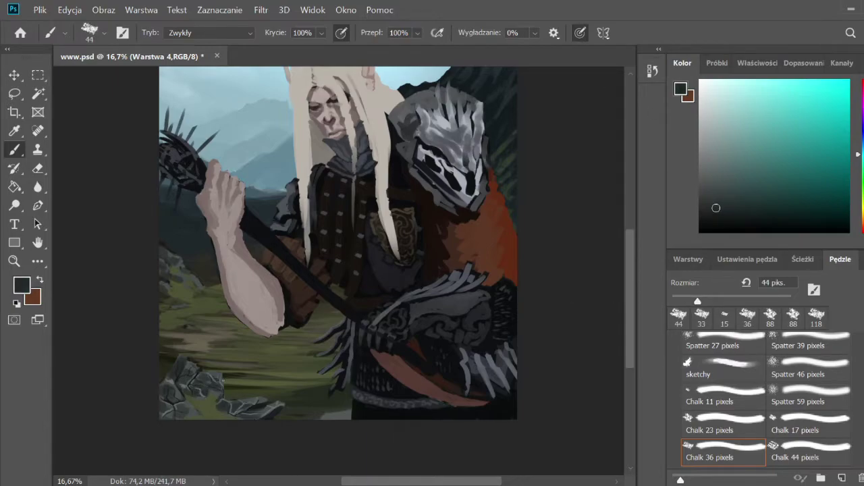
pyautogui.keyDown('alt'); pyautogui.click(194, 363); pyautogui.keyUp('alt')
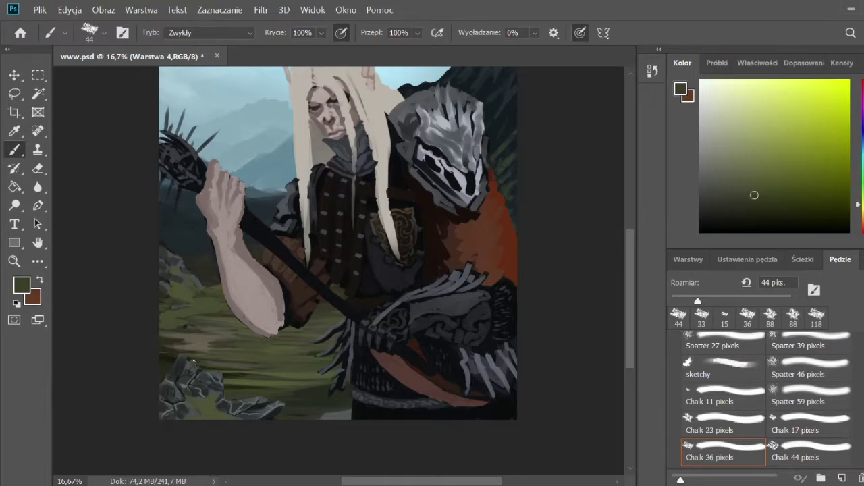
pyautogui.keyDown('alt'); pyautogui.click(236, 399); pyautogui.keyUp('alt')
pyautogui.keyDown('alt'); pyautogui.click(167, 365); pyautogui.keyUp('alt')
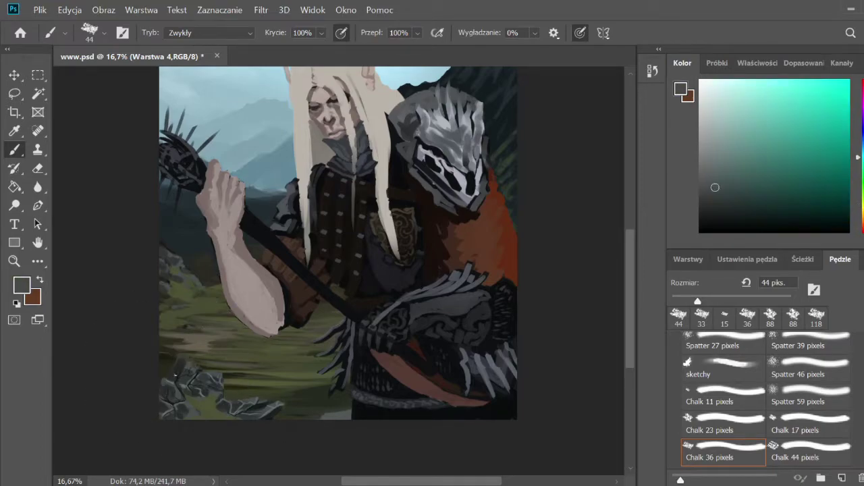
# - With the BRUD@ brush at 175 px, sample dark browns and paint speckled strokes on the rocks
pyautogui.scroll(-5, 810, 399)
pyautogui.scroll(-5, 810, 398)
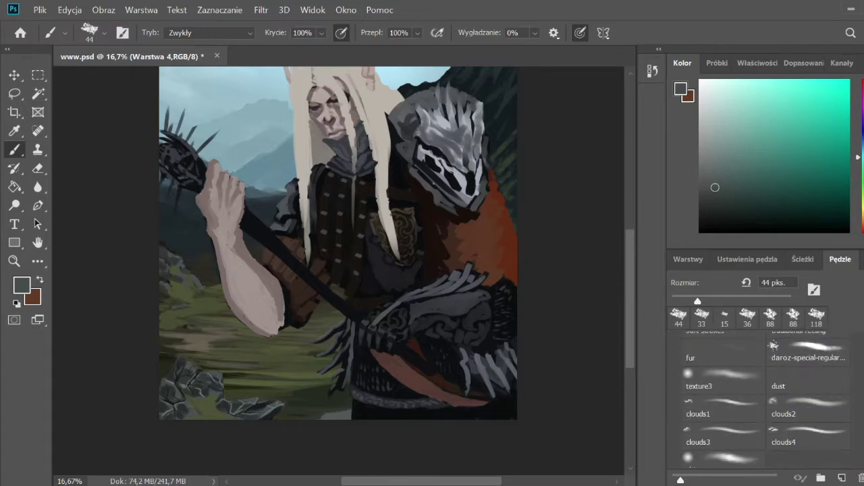
pyautogui.scroll(-5, 811, 399)
pyautogui.scroll(-3, 810, 399)
pyautogui.click(808, 381)
pyautogui.press(']')
pyautogui.press(']')
pyautogui.press(']')
pyautogui.keyDown('alt'); pyautogui.click(202, 392); pyautogui.keyUp('alt')
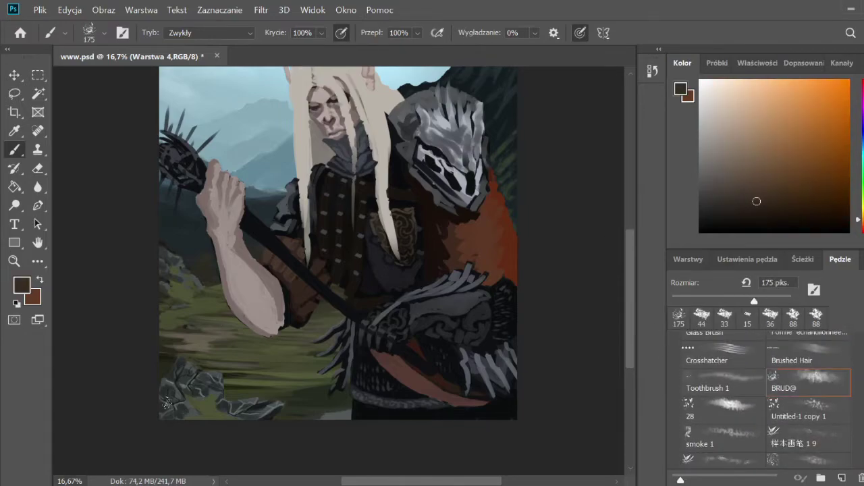
pyautogui.keyDown('alt'); pyautogui.click(186, 414); pyautogui.keyUp('alt')
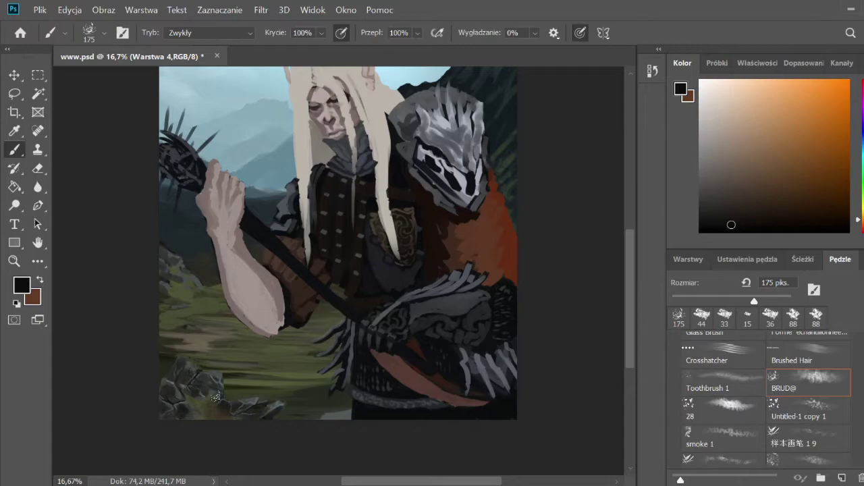
pyautogui.scroll(5, 766, 399)
pyautogui.scroll(-5, 766, 399)
pyautogui.click(808, 391)
pyautogui.moveTo(181, 392)
pyautogui.mouseDown()
pyautogui.moveTo(196, 419)
pyautogui.moveTo(223, 419)
pyautogui.moveTo(216, 382)
pyautogui.mouseUp()
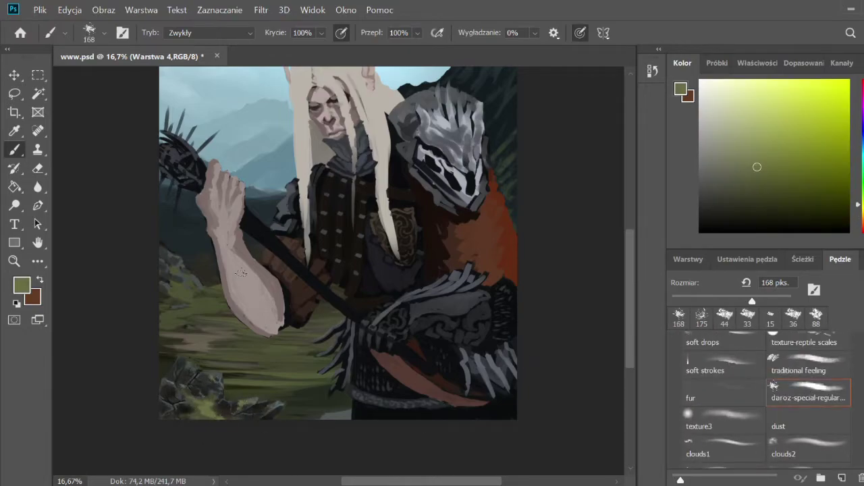
# - Return to the 36-pixel Chalk brush, sample olive green and near-black, and enlarge it to 137 px
pyautogui.scroll(-2, 767, 398)
pyautogui.scroll(-2, 767, 399)
pyautogui.scroll(-2, 767, 398)
pyautogui.click(724, 382)
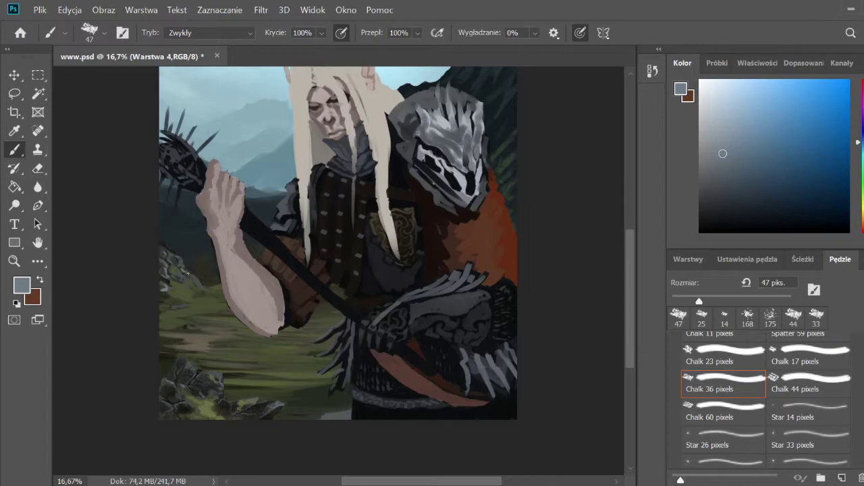
pyautogui.keyDown('alt'); pyautogui.click(174, 274); pyautogui.keyUp('alt')
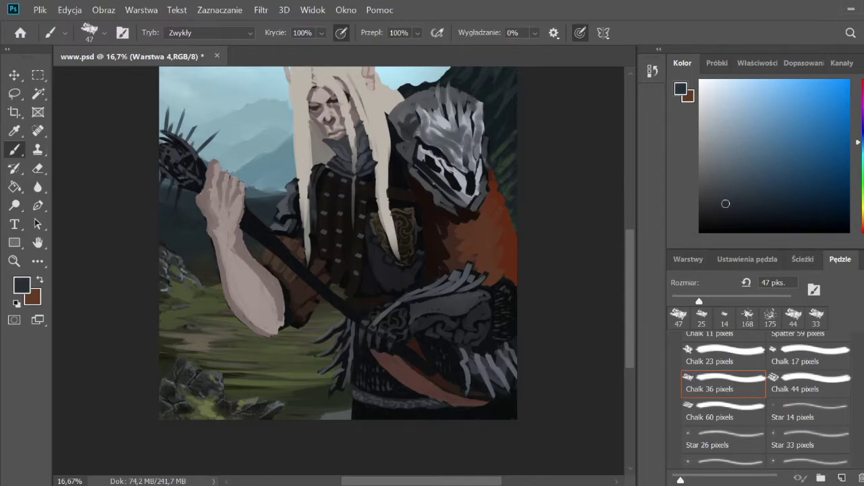
pyautogui.keyDown('alt'); pyautogui.click(203, 287); pyautogui.keyUp('alt')
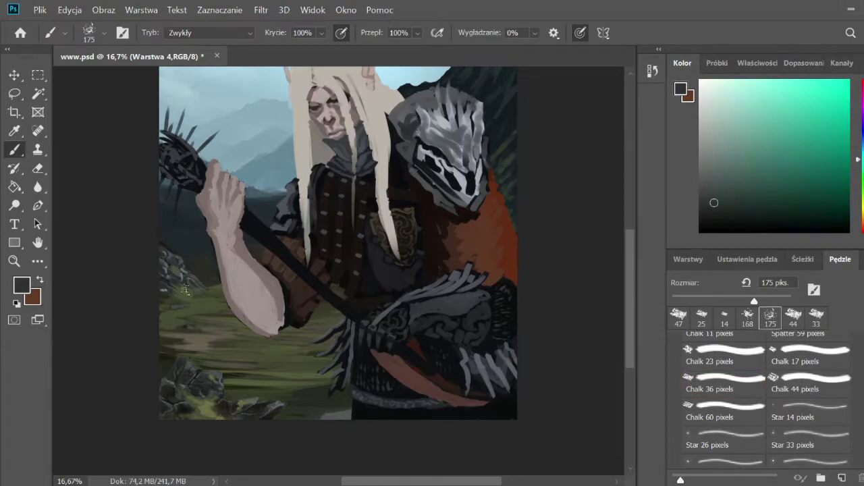
pyautogui.keyDown('alt'); pyautogui.click(184, 277); pyautogui.keyUp('alt')
pyautogui.press(']')
pyautogui.press(']')
pyautogui.press(']')
pyautogui.keyDown('alt'); pyautogui.click(168, 290); pyautogui.keyUp('alt')
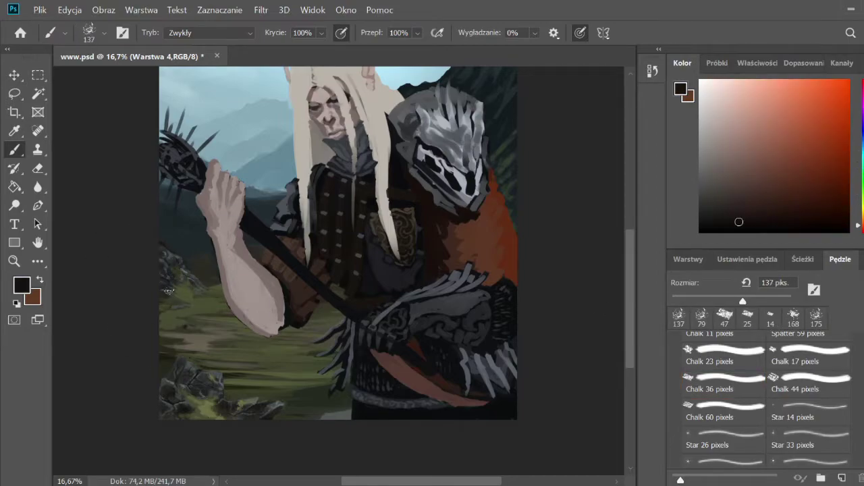
pyautogui.click(723, 385)
pyautogui.keyDown('alt'); pyautogui.click(164, 245); pyautogui.keyUp('alt')
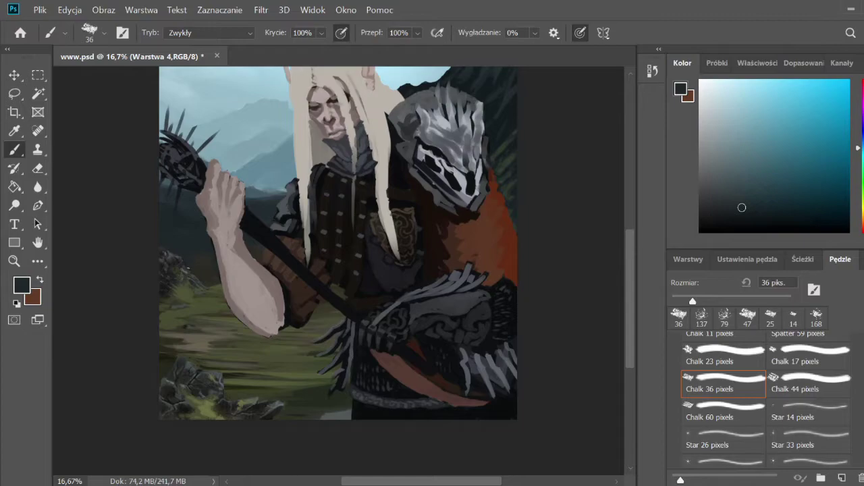
# - Paint mossy olive-green texture over the lower-left rocks with the charcoal-soft 1 brush
pyautogui.scroll(-5, 767, 398)
pyautogui.click(809, 417)
pyautogui.keyDown('alt'); pyautogui.click(174, 282); pyautogui.keyUp('alt')
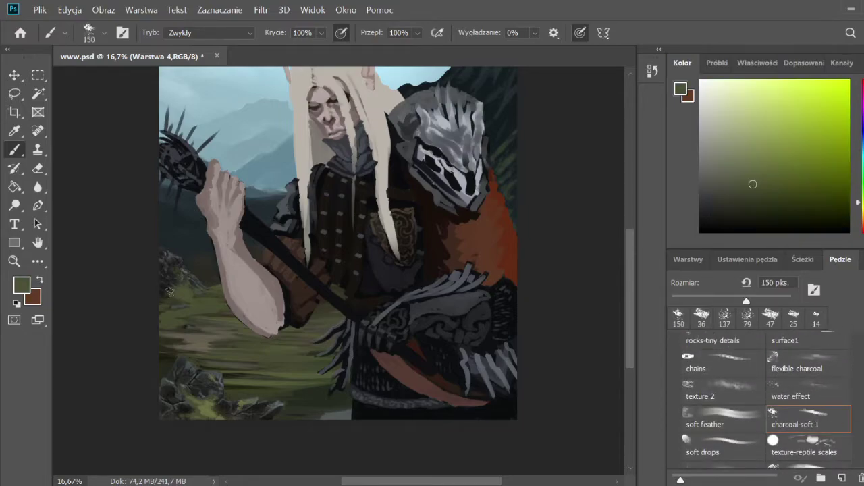
pyautogui.keyDown('alt'); pyautogui.click(190, 281); pyautogui.keyUp('alt')
pyautogui.moveTo(175, 283)
pyautogui.mouseDown()
pyautogui.moveTo(186, 325)
pyautogui.moveTo(277, 357)
pyautogui.mouseUp()
pyautogui.keyDown('alt'); pyautogui.click(169, 314); pyautogui.keyUp('alt')
pyautogui.keyDown('alt'); pyautogui.click(181, 302); pyautogui.keyUp('alt')
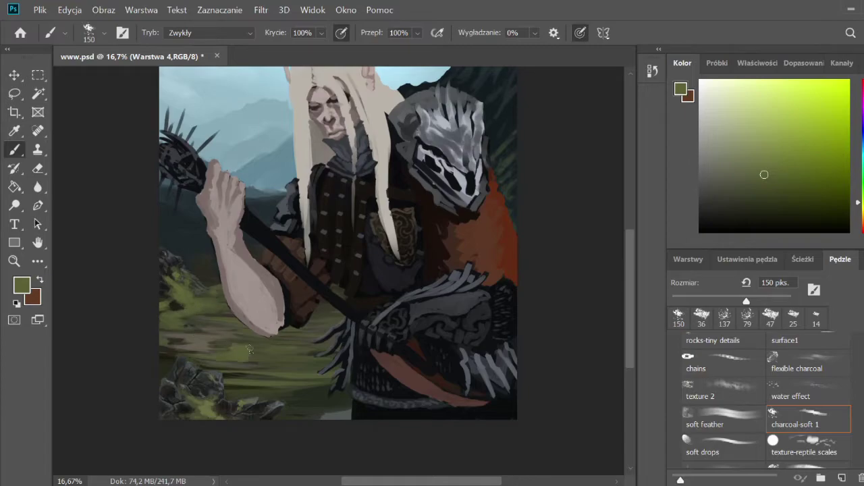
# - Paint grey-brown and olive-green strokes into the lower grass at 74 px, then save
pyautogui.keyDown('alt'); pyautogui.click(239, 355); pyautogui.keyUp('alt')
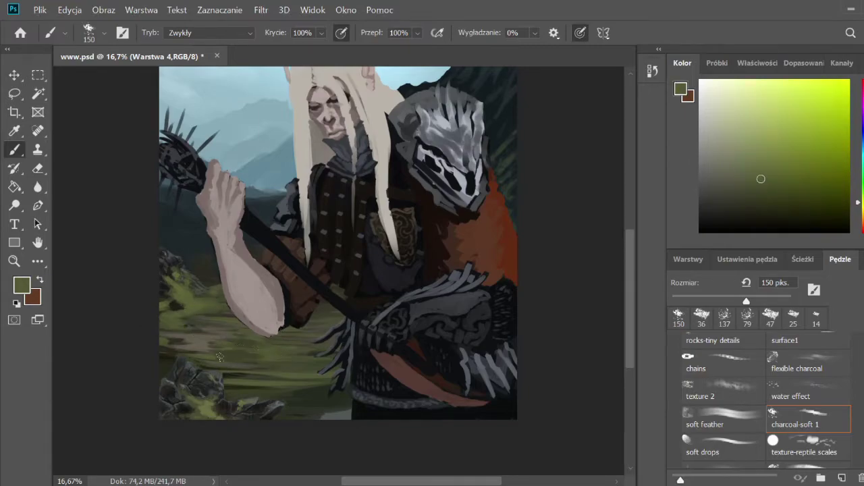
pyautogui.keyDown('alt'); pyautogui.click(199, 339); pyautogui.keyUp('alt')
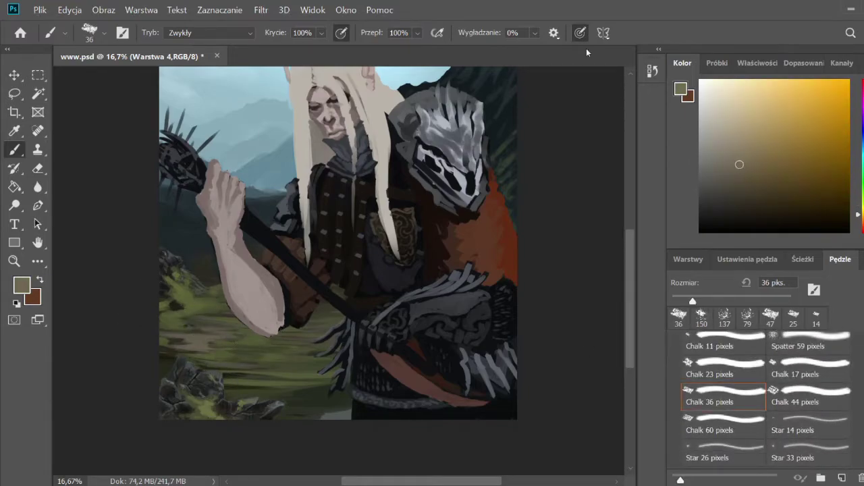
pyautogui.moveTo(169, 341); pyautogui.dragTo(216, 323)
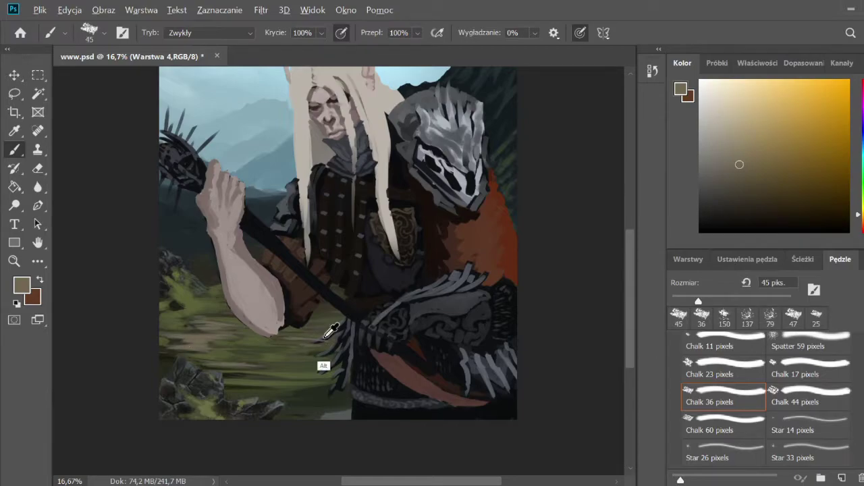
pyautogui.keyDown('alt'); pyautogui.click(323, 343); pyautogui.keyUp('alt')
pyautogui.keyDown('alt'); pyautogui.click(235, 381); pyautogui.keyUp('alt')
pyautogui.press(']')
pyautogui.press(']')
pyautogui.press(']')
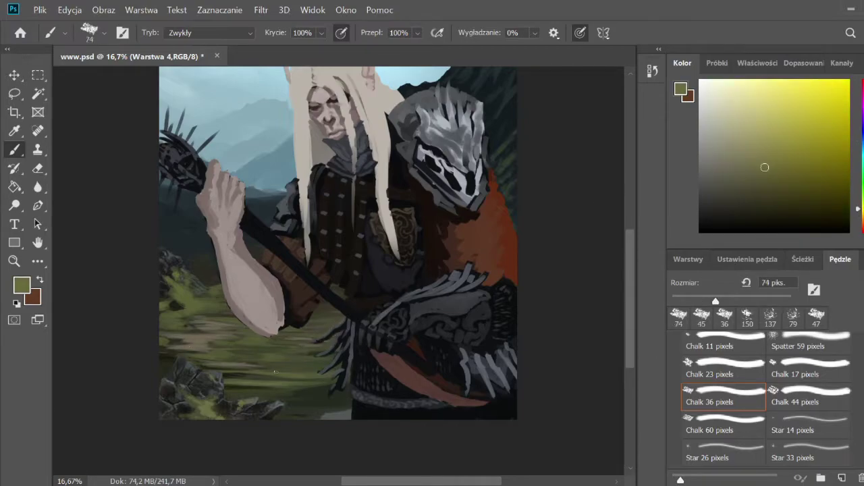
pyautogui.moveTo(275, 382)
pyautogui.mouseDown()
pyautogui.moveTo(255, 391)
pyautogui.moveTo(314, 369)
pyautogui.mouseUp()
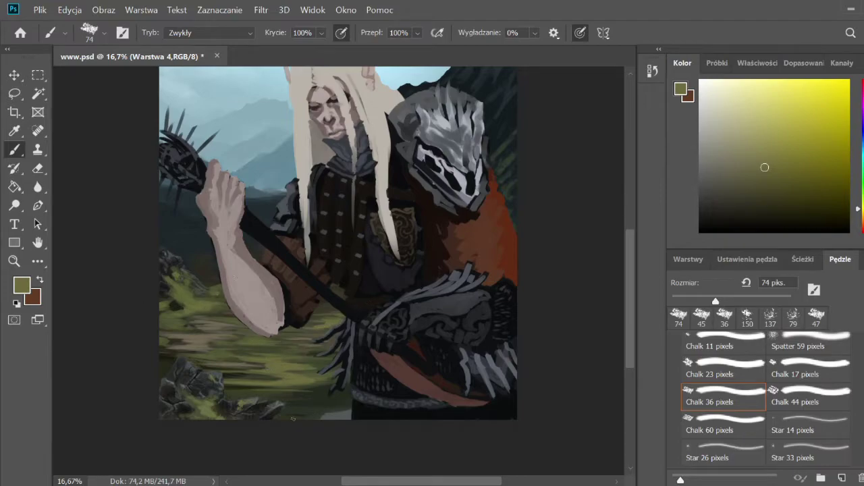
pyautogui.keyDown('alt'); pyautogui.click(348, 413); pyautogui.keyUp('alt')
pyautogui.hotkey('ctrl', 's')
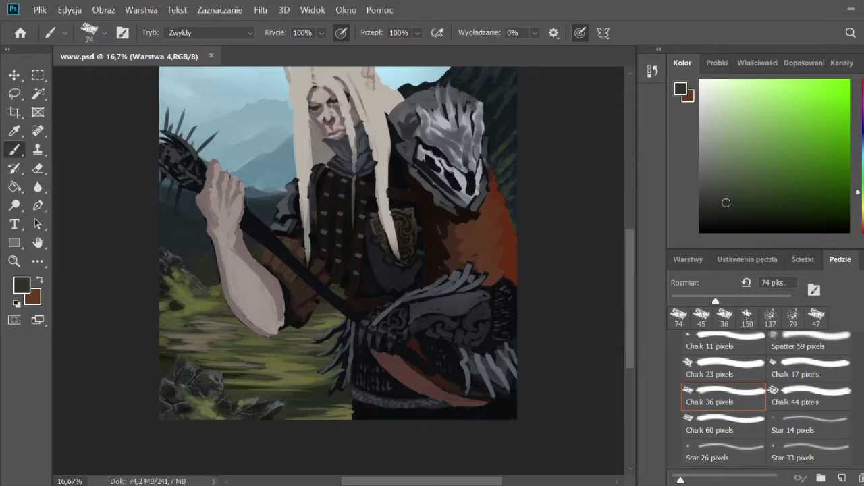
# - Dodge the lower-left grass brighter, zoom out, and return to the chalk brush
pyautogui.press('o')
pyautogui.moveTo(182, 318); pyautogui.dragTo(304, 378)
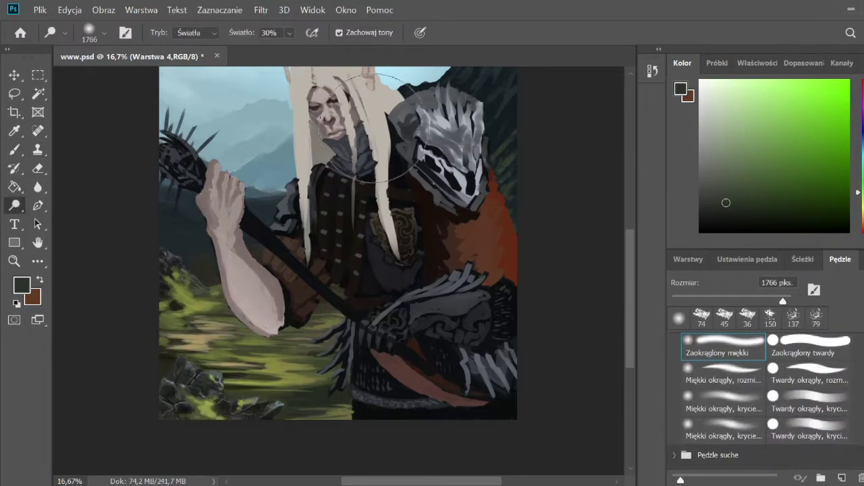
pyautogui.hotkey('ctrl', '-')
pyautogui.press('b')
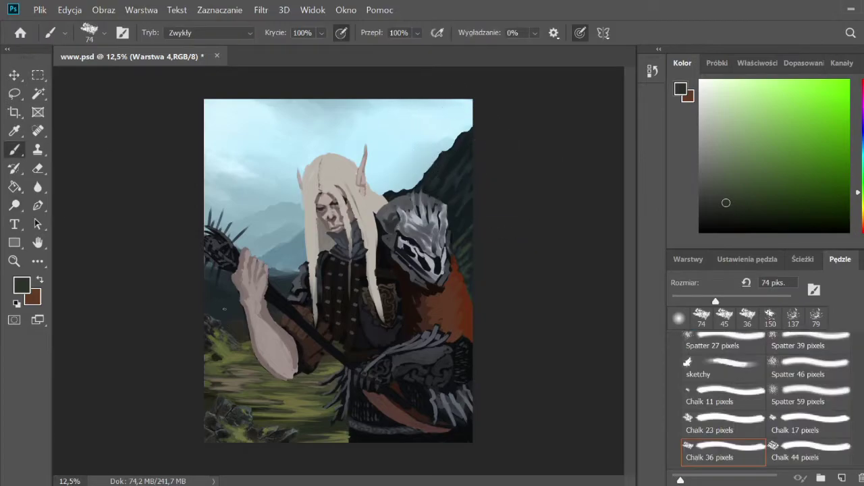
# - Sample dark greens, teal and navy from the hillside and paint a stroke into the meadow
pyautogui.keyDown('alt'); pyautogui.click(229, 290); pyautogui.keyUp('alt')
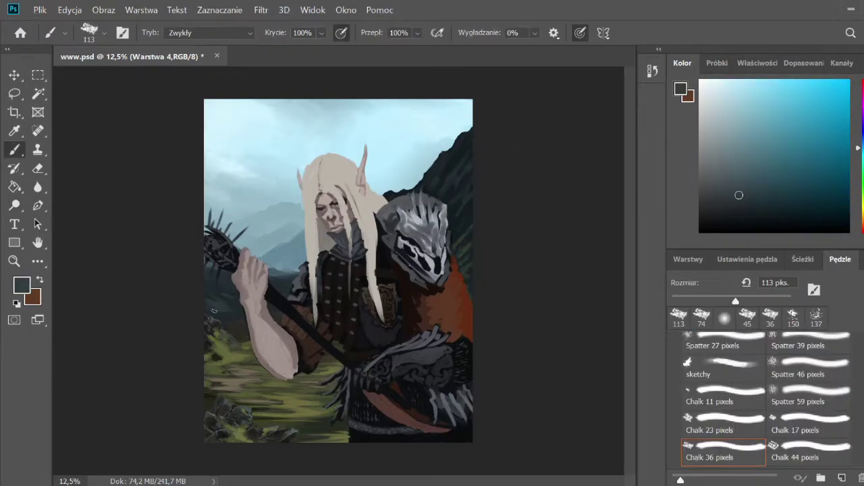
pyautogui.keyDown('alt'); pyautogui.click(216, 297); pyautogui.keyUp('alt')
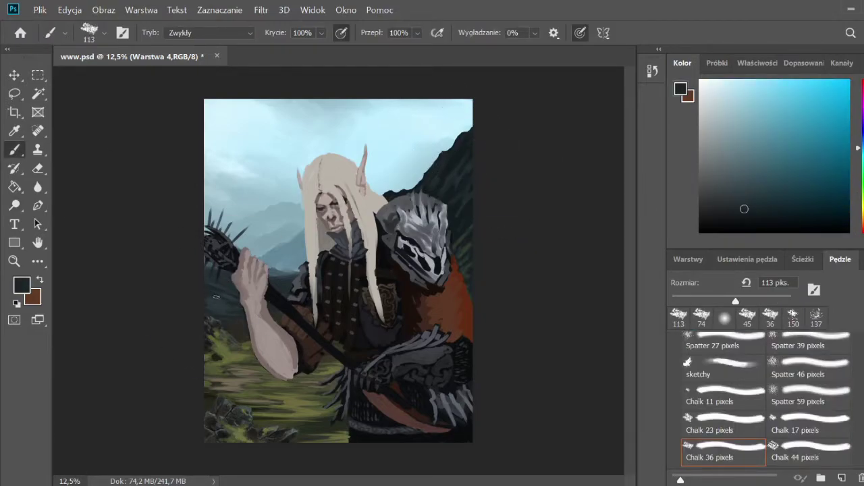
pyautogui.keyDown('alt'); pyautogui.click(219, 294); pyautogui.keyUp('alt')
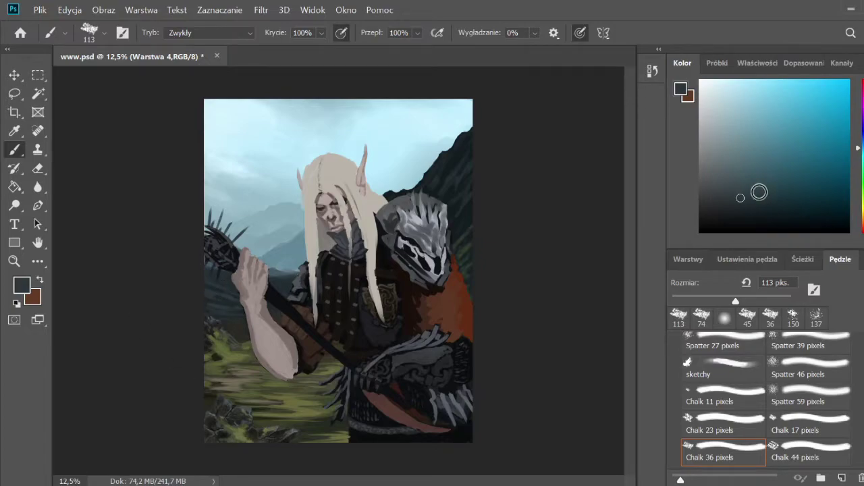
pyautogui.keyDown('alt'); pyautogui.click(234, 298); pyautogui.keyUp('alt')
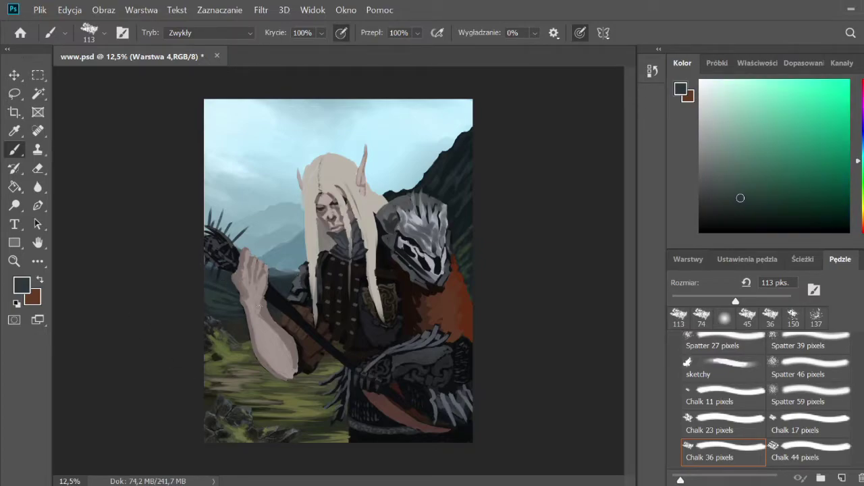
pyautogui.keyDown('alt'); pyautogui.click(204, 306); pyautogui.keyUp('alt')
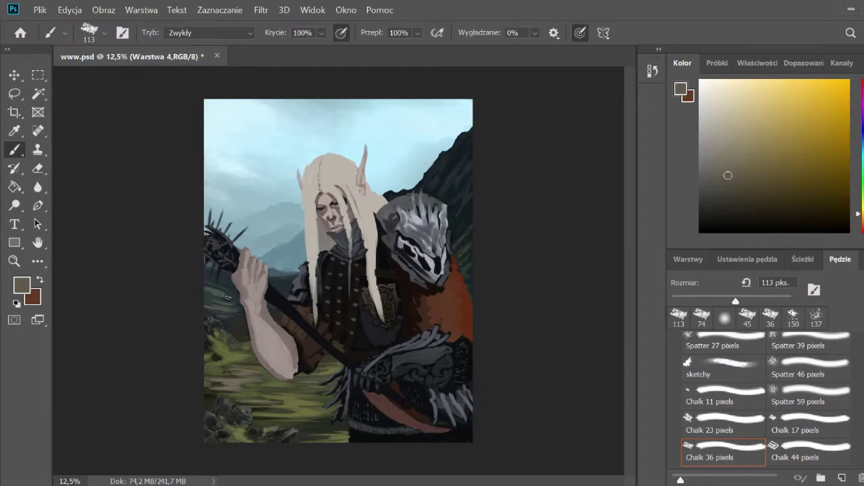
pyautogui.keyDown('alt'); pyautogui.click(237, 306); pyautogui.keyUp('alt')
pyautogui.keyDown('alt'); pyautogui.click(233, 305); pyautogui.keyUp('alt')
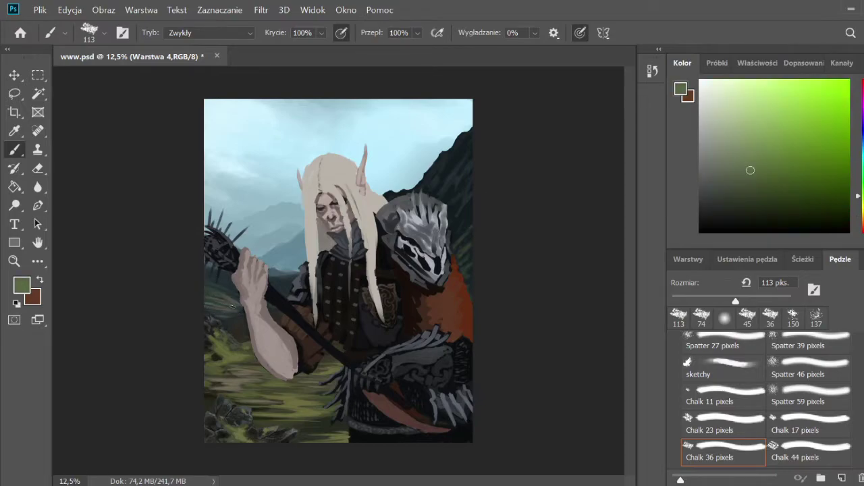
pyautogui.keyDown('alt'); pyautogui.click(206, 280); pyautogui.keyUp('alt')
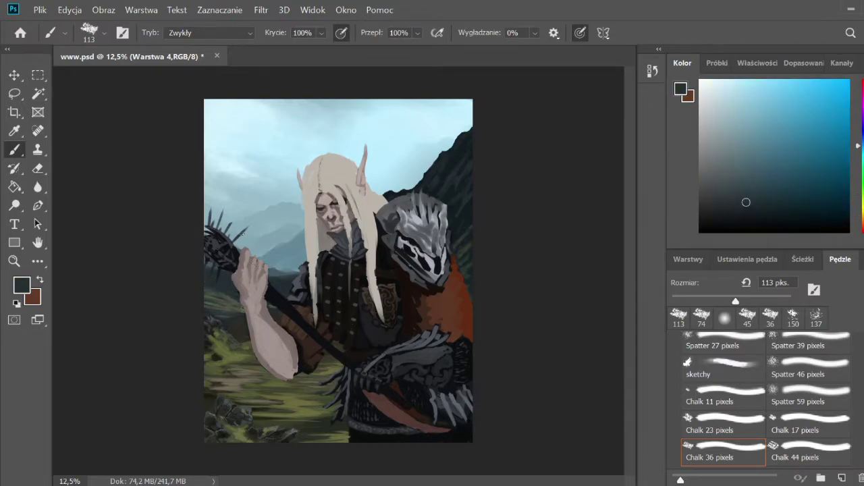
pyautogui.click(211, 296)
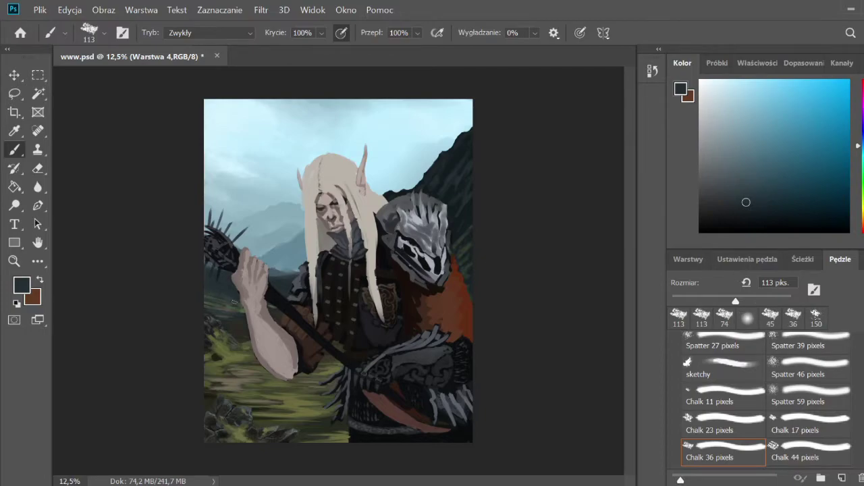
# - Sample a light grey-blue sky colour and refine it to a lighter blue
pyautogui.keyDown('alt'); pyautogui.click(292, 249); pyautogui.keyUp('alt')
pyautogui.keyDown('alt'); pyautogui.click(291, 248); pyautogui.keyUp('alt')
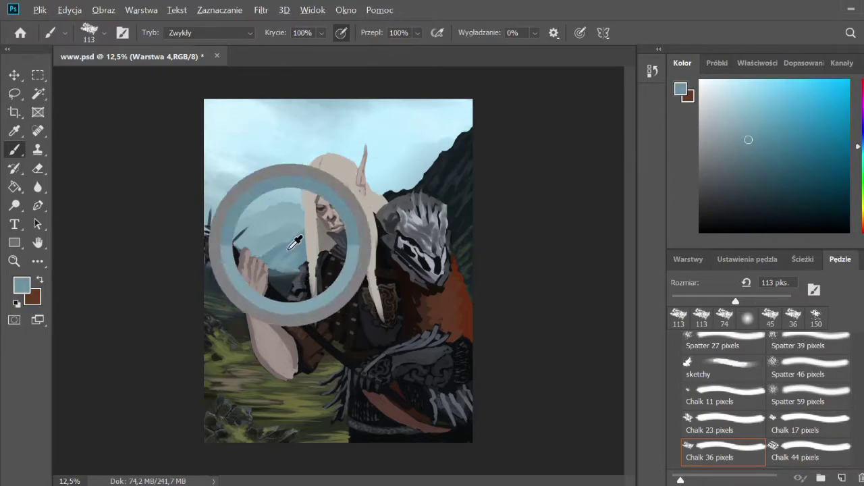
pyautogui.keyDown('alt'); pyautogui.click(267, 262); pyautogui.keyUp('alt')
pyautogui.keyDown('alt'); pyautogui.click(260, 234); pyautogui.keyUp('alt')
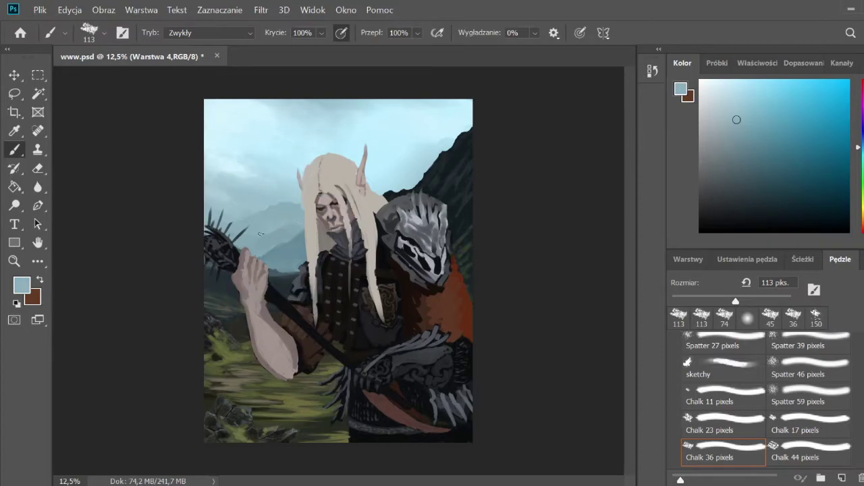
pyautogui.keyDown('alt'); pyautogui.click(266, 204); pyautogui.keyUp('alt')
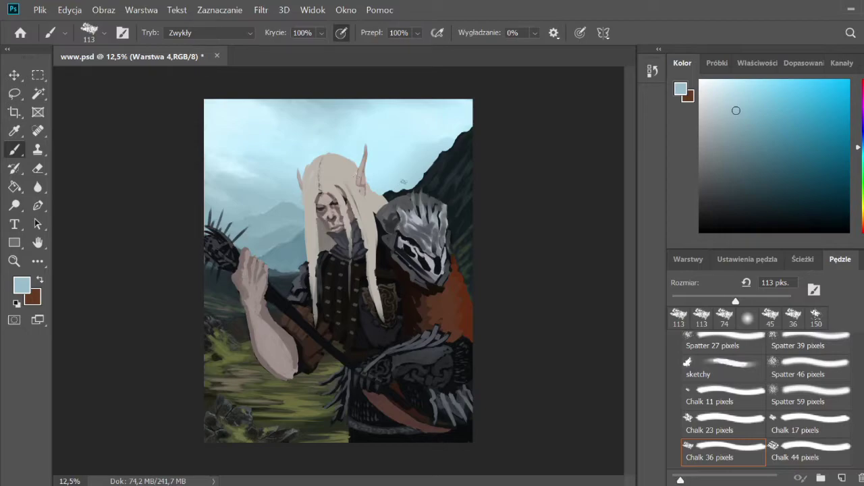
# - Dodge the lower-left grass to glowing yellow-green and lighten the sky left of the head
pyautogui.press('o')
pyautogui.moveTo(217, 338)
pyautogui.mouseDown()
pyautogui.moveTo(229, 379)
pyautogui.moveTo(297, 412)
pyautogui.moveTo(220, 390)
pyautogui.moveTo(300, 405)
pyautogui.mouseUp()
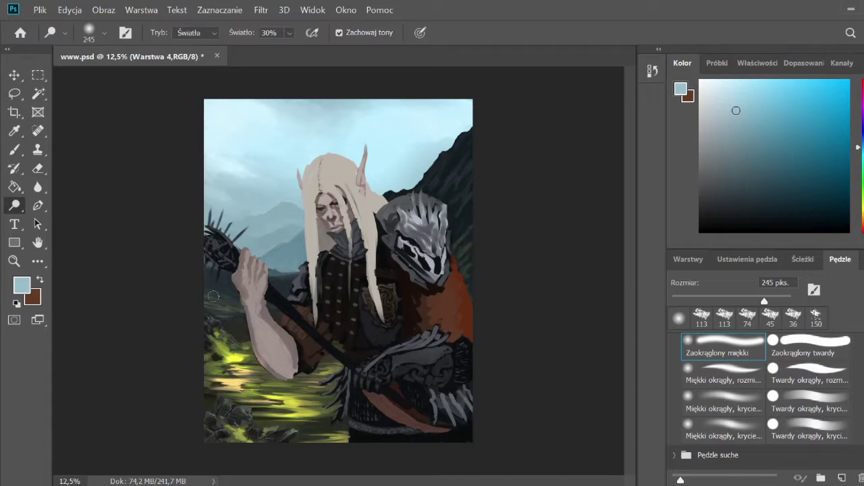
pyautogui.moveTo(263, 250); pyautogui.dragTo(290, 259)
pyautogui.hotkey('ctrl', 'z')
pyautogui.moveTo(765, 301); pyautogui.dragTo(782, 301)
pyautogui.click(284, 222)
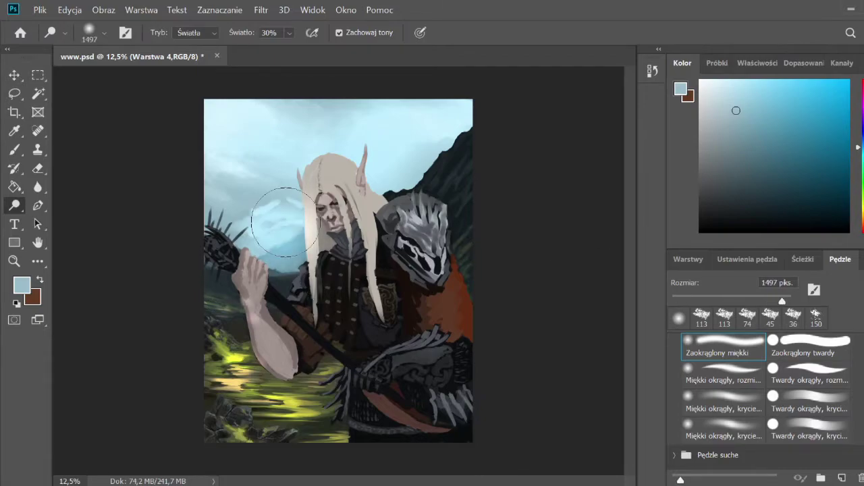
# - Paint near-black and grey strokes over the helmet using sampled armour tones
pyautogui.press('b')
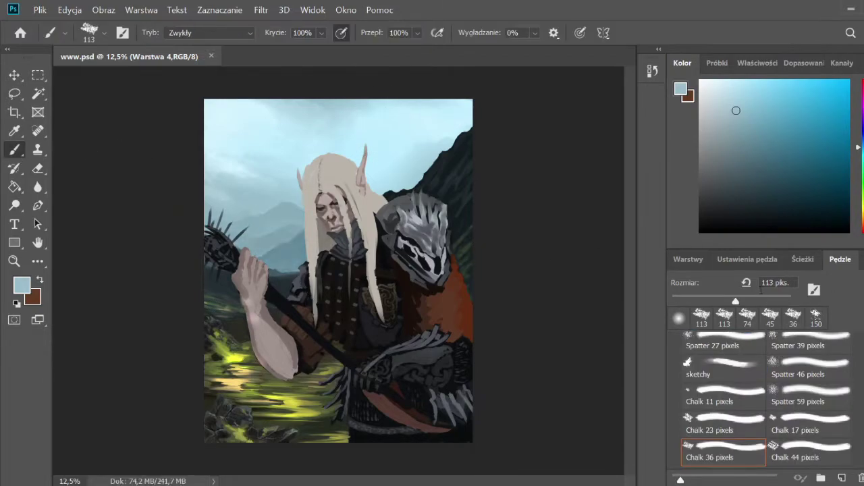
pyautogui.keyDown('alt'); pyautogui.click(436, 255); pyautogui.keyUp('alt')
pyautogui.keyDown('alt'); pyautogui.click(407, 250); pyautogui.keyUp('alt')
pyautogui.keyDown('alt'); pyautogui.click(439, 270); pyautogui.keyUp('alt')
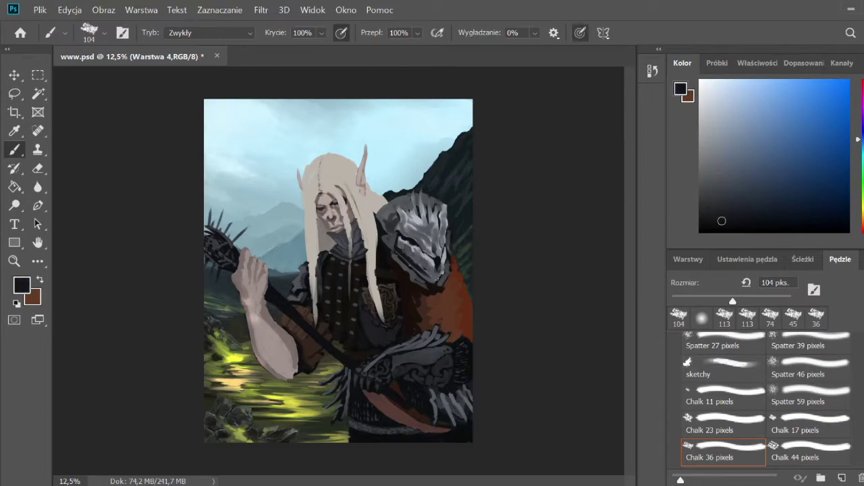
pyautogui.moveTo(436, 240)
pyautogui.mouseDown()
pyautogui.moveTo(439, 273)
pyautogui.moveTo(408, 267)
pyautogui.mouseUp()
pyautogui.moveTo(408, 231); pyautogui.dragTo(404, 253)
pyautogui.moveTo(445, 226); pyautogui.dragTo(446, 273)
pyautogui.keyDown('alt'); pyautogui.click(405, 216); pyautogui.keyUp('alt')
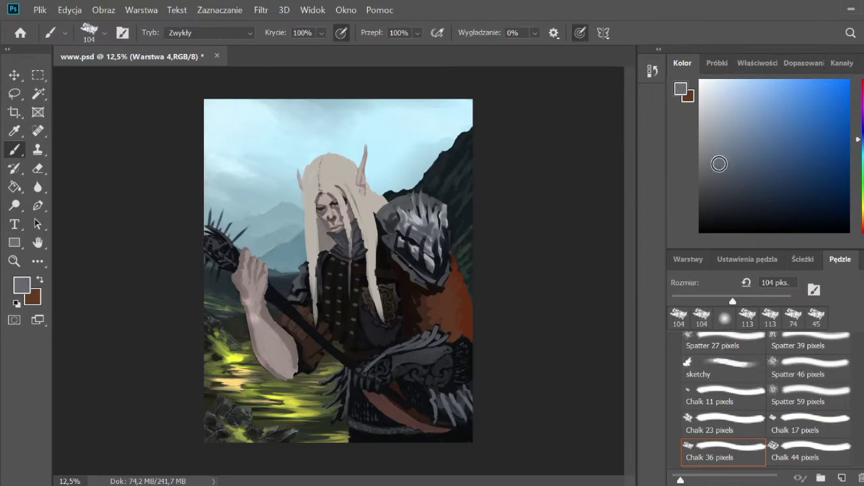
pyautogui.keyDown('alt'); pyautogui.click(426, 250); pyautogui.keyUp('alt')
pyautogui.moveTo(408, 230); pyautogui.dragTo(425, 267)
pyautogui.scroll(1, 417, 257)
# - Paint light blue-grey strokes on the helmet, reducing the brush to 54 px
pyautogui.scroll(1, 417, 257)
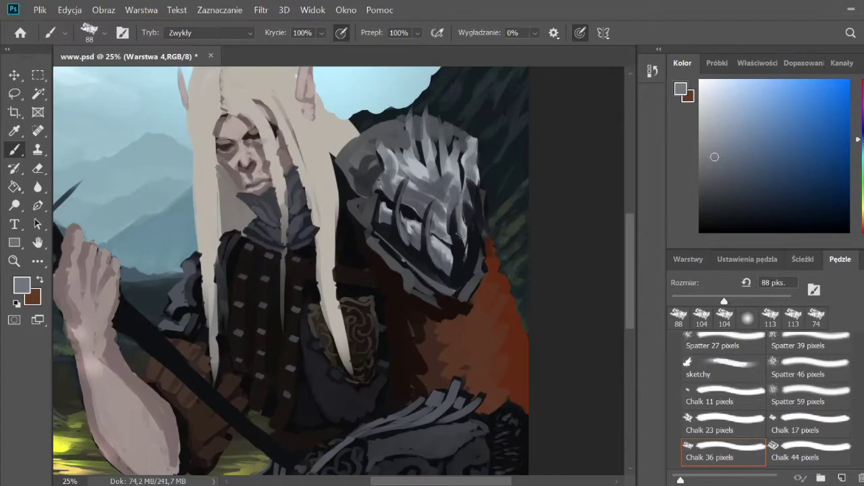
pyautogui.moveTo(456, 230); pyautogui.dragTo(454, 274)
pyautogui.moveTo(466, 203); pyautogui.dragTo(473, 263)
pyautogui.keyDown('alt'); pyautogui.click(476, 217); pyautogui.keyUp('alt')
pyautogui.moveTo(402, 186); pyautogui.dragTo(402, 217)
pyautogui.moveTo(431, 203); pyautogui.dragTo(430, 229)
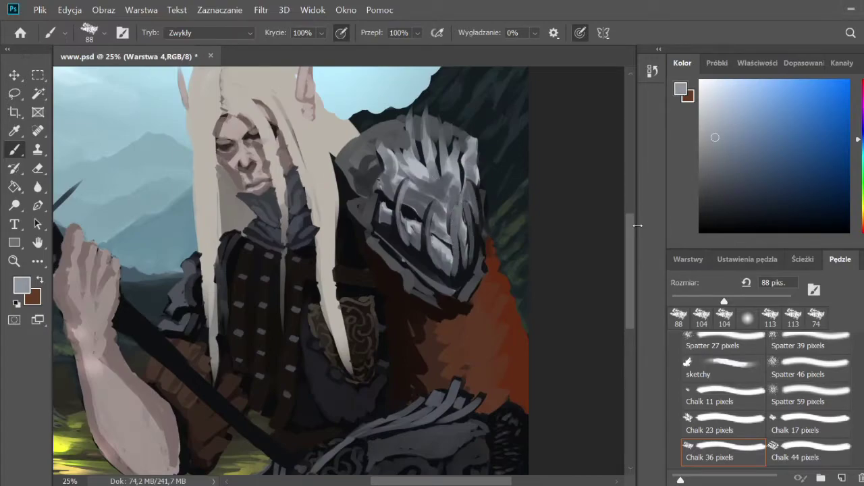
pyautogui.moveTo(724, 302); pyautogui.dragTo(703, 301)
pyautogui.moveTo(457, 209)
pyautogui.mouseDown()
pyautogui.moveTo(460, 259)
pyautogui.moveTo(473, 244)
pyautogui.mouseUp()
# - Darken the helmet's face, right side and visor with near-black strokes
pyautogui.keyDown('alt'); pyautogui.click(461, 256); pyautogui.keyUp('alt')
pyautogui.moveTo(475, 181)
pyautogui.mouseDown()
pyautogui.moveTo(478, 220)
pyautogui.moveTo(455, 274)
pyautogui.mouseUp()
pyautogui.moveTo(457, 209); pyautogui.dragTo(461, 254)
pyautogui.moveTo(472, 193); pyautogui.dragTo(478, 255)
pyautogui.moveTo(473, 217); pyautogui.dragTo(460, 267)
pyautogui.moveTo(432, 213); pyautogui.dragTo(434, 267)
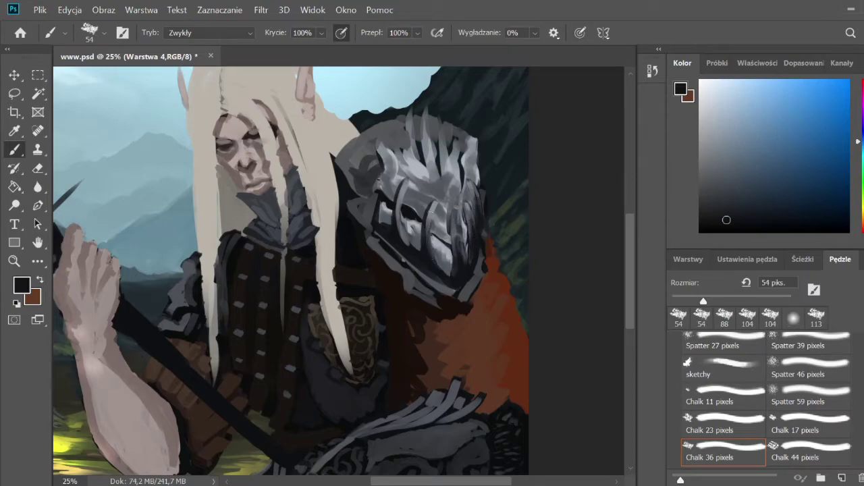
pyautogui.moveTo(403, 216)
pyautogui.mouseDown()
pyautogui.moveTo(402, 244)
pyautogui.moveTo(417, 250)
pyautogui.mouseUp()
pyautogui.moveTo(385, 204)
pyautogui.mouseDown()
pyautogui.moveTo(386, 225)
pyautogui.moveTo(411, 240)
pyautogui.mouseUp()
pyautogui.moveTo(437, 241); pyautogui.dragTo(446, 271)
# - Add light grey highlights across the helmet and visor with pressure-controlled brush size
pyautogui.keyDown('alt'); pyautogui.click(449, 259); pyautogui.keyUp('alt')
pyautogui.keyDown('alt'); pyautogui.click(443, 257); pyautogui.keyUp('alt')
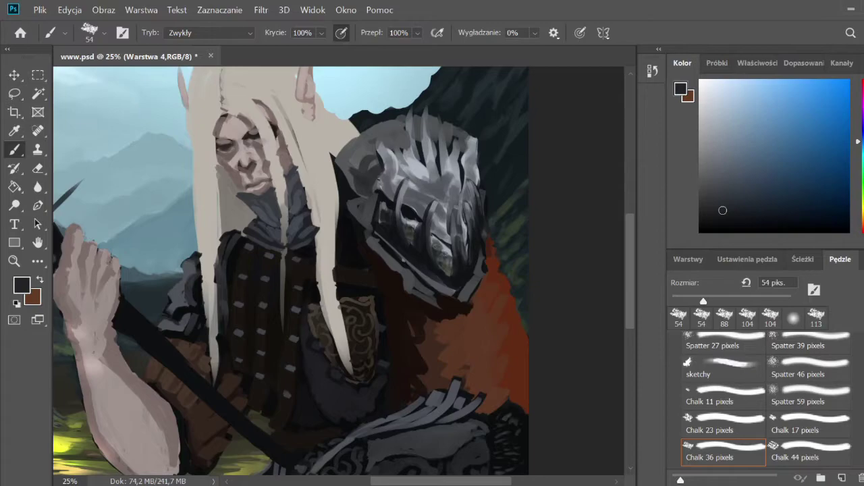
pyautogui.keyDown('alt'); pyautogui.click(443, 264); pyautogui.keyUp('alt')
pyautogui.keyDown('alt'); pyautogui.click(410, 257); pyautogui.keyUp('alt')
pyautogui.keyDown('alt'); pyautogui.click(410, 257); pyautogui.keyUp('alt')
pyautogui.keyDown('alt'); pyautogui.click(385, 208); pyautogui.keyUp('alt')
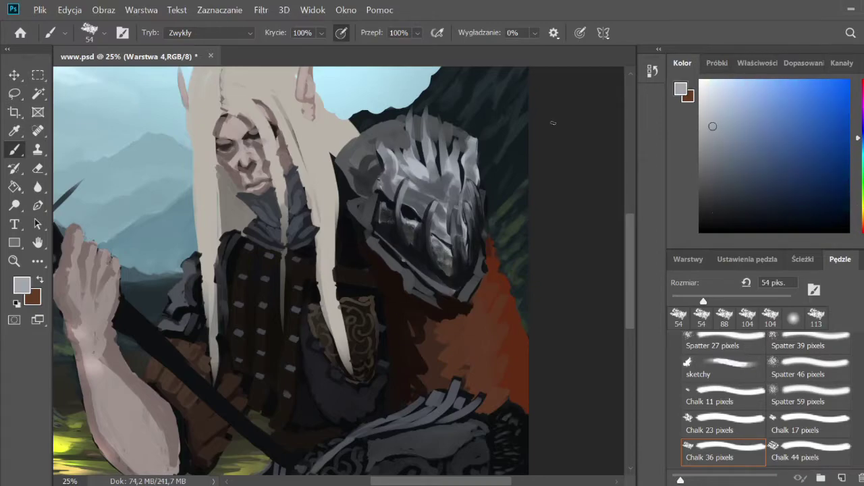
pyautogui.click(579, 32)
pyautogui.moveTo(466, 249); pyautogui.dragTo(379, 183)
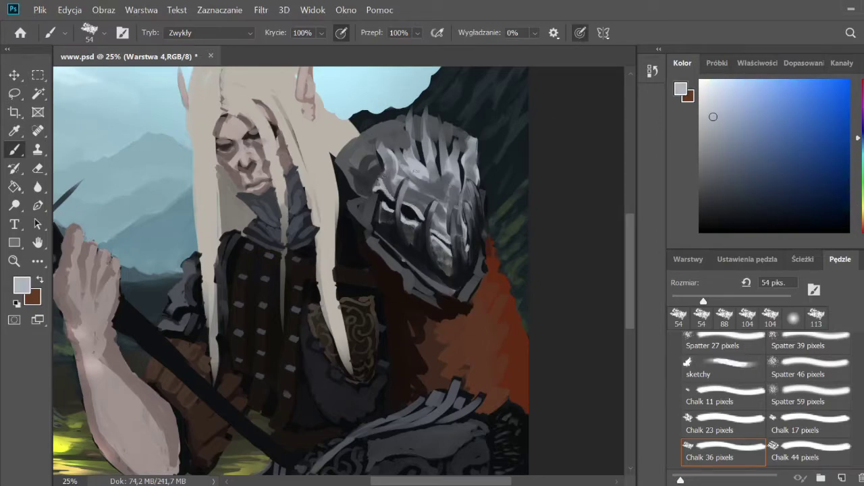
pyautogui.moveTo(466, 242); pyautogui.dragTo(404, 198)
# - Darken the visor from right to upper left with a dark helmet shade
pyautogui.keyDown('alt'); pyautogui.click(432, 223); pyautogui.keyUp('alt')
pyautogui.moveTo(466, 212); pyautogui.dragTo(456, 196)
pyautogui.press(']')
pyautogui.moveTo(424, 221); pyautogui.dragTo(408, 189)
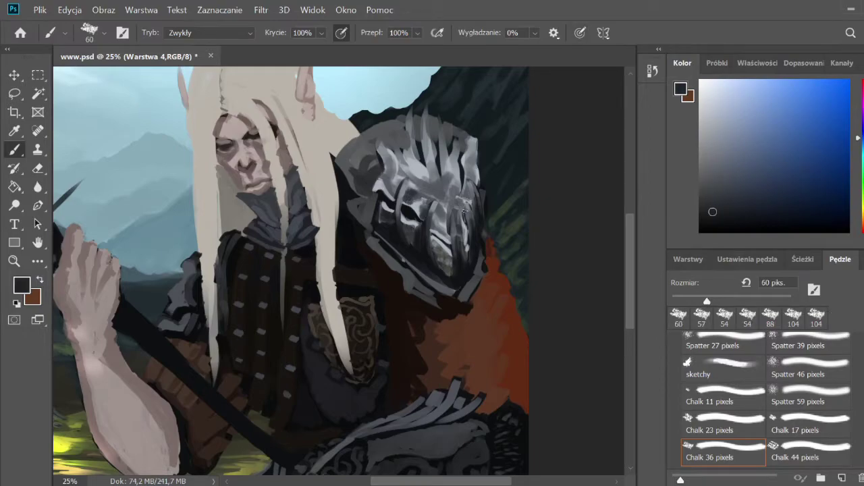
pyautogui.moveTo(464, 211)
pyautogui.mouseDown()
pyautogui.moveTo(440, 215)
pyautogui.moveTo(425, 186)
pyautogui.moveTo(434, 187)
pyautogui.moveTo(389, 179)
pyautogui.mouseUp()
# - Paint dark strokes on the helmet's upper part and dab a light highlight
pyautogui.keyDown('alt'); pyautogui.click(463, 181); pyautogui.keyUp('alt')
pyautogui.moveTo(470, 193)
pyautogui.mouseDown()
pyautogui.moveTo(456, 165)
pyautogui.moveTo(463, 184)
pyautogui.mouseUp()
pyautogui.keyDown('alt'); pyautogui.click(459, 182); pyautogui.keyUp('alt')
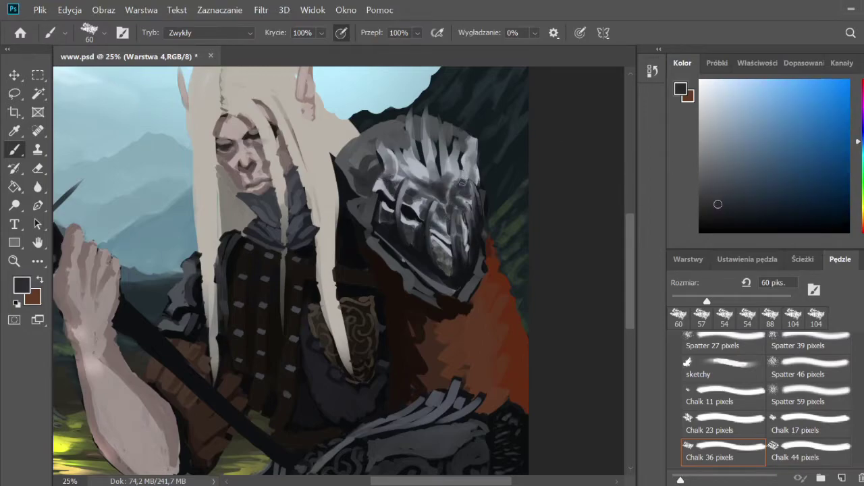
pyautogui.keyDown('alt'); pyautogui.click(439, 184); pyautogui.keyUp('alt')
pyautogui.click(438, 188)
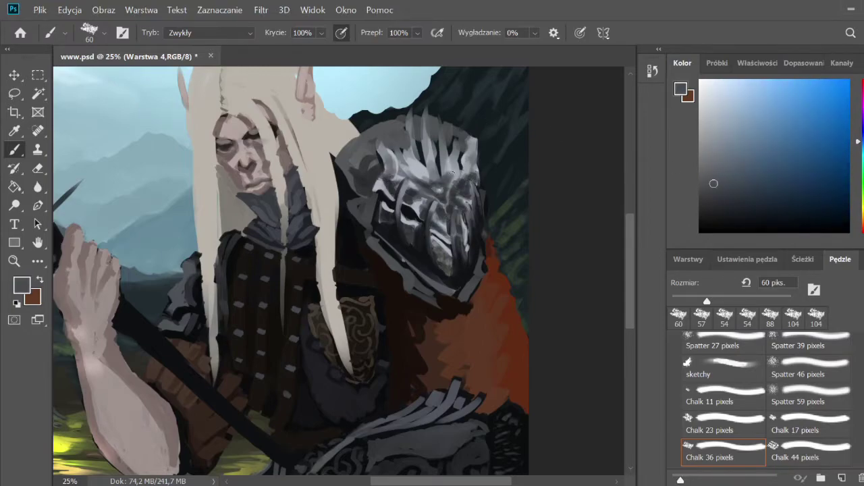
# - Add small dark strokes on the helmet with the Chalk 23 brush
pyautogui.click(709, 424)
pyautogui.moveTo(690, 301); pyautogui.dragTo(708, 301)
pyautogui.moveTo(443, 195)
pyautogui.mouseDown()
pyautogui.moveTo(435, 185)
pyautogui.moveTo(450, 179)
pyautogui.moveTo(432, 159)
pyautogui.moveTo(425, 206)
pyautogui.mouseUp()
pyautogui.keyDown('alt'); pyautogui.click(439, 189); pyautogui.keyUp('alt')
pyautogui.keyDown('alt'); pyautogui.click(436, 176); pyautogui.keyUp('alt')
pyautogui.moveTo(394, 169); pyautogui.dragTo(412, 199)
pyautogui.moveTo(457, 174); pyautogui.dragTo(461, 201)
# - Add light strokes to the helmet with Chalk 36 at 49 px
pyautogui.keyDown('alt'); pyautogui.click(439, 178); pyautogui.keyUp('alt')
pyautogui.click(724, 451)
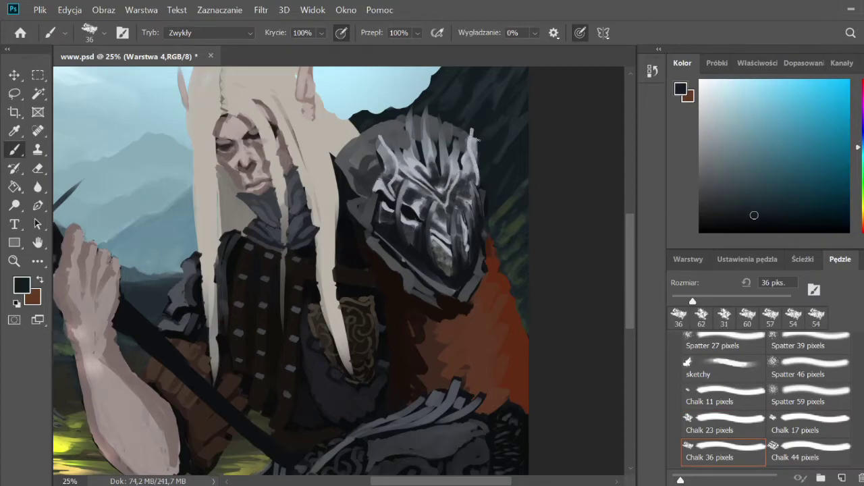
pyautogui.keyDown('alt'); pyautogui.click(473, 132); pyautogui.keyUp('alt')
pyautogui.click(724, 141)
pyautogui.moveTo(382, 150); pyautogui.dragTo(385, 160)
# - Darken the helmet's left and right edges with near-black
pyautogui.keyDown('alt'); pyautogui.click(398, 203); pyautogui.keyUp('alt')
pyautogui.moveTo(378, 160)
pyautogui.mouseDown()
pyautogui.moveTo(393, 142)
pyautogui.moveTo(385, 151)
pyautogui.mouseUp()
pyautogui.moveTo(465, 180); pyautogui.dragTo(466, 169)
pyautogui.moveTo(469, 180); pyautogui.dragTo(472, 145)
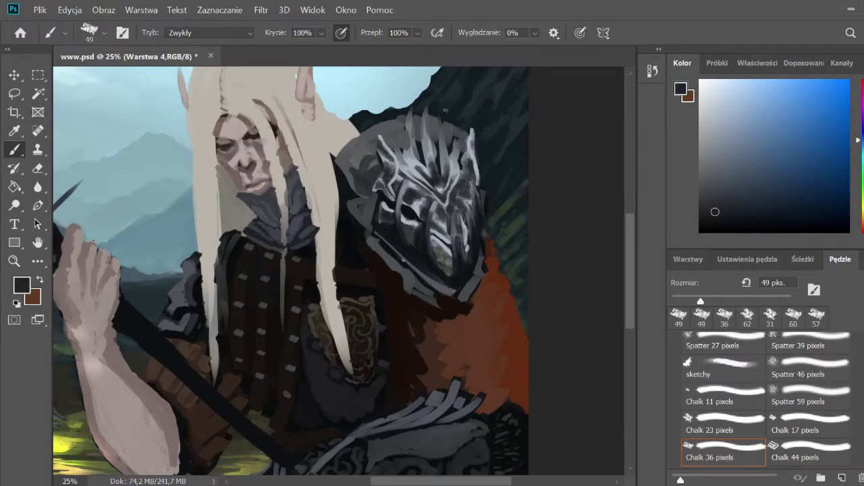
pyautogui.moveTo(394, 197); pyautogui.dragTo(391, 158)
pyautogui.moveTo(473, 182); pyautogui.dragTo(474, 136)
pyautogui.hotkey('ctrl', '-')
pyautogui.hotkey('ctrl', '+')
# - Highlight the right and left-centre of the helmet face in light grey
pyautogui.keyDown('alt'); pyautogui.click(436, 223); pyautogui.keyUp('alt')
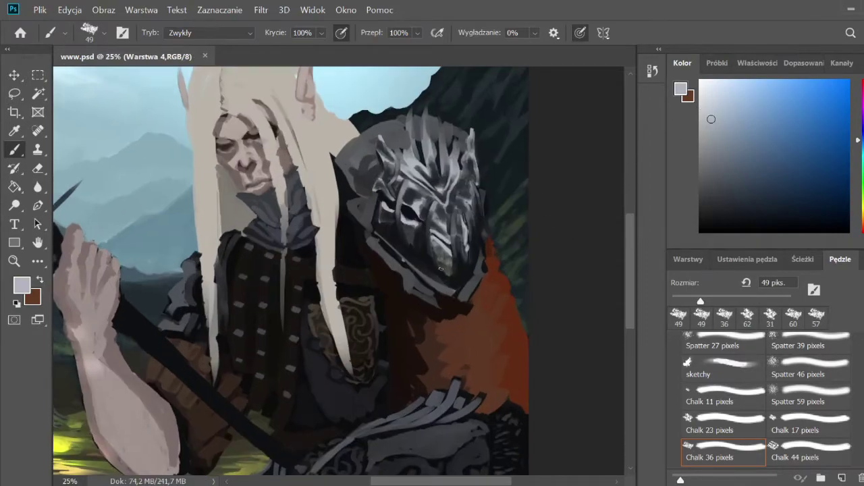
pyautogui.moveTo(436, 273)
pyautogui.mouseDown()
pyautogui.moveTo(432, 204)
pyautogui.moveTo(453, 207)
pyautogui.mouseUp()
pyautogui.moveTo(472, 271); pyautogui.dragTo(467, 202)
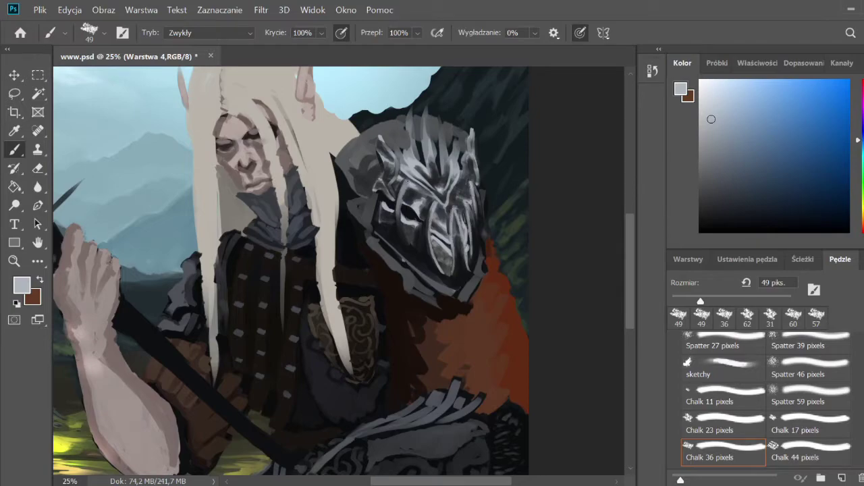
pyautogui.moveTo(406, 232); pyautogui.dragTo(406, 107)
# - Paint four light grey spikes on the helmet crown
pyautogui.keyDown('alt'); pyautogui.click(420, 234); pyautogui.keyUp('alt')
pyautogui.keyDown('alt'); pyautogui.click(409, 162); pyautogui.keyUp('alt')
pyautogui.moveTo(425, 169); pyautogui.dragTo(430, 98)
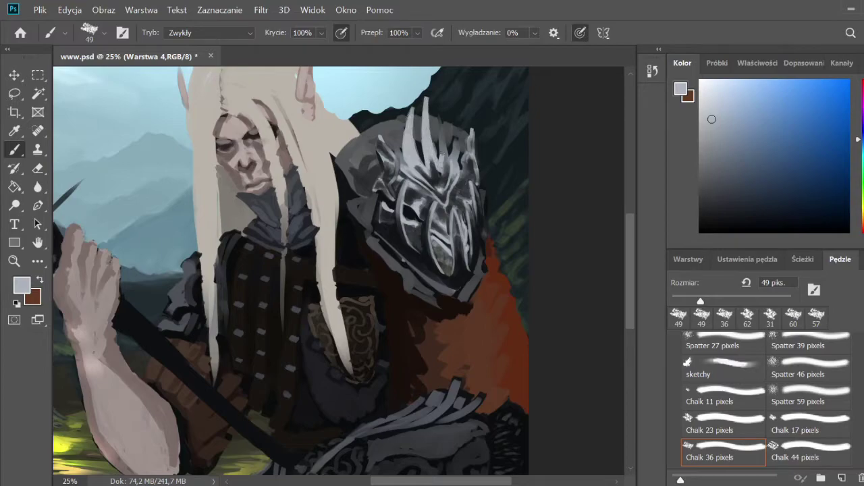
pyautogui.moveTo(446, 158)
pyautogui.mouseDown()
pyautogui.moveTo(443, 105)
pyautogui.moveTo(456, 123)
pyautogui.mouseUp()
pyautogui.moveTo(405, 165); pyautogui.dragTo(394, 133)
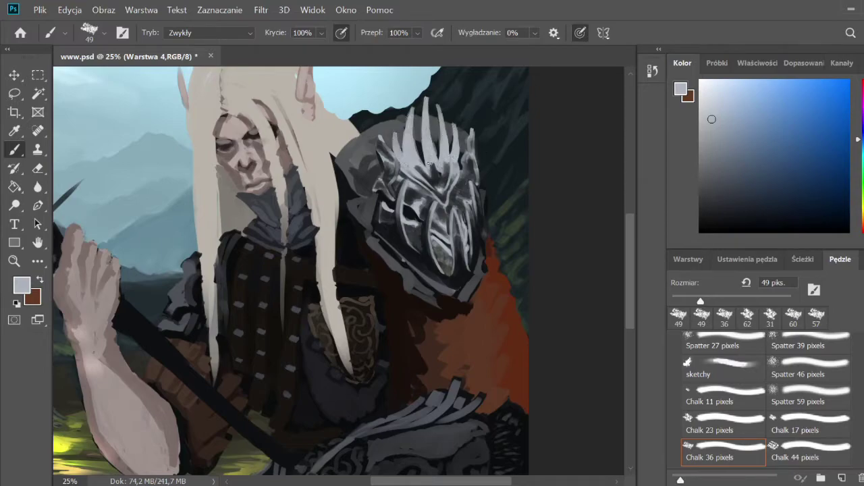
# - Darken the crown spikes with near-black and dim their highlights
pyautogui.click(713, 203)
pyautogui.moveTo(427, 168)
pyautogui.mouseDown()
pyautogui.moveTo(426, 100)
pyautogui.moveTo(440, 111)
pyautogui.mouseUp()
pyautogui.moveTo(455, 163); pyautogui.dragTo(453, 127)
pyautogui.moveTo(416, 168)
pyautogui.mouseDown()
pyautogui.moveTo(414, 113)
pyautogui.moveTo(399, 133)
pyautogui.mouseUp()
pyautogui.moveTo(449, 166)
pyautogui.mouseDown()
pyautogui.moveTo(446, 153)
pyautogui.moveTo(403, 132)
pyautogui.moveTo(453, 159)
pyautogui.moveTo(405, 165)
pyautogui.mouseUp()
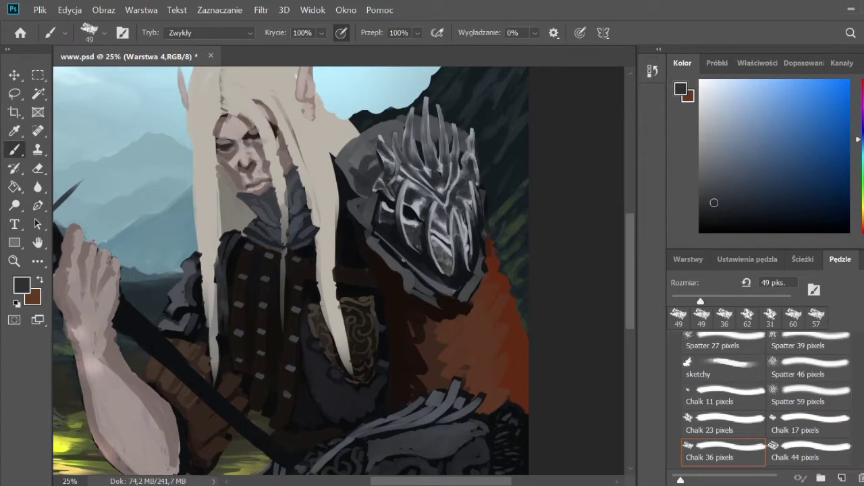
# - Add dark strokes along the helmet's lower edge with a 66 px brush
pyautogui.keyDown('alt'); pyautogui.click(391, 234); pyautogui.keyUp('alt')
pyautogui.moveTo(378, 236); pyautogui.dragTo(466, 290)
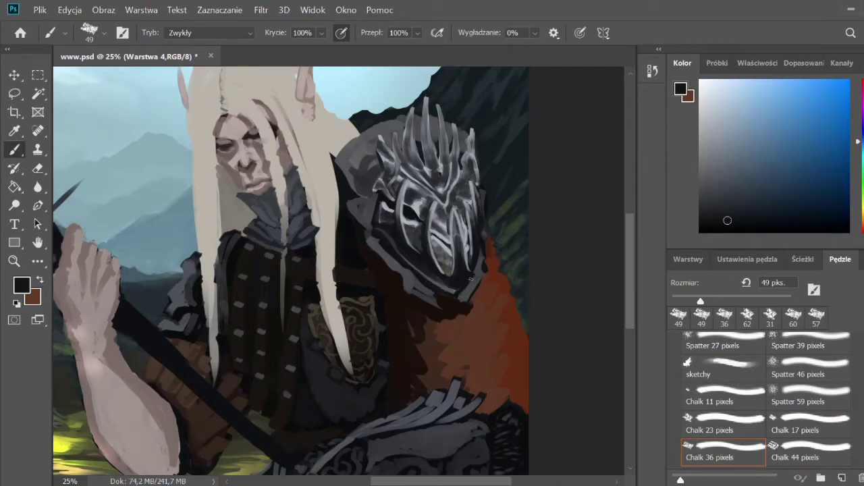
pyautogui.keyDown('alt'); pyautogui.click(401, 248); pyautogui.keyUp('alt')
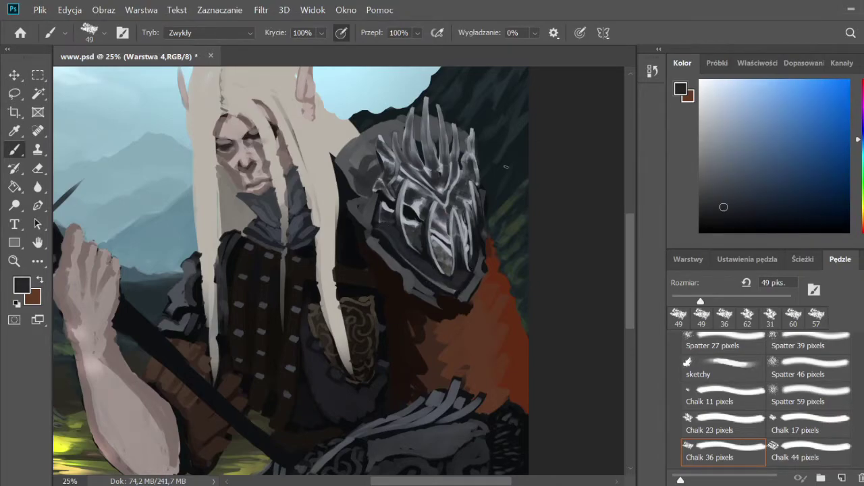
pyautogui.keyDown('alt'); pyautogui.click(419, 263); pyautogui.keyUp('alt')
pyautogui.keyDown('alt'); pyautogui.click(459, 281); pyautogui.keyUp('alt')
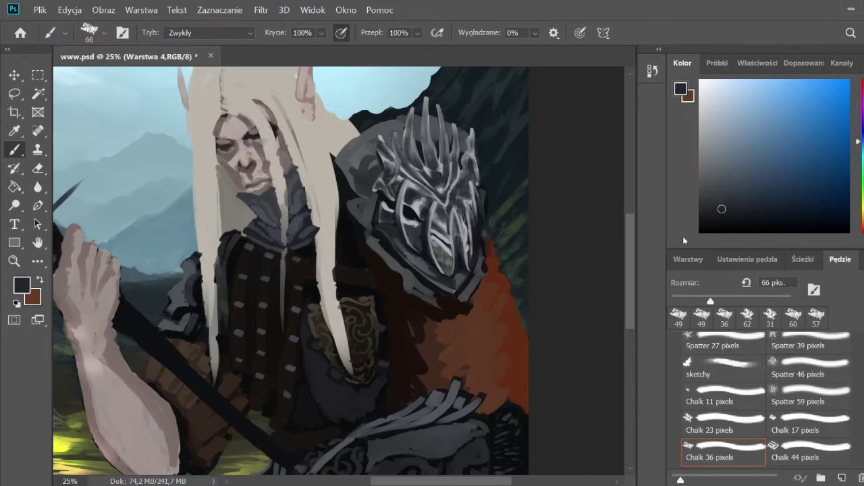
pyautogui.moveTo(395, 240); pyautogui.dragTo(425, 265)
# - Refine the helmet's lower edge with light grey then near-black strokes
pyautogui.keyDown('alt'); pyautogui.click(412, 260); pyautogui.keyUp('alt')
pyautogui.moveTo(381, 233); pyautogui.dragTo(473, 290)
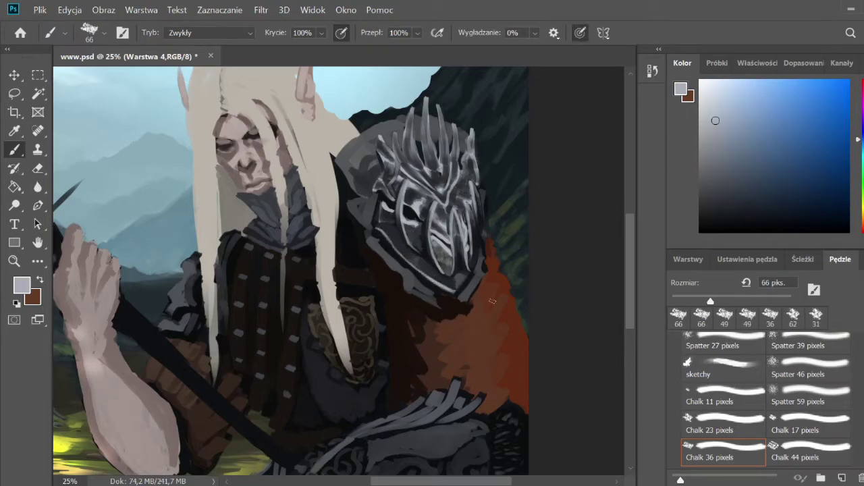
pyautogui.keyDown('alt'); pyautogui.click(385, 220); pyautogui.keyUp('alt')
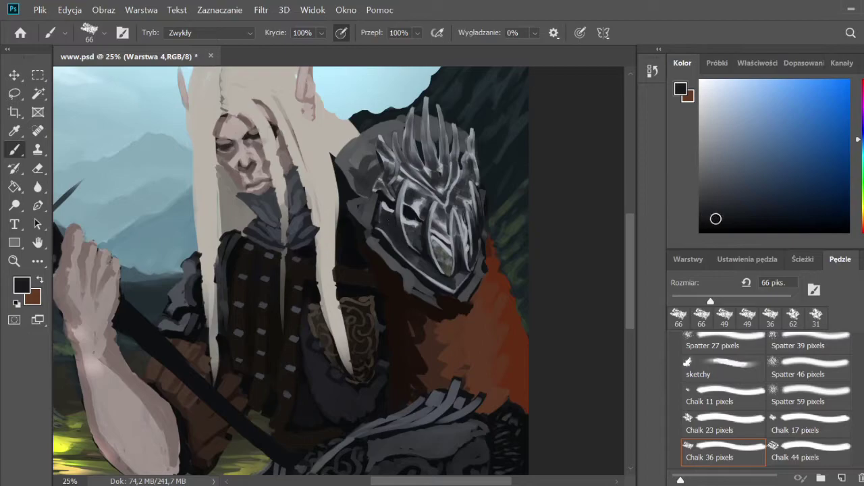
pyautogui.moveTo(386, 227)
pyautogui.mouseDown()
pyautogui.moveTo(455, 286)
pyautogui.moveTo(459, 217)
pyautogui.moveTo(426, 270)
pyautogui.mouseUp()
# - Paint light grey highlights on the helmet's left and right sides
pyautogui.keyDown('alt'); pyautogui.click(478, 247); pyautogui.keyUp('alt')
pyautogui.moveTo(399, 200); pyautogui.dragTo(399, 245)
pyautogui.moveTo(473, 212)
pyautogui.mouseDown()
pyautogui.moveTo(473, 233)
pyautogui.moveTo(456, 225)
pyautogui.mouseUp()
pyautogui.keyDown('alt'); pyautogui.click(400, 230); pyautogui.keyUp('alt')
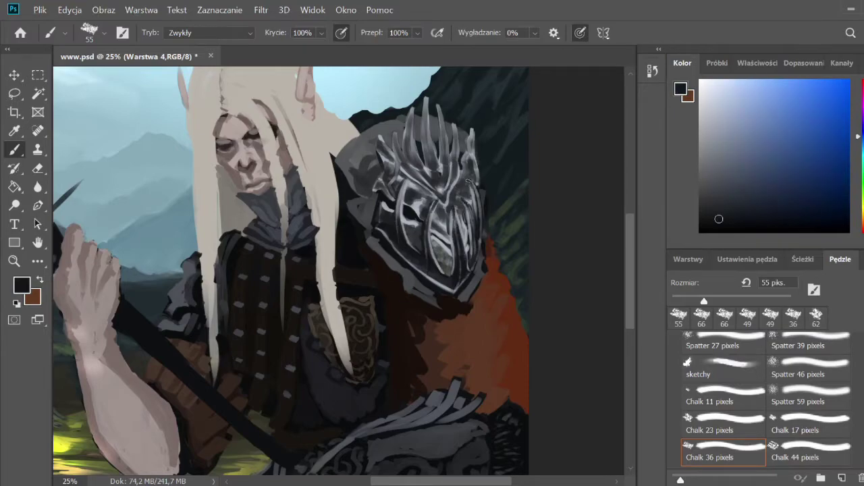
# - Darken the helmet's left and lower parts with near-black using Chalk 23
pyautogui.hotkey('ctrl', '-')
pyautogui.keyDown('alt'); pyautogui.click(345, 238); pyautogui.keyUp('alt')
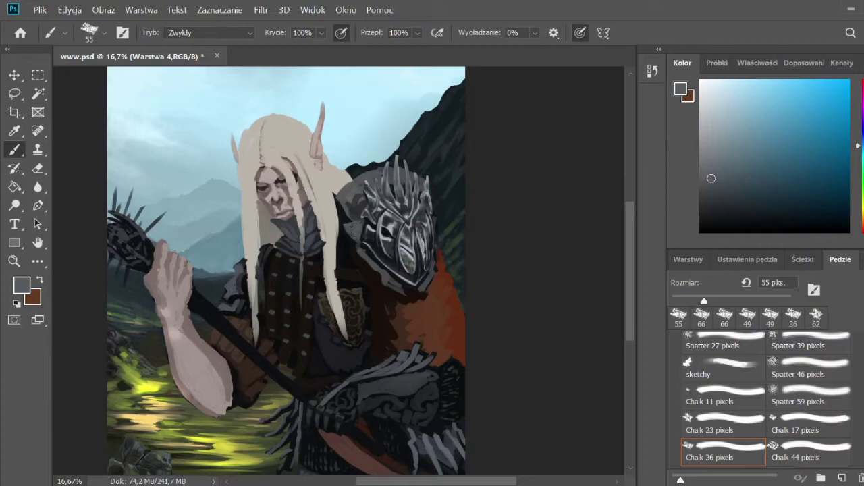
pyautogui.keyDown('alt'); pyautogui.click(358, 248); pyautogui.keyUp('alt')
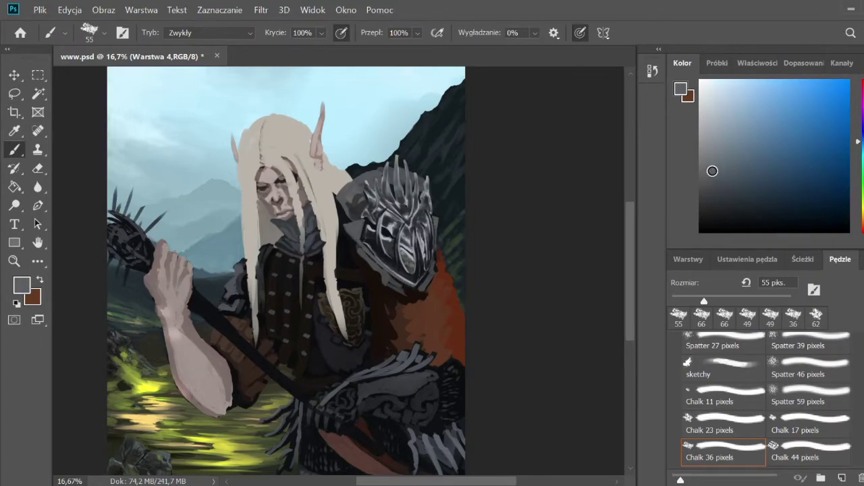
pyautogui.keyDown('alt'); pyautogui.click(414, 317); pyautogui.keyUp('alt')
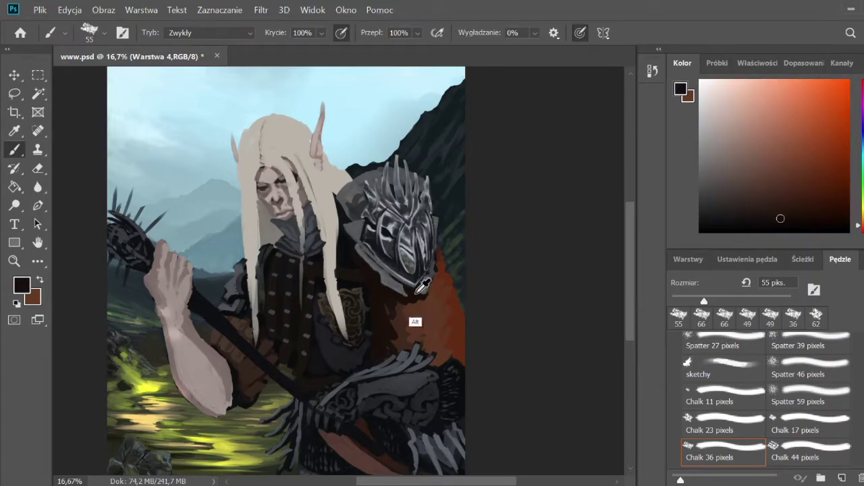
pyautogui.keyDown('alt'); pyautogui.click(425, 309); pyautogui.keyUp('alt')
pyautogui.keyDown('alt'); pyautogui.click(385, 249); pyautogui.keyUp('alt')
pyautogui.press(',')
pyautogui.press(',')
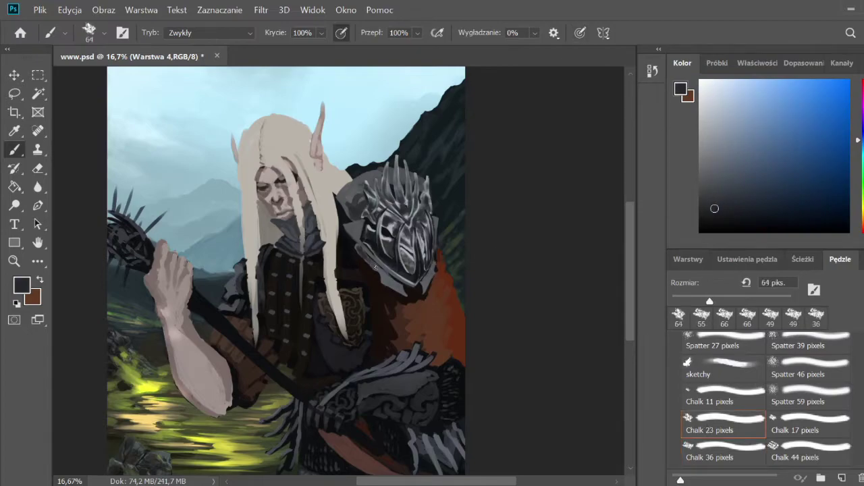
pyautogui.moveTo(358, 249)
pyautogui.mouseDown()
pyautogui.moveTo(395, 287)
pyautogui.moveTo(427, 289)
pyautogui.moveTo(354, 226)
pyautogui.mouseUp()
# - Highlight the helmet's lower-left edge in light grey
pyautogui.keyDown('alt'); pyautogui.click(432, 223); pyautogui.keyUp('alt')
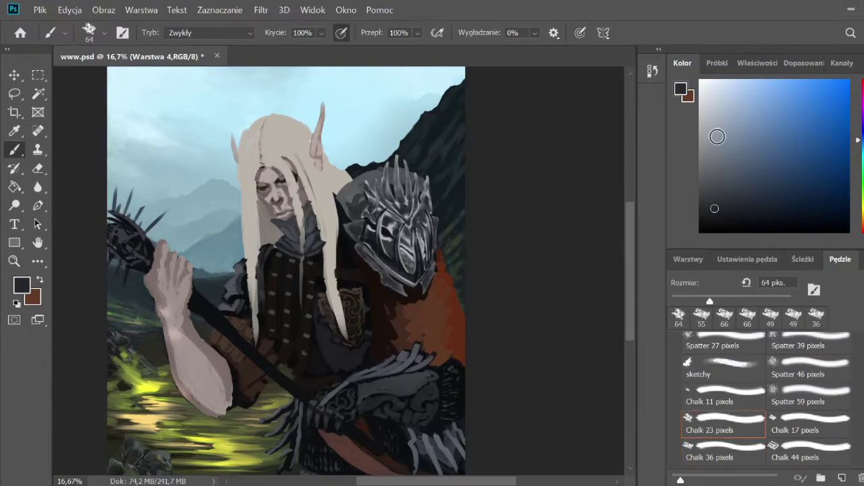
pyautogui.press('.')
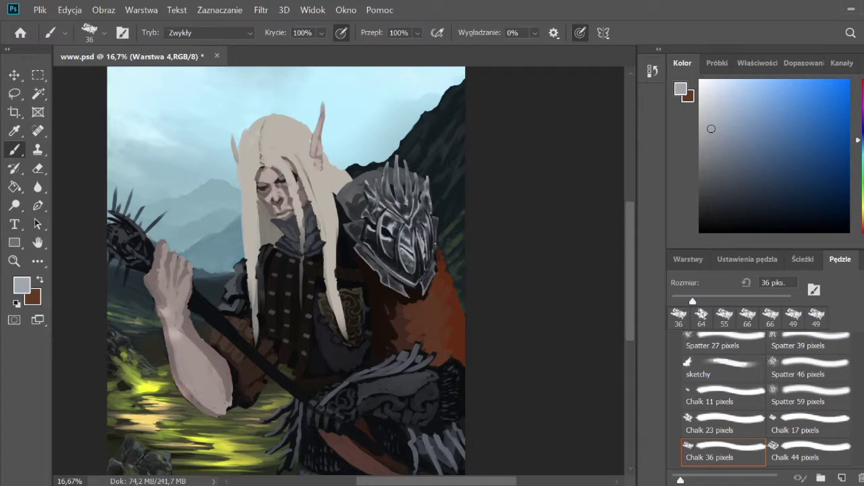
pyautogui.moveTo(346, 226)
pyautogui.mouseDown()
pyautogui.moveTo(393, 277)
pyautogui.moveTo(345, 243)
pyautogui.mouseUp()
# - Paint dark then light strokes on the helmet's upper-left at about 62 px
pyautogui.keyDown('alt'); pyautogui.click(376, 171); pyautogui.keyUp('alt')
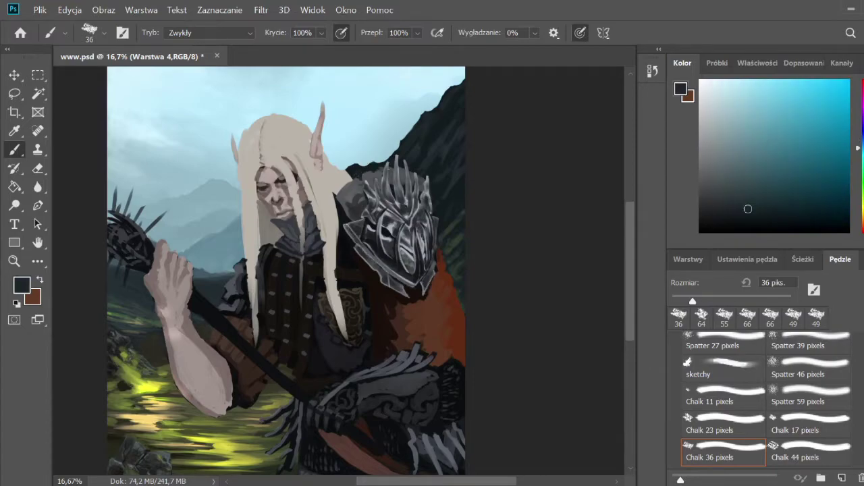
pyautogui.keyDown('alt'); pyautogui.click(377, 170); pyautogui.keyUp('alt')
pyautogui.keyDown('alt'); pyautogui.click(376, 170); pyautogui.keyUp('alt')
pyautogui.moveTo(368, 181); pyautogui.dragTo(344, 216)
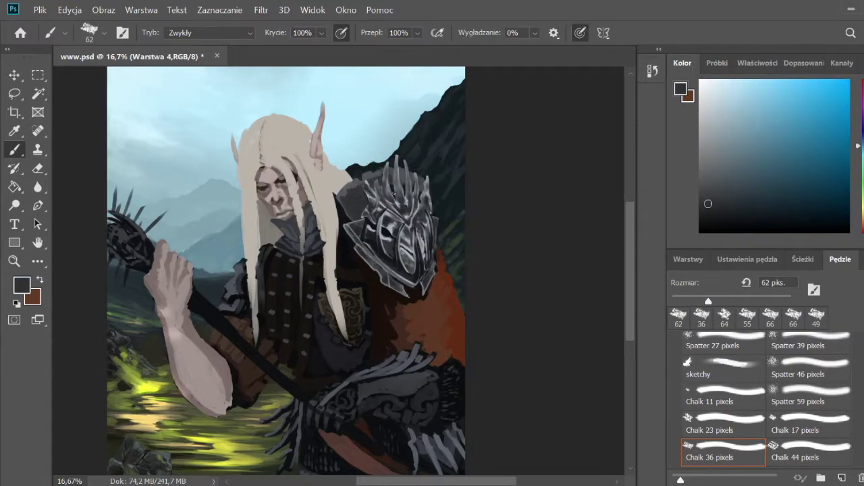
pyautogui.keyDown('alt'); pyautogui.click(424, 173); pyautogui.keyUp('alt')
pyautogui.moveTo(365, 179); pyautogui.dragTo(341, 208)
pyautogui.moveTo(404, 169); pyautogui.dragTo(376, 172)
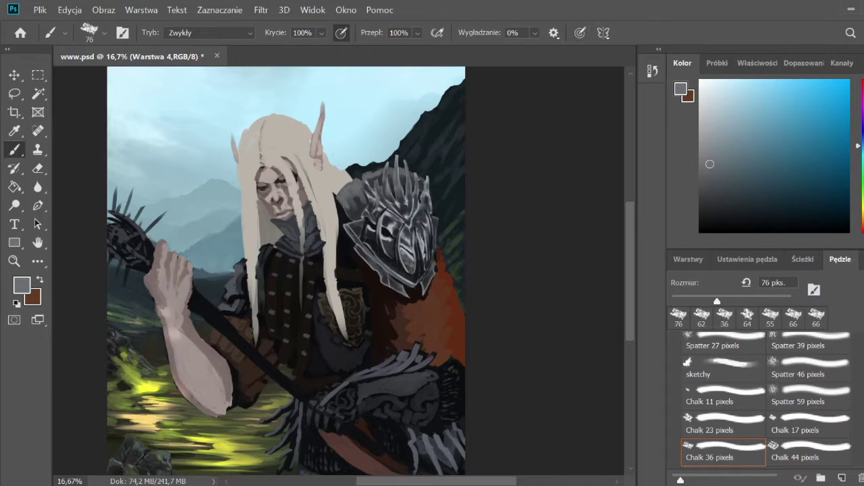
# - Darken the helmet's upper-left with a 78 px brush and save the painting
pyautogui.press(',')
pyautogui.moveTo(694, 300); pyautogui.dragTo(718, 301)
pyautogui.keyDown('alt'); pyautogui.click(357, 195); pyautogui.keyUp('alt')
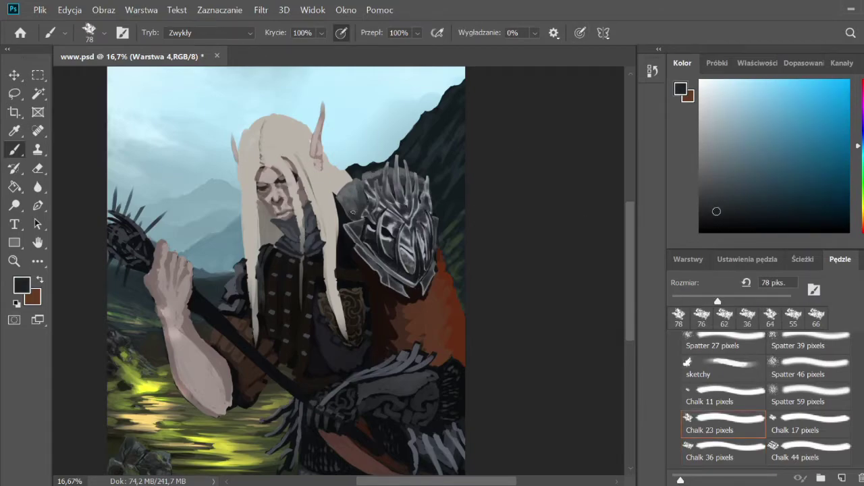
pyautogui.moveTo(358, 189)
pyautogui.mouseDown()
pyautogui.moveTo(351, 206)
pyautogui.moveTo(365, 178)
pyautogui.moveTo(425, 183)
pyautogui.mouseUp()
pyautogui.hotkey('ctrl', 's')
# - Add grey and small dark strokes along the helmet's upper-left edge
pyautogui.keyDown('alt'); pyautogui.click(424, 183); pyautogui.keyUp('alt')
pyautogui.moveTo(346, 216); pyautogui.dragTo(368, 174)
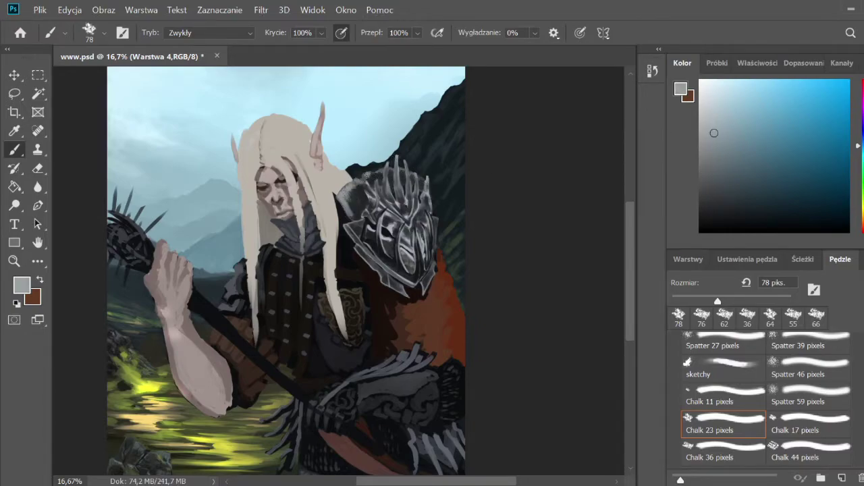
pyautogui.keyDown('alt'); pyautogui.click(367, 193); pyautogui.keyUp('alt')
pyautogui.moveTo(358, 210); pyautogui.dragTo(343, 185)
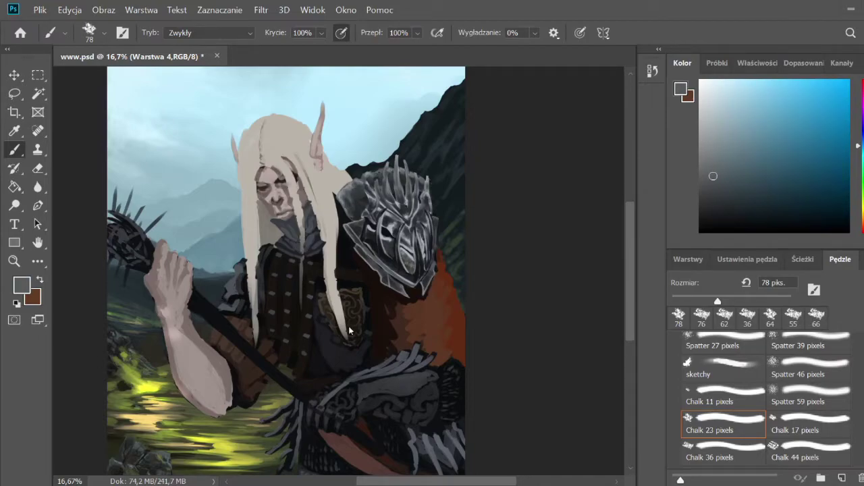
# - Paint dark and light strokes along the helmet top with Chalk 36
pyautogui.keyDown('alt'); pyautogui.click(433, 181); pyautogui.keyUp('alt')
pyautogui.click(709, 449)
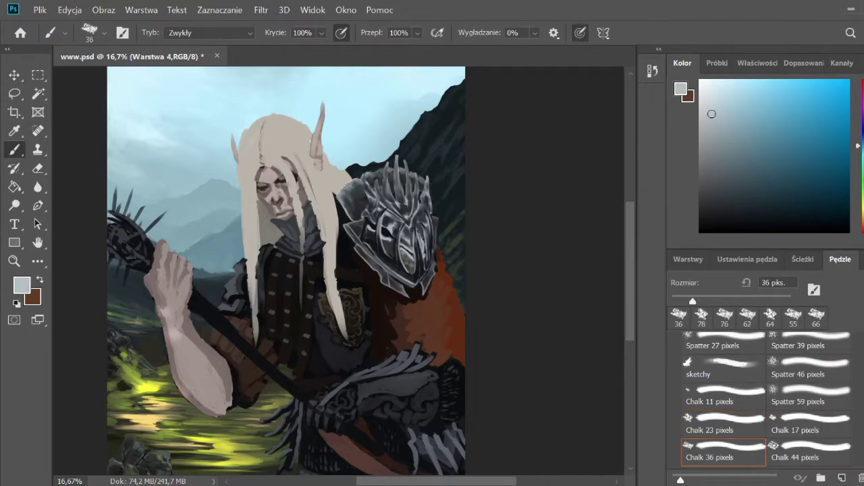
pyautogui.keyDown('alt'); pyautogui.click(346, 199); pyautogui.keyUp('alt')
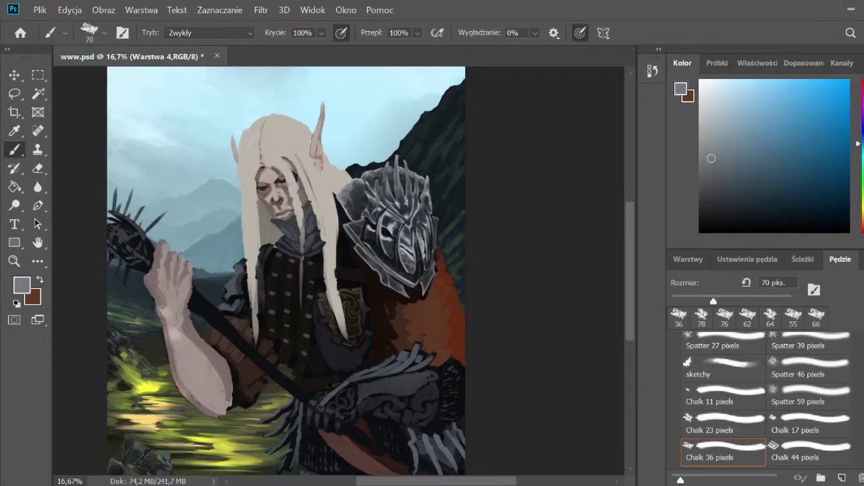
pyautogui.moveTo(345, 203); pyautogui.dragTo(412, 179)
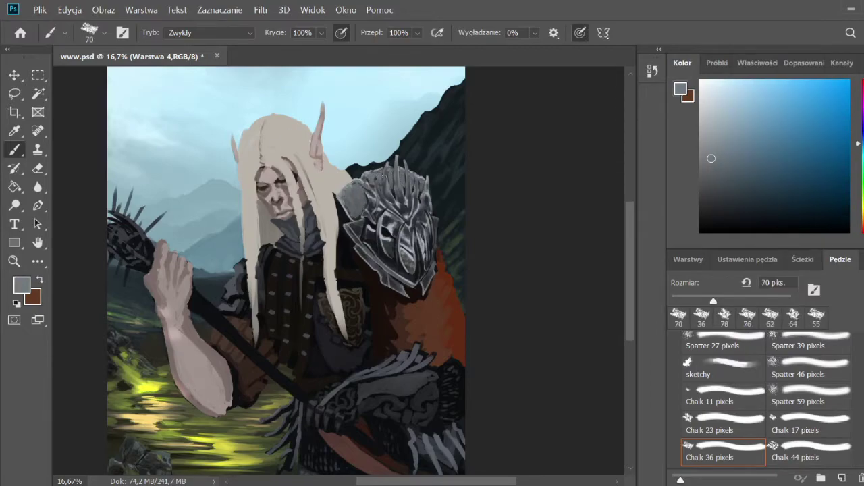
pyautogui.keyDown('alt'); pyautogui.click(351, 203); pyautogui.keyUp('alt')
pyautogui.moveTo(358, 213)
pyautogui.mouseDown()
pyautogui.moveTo(346, 187)
pyautogui.moveTo(404, 169)
pyautogui.mouseUp()
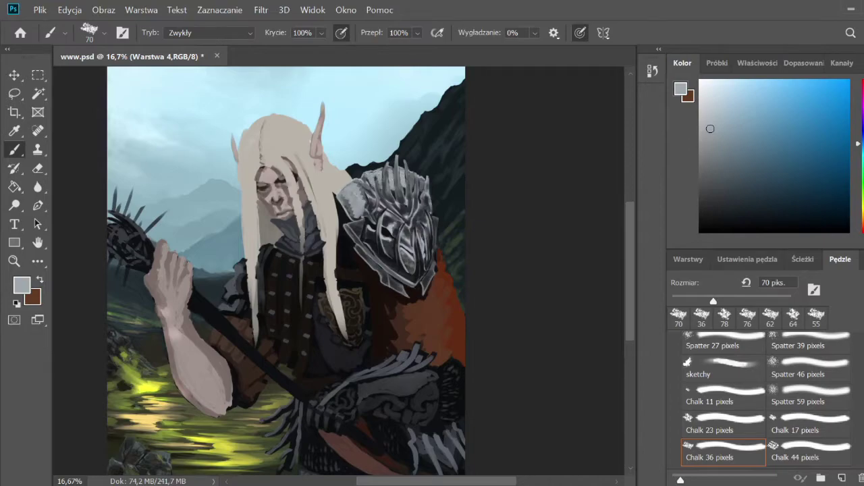
# - Pick a near-black, enlarge the brush to 85 px, and sample a mid grey
pyautogui.keyDown('alt'); pyautogui.click(370, 179); pyautogui.keyUp('alt')
pyautogui.keyDown('alt'); pyautogui.click(417, 184); pyautogui.keyUp('alt')
pyautogui.keyDown('alt'); pyautogui.click(349, 233); pyautogui.keyUp('alt')
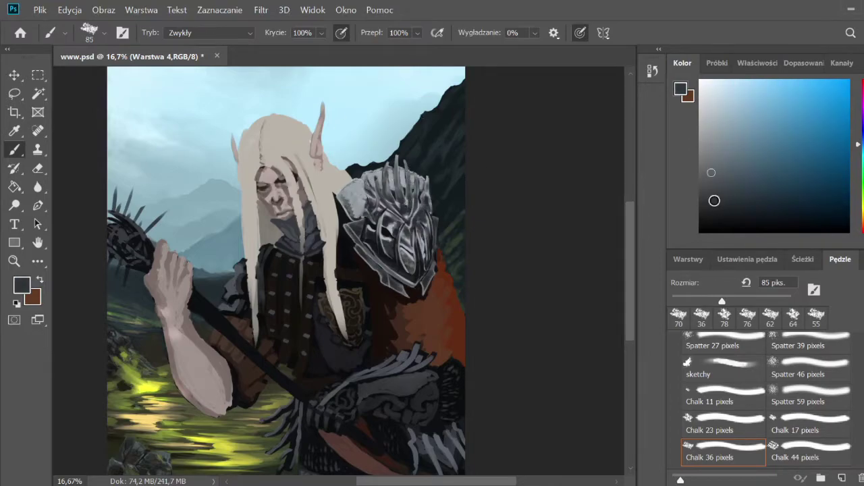
pyautogui.keyDown('alt'); pyautogui.click(360, 185); pyautogui.keyUp('alt')
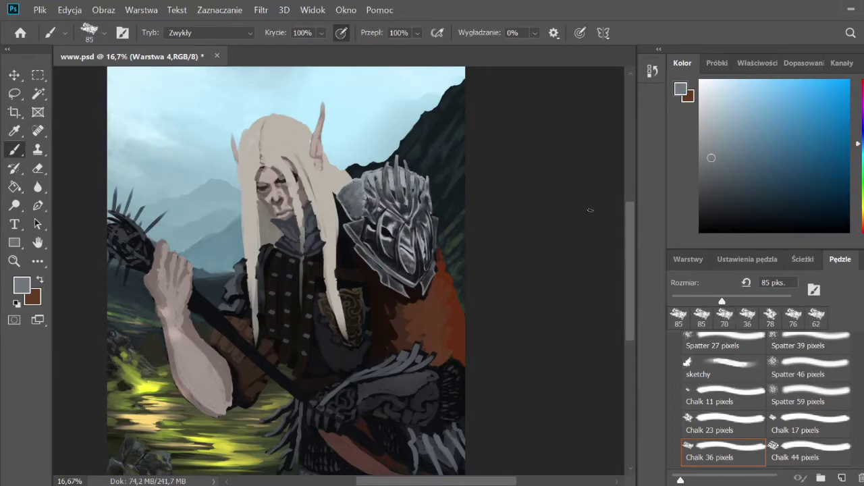
# - Paint dark olive-green strokes over the helmet spikes and its lower right
pyautogui.keyDown('alt'); pyautogui.click(375, 168); pyautogui.keyUp('alt')
pyautogui.keyDown('alt'); pyautogui.click(378, 165); pyautogui.keyUp('alt')
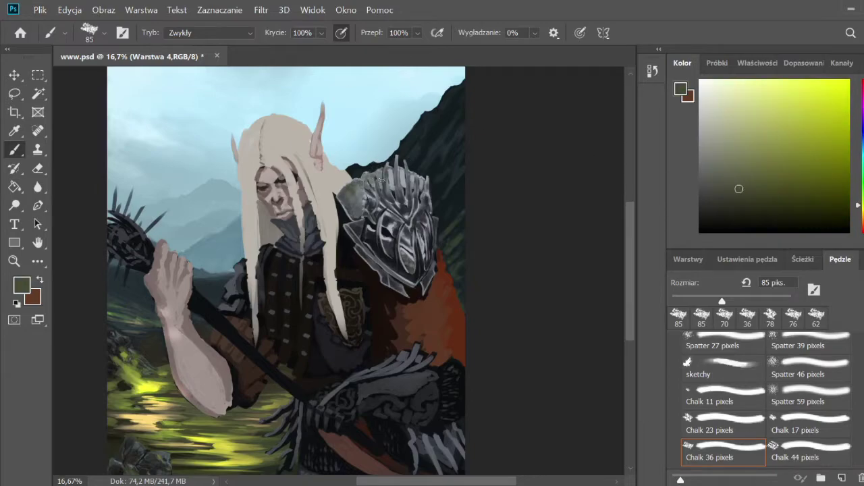
pyautogui.moveTo(390, 174); pyautogui.dragTo(419, 177)
pyautogui.moveTo(389, 224); pyautogui.dragTo(405, 200)
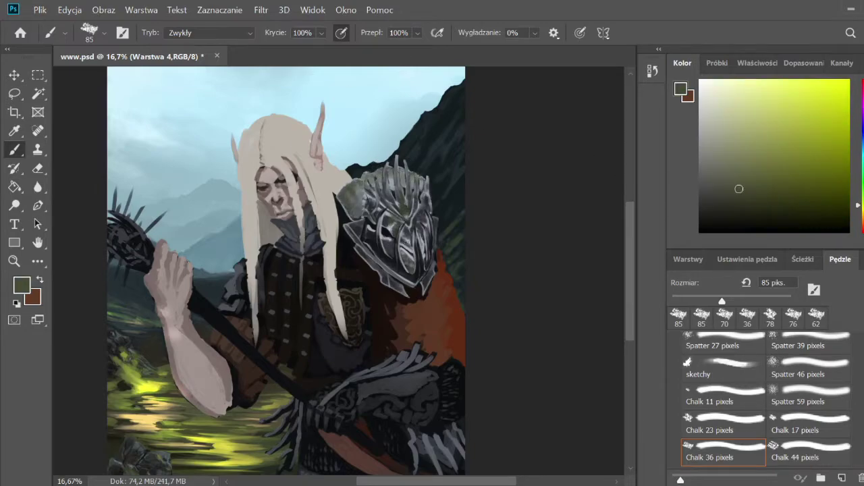
# - Adjust the colour through lighter olive and dark grey-green tones, ending on brown
pyautogui.click(748, 167)
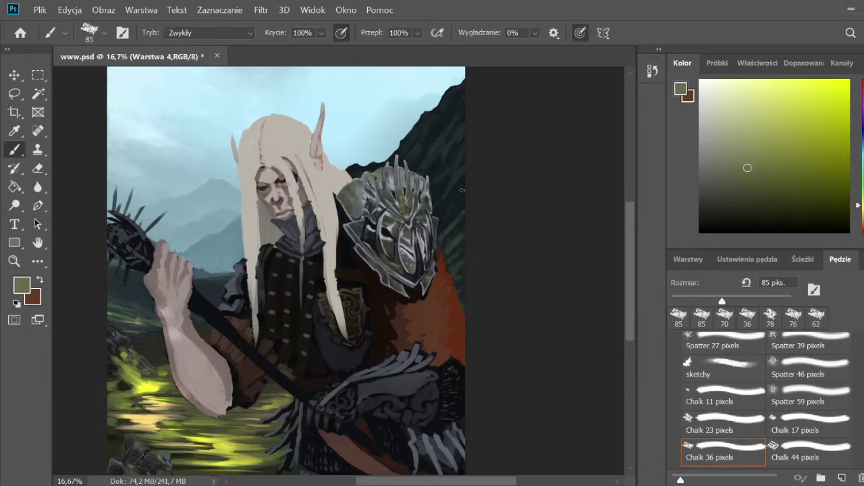
pyautogui.keyDown('alt'); pyautogui.click(374, 225); pyautogui.keyUp('alt')
pyautogui.keyDown('alt'); pyautogui.click(365, 201); pyautogui.keyUp('alt')
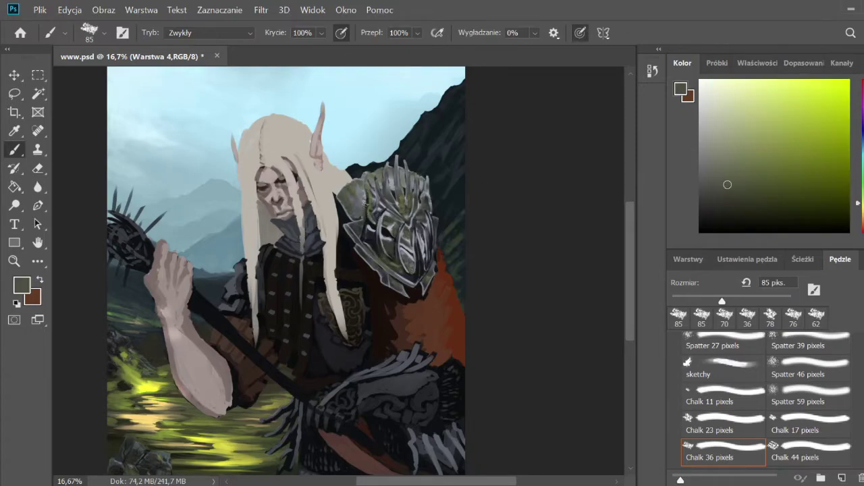
pyautogui.keyDown('alt'); pyautogui.click(429, 192); pyautogui.keyUp('alt')
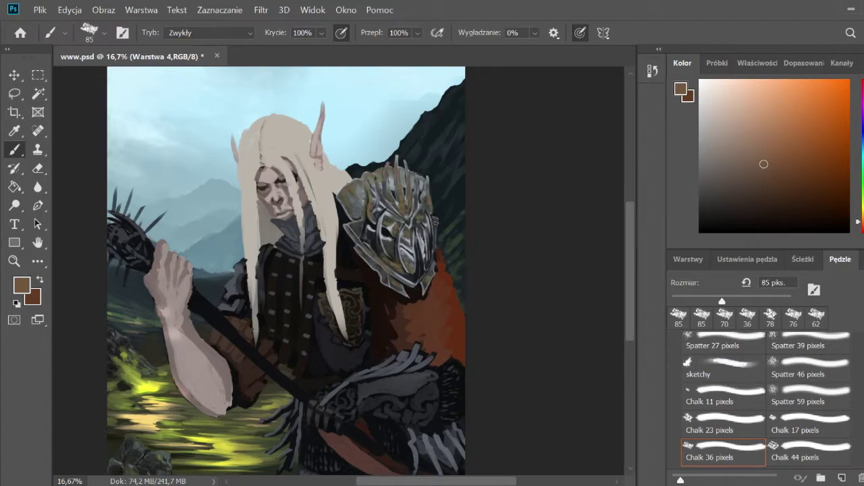
# - Select the Chalk 23 brush at 142 px and sample reddish and dark browns from the cloak
pyautogui.keyDown('alt'); pyautogui.click(433, 270); pyautogui.keyUp('alt')
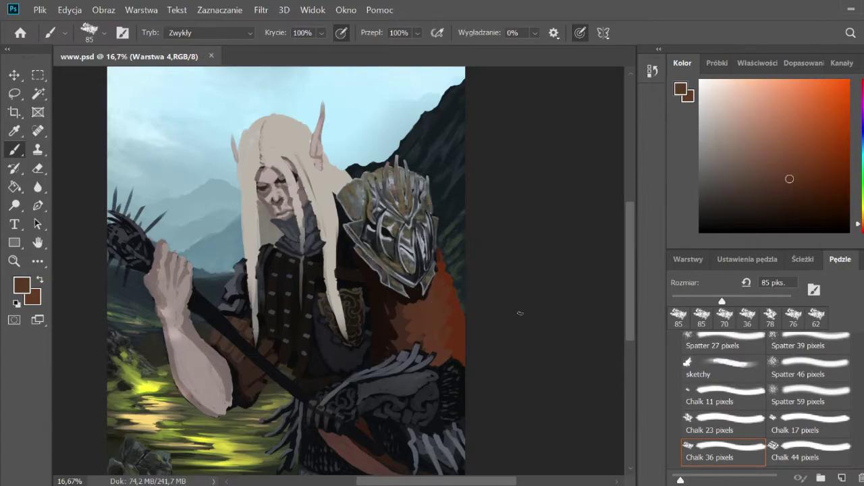
pyautogui.click(717, 425)
pyautogui.keyDown('alt'); pyautogui.click(406, 340); pyautogui.keyUp('alt')
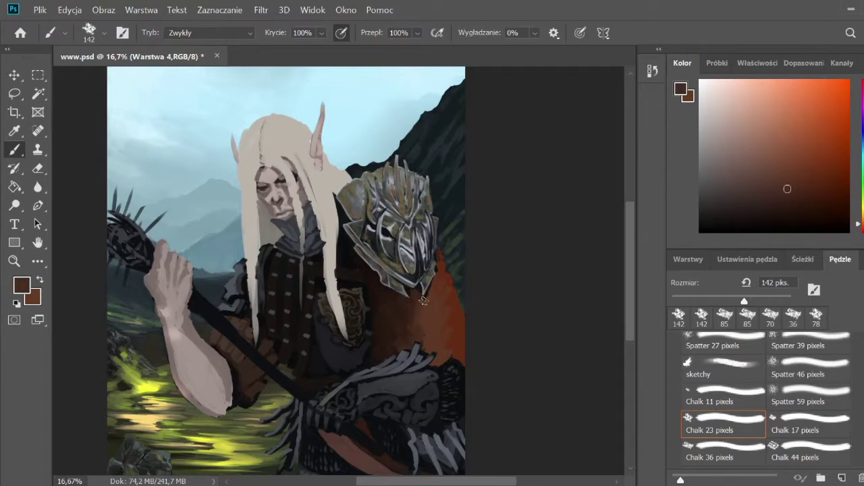
pyautogui.keyDown('alt'); pyautogui.click(447, 292); pyautogui.keyUp('alt')
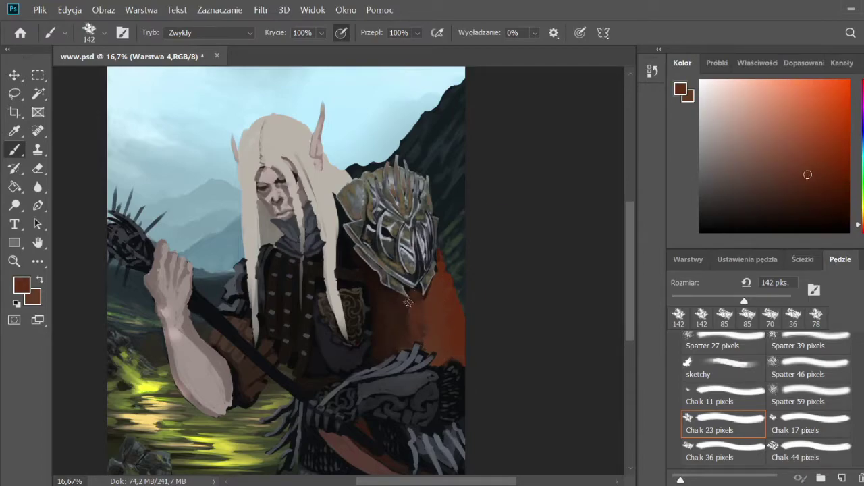
pyautogui.keyDown('alt'); pyautogui.click(435, 316); pyautogui.keyUp('alt')
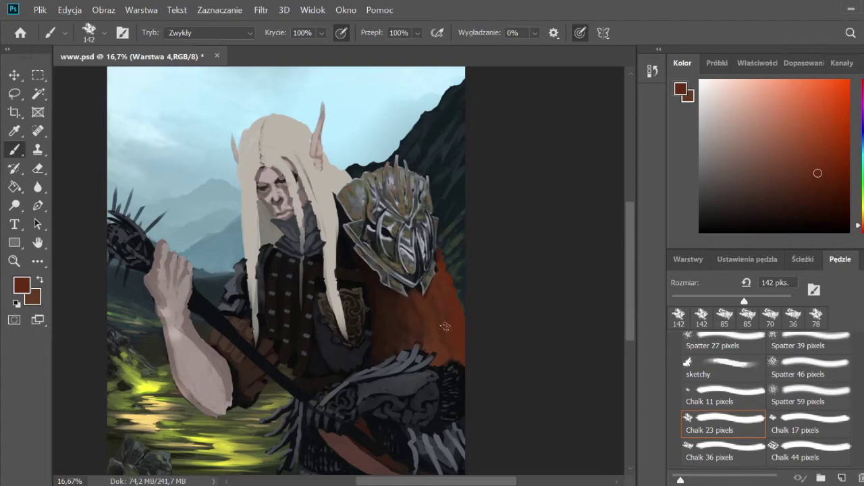
pyautogui.keyDown('alt'); pyautogui.click(409, 329); pyautogui.keyUp('alt')
# - Switch to the Chalk 36 brush at 98 px and paint scale strokes across the red cloak
pyautogui.keyDown('alt'); pyautogui.click(422, 311); pyautogui.keyUp('alt')
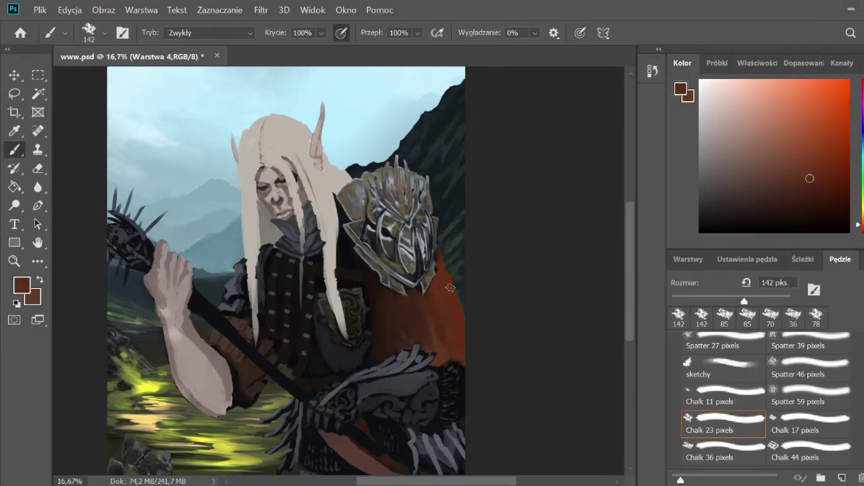
pyautogui.click(710, 450)
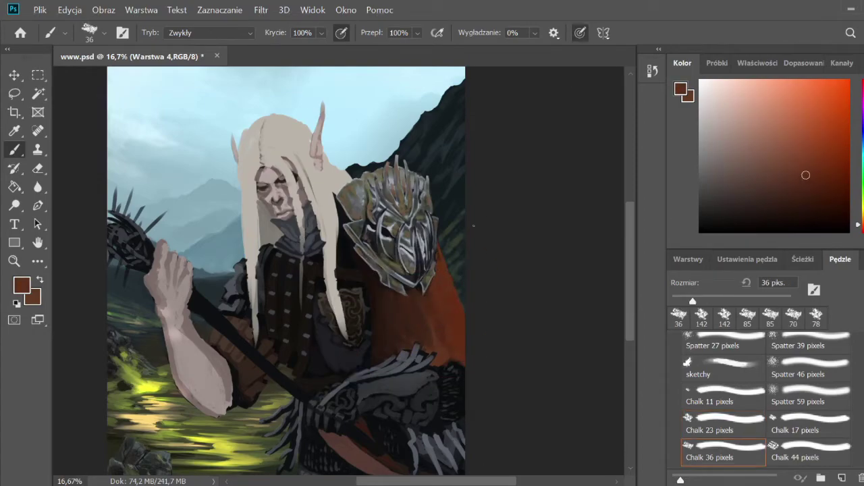
pyautogui.click(781, 195)
pyautogui.moveTo(692, 302); pyautogui.dragTo(730, 301)
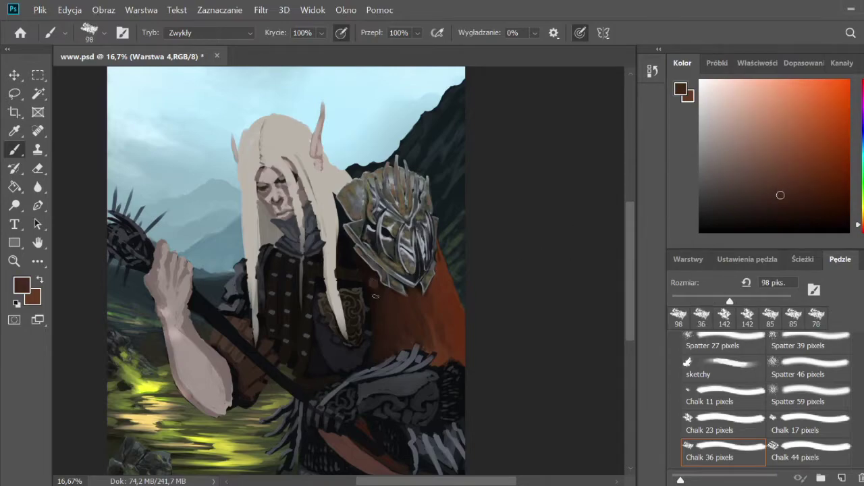
pyautogui.moveTo(381, 328)
pyautogui.mouseDown()
pyautogui.moveTo(385, 344)
pyautogui.moveTo(388, 318)
pyautogui.moveTo(391, 338)
pyautogui.moveTo(405, 332)
pyautogui.moveTo(417, 294)
pyautogui.mouseUp()
pyautogui.keyDown('alt'); pyautogui.click(393, 307); pyautogui.keyUp('alt')
pyautogui.moveTo(415, 338)
pyautogui.mouseDown()
pyautogui.moveTo(431, 297)
pyautogui.moveTo(460, 351)
pyautogui.mouseUp()
# - Add brighter red scales beside the helmet and near-black shadowed scales on the cloak
pyautogui.keyDown('alt'); pyautogui.click(426, 303); pyautogui.keyUp('alt')
pyautogui.keyDown('alt'); pyautogui.click(453, 347); pyautogui.keyUp('alt')
pyautogui.moveTo(446, 306)
pyautogui.mouseDown()
pyautogui.moveTo(440, 274)
pyautogui.moveTo(456, 296)
pyautogui.mouseUp()
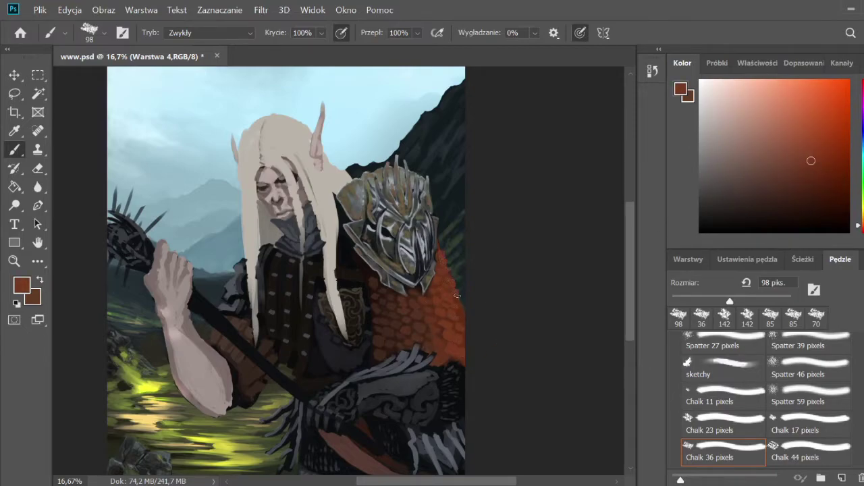
pyautogui.keyDown('alt'); pyautogui.click(373, 281); pyautogui.keyUp('alt')
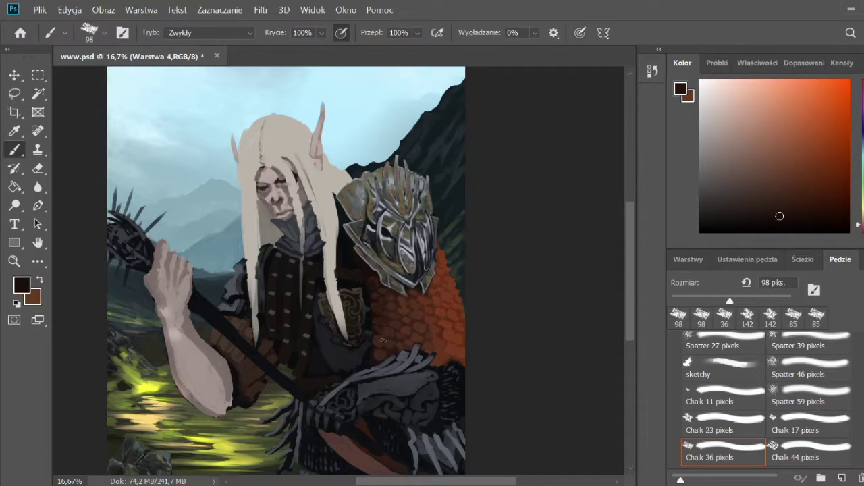
pyautogui.moveTo(383, 340)
pyautogui.mouseDown()
pyautogui.moveTo(398, 327)
pyautogui.moveTo(422, 325)
pyautogui.mouseUp()
pyautogui.keyDown('alt'); pyautogui.click(401, 296); pyautogui.keyUp('alt')
pyautogui.keyDown('alt'); pyautogui.click(431, 306); pyautogui.keyUp('alt')
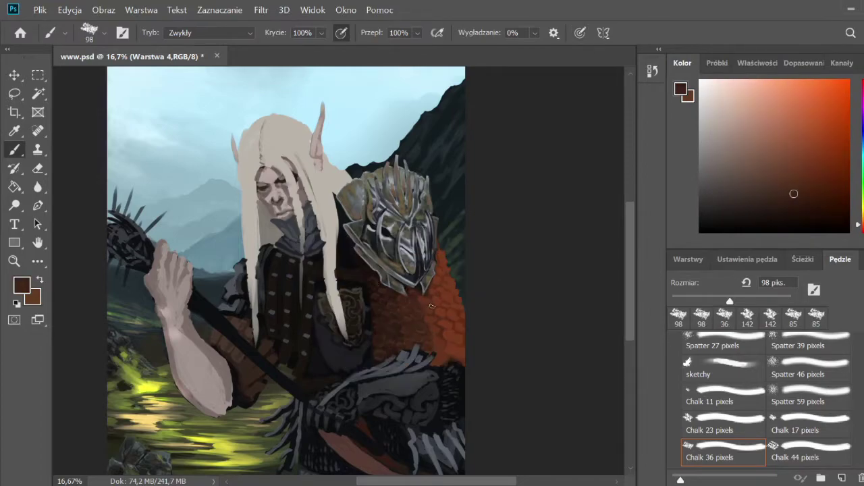
pyautogui.keyDown('alt'); pyautogui.click(446, 319); pyautogui.keyUp('alt')
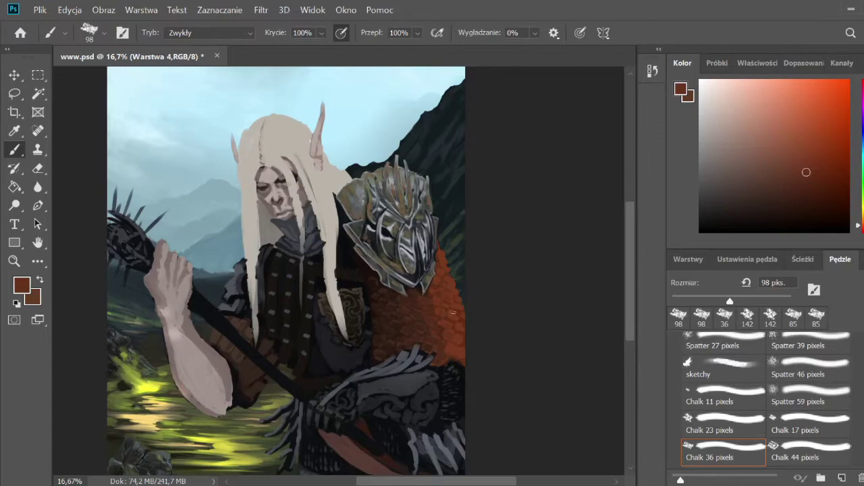
pyautogui.hotkey('ctrl', 's')
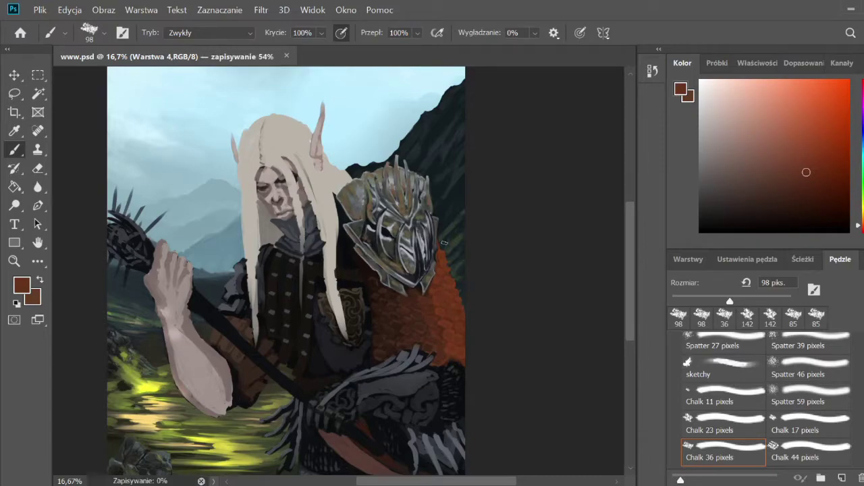
# - Zoom in and shade the cloak scales with very dark brown using a 69 px Chalk brush
pyautogui.keyDown('alt'); pyautogui.click(382, 296); pyautogui.keyUp('alt')
pyautogui.scroll(1, 486, 264)
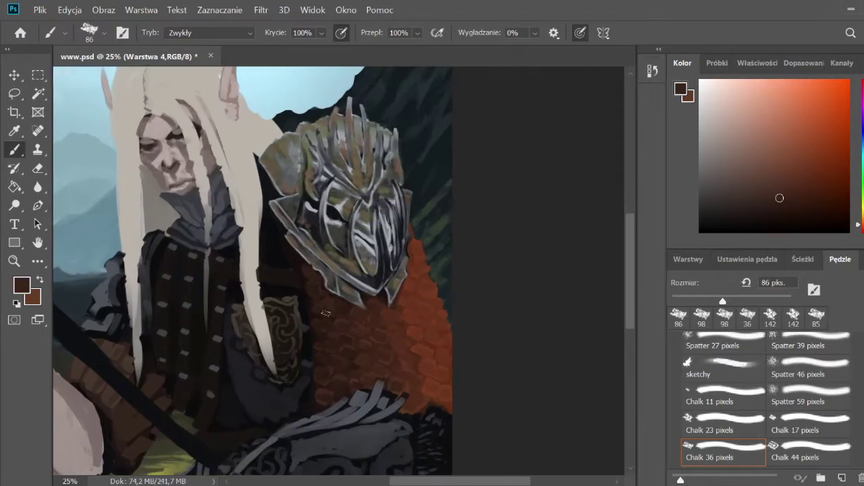
pyautogui.keyDown('alt'); pyautogui.click(370, 336); pyautogui.keyUp('alt')
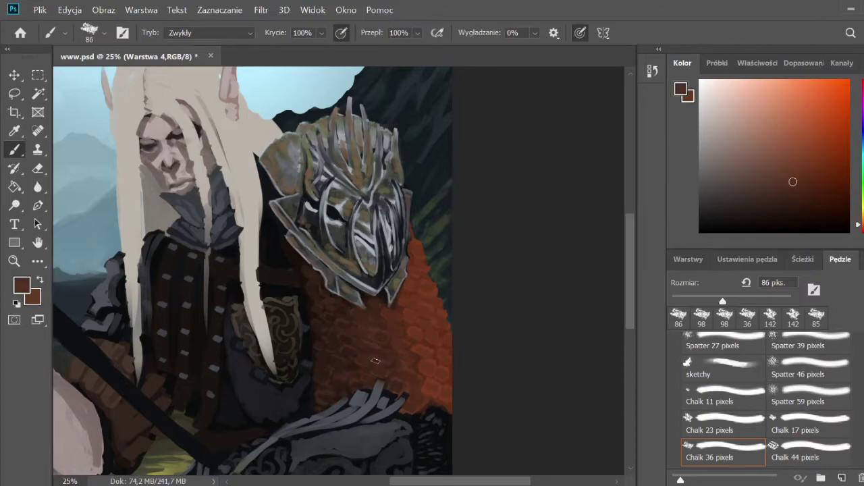
pyautogui.keyDown('alt'); pyautogui.click(440, 334); pyautogui.keyUp('alt')
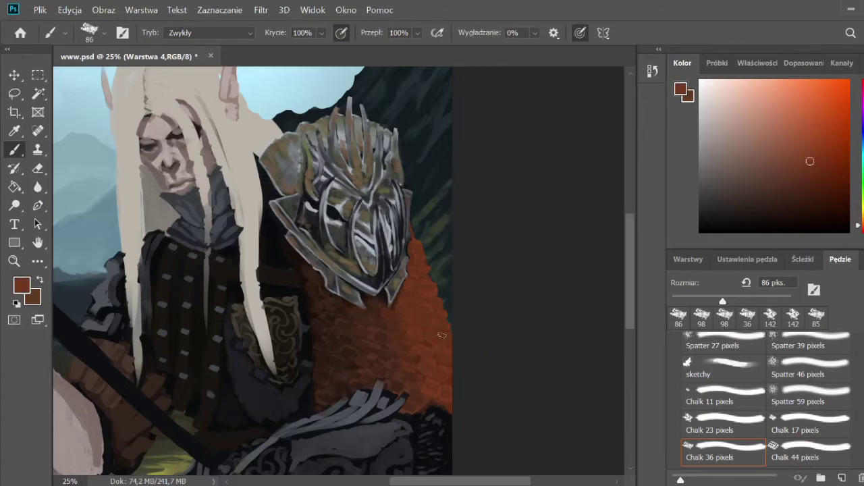
pyautogui.keyDown('alt'); pyautogui.click(316, 338); pyautogui.keyUp('alt')
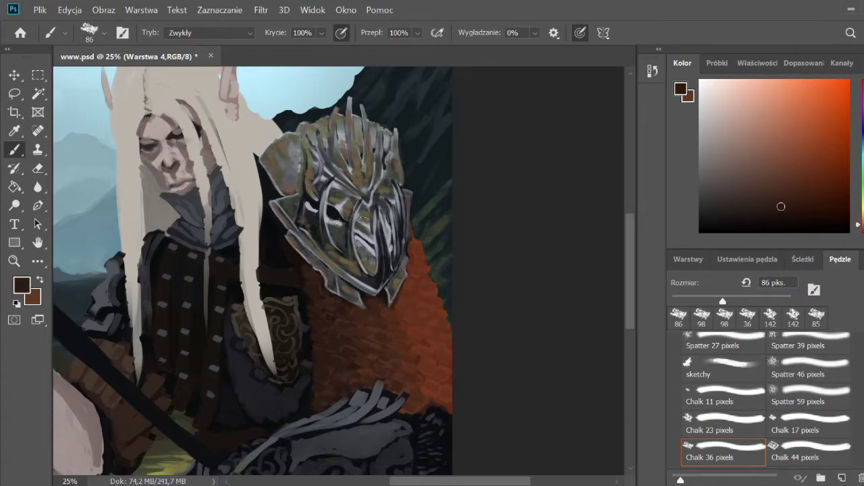
pyautogui.keyDown('alt'); pyautogui.click(337, 319); pyautogui.keyUp('alt')
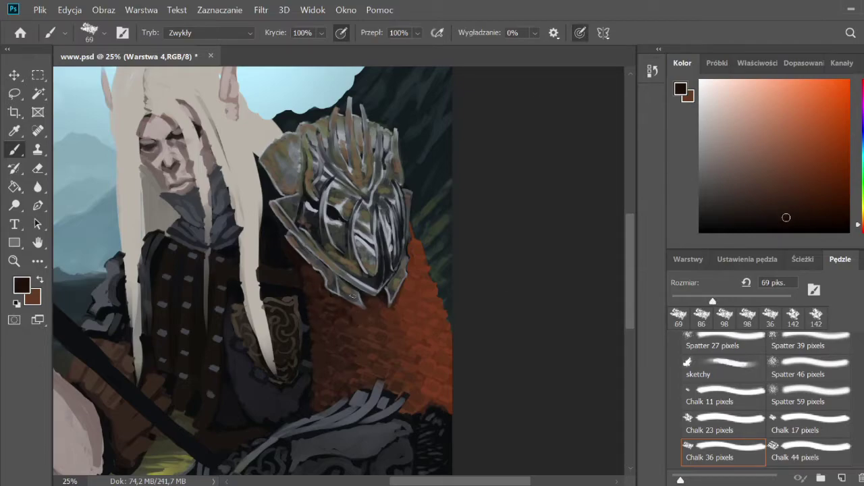
pyautogui.moveTo(398, 312)
pyautogui.mouseDown()
pyautogui.moveTo(358, 335)
pyautogui.moveTo(362, 378)
pyautogui.moveTo(400, 305)
pyautogui.moveTo(395, 346)
pyautogui.moveTo(410, 399)
pyautogui.moveTo(415, 349)
pyautogui.mouseUp()
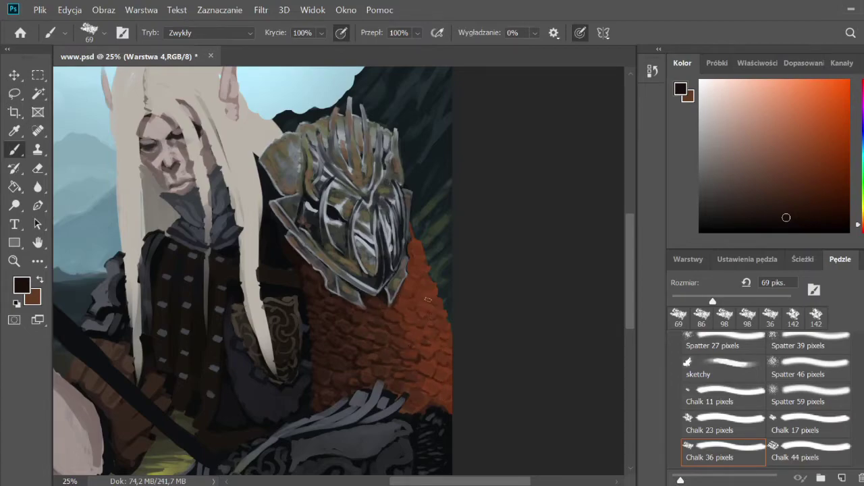
# - Pick dark reddish and brighter red tones, then zoom out to see the whole painting
pyautogui.keyDown('alt'); pyautogui.click(356, 334); pyautogui.keyUp('alt')
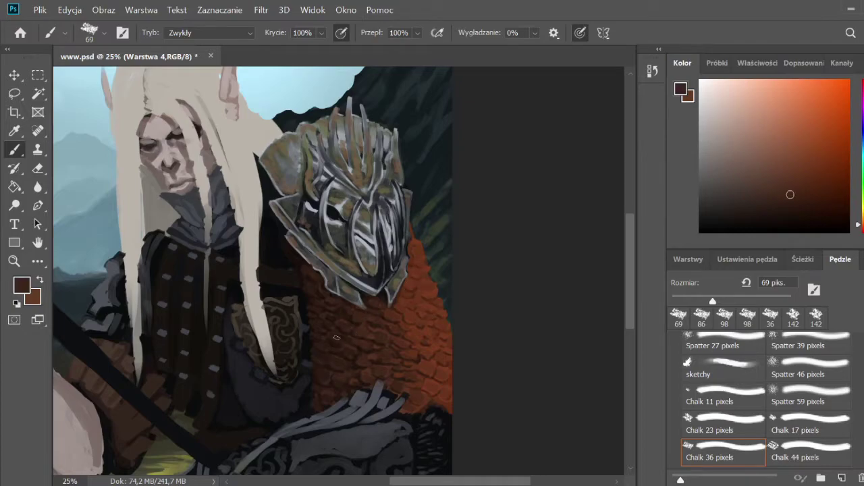
pyautogui.keyDown('alt'); pyautogui.click(373, 329); pyautogui.keyUp('alt')
pyautogui.keyDown('alt'); pyautogui.click(407, 329); pyautogui.keyUp('alt')
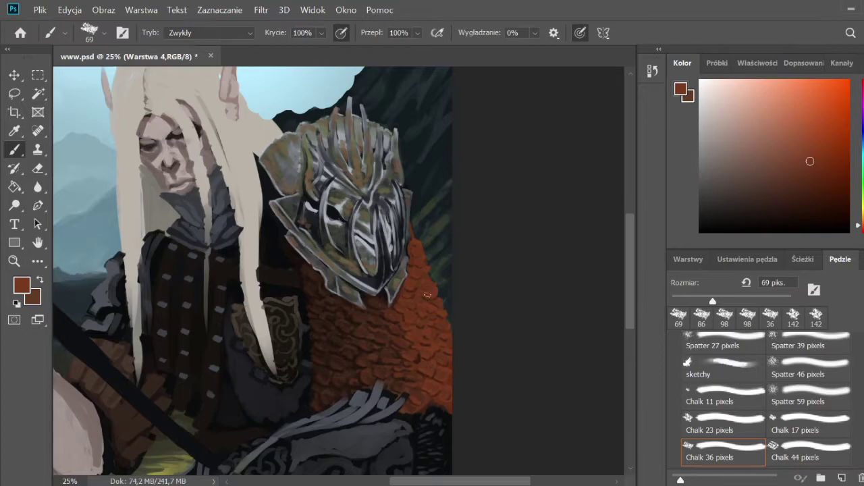
pyautogui.hotkey('ctrl', '-')
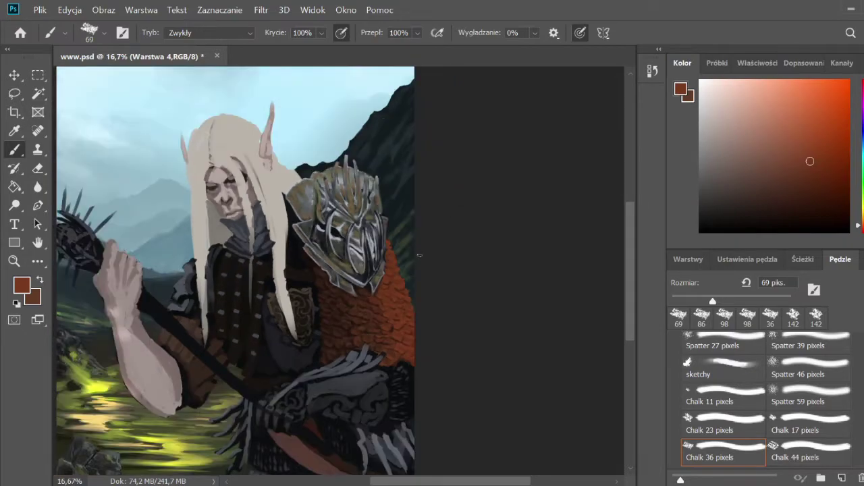
# - Try brightening the helmet and orange scales with Dodge, undo it, and save the painting
pyautogui.press('o')
pyautogui.moveTo(385, 203)
pyautogui.mouseDown()
pyautogui.moveTo(376, 345)
pyautogui.moveTo(337, 177)
pyautogui.mouseUp()
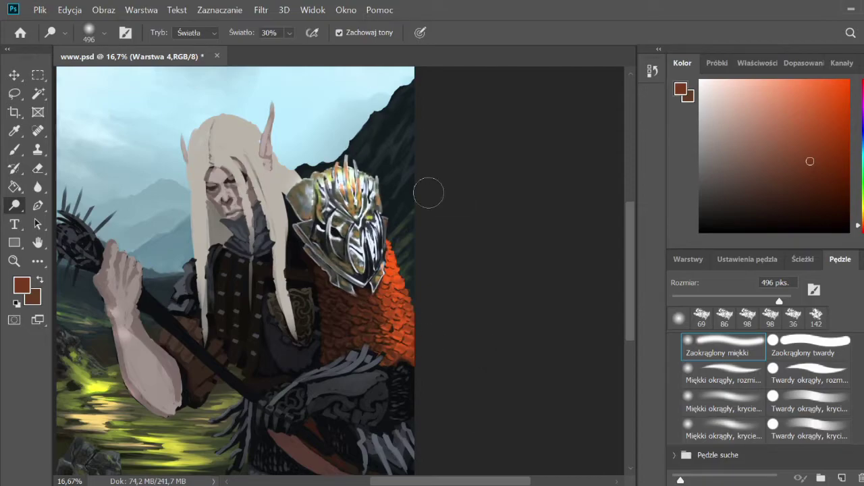
pyautogui.hotkey('ctrl', 'z')
pyautogui.hotkey('ctrl', 'z')
pyautogui.hotkey('ctrl', 's')
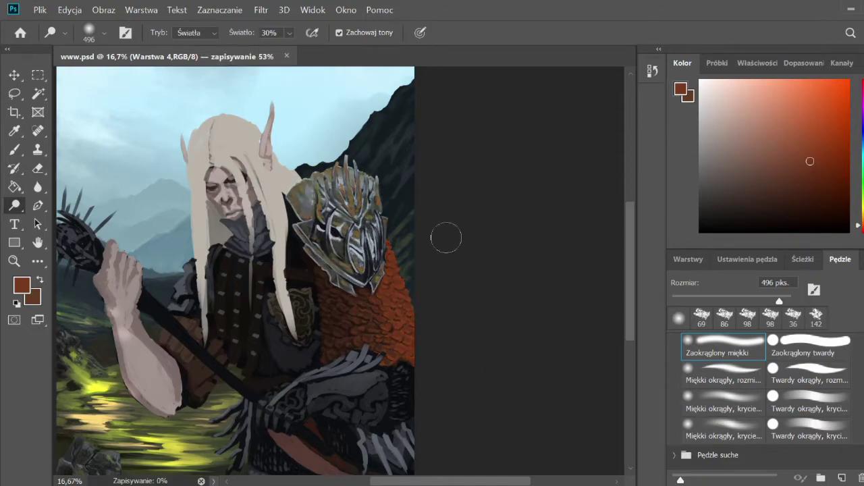
# - Return to the Chalk brush and try light beige-grey and dark brown colours
pyautogui.press('b')
pyautogui.keyDown('alt'); pyautogui.click(167, 145); pyautogui.keyUp('alt')
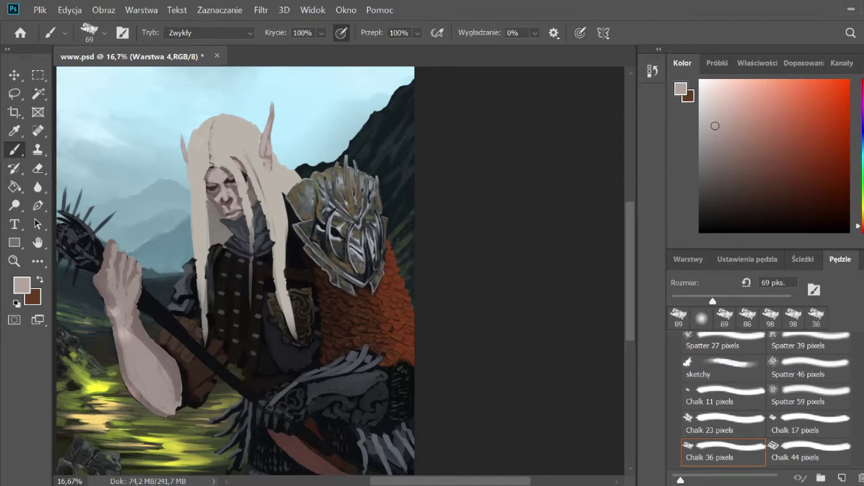
pyautogui.keyDown('alt'); pyautogui.click(223, 192); pyautogui.keyUp('alt')
pyautogui.keyDown('alt'); pyautogui.click(228, 195); pyautogui.keyUp('alt')
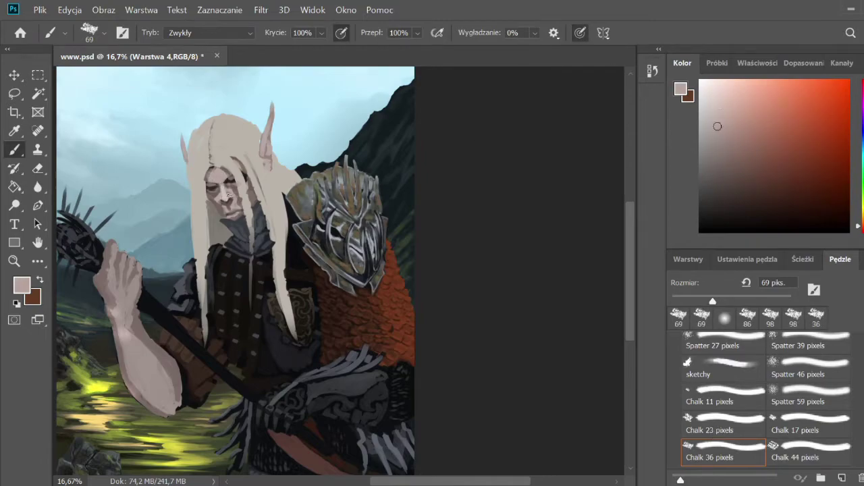
pyautogui.keyDown('alt'); pyautogui.click(231, 193); pyautogui.keyUp('alt')
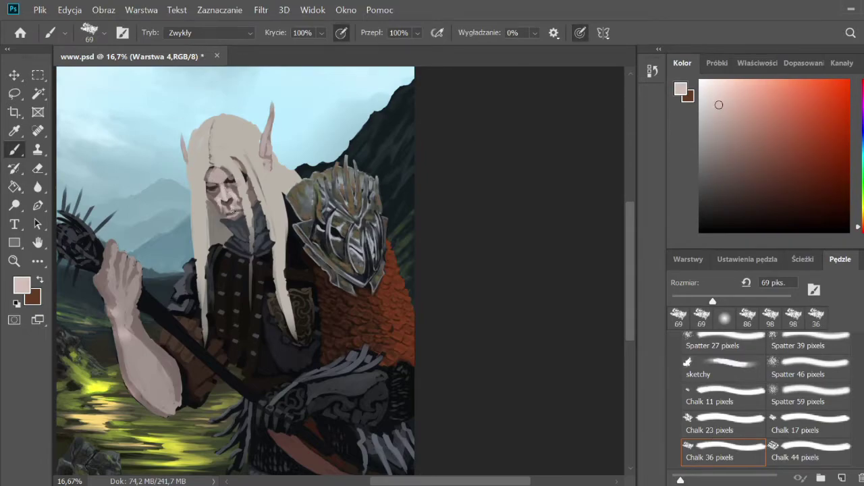
pyautogui.keyDown('alt'); pyautogui.click(226, 207); pyautogui.keyUp('alt')
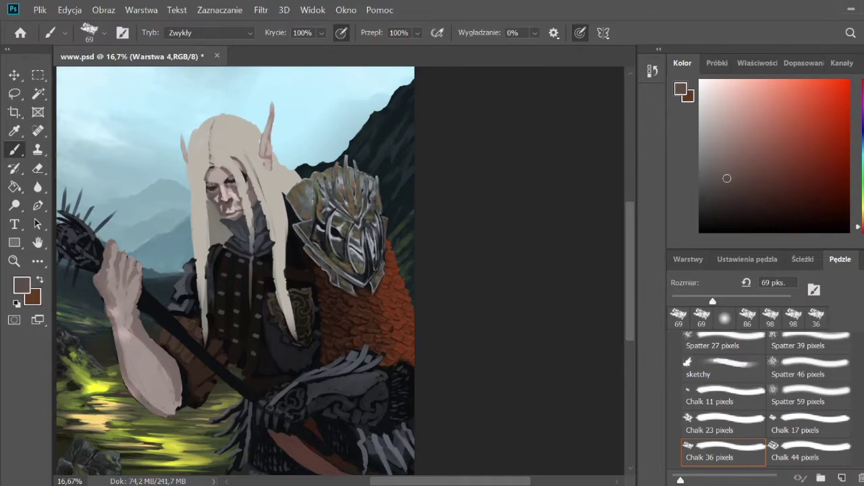
pyautogui.keyDown('alt'); pyautogui.click(231, 194); pyautogui.keyUp('alt')
pyautogui.keyDown('alt'); pyautogui.click(227, 207); pyautogui.keyUp('alt')
pyautogui.keyDown('alt'); pyautogui.click(225, 210); pyautogui.keyUp('alt')
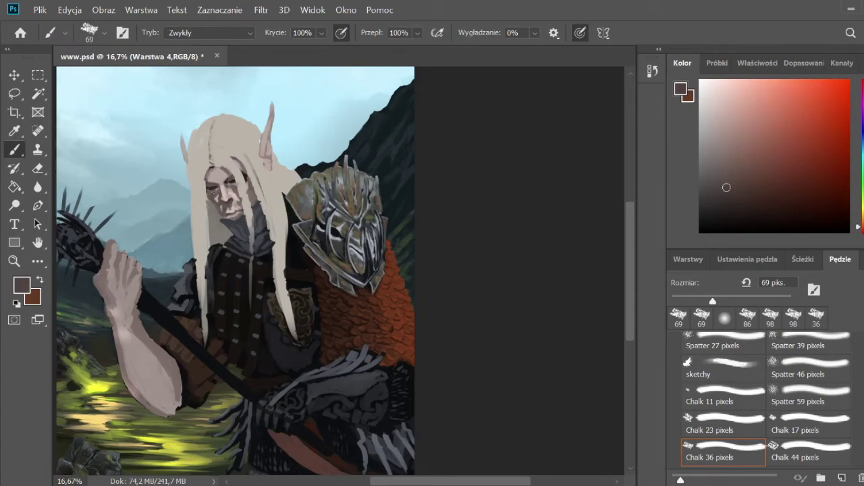
# - Test grey-brown, orange and red shades, sample the face's skin tone, then settle on dark brown
pyautogui.keyDown('alt'); pyautogui.click(231, 194); pyautogui.keyUp('alt')
pyautogui.keyDown('alt'); pyautogui.click(227, 207); pyautogui.keyUp('alt')
pyautogui.keyDown('alt'); pyautogui.click(258, 179); pyautogui.keyUp('alt')
pyautogui.keyDown('alt'); pyautogui.click(237, 187); pyautogui.keyUp('alt')
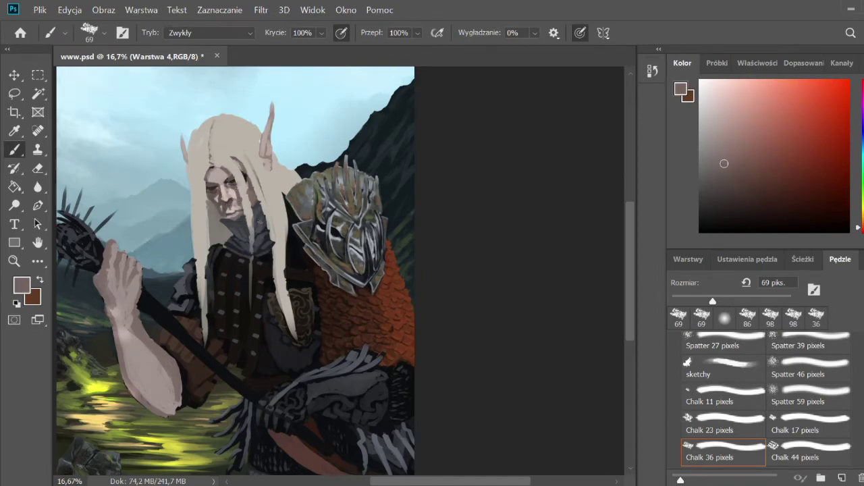
pyautogui.keyDown('alt'); pyautogui.click(251, 188); pyautogui.keyUp('alt')
pyautogui.keyDown('alt'); pyautogui.click(256, 202); pyautogui.keyUp('alt')
pyautogui.keyDown('alt'); pyautogui.click(256, 202); pyautogui.keyUp('alt')
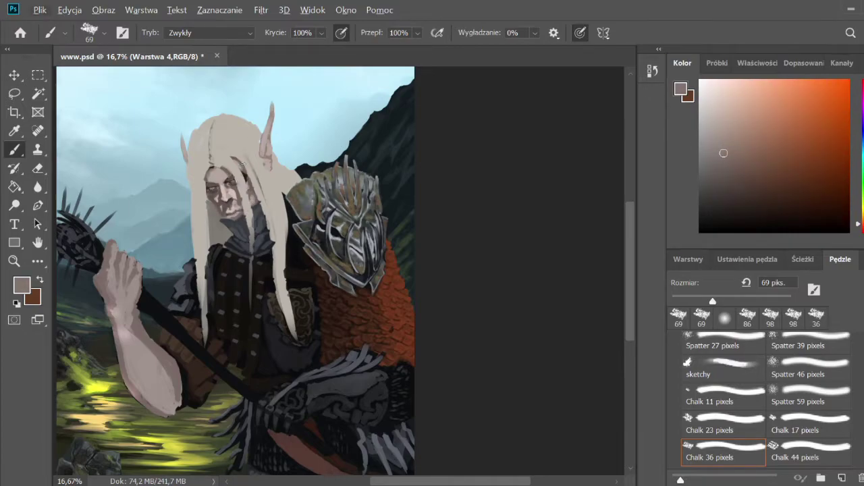
pyautogui.keyDown('alt'); pyautogui.click(242, 165); pyautogui.keyUp('alt')
pyautogui.keyDown('alt'); pyautogui.click(221, 181); pyautogui.keyUp('alt')
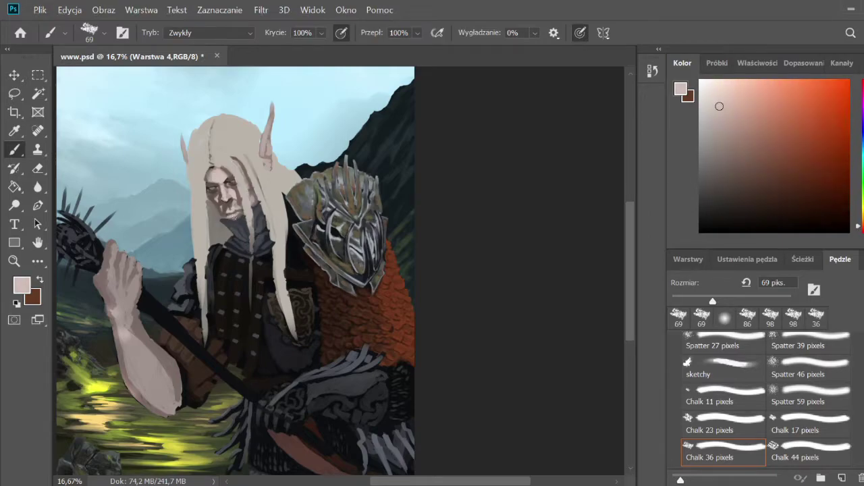
pyautogui.keyDown('alt'); pyautogui.click(235, 217); pyautogui.keyUp('alt')
# - Lasso the elf's face, reshape it with Free Transform, and commit the change
pyautogui.press('l')
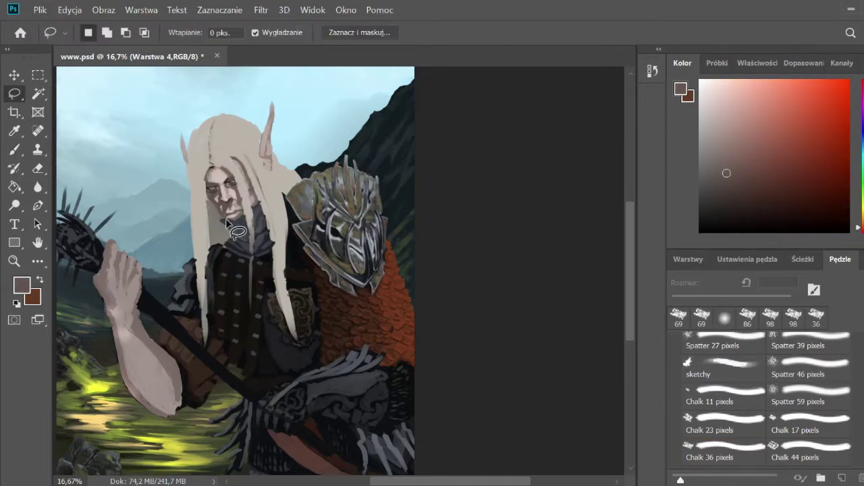
pyautogui.moveTo(207, 199); pyautogui.dragTo(213, 209)
pyautogui.hotkey('ctrl', 't')
pyautogui.moveTo(262, 155); pyautogui.dragTo(254, 293)
pyautogui.press('Return')
pyautogui.press('b')
pyautogui.keyDown('alt'); pyautogui.click(259, 162); pyautogui.keyUp('alt')
# - Paint a light hair strand and give the eyes a red-salmon glow with near-black sockets
pyautogui.keyDown('alt'); pyautogui.click(241, 158); pyautogui.keyUp('alt')
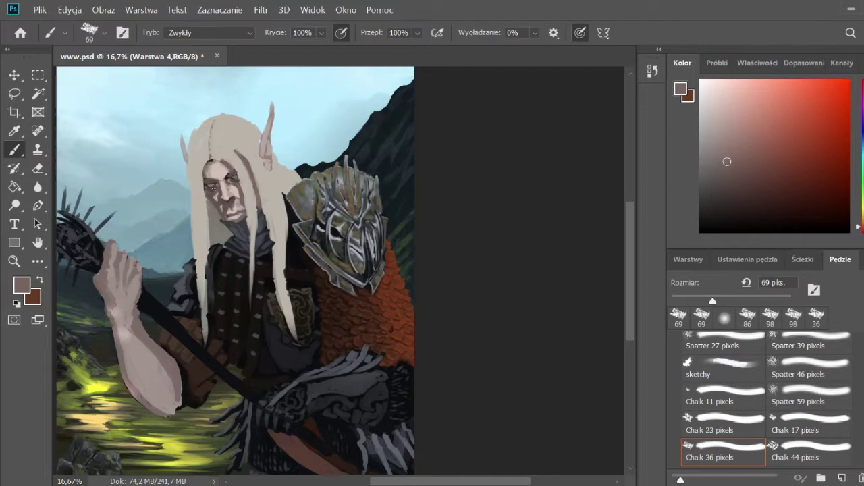
pyautogui.scroll(2, 262, 172)
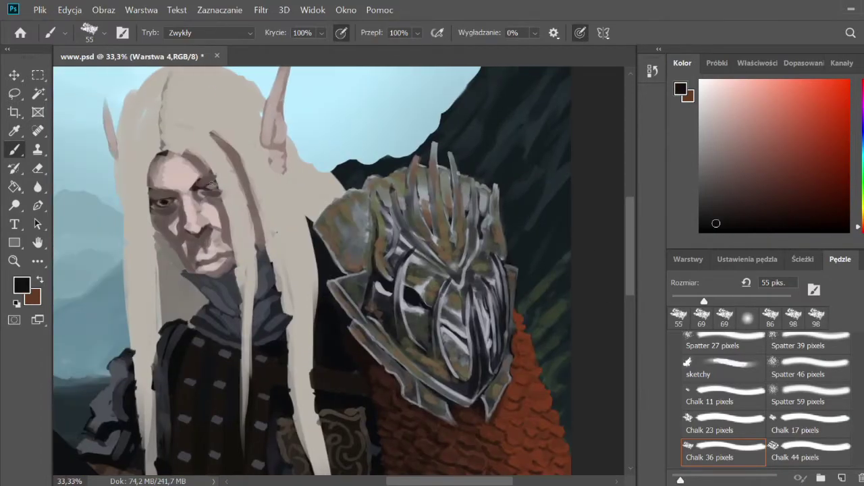
pyautogui.click(812, 104)
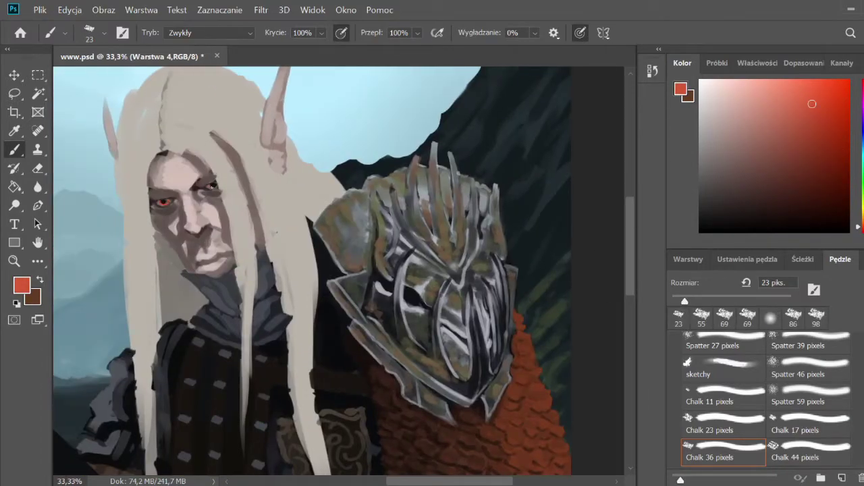
pyautogui.click(766, 96)
pyautogui.moveTo(776, 181); pyautogui.dragTo(754, 212)
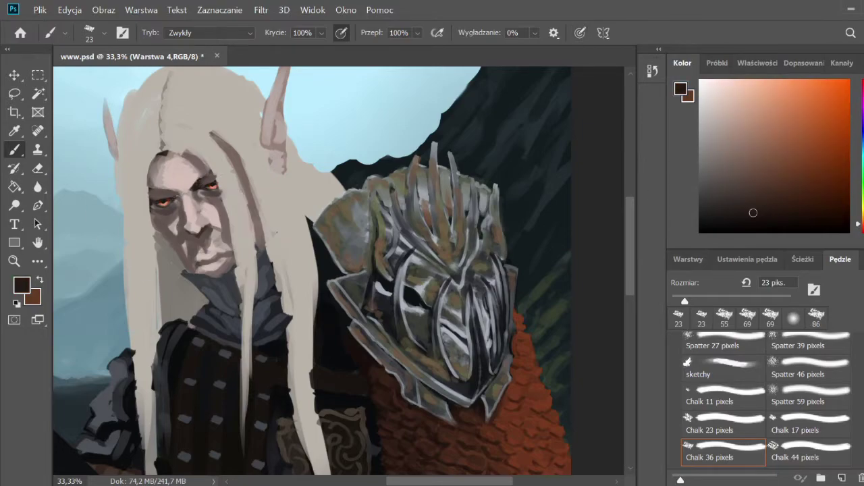
pyautogui.keyDown('alt'); pyautogui.click(195, 194); pyautogui.keyUp('alt')
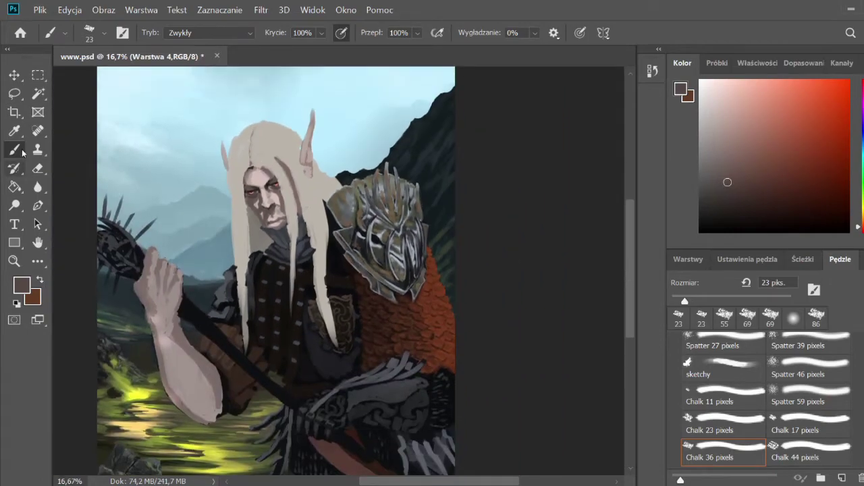
# - Sample grass and skin tones and paint light strokes along the forearm and hand
pyautogui.keyDown('alt'); pyautogui.click(151, 351); pyautogui.keyUp('alt')
pyautogui.keyDown('alt'); pyautogui.click(147, 358); pyautogui.keyUp('alt')
pyautogui.keyDown('alt'); pyautogui.click(166, 382); pyautogui.keyUp('alt')
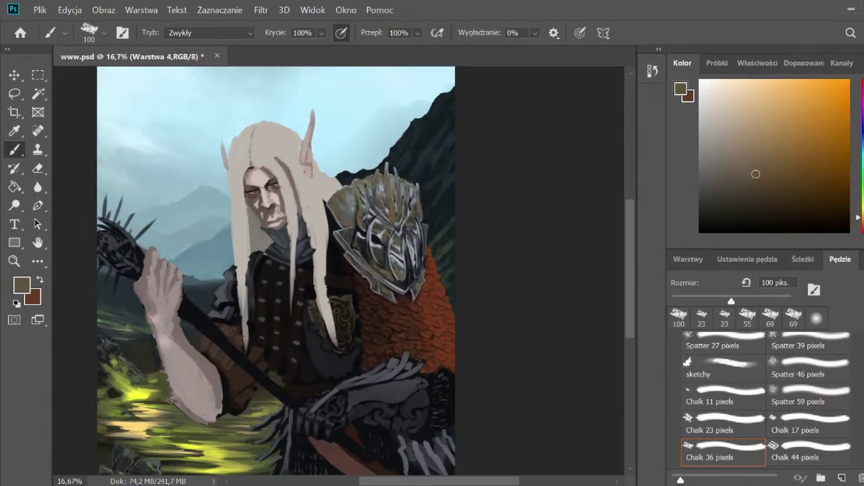
pyautogui.keyDown('alt'); pyautogui.click(183, 409); pyautogui.keyUp('alt')
pyautogui.keyDown('alt'); pyautogui.click(196, 415); pyautogui.keyUp('alt')
pyautogui.moveTo(155, 334)
pyautogui.mouseDown()
pyautogui.moveTo(185, 405)
pyautogui.moveTo(214, 422)
pyautogui.moveTo(222, 413)
pyautogui.moveTo(169, 320)
pyautogui.mouseUp()
# - Sample dark and brighter olive greens from the grass, then pick black with a 76 px brush
pyautogui.keyDown('alt'); pyautogui.click(167, 345); pyautogui.keyUp('alt')
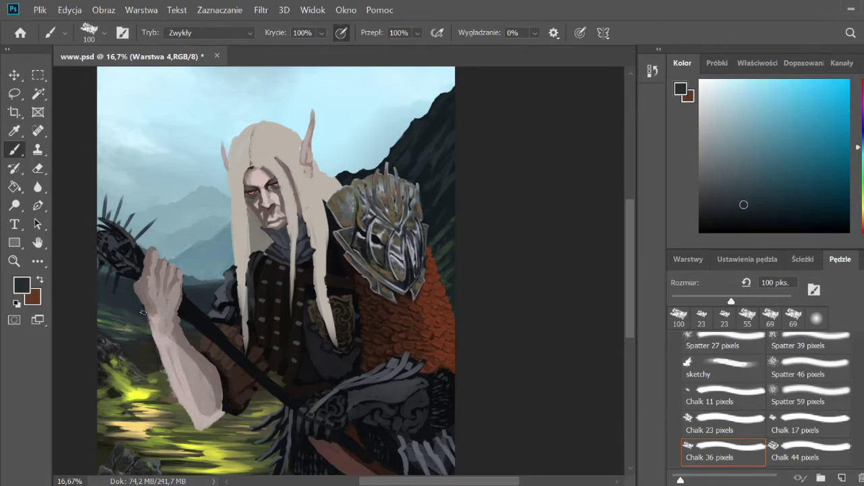
pyautogui.keyDown('alt'); pyautogui.click(173, 368); pyautogui.keyUp('alt')
pyautogui.keyDown('alt'); pyautogui.click(168, 384); pyautogui.keyUp('alt')
pyautogui.keyDown('alt'); pyautogui.click(178, 406); pyautogui.keyUp('alt')
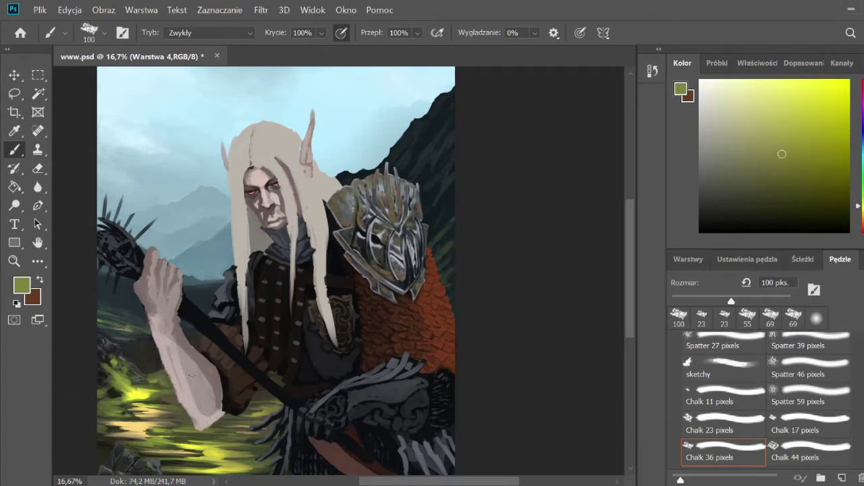
pyautogui.keyDown('alt'); pyautogui.click(225, 317); pyautogui.keyUp('alt')
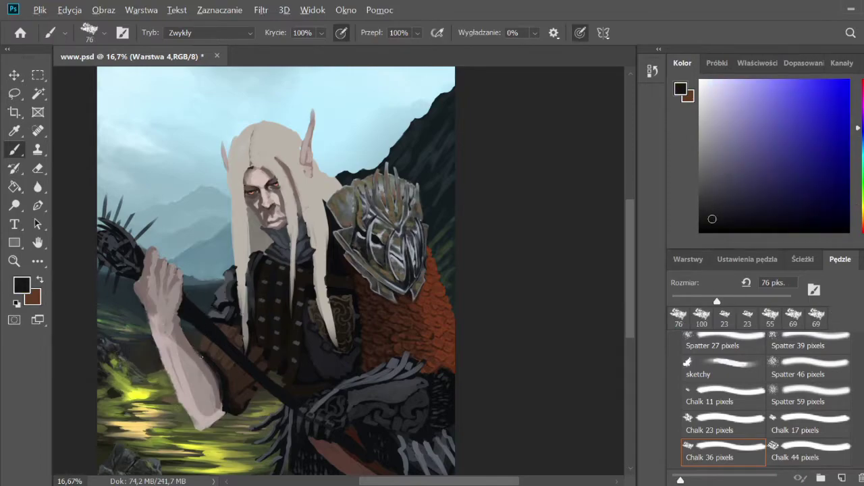
# - Sample pinkish skin and darker olive greens, then save the painting
pyautogui.keyDown('alt'); pyautogui.click(203, 409); pyautogui.keyUp('alt')
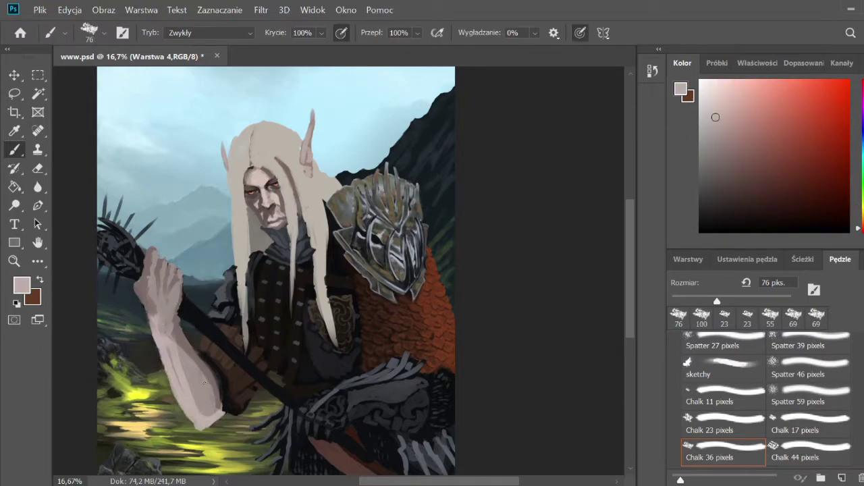
pyautogui.keyDown('alt'); pyautogui.click(190, 430); pyautogui.keyUp('alt')
pyautogui.keyDown('alt'); pyautogui.click(218, 423); pyautogui.keyUp('alt')
pyautogui.keyDown('alt'); pyautogui.click(272, 457); pyautogui.keyUp('alt')
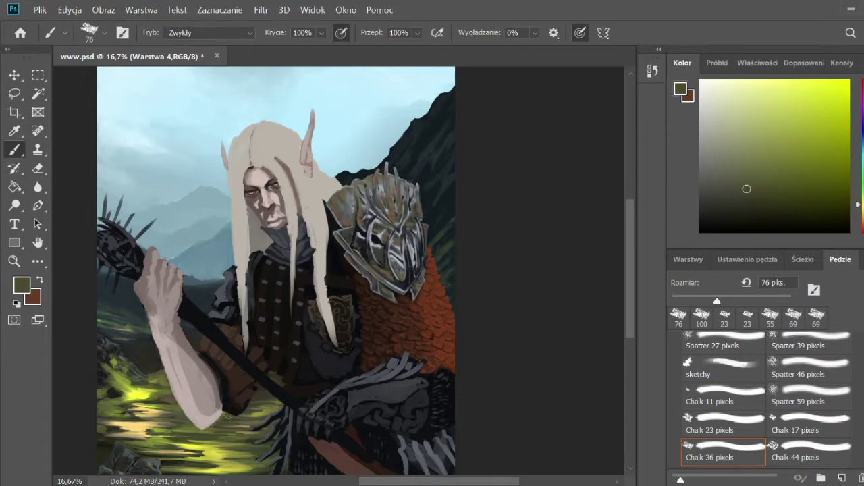
pyautogui.hotkey('ctrl', 's')
# - Darken the ear edge with greyish brown, then paint light beige strands near the forehead with Chalk 11
pyautogui.keyDown('alt'); pyautogui.click(225, 163); pyautogui.keyUp('alt')
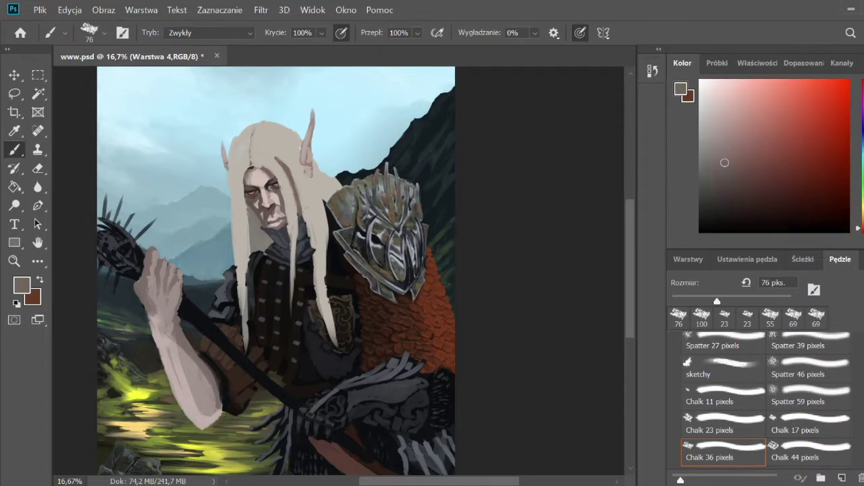
pyautogui.moveTo(307, 164); pyautogui.dragTo(310, 128)
pyautogui.keyDown('alt'); pyautogui.click(263, 149); pyautogui.keyUp('alt')
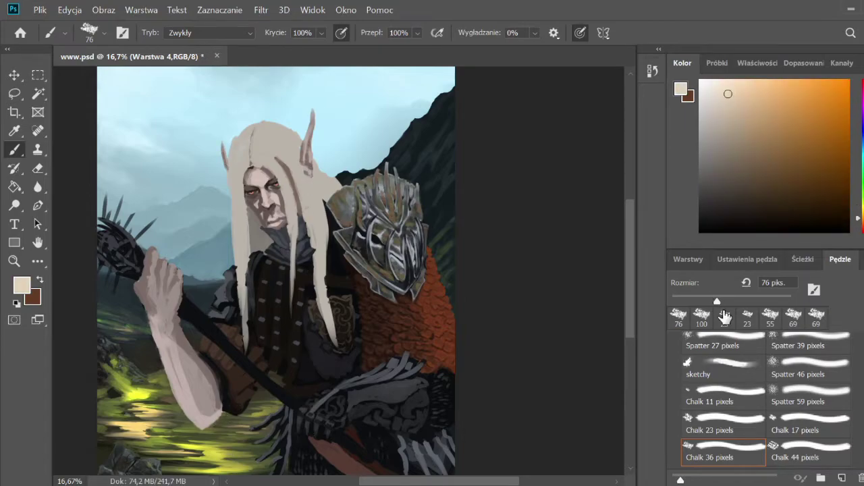
pyautogui.click(722, 395)
pyautogui.moveTo(260, 165)
pyautogui.mouseDown()
pyautogui.moveTo(290, 222)
pyautogui.moveTo(257, 157)
pyautogui.moveTo(292, 270)
pyautogui.mouseUp()
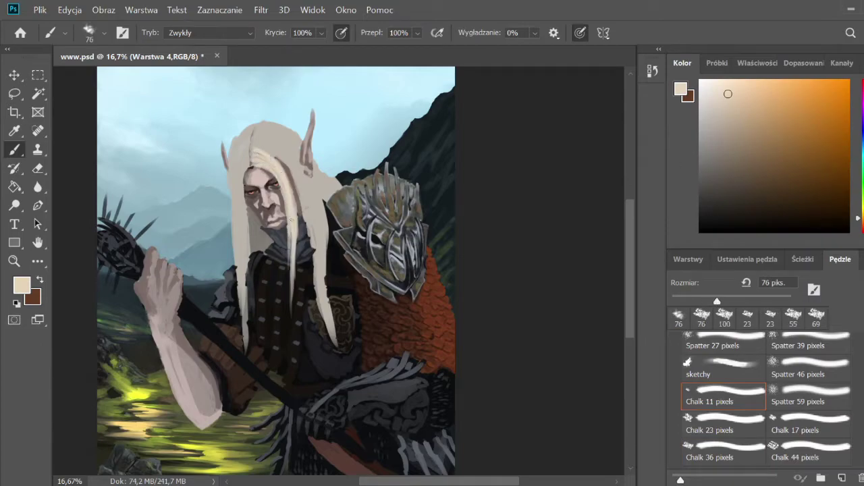
# - Paint light beige strands down the hair, along the armour edge, across the top and right side
pyautogui.moveTo(270, 152)
pyautogui.mouseDown()
pyautogui.moveTo(297, 328)
pyautogui.moveTo(319, 251)
pyautogui.moveTo(308, 189)
pyautogui.mouseUp()
pyautogui.moveTo(256, 133); pyautogui.dragTo(278, 142)
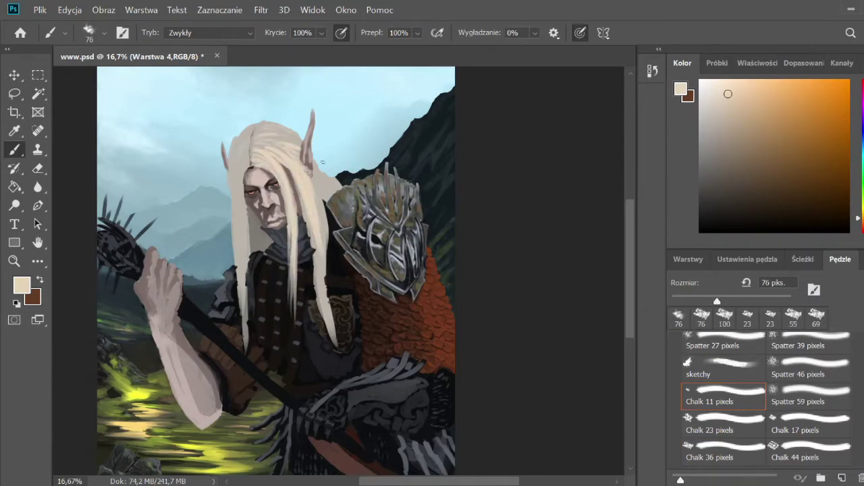
pyautogui.moveTo(316, 166)
pyautogui.mouseDown()
pyautogui.moveTo(341, 186)
pyautogui.moveTo(324, 214)
pyautogui.mouseUp()
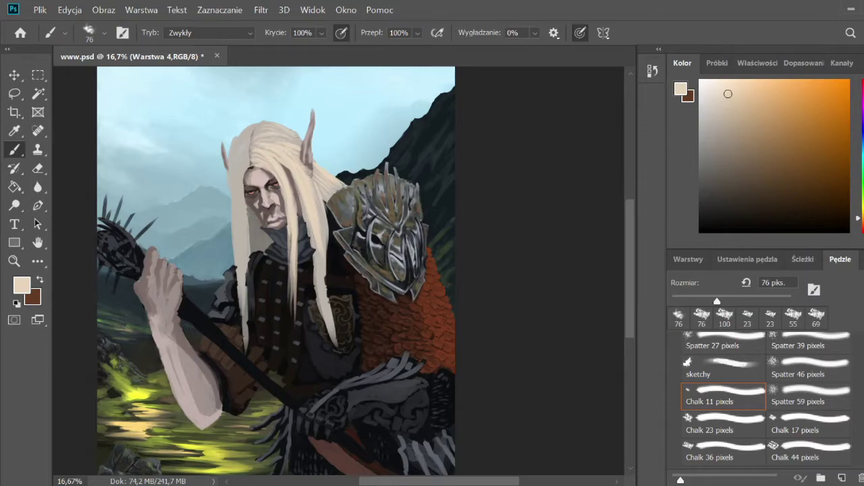
pyautogui.moveTo(297, 131); pyautogui.dragTo(257, 127)
pyautogui.moveTo(316, 198)
pyautogui.mouseDown()
pyautogui.moveTo(341, 365)
pyautogui.moveTo(327, 352)
pyautogui.mouseUp()
pyautogui.moveTo(243, 165)
pyautogui.mouseDown()
pyautogui.moveTo(251, 222)
pyautogui.moveTo(244, 367)
pyautogui.mouseUp()
# - Paint strands down the hair's left side and brighten the top and parting
pyautogui.moveTo(242, 207); pyautogui.dragTo(236, 359)
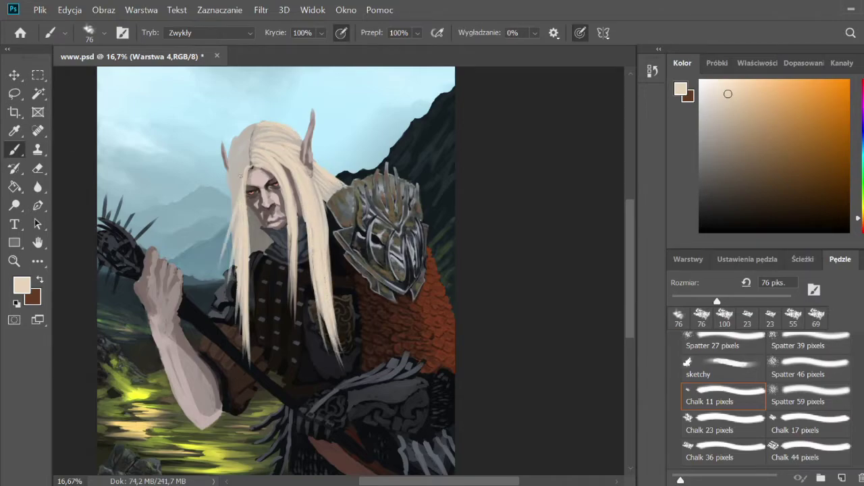
pyautogui.moveTo(243, 175); pyautogui.dragTo(218, 289)
pyautogui.moveTo(244, 143); pyautogui.dragTo(230, 203)
pyautogui.moveTo(256, 126)
pyautogui.mouseDown()
pyautogui.moveTo(242, 132)
pyautogui.moveTo(236, 155)
pyautogui.moveTo(258, 161)
pyautogui.moveTo(256, 142)
pyautogui.mouseUp()
pyautogui.moveTo(246, 161)
pyautogui.mouseDown()
pyautogui.moveTo(240, 141)
pyautogui.moveTo(287, 133)
pyautogui.mouseUp()
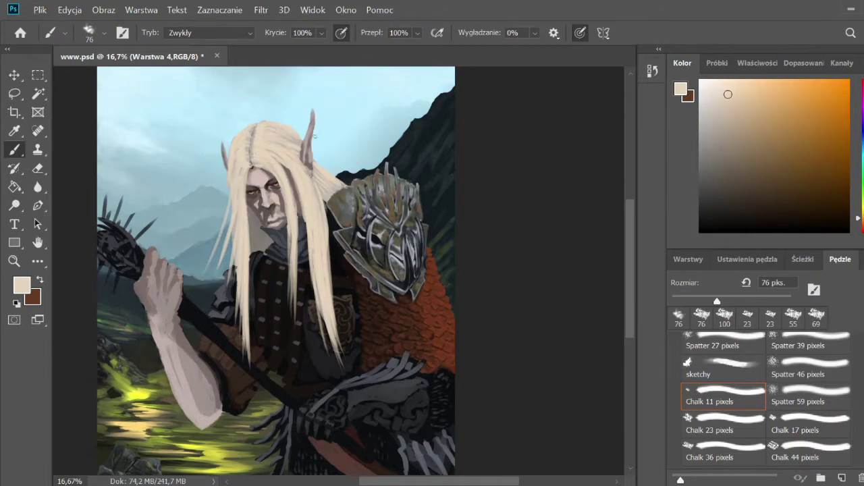
# - Add dark grey-brown accents at the hair top and face, then pick beige and pinkish skin tones
pyautogui.keyDown('alt'); pyautogui.click(261, 229); pyautogui.keyUp('alt')
pyautogui.moveTo(252, 212); pyautogui.dragTo(261, 233)
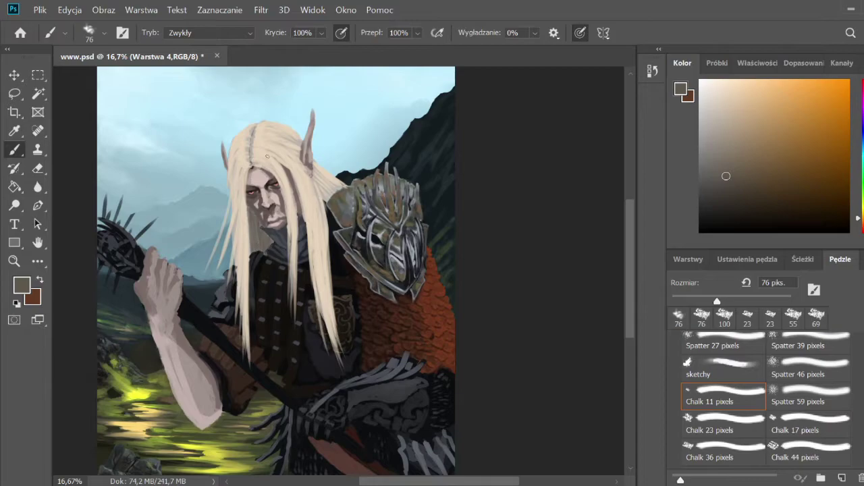
pyautogui.keyDown('alt'); pyautogui.click(251, 216); pyautogui.keyUp('alt')
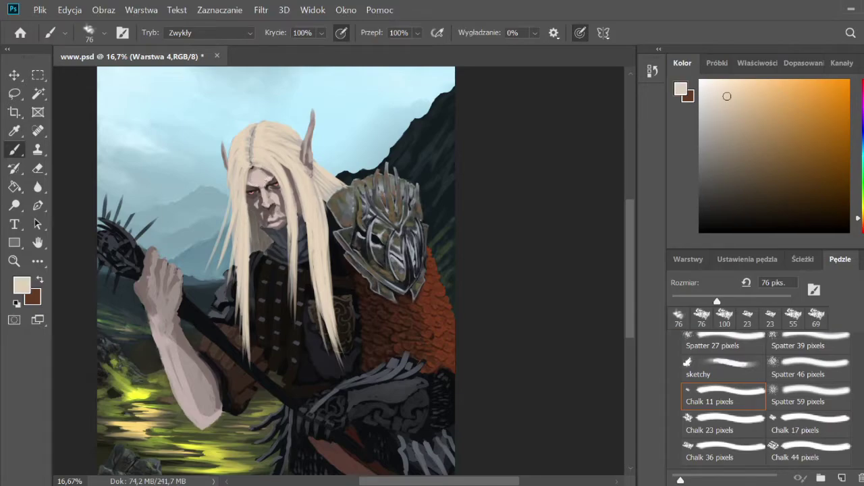
pyautogui.keyDown('alt'); pyautogui.click(249, 181); pyautogui.keyUp('alt')
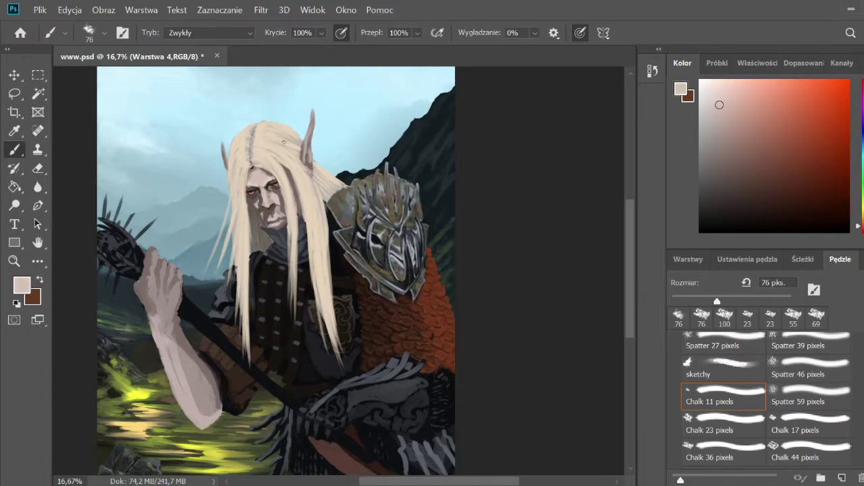
pyautogui.scroll(-1, 287, 168)
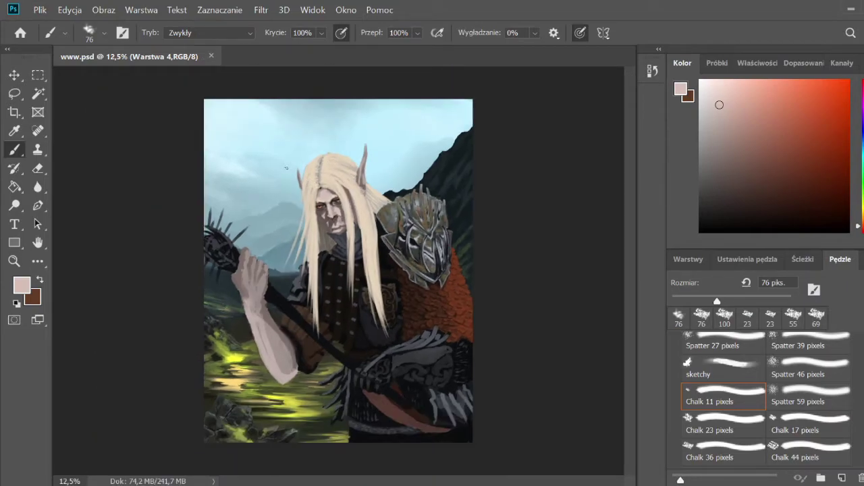
# - Switch to the Chalk 36 brush and paint a light pink highlight on the cheek
pyautogui.scroll(1, 337, 169)
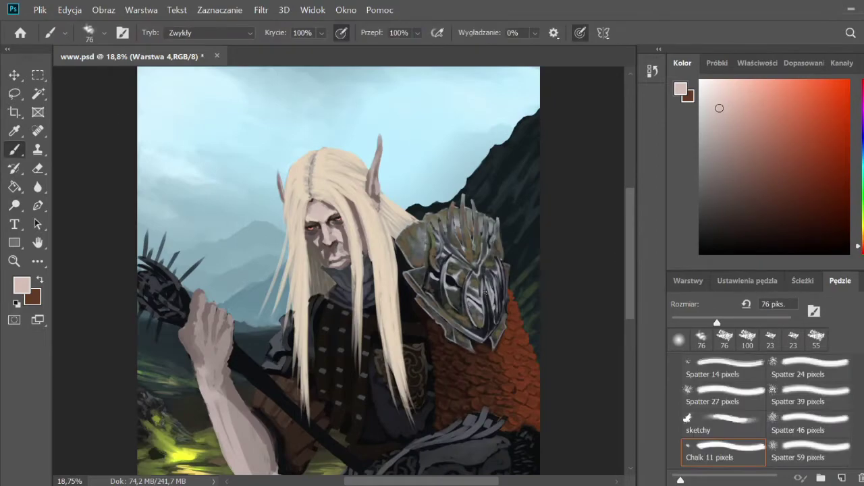
pyautogui.scroll(-2, 749, 464)
pyautogui.click(749, 463)
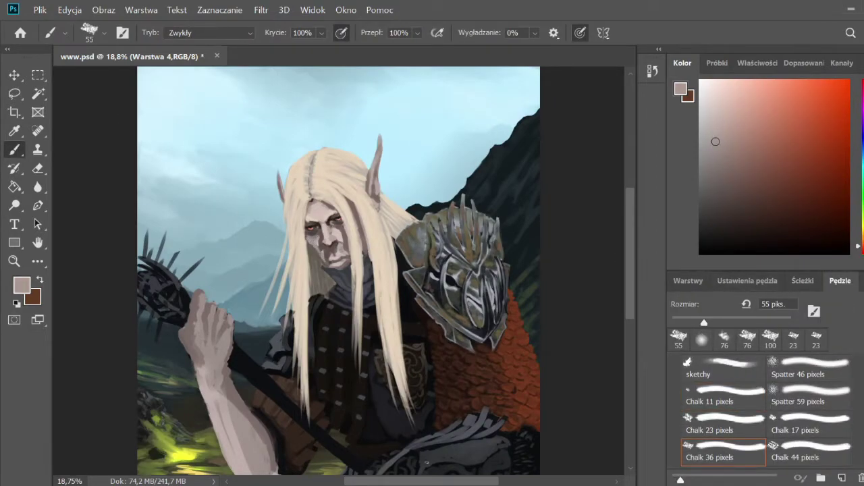
pyautogui.keyDown('alt'); pyautogui.click(314, 241); pyautogui.keyUp('alt')
pyautogui.moveTo(310, 240); pyautogui.dragTo(320, 240)
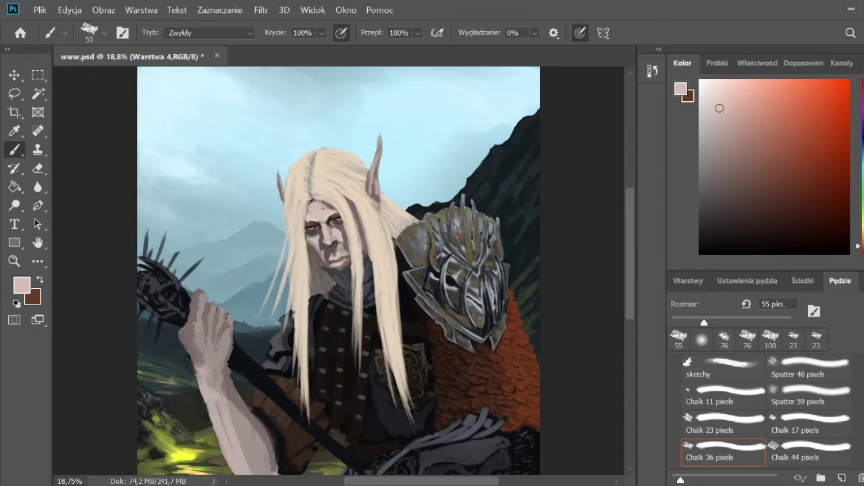
# - Repaint the gripping hand and knuckles in pale pink with a larger brush
pyautogui.click(715, 142)
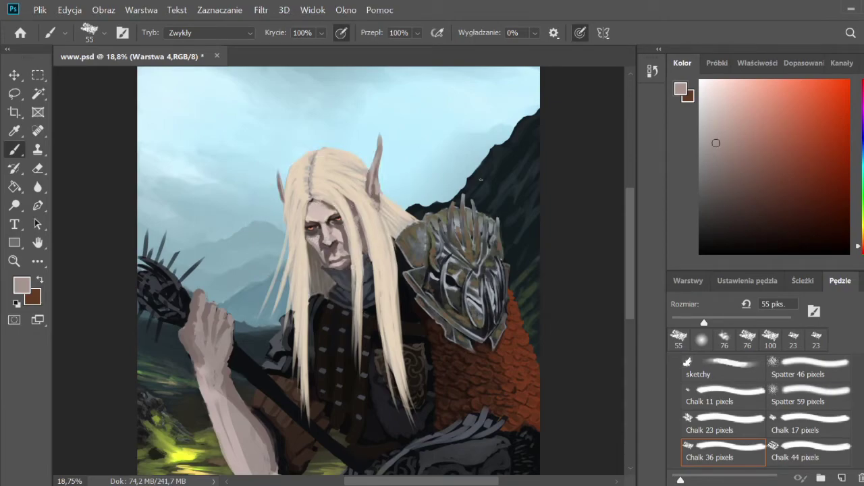
pyautogui.scroll(-2, 481, 180)
pyautogui.keyDown('alt'); pyautogui.click(321, 191); pyautogui.keyUp('alt')
pyautogui.moveTo(189, 258); pyautogui.dragTo(226, 297)
pyautogui.moveTo(184, 273); pyautogui.dragTo(193, 297)
# - Shade the hand and wrist with grey-pink and add light highlights on the knuckles
pyautogui.moveTo(235, 274); pyautogui.dragTo(246, 280)
pyautogui.keyDown('alt'); pyautogui.click(247, 241); pyautogui.keyUp('alt')
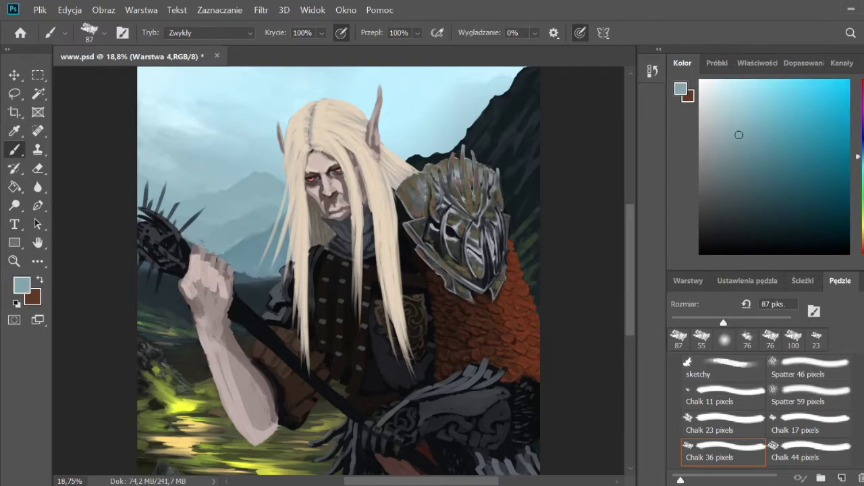
pyautogui.keyDown('alt'); pyautogui.click(202, 240); pyautogui.keyUp('alt')
pyautogui.keyDown('alt'); pyautogui.click(234, 265); pyautogui.keyUp('alt')
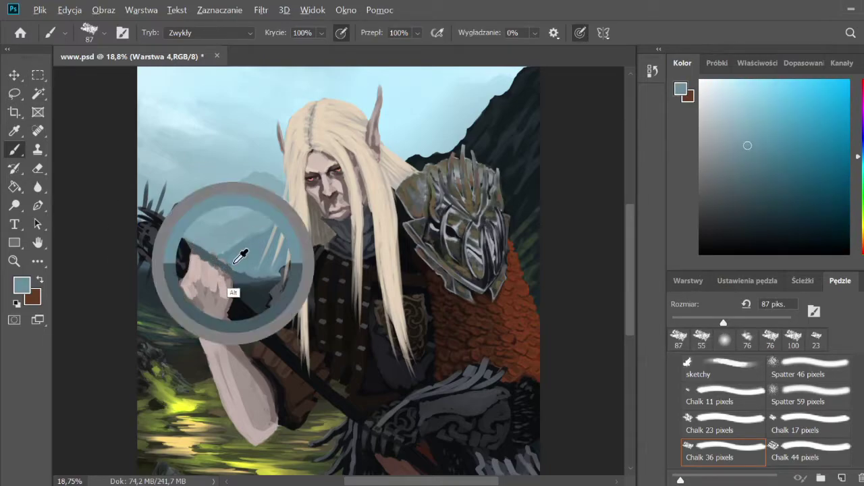
pyautogui.keyDown('alt'); pyautogui.click(226, 273); pyautogui.keyUp('alt')
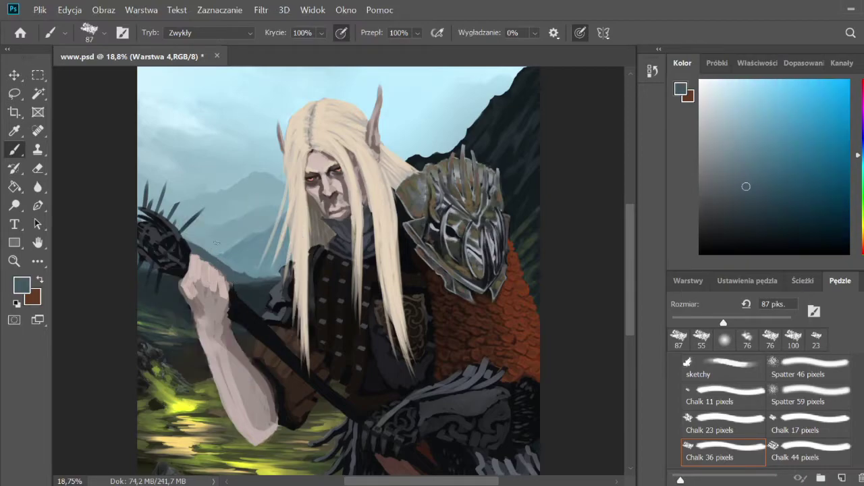
pyautogui.keyDown('alt'); pyautogui.click(202, 277); pyautogui.keyUp('alt')
pyautogui.keyDown('alt'); pyautogui.click(198, 284); pyautogui.keyUp('alt')
pyautogui.moveTo(203, 284)
pyautogui.mouseDown()
pyautogui.moveTo(204, 317)
pyautogui.moveTo(220, 324)
pyautogui.moveTo(223, 298)
pyautogui.mouseUp()
pyautogui.moveTo(202, 346)
pyautogui.mouseDown()
pyautogui.moveTo(220, 316)
pyautogui.moveTo(223, 324)
pyautogui.moveTo(203, 283)
pyautogui.moveTo(206, 308)
pyautogui.mouseUp()
pyautogui.keyDown('alt'); pyautogui.click(217, 338); pyautogui.keyUp('alt')
# - Sample blue-black, grey-teal and brownish tones from the painting and hand
pyautogui.keyDown('alt'); pyautogui.click(175, 292); pyautogui.keyUp('alt')
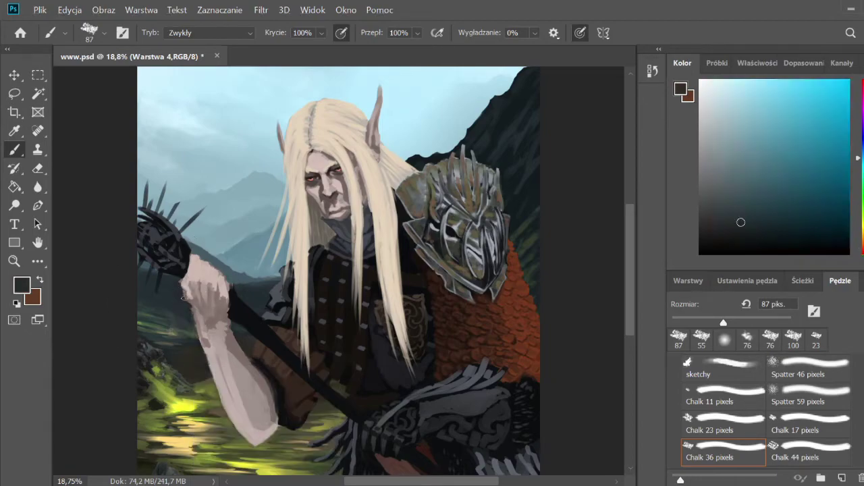
pyautogui.keyDown('alt'); pyautogui.click(184, 290); pyautogui.keyUp('alt')
pyautogui.keyDown('alt'); pyautogui.click(183, 296); pyautogui.keyUp('alt')
pyautogui.keyDown('alt'); pyautogui.click(182, 265); pyautogui.keyUp('alt')
pyautogui.keyDown('alt'); pyautogui.click(248, 292); pyautogui.keyUp('alt')
pyautogui.keyDown('alt'); pyautogui.click(234, 292); pyautogui.keyUp('alt')
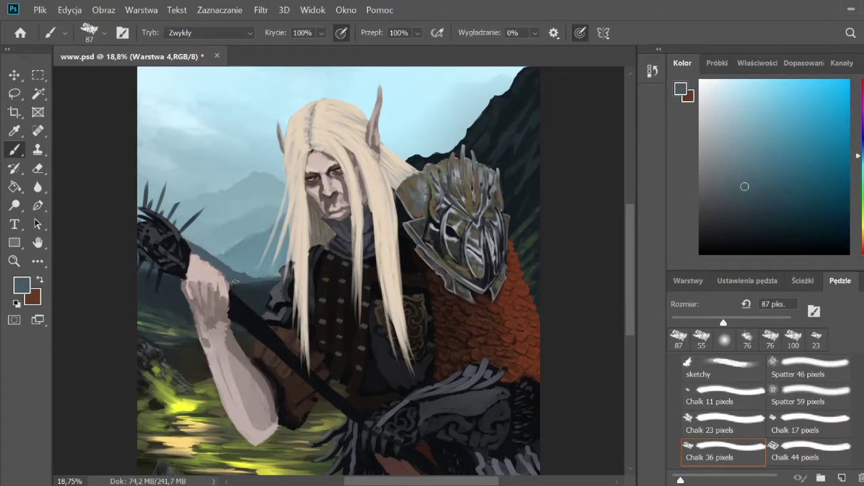
pyautogui.keyDown('alt'); pyautogui.click(234, 291); pyautogui.keyUp('alt')
pyautogui.keyDown('alt'); pyautogui.click(230, 284); pyautogui.keyUp('alt')
pyautogui.keyDown('alt'); pyautogui.click(229, 282); pyautogui.keyUp('alt')
pyautogui.keyDown('alt'); pyautogui.click(224, 338); pyautogui.keyUp('alt')
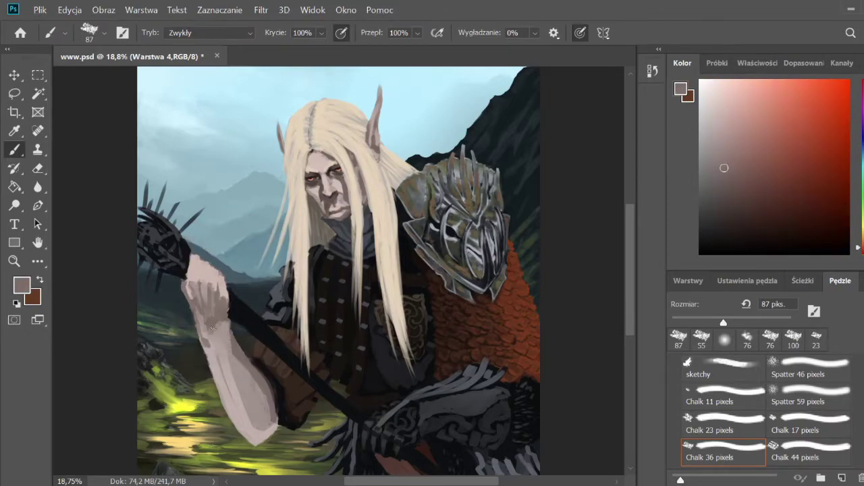
pyautogui.scroll(-1, 427, 236)
pyautogui.keyDown('alt'); pyautogui.click(426, 236); pyautogui.keyUp('alt')
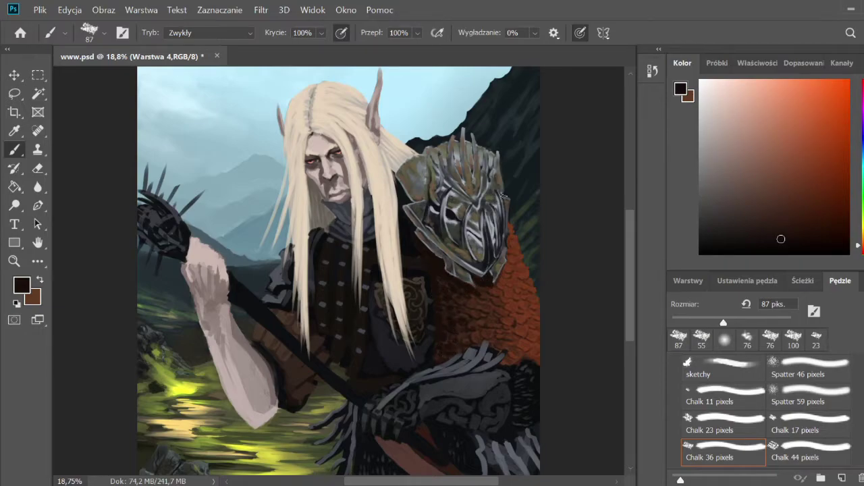
pyautogui.hotkey('ctrl', 's')
pyautogui.moveTo(249, 322); pyautogui.dragTo(262, 413)
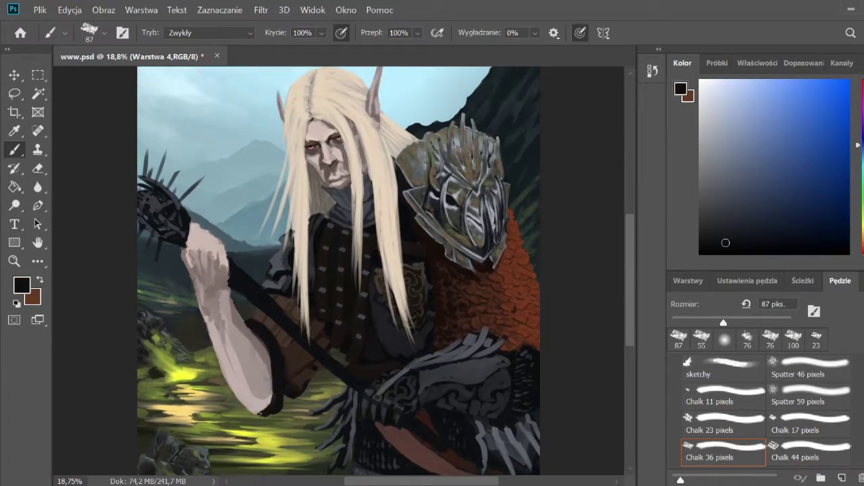
# - Set the chalk brush to 55–64 px and paint a dark band around the wrist and over the fingers
pyautogui.keyDown('alt'); pyautogui.click(297, 399); pyautogui.keyUp('alt')
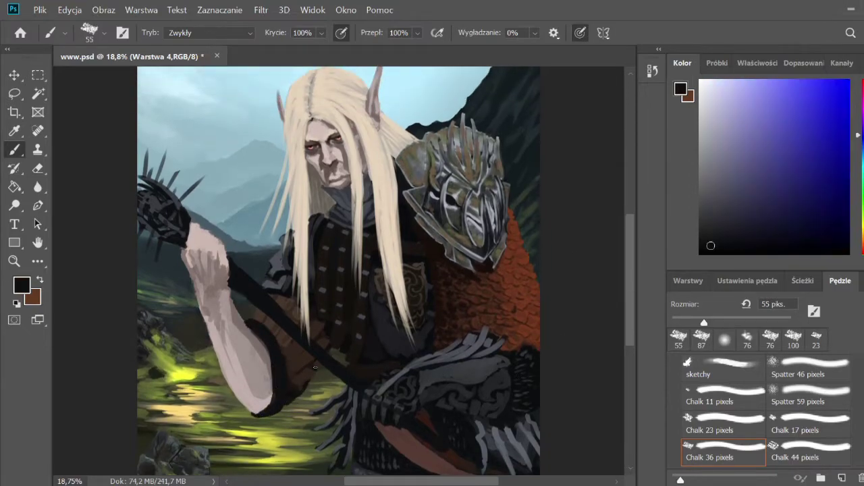
pyautogui.keyDown('alt'); pyautogui.click(223, 290); pyautogui.keyUp('alt')
pyautogui.moveTo(192, 284); pyautogui.dragTo(237, 301)
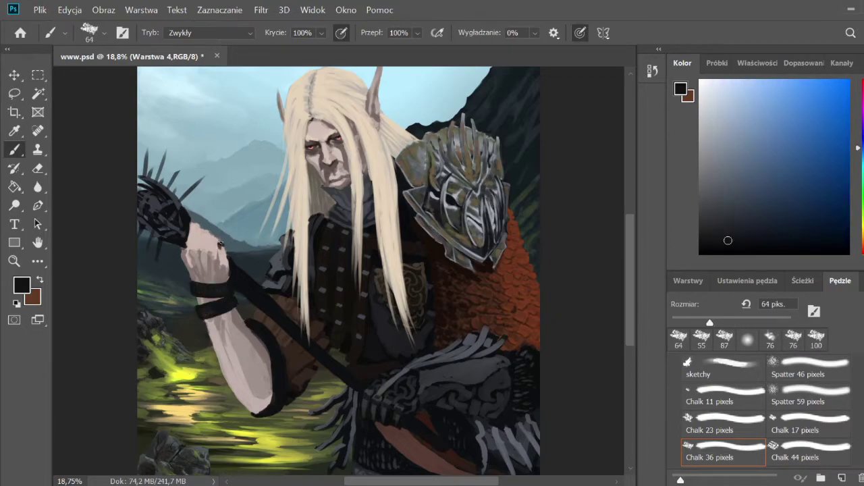
pyautogui.moveTo(220, 243)
pyautogui.mouseDown()
pyautogui.moveTo(214, 276)
pyautogui.moveTo(229, 291)
pyautogui.moveTo(200, 312)
pyautogui.moveTo(230, 309)
pyautogui.mouseUp()
# - Sample brown-greys from the hand and paint lighter brown over the wrist band and light dabs on the fingers
pyautogui.keyDown('alt'); pyautogui.click(223, 253); pyautogui.keyUp('alt')
pyautogui.keyDown('alt'); pyautogui.click(214, 290); pyautogui.keyUp('alt')
pyautogui.moveTo(222, 263)
pyautogui.mouseDown()
pyautogui.moveTo(223, 247)
pyautogui.moveTo(226, 258)
pyautogui.moveTo(202, 284)
pyautogui.moveTo(231, 300)
pyautogui.mouseUp()
pyautogui.keyDown('alt'); pyautogui.click(225, 257); pyautogui.keyUp('alt')
pyautogui.keyDown('alt'); pyautogui.click(223, 314); pyautogui.keyUp('alt')
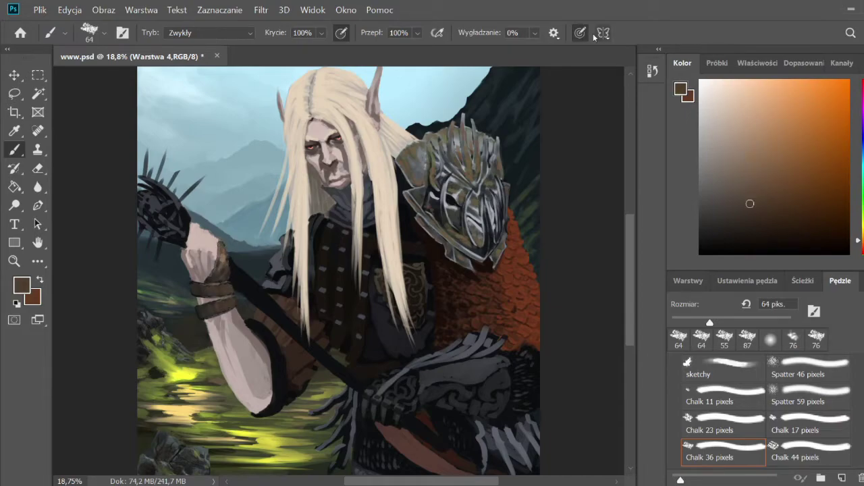
# - Sample near-black and dark browns from the band and repaint the wrist bands in dark brown
pyautogui.keyDown('alt'); pyautogui.click(206, 318); pyautogui.keyUp('alt')
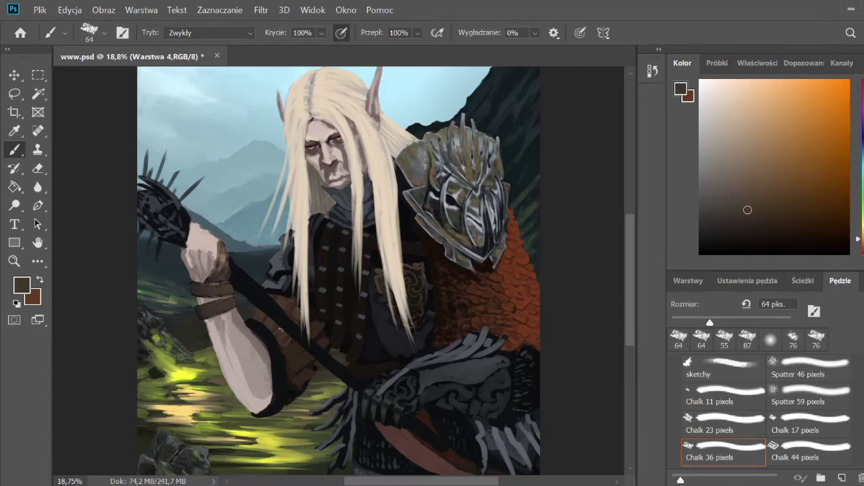
pyautogui.keyDown('alt'); pyautogui.click(201, 288); pyautogui.keyUp('alt')
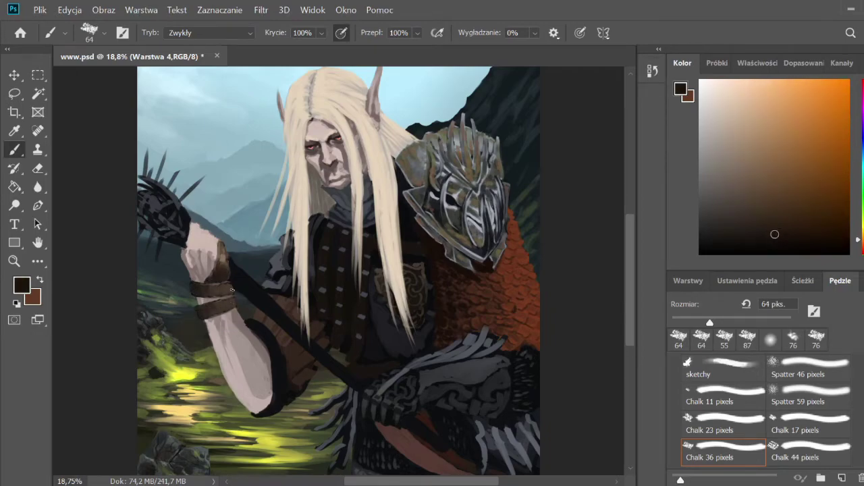
pyautogui.keyDown('alt'); pyautogui.click(223, 289); pyautogui.keyUp('alt')
pyautogui.keyDown('alt'); pyautogui.click(227, 306); pyautogui.keyUp('alt')
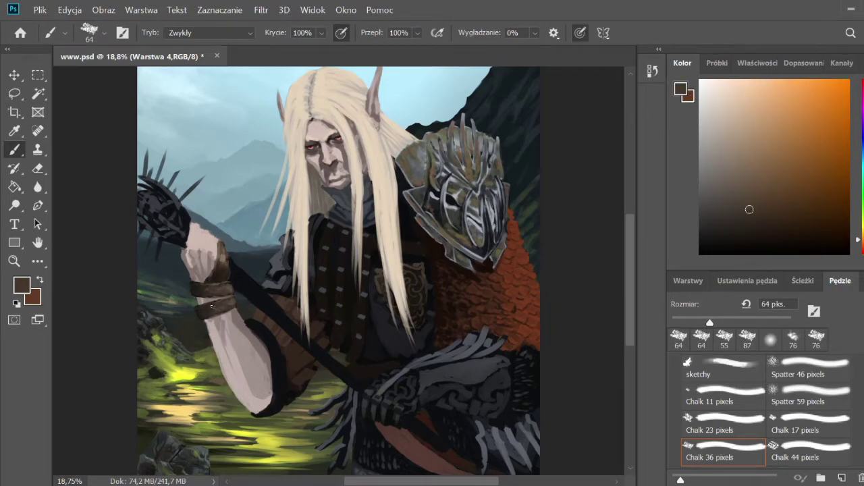
pyautogui.keyDown('alt'); pyautogui.click(210, 290); pyautogui.keyUp('alt')
pyautogui.moveTo(211, 290); pyautogui.dragTo(228, 284)
pyautogui.keyDown('alt'); pyautogui.click(218, 287); pyautogui.keyUp('alt')
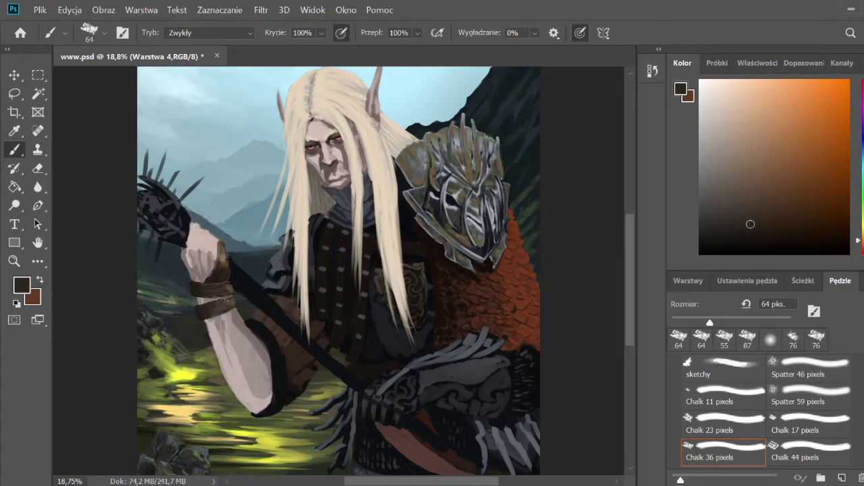
# - At 74 px, paint light pink skin on the forearm and shade its lower edge in pinkish brown
pyautogui.keyDown('alt'); pyautogui.click(236, 353); pyautogui.keyUp('alt')
pyautogui.press(']')
pyautogui.moveTo(267, 391); pyautogui.dragTo(256, 341)
pyautogui.moveTo(247, 370)
pyautogui.mouseDown()
pyautogui.moveTo(233, 314)
pyautogui.moveTo(266, 398)
pyautogui.moveTo(250, 412)
pyautogui.moveTo(271, 351)
pyautogui.mouseUp()
pyautogui.keyDown('alt'); pyautogui.click(246, 379); pyautogui.keyUp('alt')
pyautogui.moveTo(228, 389); pyautogui.dragTo(212, 321)
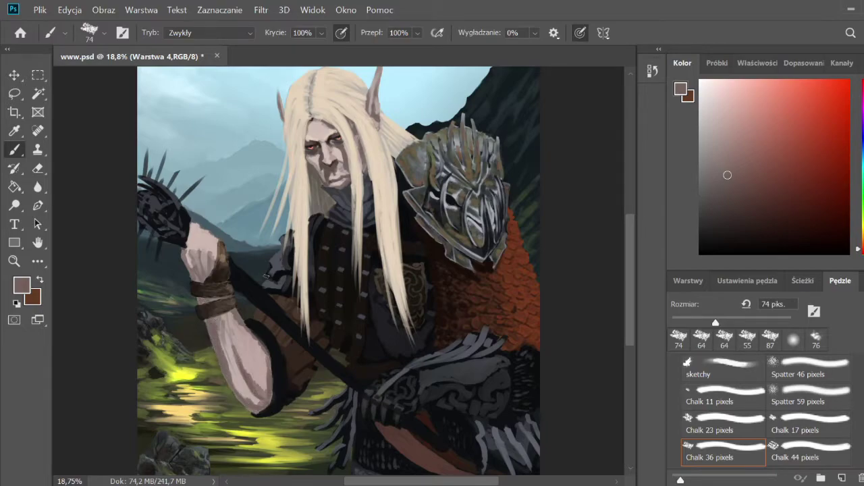
# - Shade the knuckles, then with a 106 px chalk brush paint face-sampled skin onto the forearm
pyautogui.moveTo(202, 274)
pyautogui.mouseDown()
pyautogui.moveTo(189, 249)
pyautogui.moveTo(200, 243)
pyautogui.mouseUp()
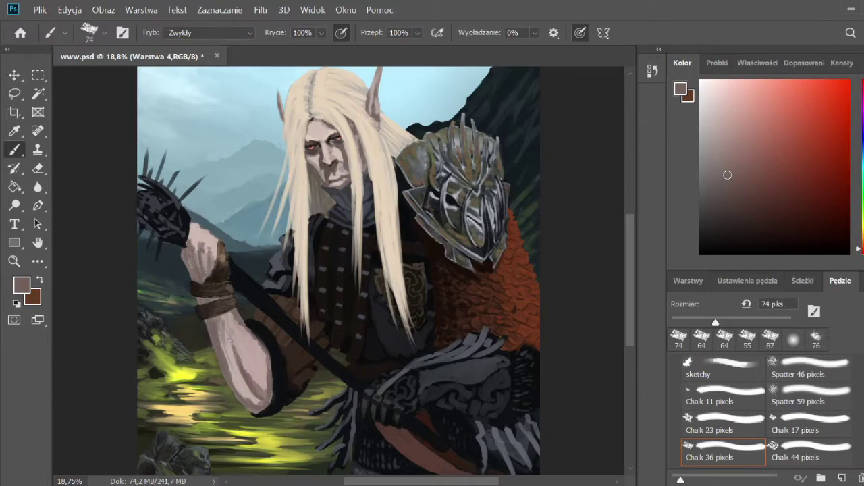
pyautogui.keyDown('alt'); pyautogui.click(345, 156); pyautogui.keyUp('alt')
pyautogui.click(709, 422)
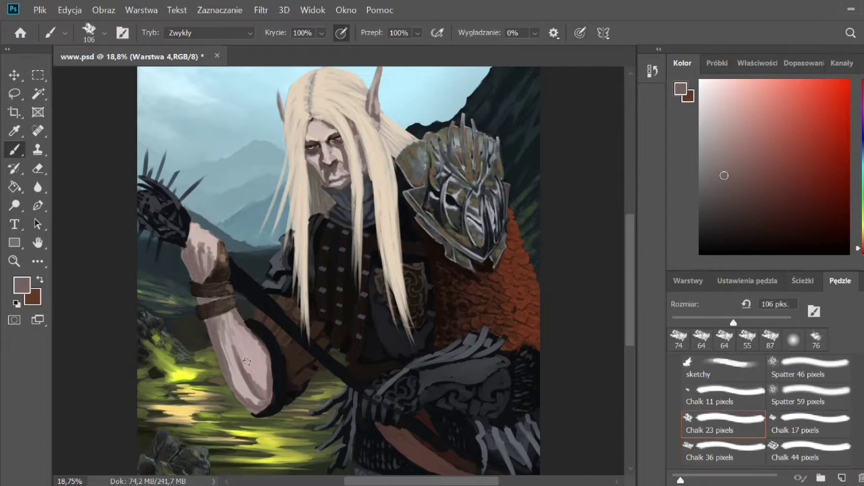
pyautogui.moveTo(243, 392)
pyautogui.mouseDown()
pyautogui.moveTo(223, 338)
pyautogui.moveTo(250, 409)
pyautogui.moveTo(233, 344)
pyautogui.mouseUp()
# - Sample light pink and paint pressure-sized light strokes along the forearm
pyautogui.keyDown('alt'); pyautogui.click(220, 338); pyautogui.keyUp('alt')
pyautogui.keyDown('alt'); pyautogui.click(270, 360); pyautogui.keyUp('alt')
pyautogui.moveTo(260, 385); pyautogui.dragTo(242, 323)
pyautogui.keyDown('alt'); pyautogui.click(259, 357); pyautogui.keyUp('alt')
pyautogui.moveTo(257, 365)
pyautogui.mouseDown()
pyautogui.moveTo(233, 314)
pyautogui.moveTo(219, 314)
pyautogui.mouseUp()
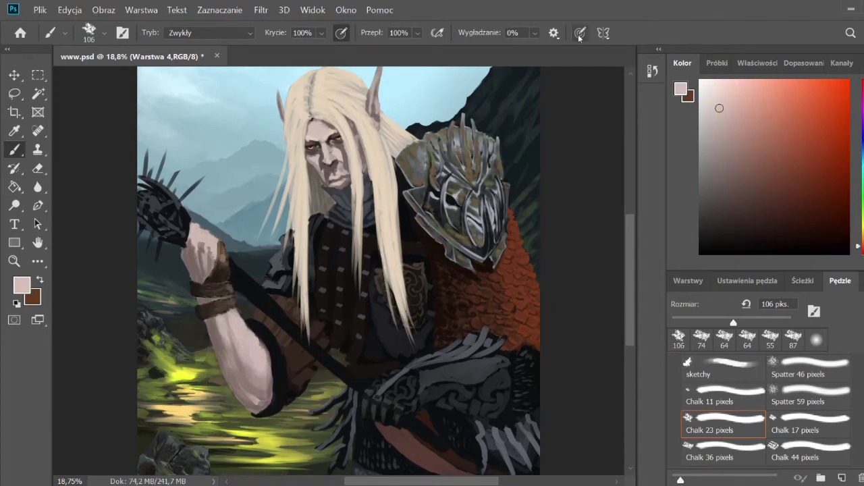
pyautogui.moveTo(226, 364)
pyautogui.mouseDown()
pyautogui.moveTo(213, 321)
pyautogui.moveTo(220, 340)
pyautogui.moveTo(232, 343)
pyautogui.mouseUp()
# - Darken the wrist band edges with mauve-brown and return to the 36 px chalk brush at about 37 px
pyautogui.keyDown('alt'); pyautogui.click(194, 240); pyautogui.keyUp('alt')
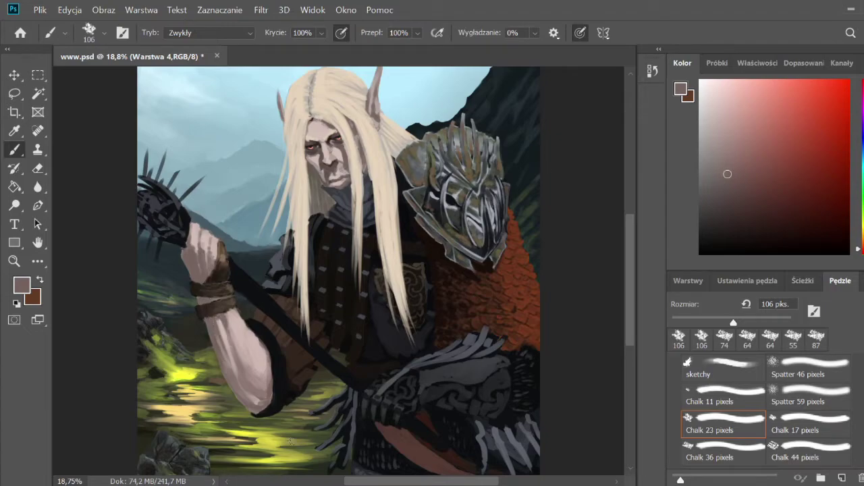
pyautogui.keyDown('alt'); pyautogui.click(298, 300); pyautogui.keyUp('alt')
pyautogui.keyDown('alt'); pyautogui.click(218, 310); pyautogui.keyUp('alt')
pyautogui.press('.')
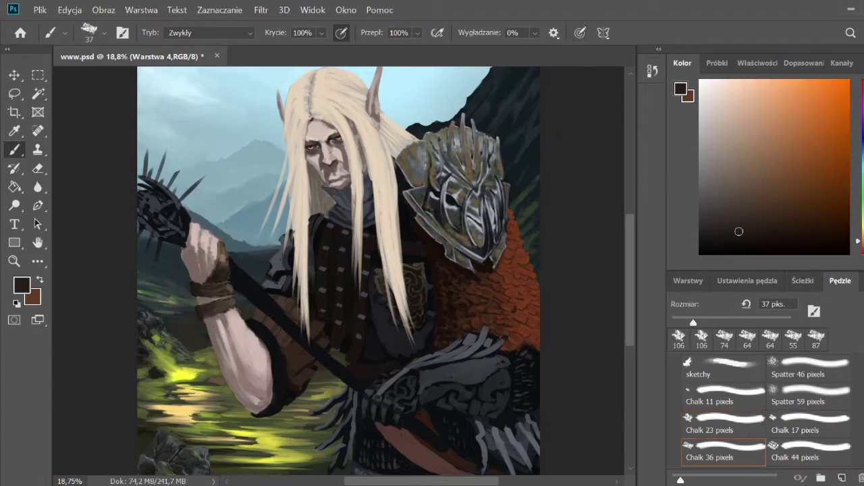
pyautogui.keyDown('alt'); pyautogui.click(215, 315); pyautogui.keyUp('alt')
pyautogui.keyDown('alt'); pyautogui.click(227, 298); pyautogui.keyUp('alt')
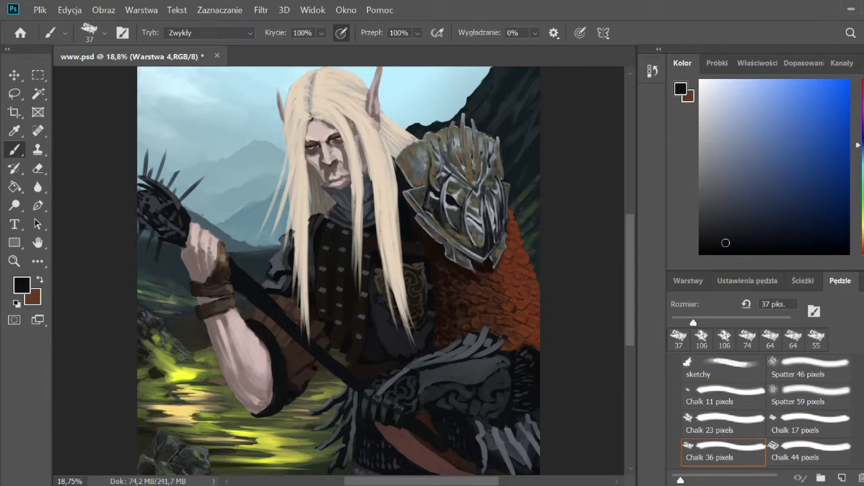
# - Sample dark browns from the wrist wrap and pink skin tones, enlarging the brush to 82 px
pyautogui.keyDown('alt'); pyautogui.click(216, 299); pyautogui.keyUp('alt')
pyautogui.keyDown('alt'); pyautogui.click(218, 300); pyautogui.keyUp('alt')
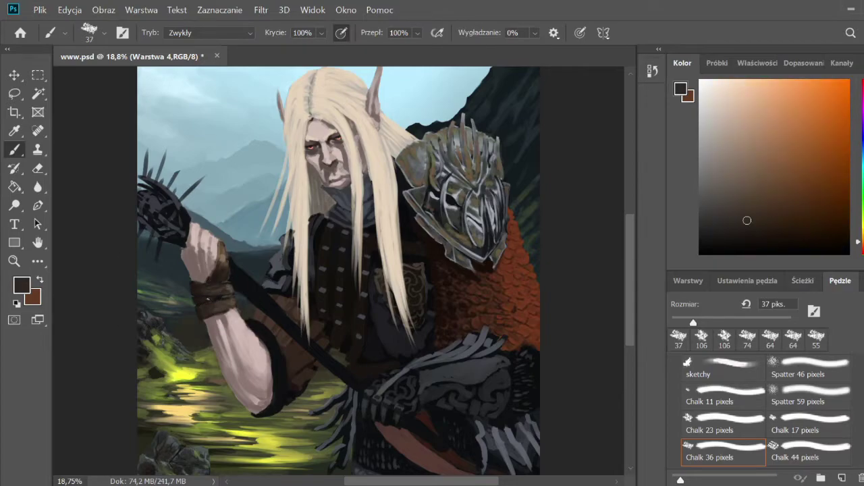
pyautogui.keyDown('alt'); pyautogui.click(232, 295); pyautogui.keyUp('alt')
pyautogui.keyDown('alt'); pyautogui.click(249, 276); pyautogui.keyUp('alt')
pyautogui.keyDown('alt'); pyautogui.click(202, 251); pyautogui.keyUp('alt')
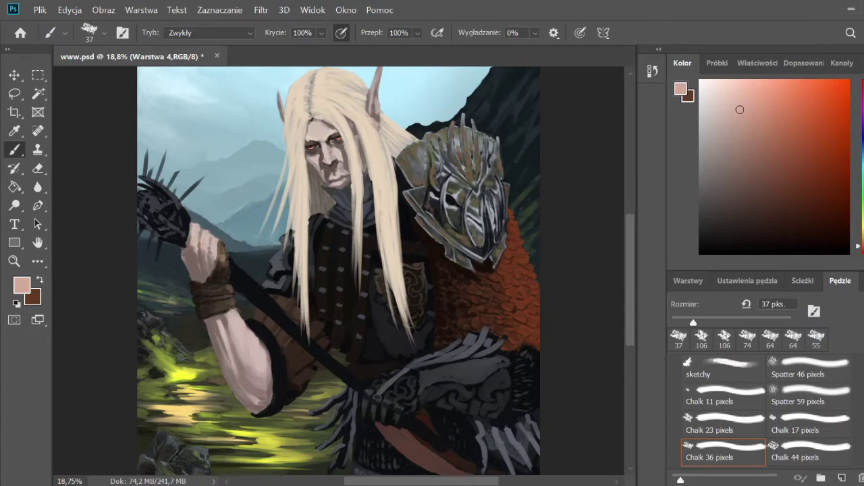
pyautogui.moveTo(229, 320); pyautogui.dragTo(242, 348)
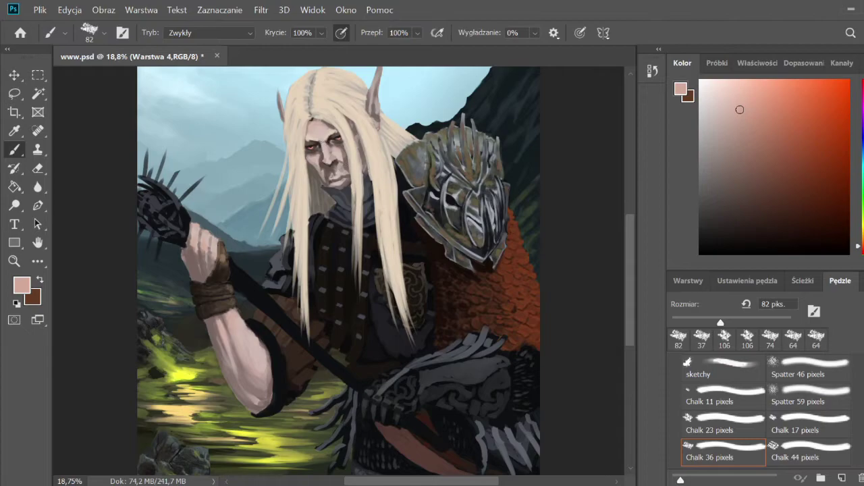
pyautogui.keyDown('alt'); pyautogui.click(336, 177); pyautogui.keyUp('alt')
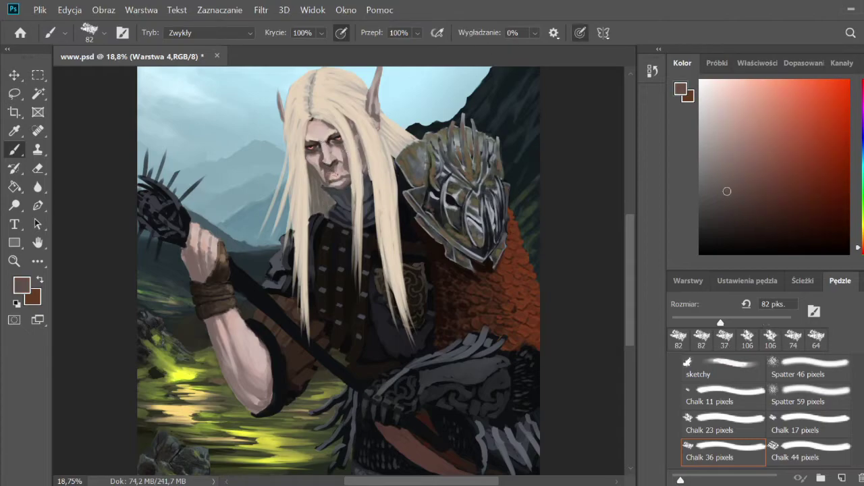
pyautogui.keyDown('alt'); pyautogui.click(337, 177); pyautogui.keyUp('alt')
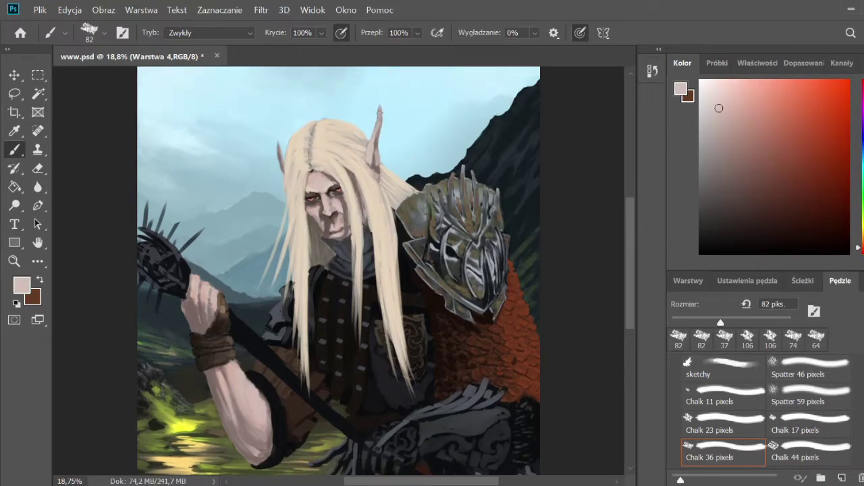
pyautogui.keyDown('alt'); pyautogui.click(375, 148); pyautogui.keyUp('alt')
pyautogui.keyDown('alt'); pyautogui.click(376, 144); pyautogui.keyUp('alt')
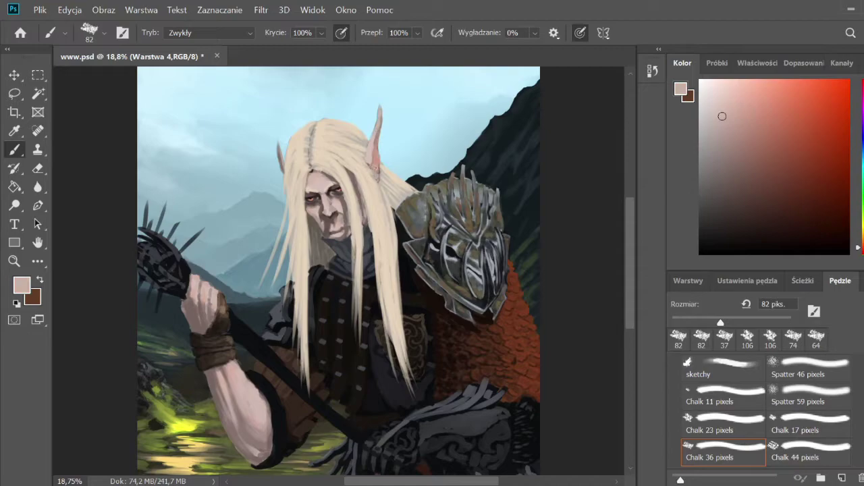
pyautogui.keyDown('alt'); pyautogui.click(374, 166); pyautogui.keyUp('alt')
pyautogui.keyDown('alt'); pyautogui.click(380, 125); pyautogui.keyUp('alt')
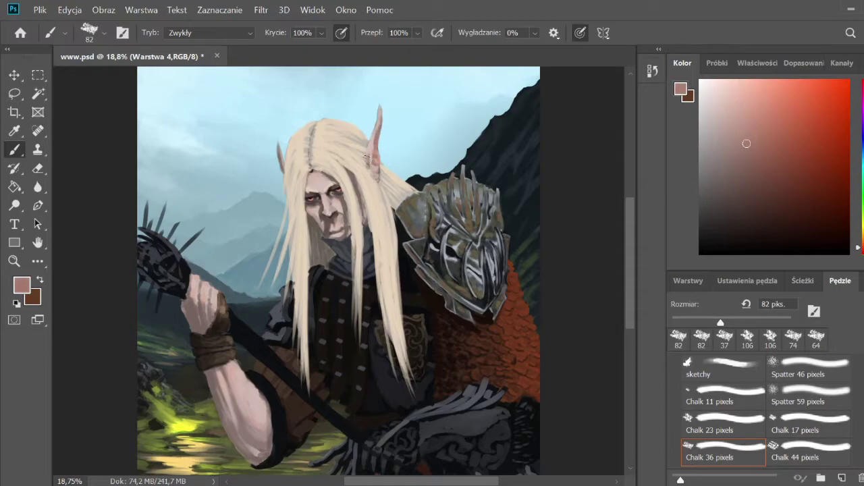
pyautogui.keyDown('alt'); pyautogui.click(367, 159); pyautogui.keyUp('alt')
pyautogui.keyDown('alt'); pyautogui.click(371, 161); pyautogui.keyUp('alt')
# - Sample pale pinks around the ear and sky blue, then set up a hard round 55 px eraser
pyautogui.keyDown('alt'); pyautogui.click(376, 165); pyautogui.keyUp('alt')
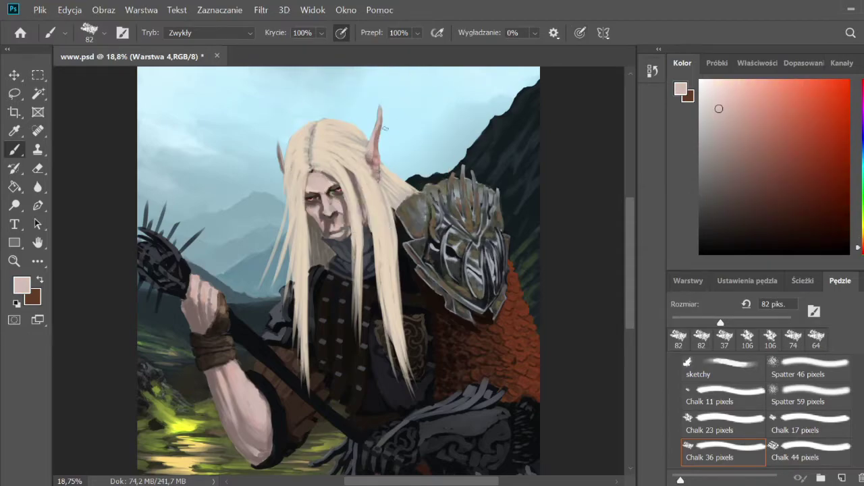
pyautogui.keyDown('alt'); pyautogui.click(373, 166); pyautogui.keyUp('alt')
pyautogui.keyDown('alt'); pyautogui.click(370, 156); pyautogui.keyUp('alt')
pyautogui.keyDown('alt'); pyautogui.click(282, 167); pyautogui.keyUp('alt')
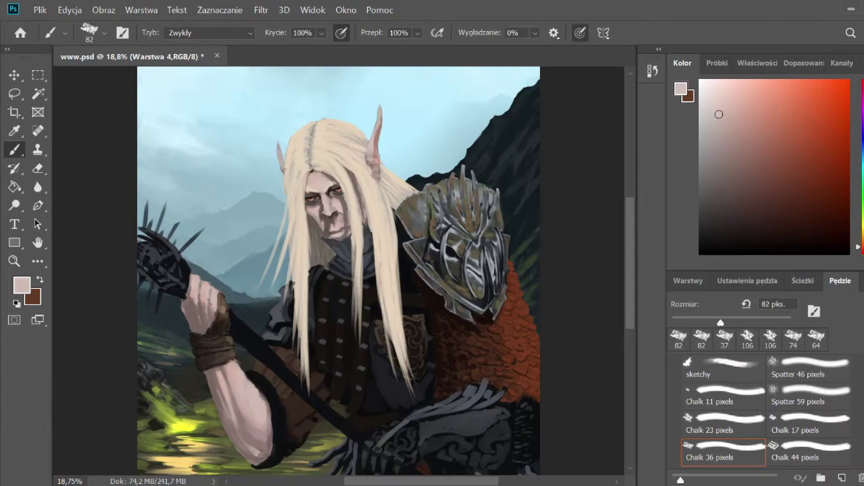
pyautogui.keyDown('alt'); pyautogui.click(282, 159); pyautogui.keyUp('alt')
pyautogui.press('e')
pyautogui.press('[')
pyautogui.press('[')
pyautogui.press('[')
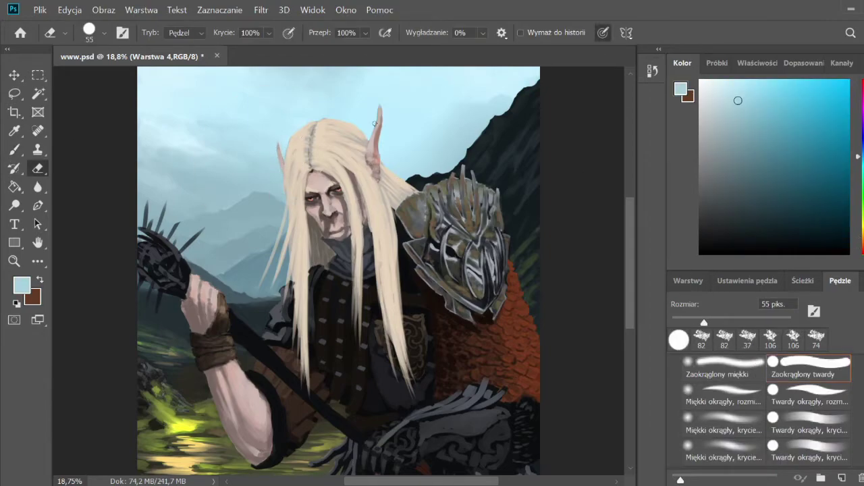
# - Brighten the pointed ear with the Dodge tool, then return to the chalk brush
pyautogui.press('o')
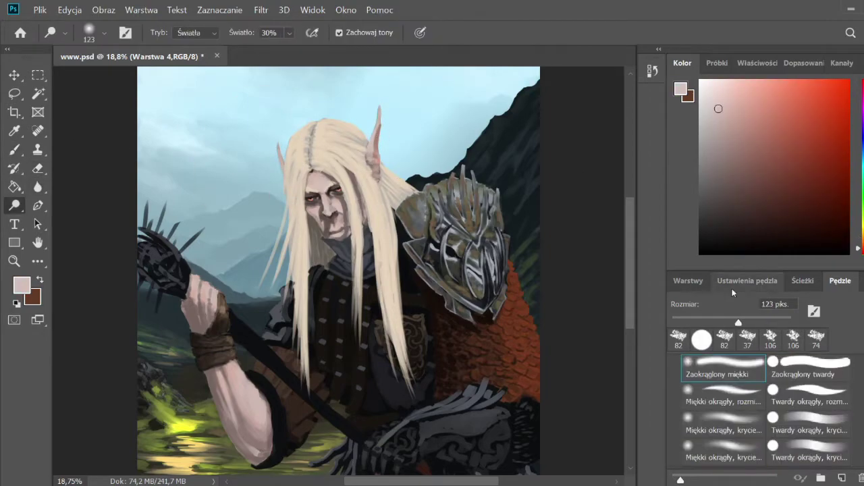
pyautogui.moveTo(376, 169); pyautogui.dragTo(376, 128)
pyautogui.press('b')
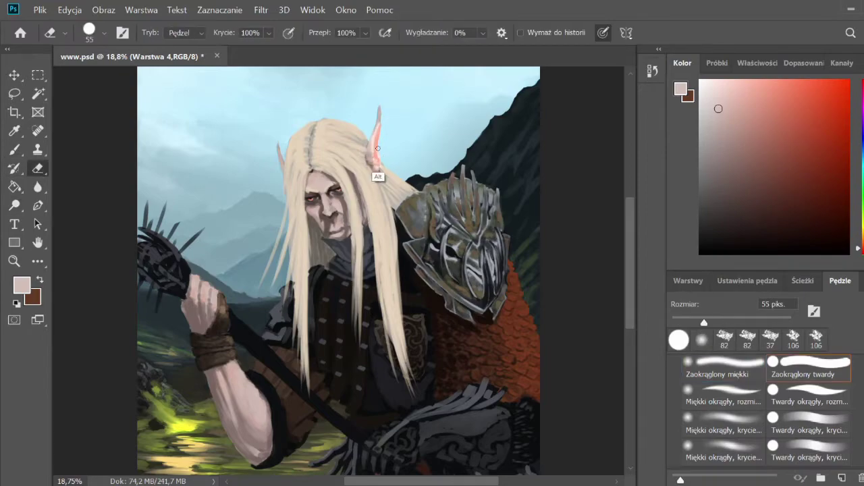
pyautogui.keyDown('alt'); pyautogui.click(376, 174); pyautogui.keyUp('alt')
pyautogui.moveTo(720, 322); pyautogui.dragTo(714, 324)
# - Paint a thin pale stroke along the ear edge, then adjust to darker mauve and lighter beige tones
pyautogui.keyDown('alt'); pyautogui.click(378, 125); pyautogui.keyUp('alt')
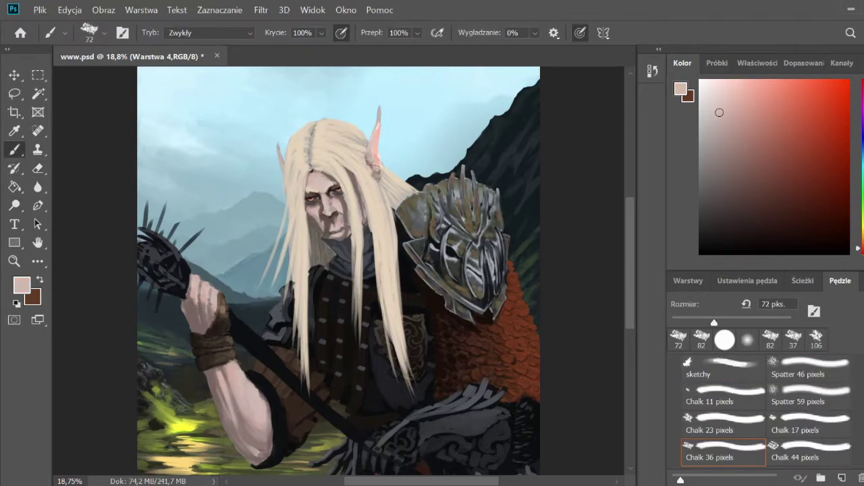
pyautogui.keyDown('alt'); pyautogui.click(381, 118); pyautogui.keyUp('alt')
pyautogui.moveTo(380, 163); pyautogui.dragTo(379, 125)
pyautogui.keyDown('alt'); pyautogui.click(380, 126); pyautogui.keyUp('alt')
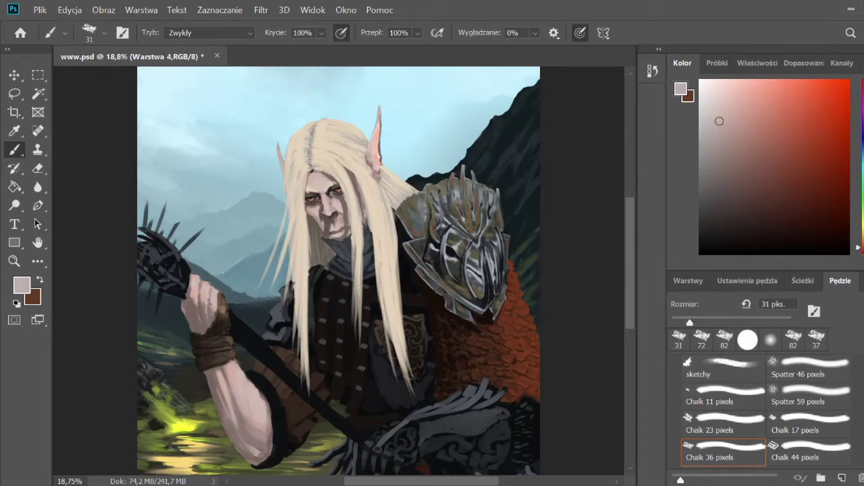
pyautogui.moveTo(734, 157); pyautogui.dragTo(732, 167)
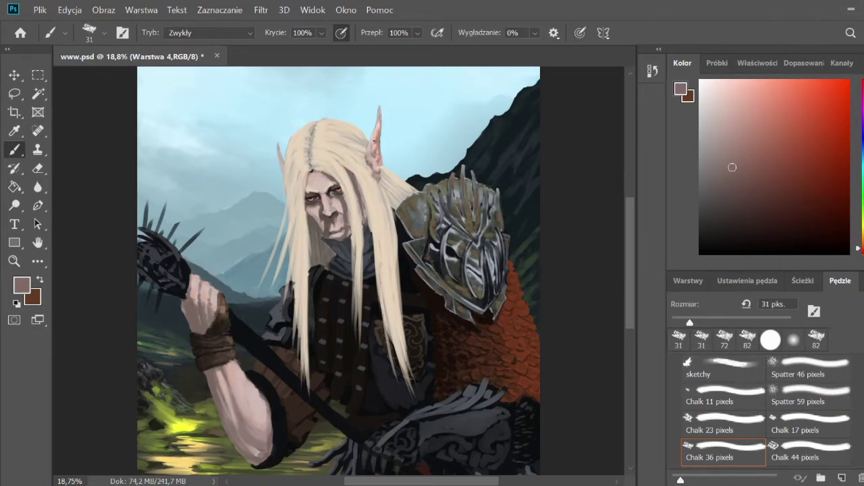
pyautogui.keyDown('alt'); pyautogui.click(373, 143); pyautogui.keyUp('alt')
pyautogui.keyDown('alt'); pyautogui.click(368, 164); pyautogui.keyUp('alt')
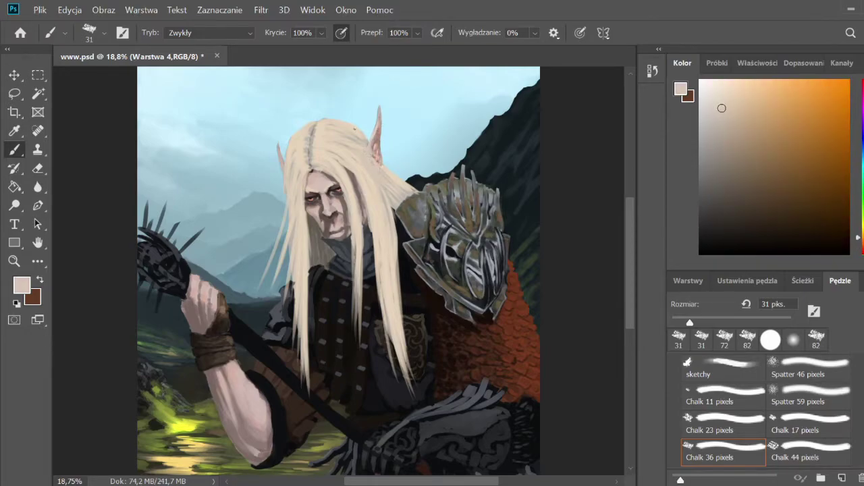
# - Enlarge the brush to about 79 px and paint near-black shading on the vest
pyautogui.scroll(-2, 631, 294)
pyautogui.keyDown('alt'); pyautogui.click(358, 314); pyautogui.keyUp('alt')
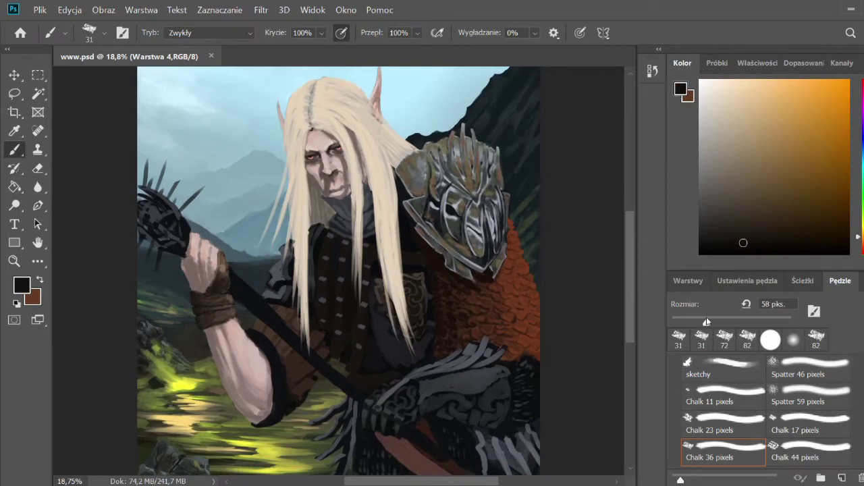
pyautogui.moveTo(690, 323); pyautogui.dragTo(719, 323)
pyautogui.keyDown('alt'); pyautogui.click(403, 346); pyautogui.keyUp('alt')
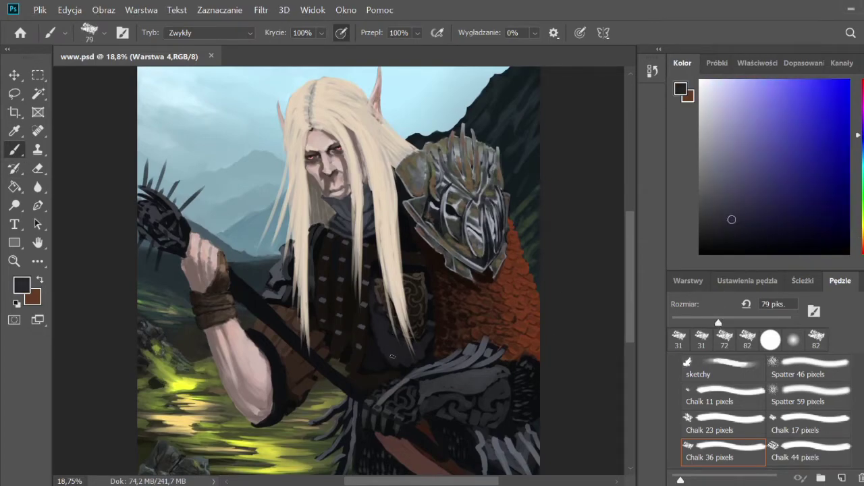
pyautogui.click(403, 346)
# - Sample dark browns, blue-blacks and grey-blues from the armour and paint them over the vest
pyautogui.keyDown('alt'); pyautogui.click(411, 347); pyautogui.keyUp('alt')
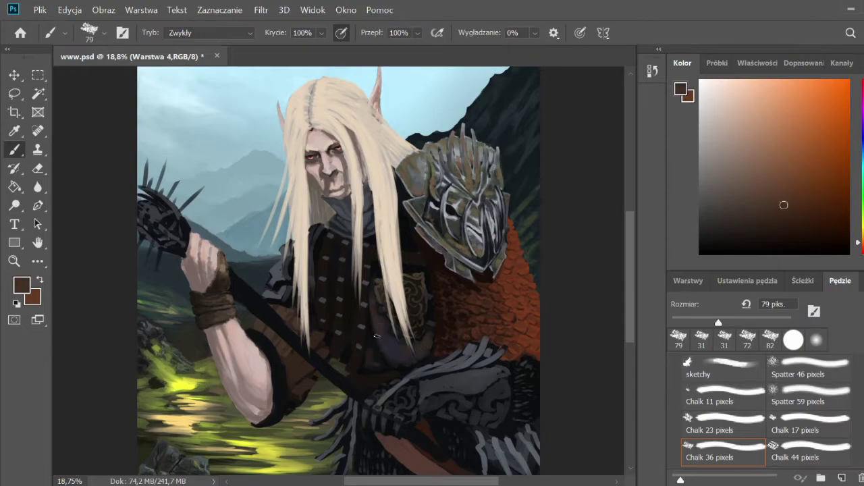
pyautogui.keyDown('alt'); pyautogui.click(374, 305); pyautogui.keyUp('alt')
pyautogui.click(385, 323)
pyautogui.keyDown('alt'); pyautogui.click(385, 322); pyautogui.keyUp('alt')
pyautogui.keyDown('alt'); pyautogui.click(383, 315); pyautogui.keyUp('alt')
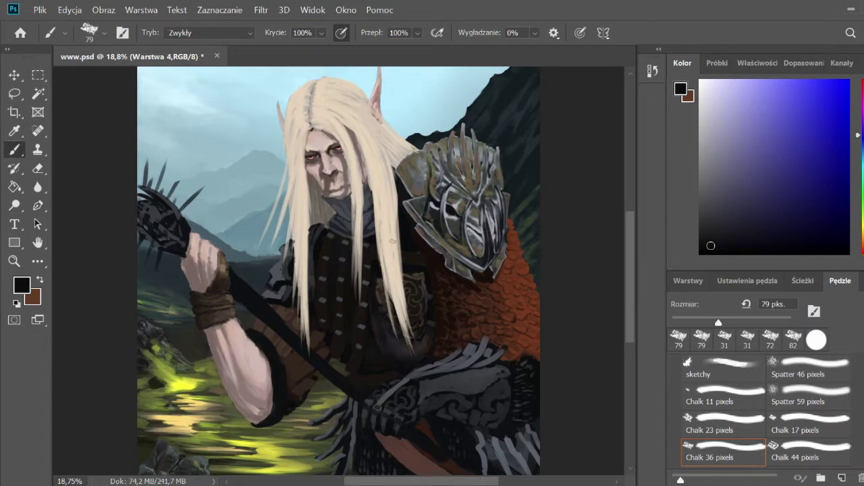
pyautogui.keyDown('alt'); pyautogui.click(388, 256); pyautogui.keyUp('alt')
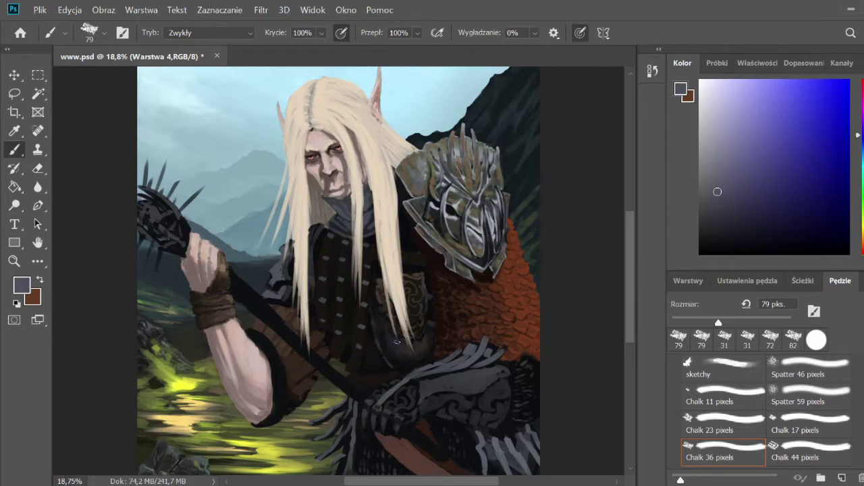
pyautogui.keyDown('alt'); pyautogui.click(397, 351); pyautogui.keyUp('alt')
pyautogui.keyDown('alt'); pyautogui.click(392, 339); pyautogui.keyUp('alt')
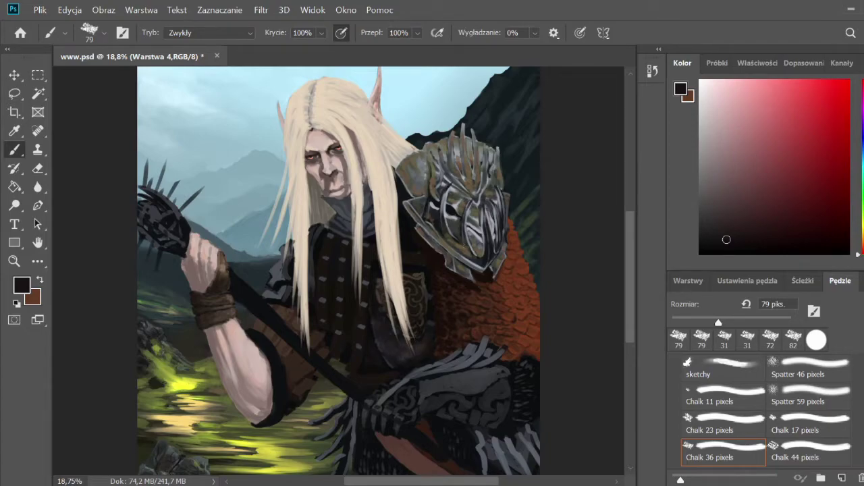
# - Sample dark olive, purple, blue and red tones, resizing the brush from 44 px to 72 px
pyautogui.keyDown('alt'); pyautogui.click(386, 356); pyautogui.keyUp('alt')
pyautogui.keyDown('alt'); pyautogui.click(400, 365); pyautogui.keyUp('alt')
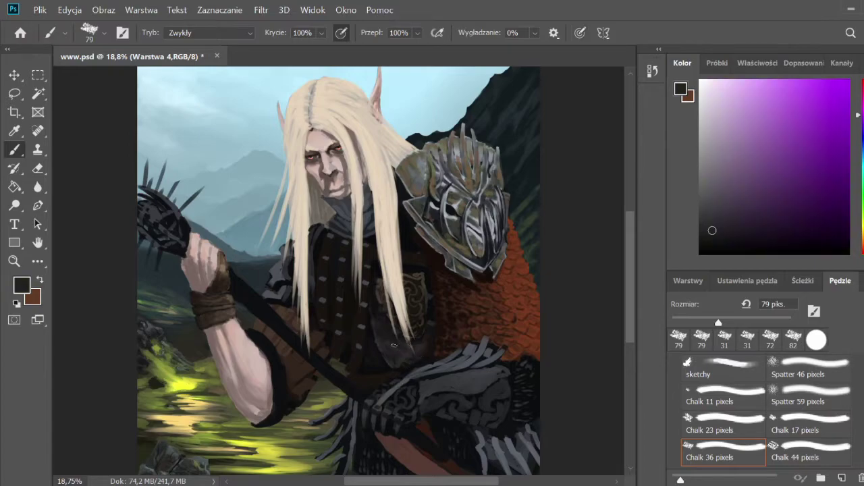
pyautogui.keyDown('alt'); pyautogui.click(412, 273); pyautogui.keyUp('alt')
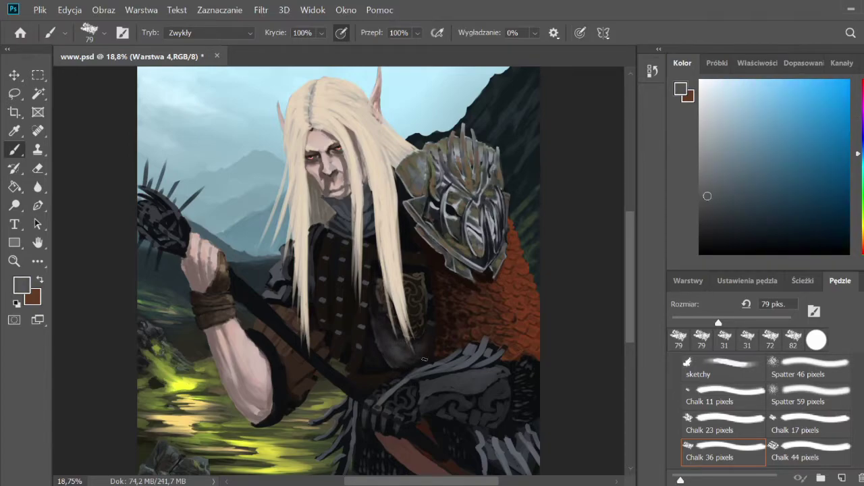
pyautogui.keyDown('alt'); pyautogui.click(373, 364); pyautogui.keyUp('alt')
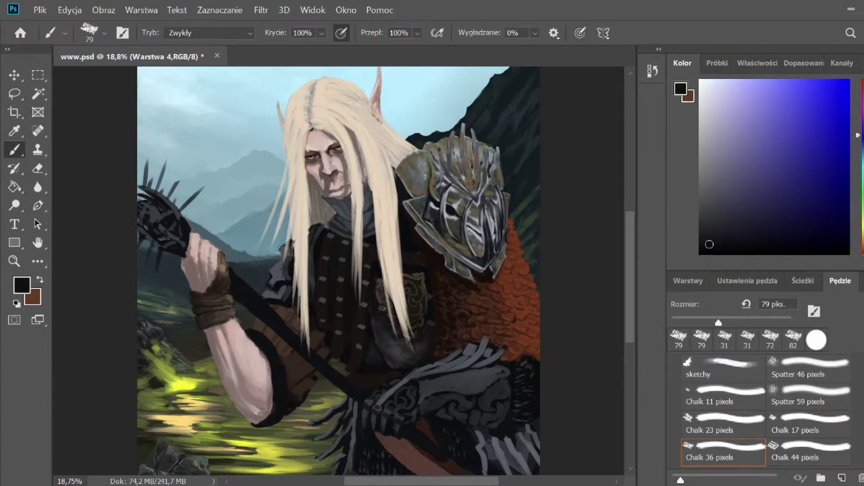
pyautogui.keyDown('alt'); pyautogui.click(382, 308); pyautogui.keyUp('alt')
pyautogui.keyDown('alt'); pyautogui.click(342, 363); pyautogui.keyUp('alt')
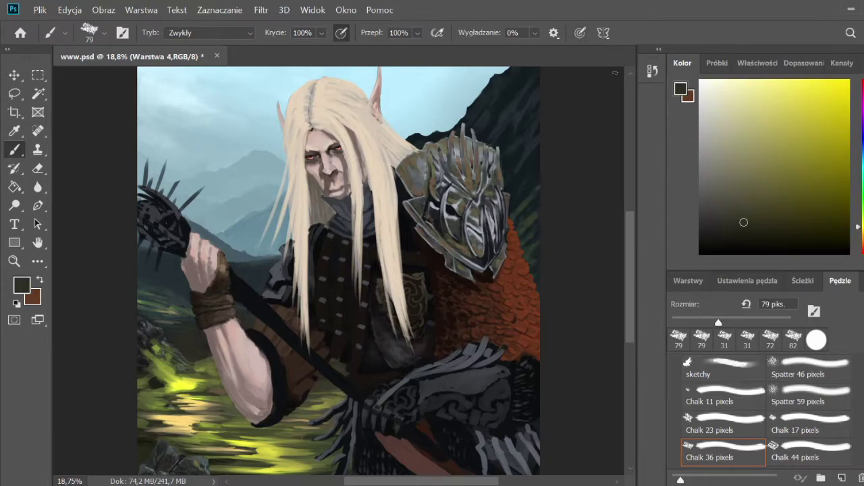
pyautogui.keyDown('alt'); pyautogui.click(329, 346); pyautogui.keyUp('alt')
pyautogui.keyDown('alt'); pyautogui.click(393, 370); pyautogui.keyUp('alt')
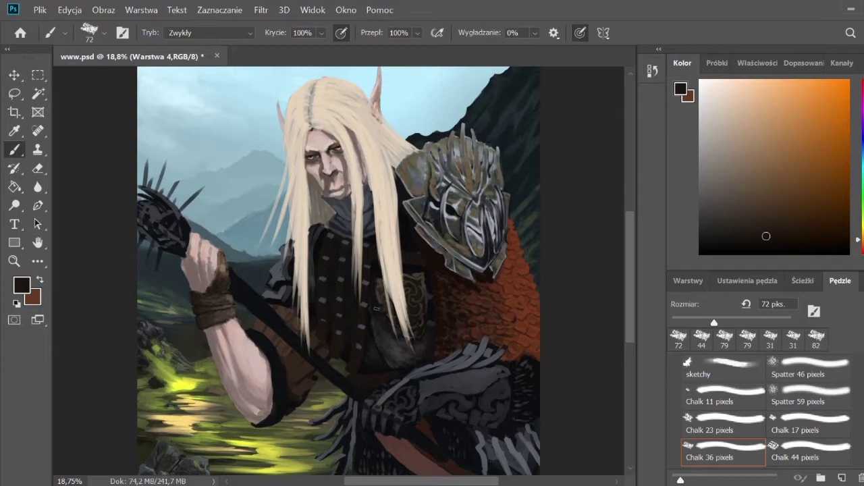
# - Paint near-black shading strokes across the vest and pick a light grey for the buckles
pyautogui.keyDown('alt'); pyautogui.click(376, 308); pyautogui.keyUp('alt')
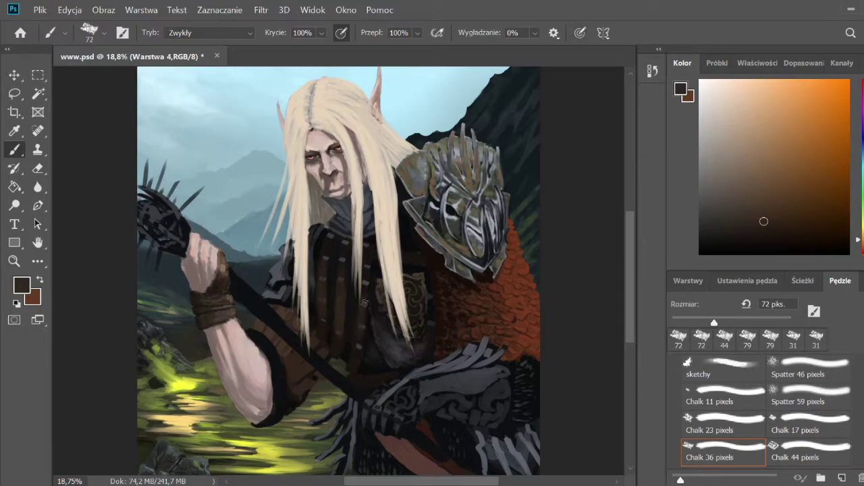
pyautogui.keyDown('alt'); pyautogui.click(365, 287); pyautogui.keyUp('alt')
pyautogui.keyDown('alt'); pyautogui.click(363, 283); pyautogui.keyUp('alt')
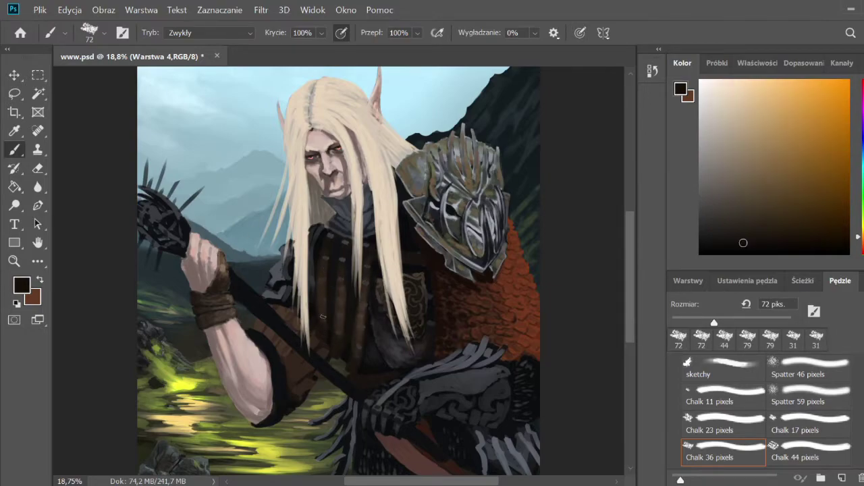
pyautogui.moveTo(324, 262); pyautogui.dragTo(323, 323)
pyautogui.moveTo(340, 279)
pyautogui.mouseDown()
pyautogui.moveTo(340, 332)
pyautogui.moveTo(356, 346)
pyautogui.mouseUp()
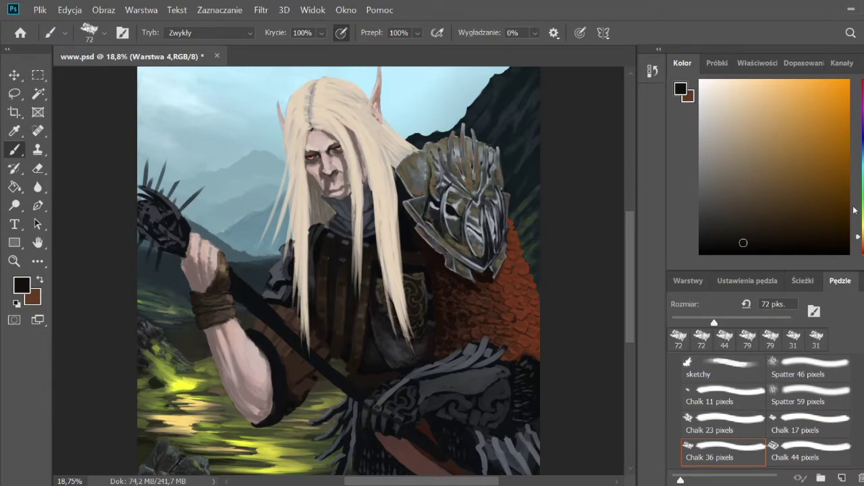
pyautogui.click(859, 158)
# - At 55 px, paint light grey dashes and buckles on the left vest strap
pyautogui.click(711, 150)
pyautogui.moveTo(357, 301); pyautogui.dragTo(368, 284)
pyautogui.moveTo(364, 246); pyautogui.dragTo(369, 268)
pyautogui.moveTo(354, 340); pyautogui.dragTo(361, 346)
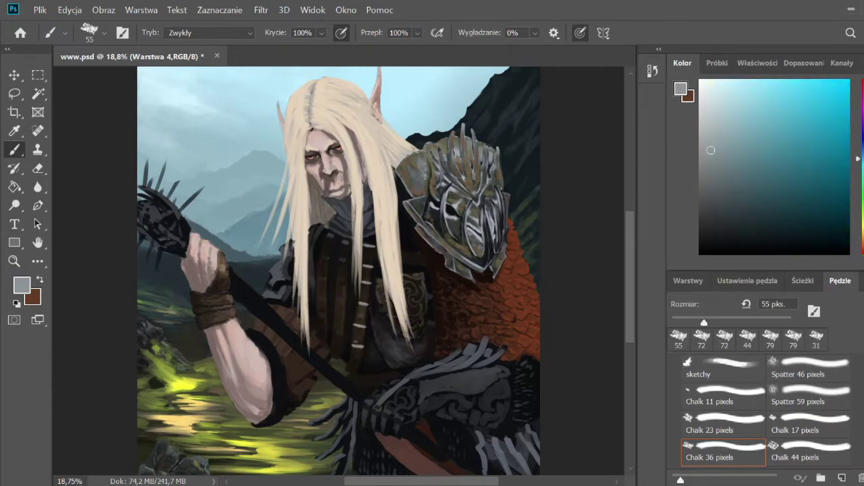
pyautogui.moveTo(334, 300); pyautogui.dragTo(350, 300)
pyautogui.moveTo(336, 280); pyautogui.dragTo(351, 280)
pyautogui.moveTo(351, 261); pyautogui.dragTo(338, 261)
# - At 47 px, add more light buckles down the left strap and onto the right strap
pyautogui.moveTo(690, 316); pyautogui.dragTo(698, 317)
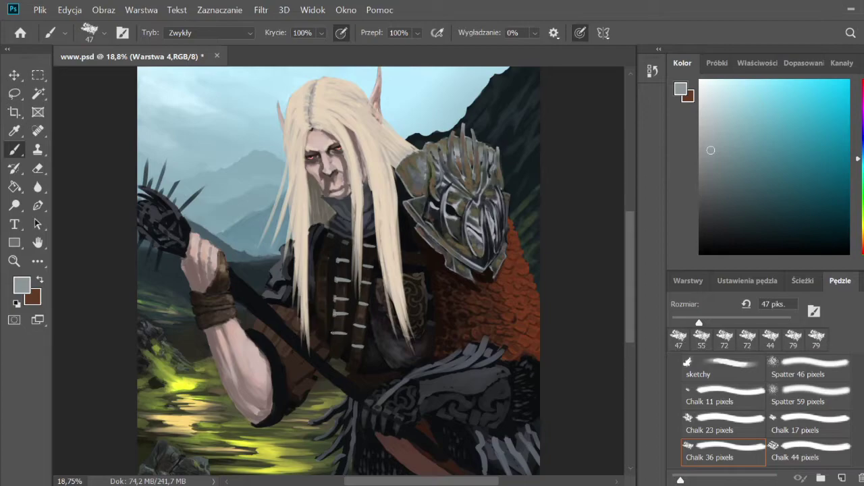
pyautogui.moveTo(350, 242); pyautogui.dragTo(338, 242)
pyautogui.moveTo(329, 277); pyautogui.dragTo(315, 277)
pyautogui.moveTo(329, 294)
pyautogui.mouseDown()
pyautogui.moveTo(315, 293)
pyautogui.moveTo(316, 312)
pyautogui.mouseUp()
pyautogui.moveTo(328, 329); pyautogui.dragTo(316, 330)
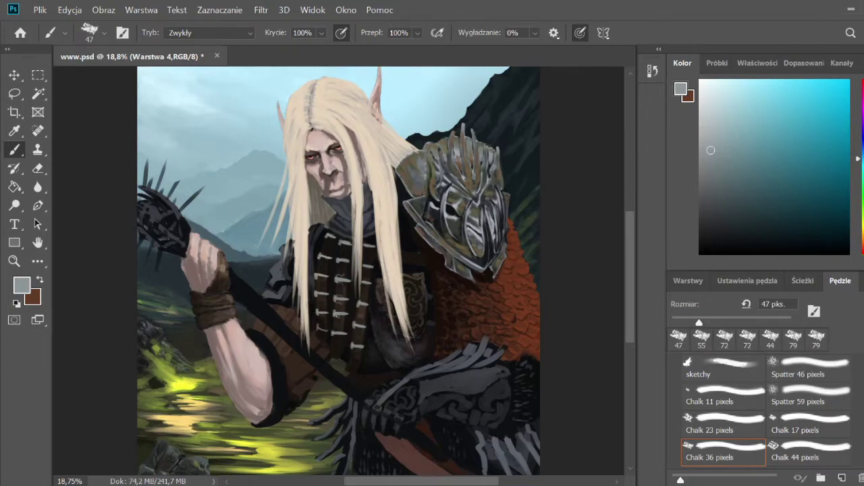
pyautogui.moveTo(348, 262); pyautogui.dragTo(338, 262)
# - Sample near-black and dark armour colours to shade the buckles
pyautogui.keyDown('alt'); pyautogui.click(361, 305); pyautogui.keyUp('alt')
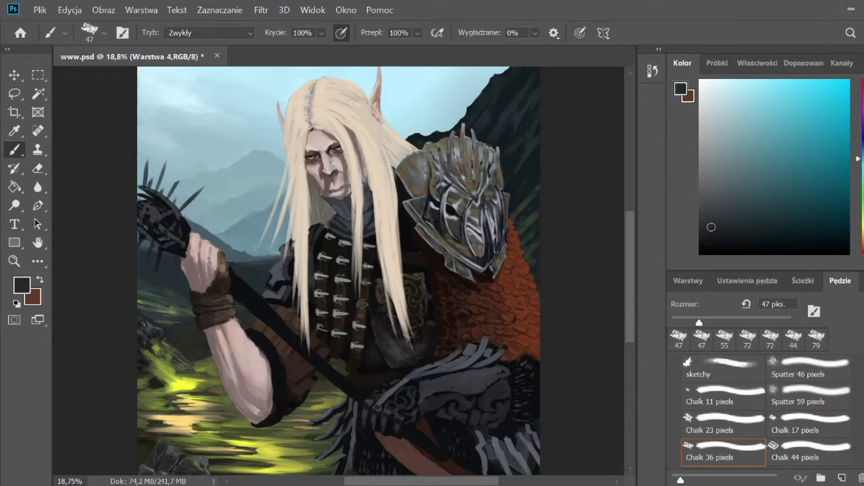
pyautogui.keyDown('alt'); pyautogui.click(331, 236); pyautogui.keyUp('alt')
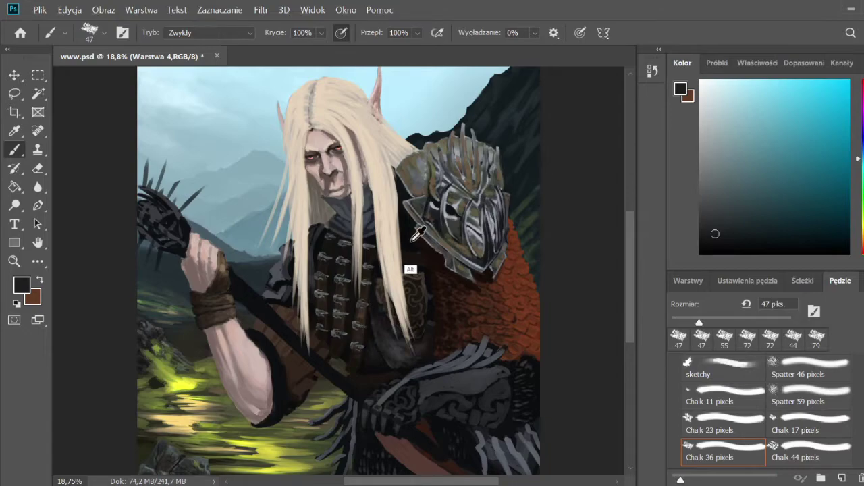
pyautogui.keyDown('alt'); pyautogui.click(418, 233); pyautogui.keyUp('alt')
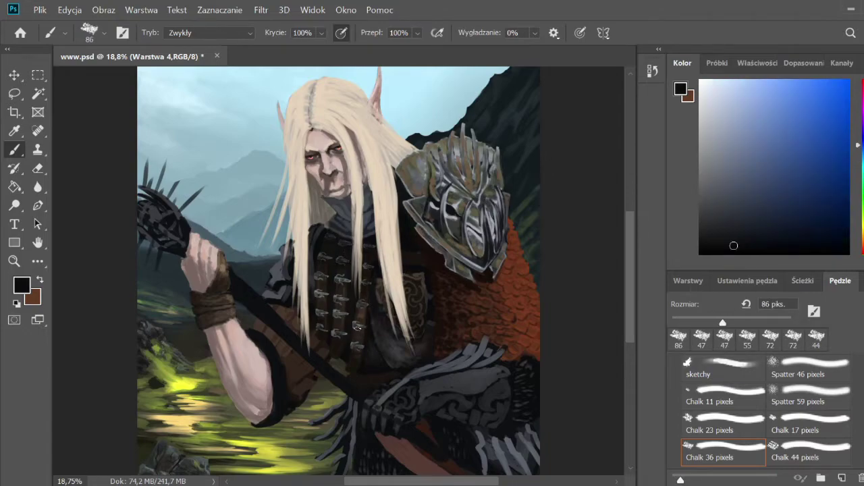
# - Save, then paint a small pale highlight on the elf's lips
pyautogui.hotkey('ctrl', 's')
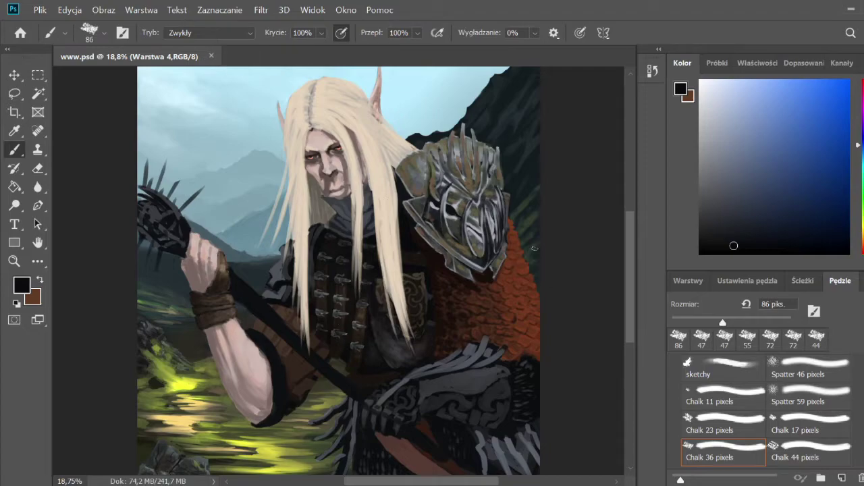
pyautogui.keyDown('alt'); pyautogui.click(322, 202); pyautogui.keyUp('alt')
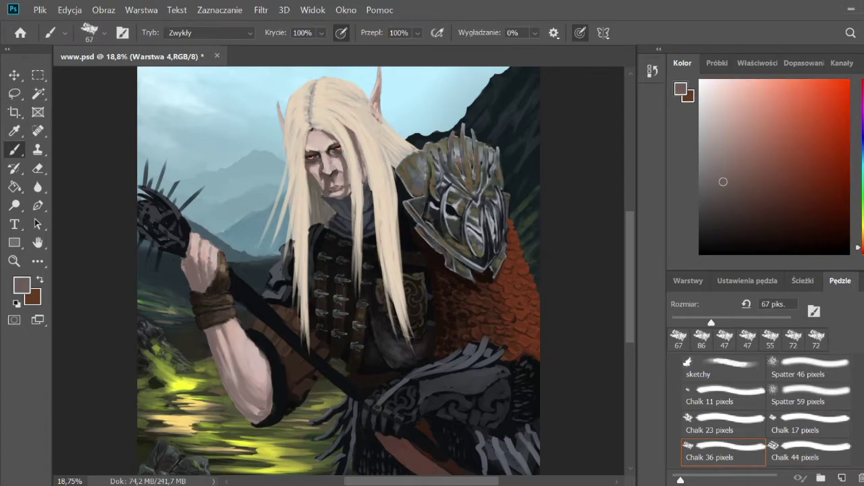
pyautogui.moveTo(331, 192); pyautogui.dragTo(342, 191)
pyautogui.keyDown('alt'); pyautogui.click(336, 192); pyautogui.keyUp('alt')
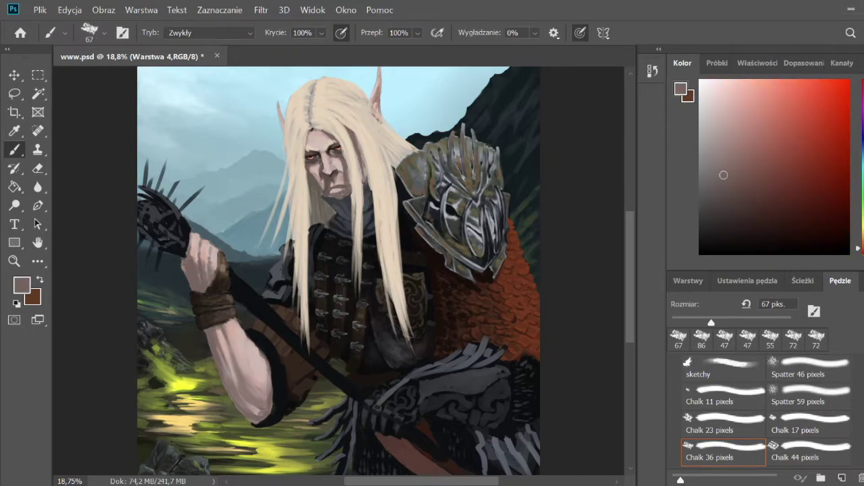
pyautogui.keyDown('alt'); pyautogui.click(336, 195); pyautogui.keyUp('alt')
# - Sample grey-pink and grey-brown skin tones from the face and save again
pyautogui.keyDown('alt'); pyautogui.click(331, 177); pyautogui.keyUp('alt')
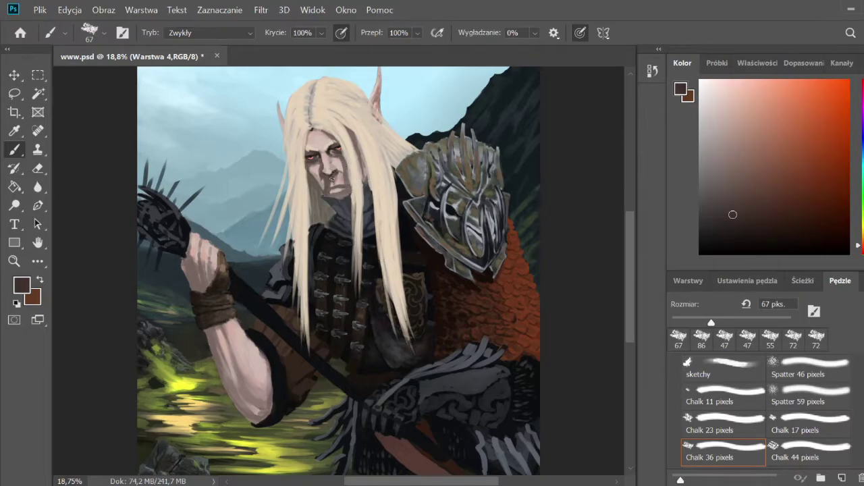
pyautogui.keyDown('alt'); pyautogui.click(336, 195); pyautogui.keyUp('alt')
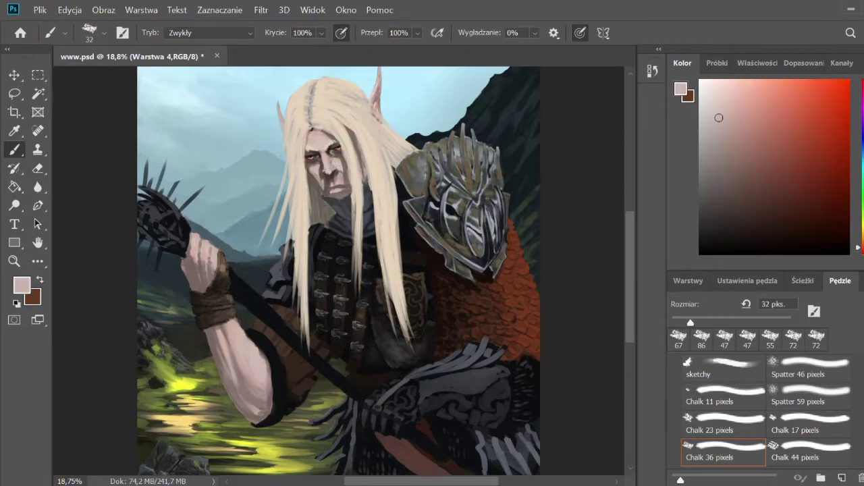
pyautogui.keyDown('alt'); pyautogui.click(334, 163); pyautogui.keyUp('alt')
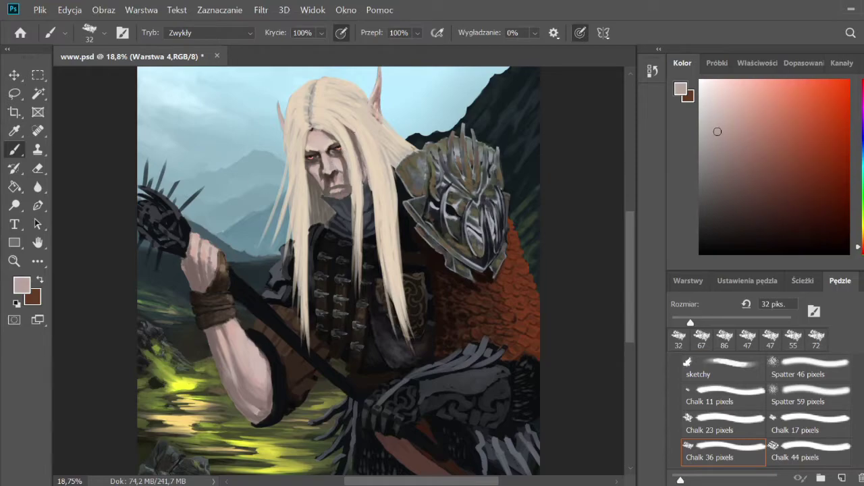
pyautogui.keyDown('alt'); pyautogui.click(333, 177); pyautogui.keyUp('alt')
pyautogui.keyDown('alt'); pyautogui.click(331, 186); pyautogui.keyUp('alt')
pyautogui.hotkey('ctrl', 's')
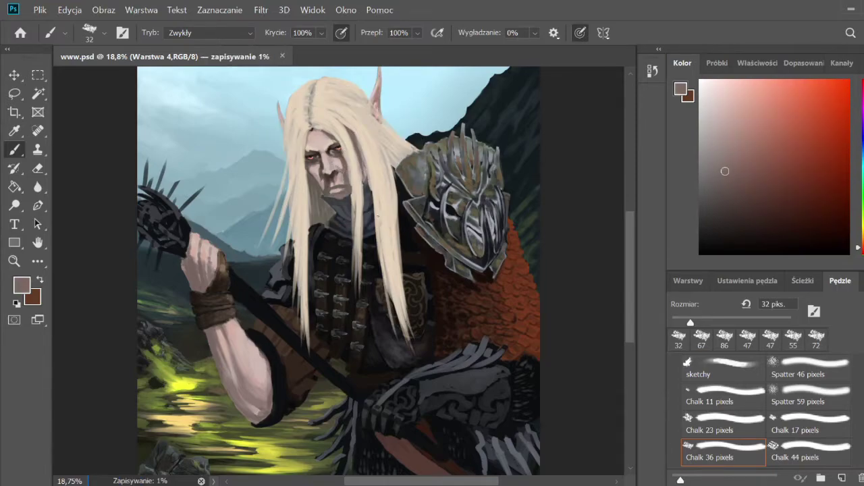
# - Try near-black, grey-brown and blue-grey colours for the shadows
pyautogui.keyDown('alt'); pyautogui.click(210, 311); pyautogui.keyUp('alt')
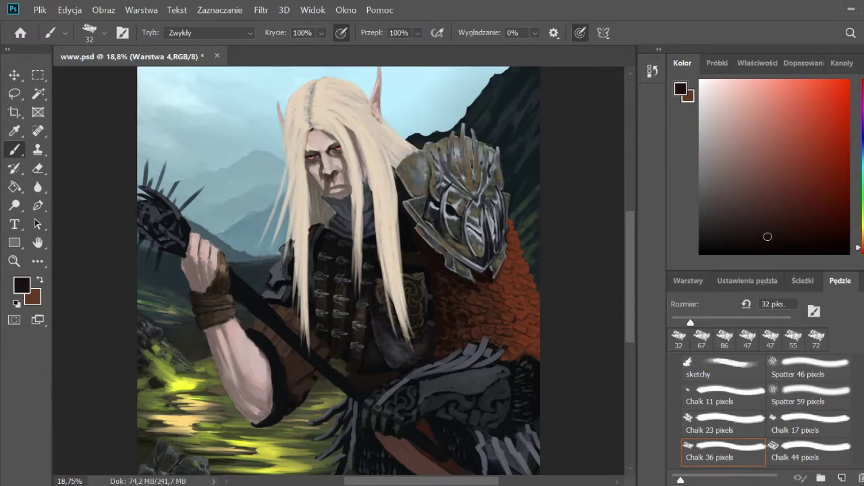
pyautogui.keyDown('alt'); pyautogui.click(202, 280); pyautogui.keyUp('alt')
pyautogui.keyDown('alt'); pyautogui.click(210, 249); pyautogui.keyUp('alt')
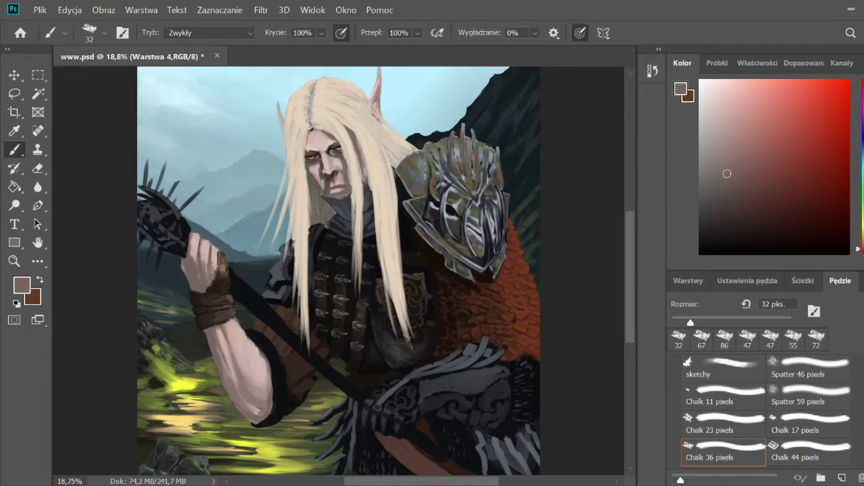
pyautogui.keyDown('alt'); pyautogui.click(254, 198); pyautogui.keyUp('alt')
# - Sample light blue-grey and grey-pink tones, ending on a darker grey-brown
pyautogui.keyDown('alt'); pyautogui.click(203, 260); pyautogui.keyUp('alt')
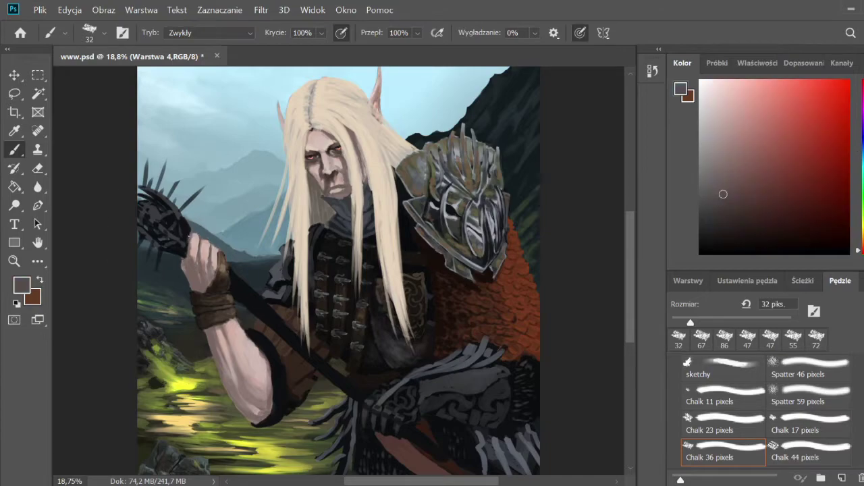
pyautogui.keyDown('alt'); pyautogui.click(184, 231); pyautogui.keyUp('alt')
pyautogui.keyDown('alt'); pyautogui.click(192, 223); pyautogui.keyUp('alt')
pyautogui.keyDown('alt'); pyautogui.click(190, 220); pyautogui.keyUp('alt')
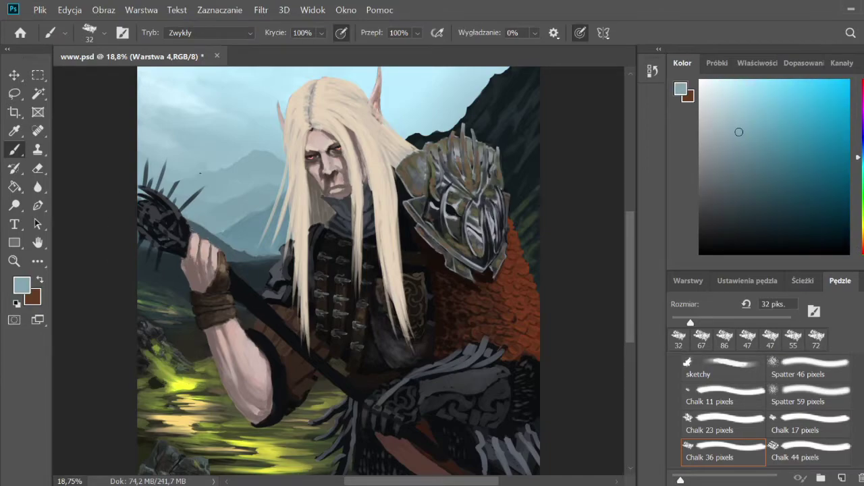
pyautogui.keyDown('alt'); pyautogui.click(193, 253); pyautogui.keyUp('alt')
pyautogui.keyDown('alt'); pyautogui.click(191, 249); pyautogui.keyUp('alt')
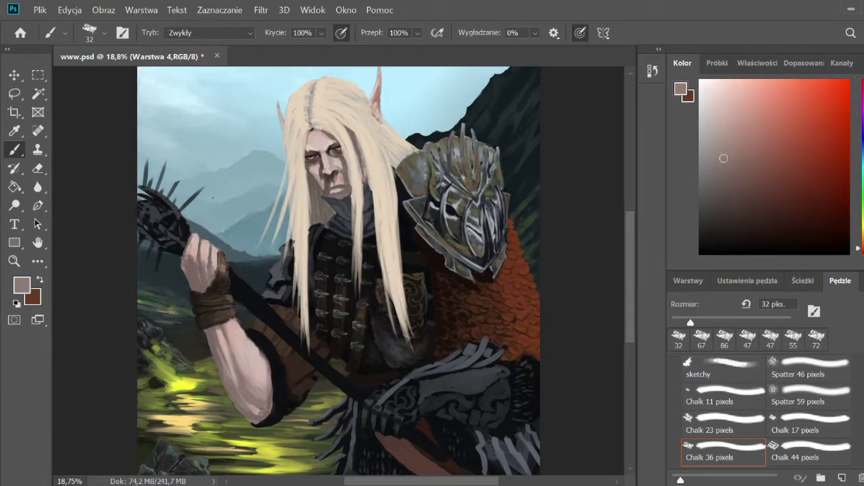
pyautogui.keyDown('alt'); pyautogui.click(187, 255); pyautogui.keyUp('alt')
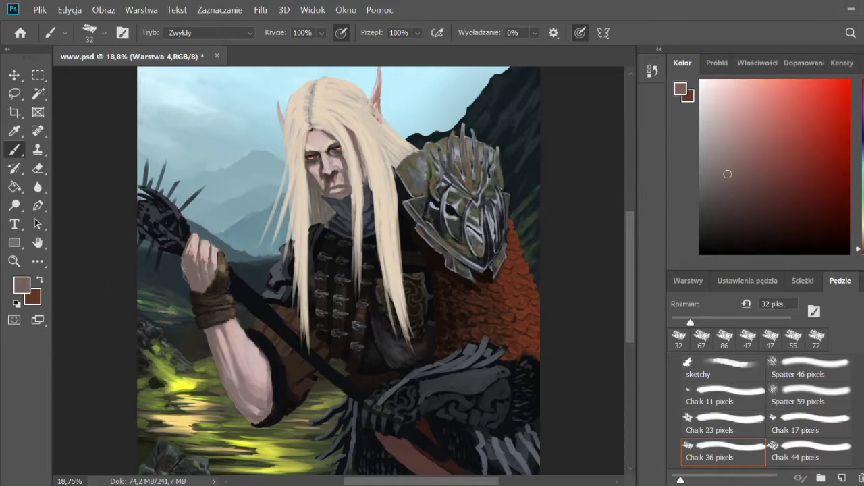
pyautogui.scroll(-1, 222, 216)
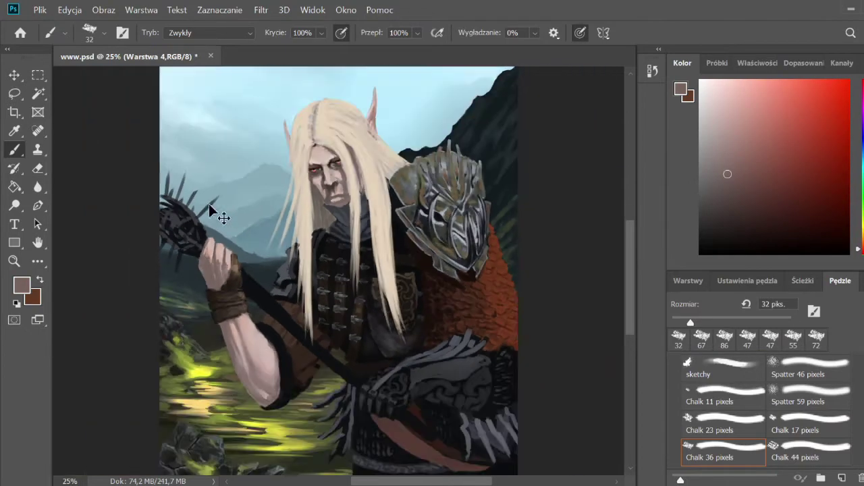
# - Sample near-black and dark tones from the painting, then save
pyautogui.keyDown('alt'); pyautogui.click(241, 268); pyautogui.keyUp('alt')
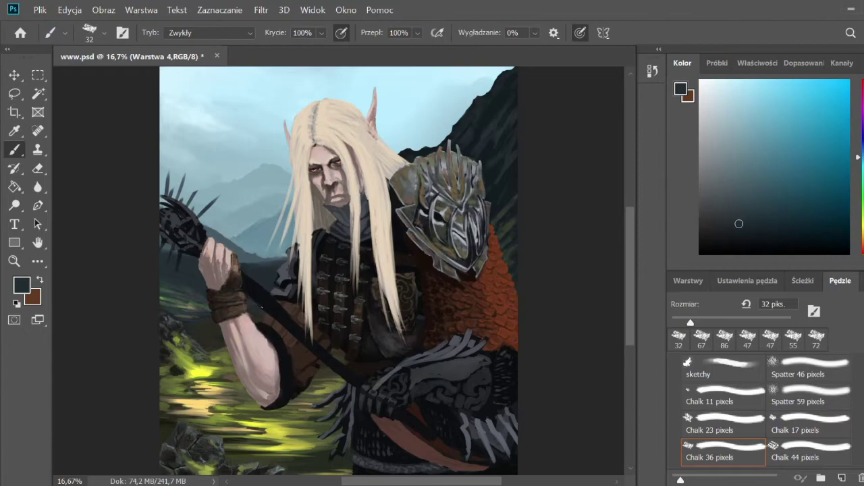
pyautogui.keyDown('alt'); pyautogui.click(258, 290); pyautogui.keyUp('alt')
pyautogui.keyDown('alt'); pyautogui.click(264, 298); pyautogui.keyUp('alt')
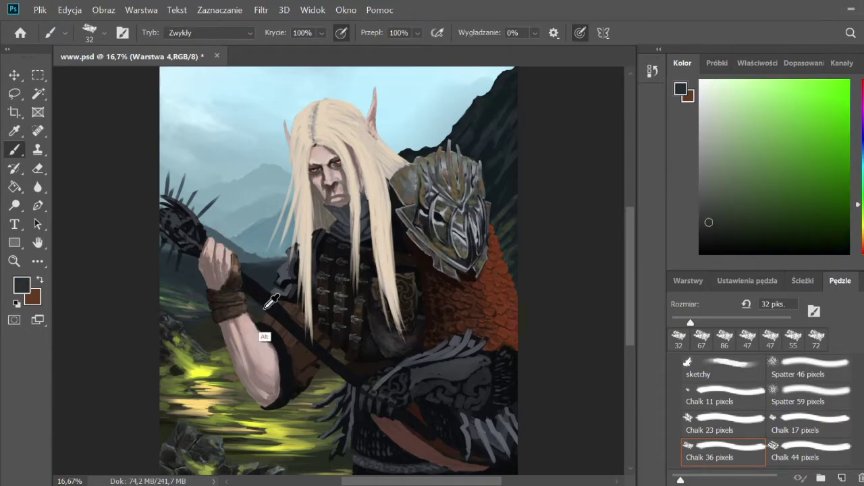
pyautogui.keyDown('alt'); pyautogui.click(263, 336); pyautogui.keyUp('alt')
pyautogui.hotkey('ctrl', 's')
# - Paint light grey-blue on the neck beside the face with a 69 px brush
pyautogui.keyDown('alt'); pyautogui.click(361, 328); pyautogui.keyUp('alt')
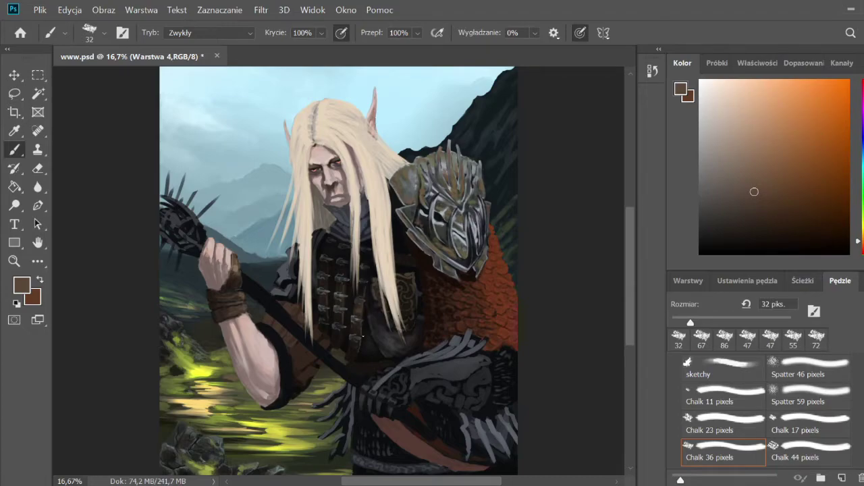
pyautogui.keyDown('alt'); pyautogui.click(345, 218); pyautogui.keyUp('alt')
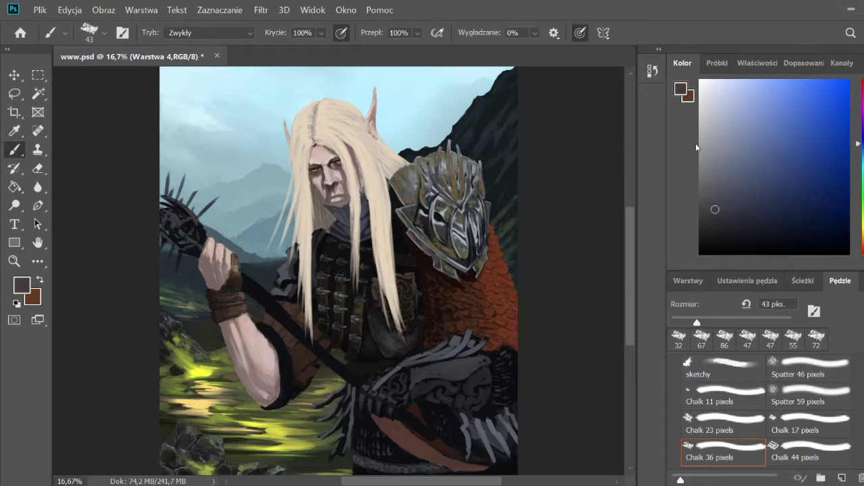
pyautogui.press(']')
pyautogui.press(']')
pyautogui.press(']')
pyautogui.moveTo(364, 197); pyautogui.dragTo(364, 213)
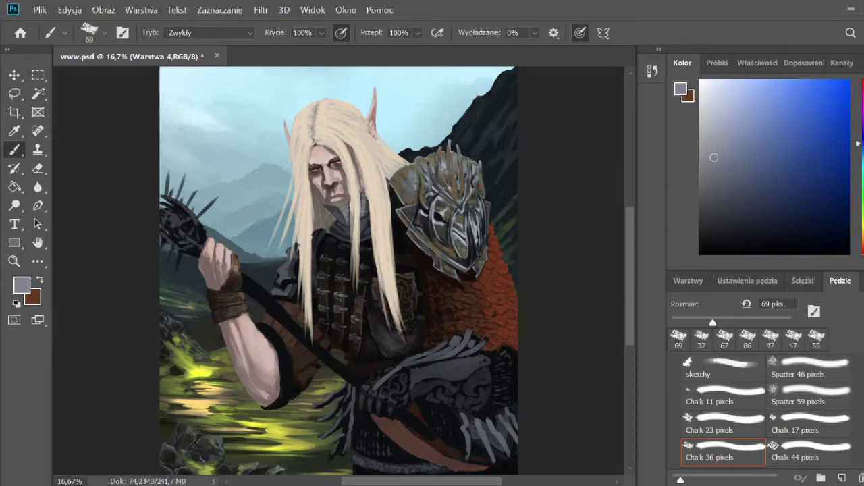
pyautogui.keyDown('alt'); pyautogui.click(340, 220); pyautogui.keyUp('alt')
pyautogui.keyDown('alt'); pyautogui.click(334, 212); pyautogui.keyUp('alt')
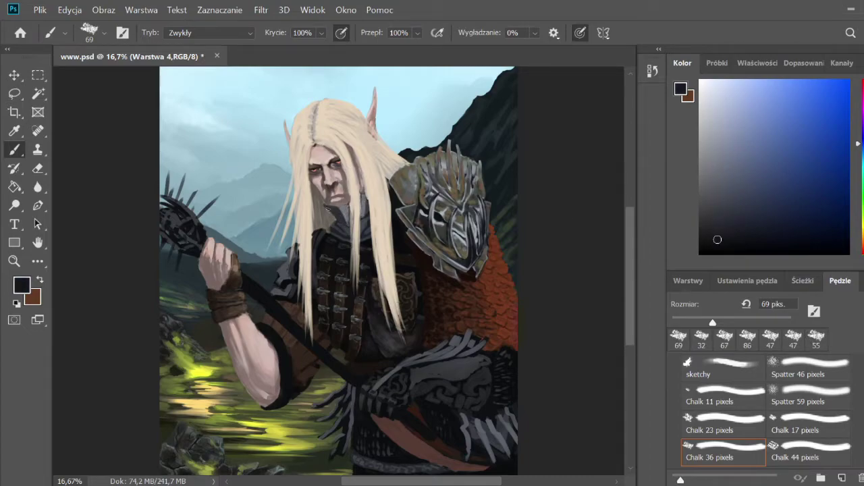
pyautogui.moveTo(366, 194); pyautogui.dragTo(366, 215)
# - Paint a dark navy stroke down the neck
pyautogui.keyDown('alt'); pyautogui.click(364, 215); pyautogui.keyUp('alt')
pyautogui.keyDown('alt'); pyautogui.click(343, 240); pyautogui.keyUp('alt')
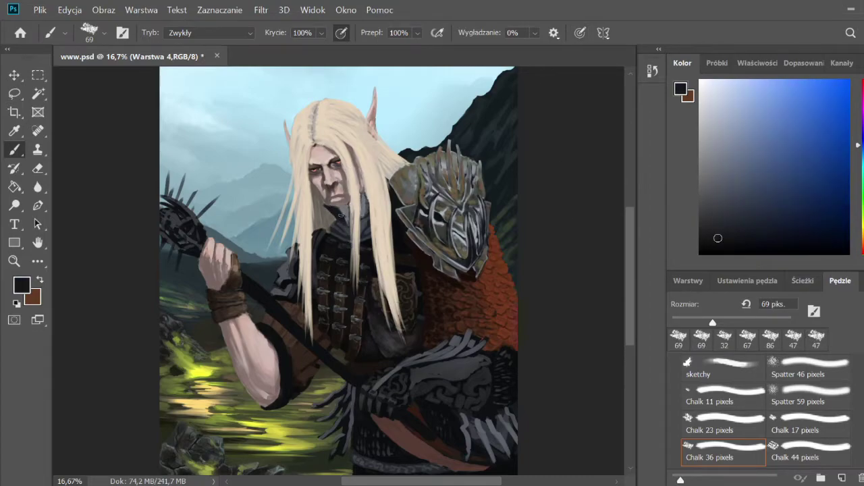
pyautogui.keyDown('alt'); pyautogui.click(345, 211); pyautogui.keyUp('alt')
pyautogui.keyDown('alt'); pyautogui.click(344, 240); pyautogui.keyUp('alt')
pyautogui.keyDown('alt'); pyautogui.click(345, 211); pyautogui.keyUp('alt')
pyautogui.keyDown('alt'); pyautogui.click(345, 210); pyautogui.keyUp('alt')
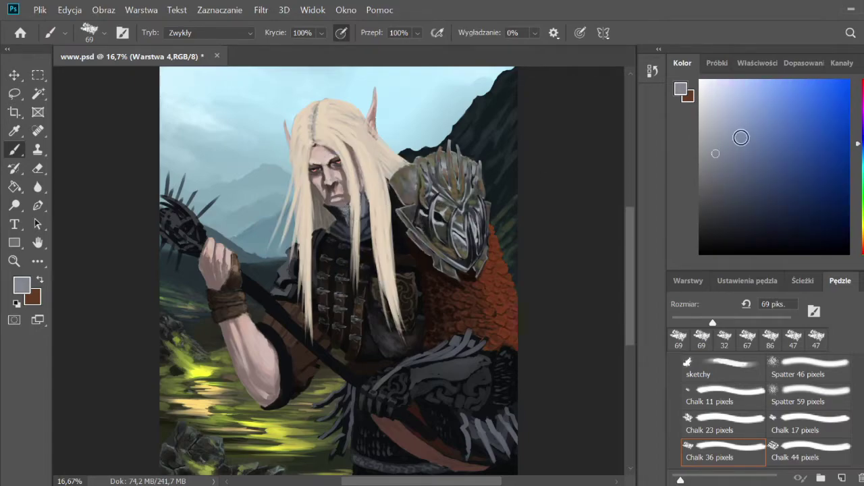
pyautogui.keyDown('alt'); pyautogui.click(373, 198); pyautogui.keyUp('alt')
pyautogui.moveTo(364, 197); pyautogui.dragTo(366, 218)
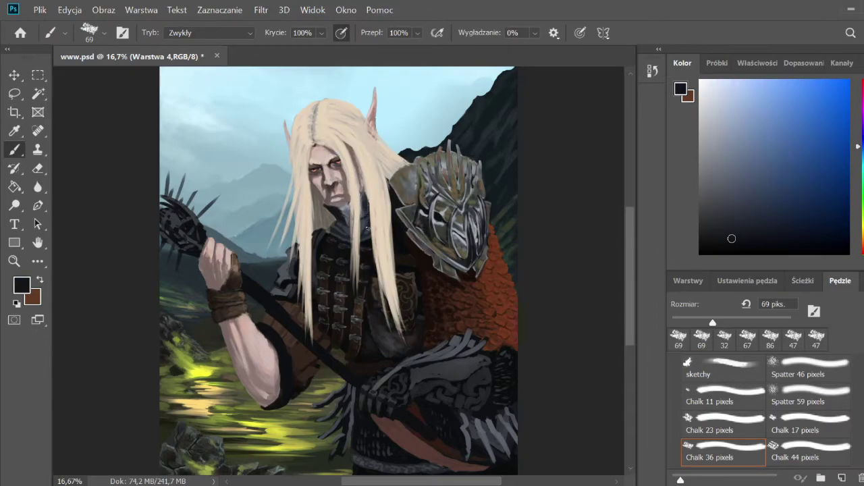
# - Sample grey-blue and near-black tones while shrinking the brush to 42 px
pyautogui.keyDown('alt'); pyautogui.click(367, 216); pyautogui.keyUp('alt')
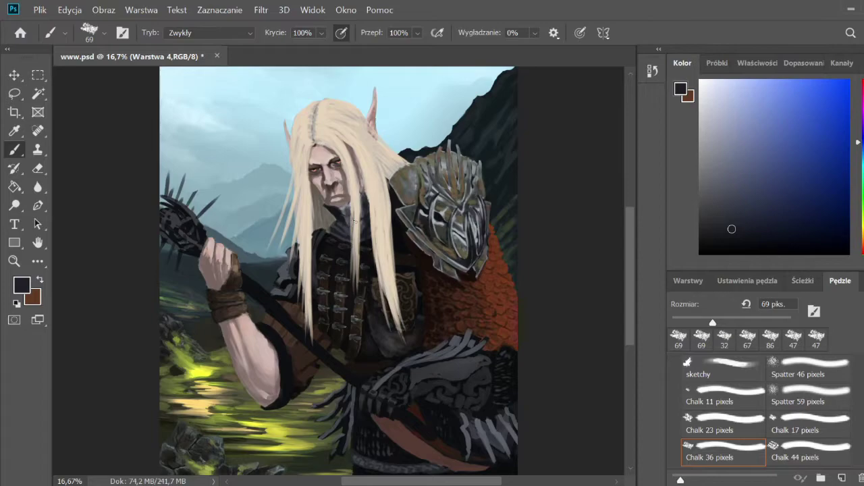
pyautogui.keyDown('alt'); pyautogui.click(354, 219); pyautogui.keyUp('alt')
pyautogui.press('[')
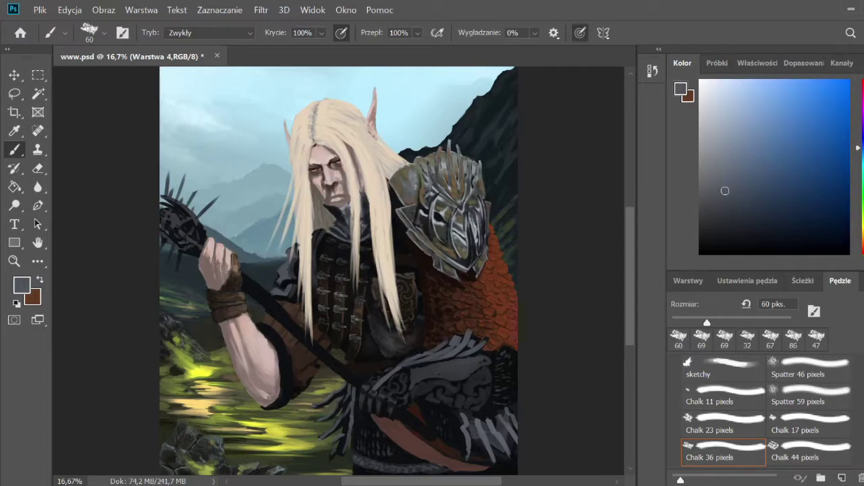
pyautogui.keyDown('alt'); pyautogui.click(337, 229); pyautogui.keyUp('alt')
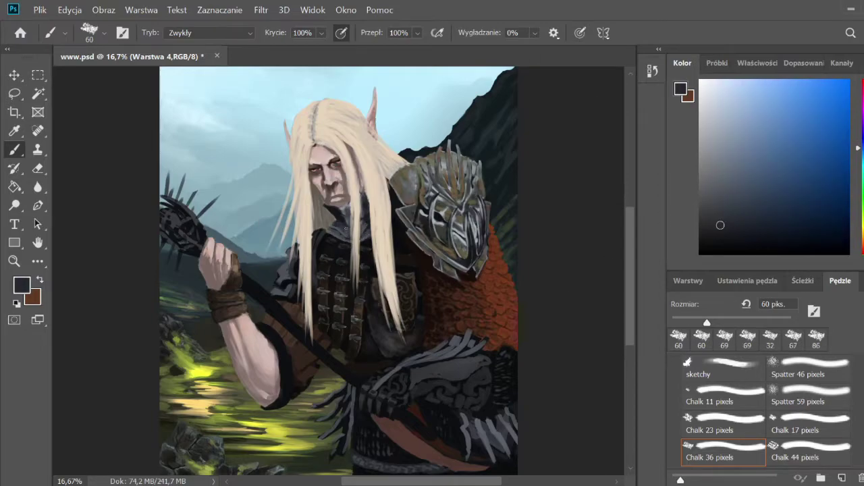
pyautogui.keyDown('alt'); pyautogui.click(334, 228); pyautogui.keyUp('alt')
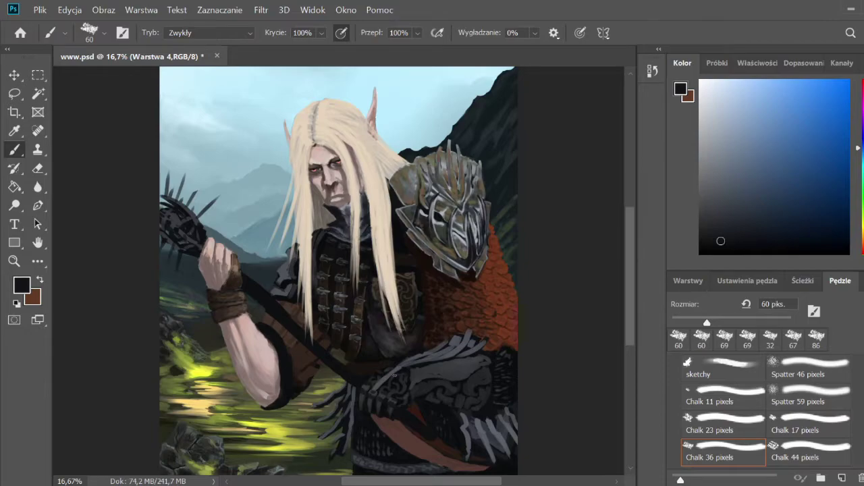
pyautogui.keyDown('alt'); pyautogui.click(356, 222); pyautogui.keyUp('alt')
pyautogui.press('[')
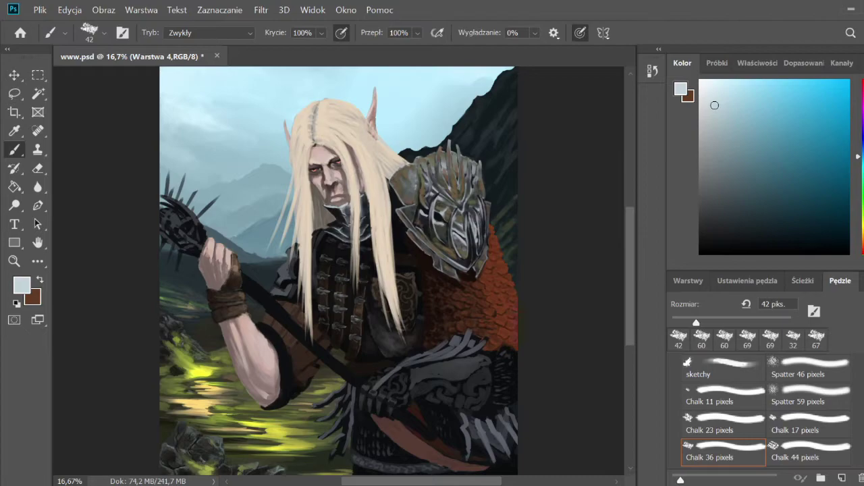
# - Sample near-black, dark olive and dark brown tones around the neck
pyautogui.keyDown('alt'); pyautogui.click(365, 215); pyautogui.keyUp('alt')
pyautogui.keyDown('alt'); pyautogui.click(368, 206); pyautogui.keyUp('alt')
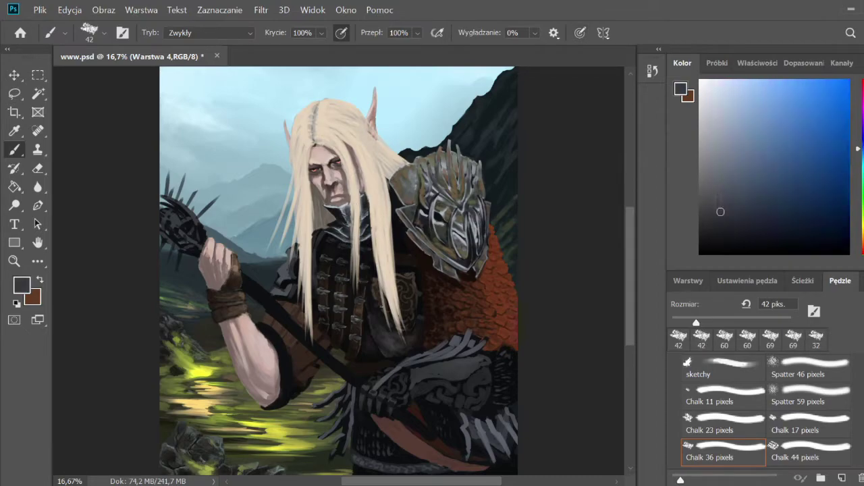
pyautogui.keyDown('alt'); pyautogui.click(364, 218); pyautogui.keyUp('alt')
pyautogui.keyDown('alt'); pyautogui.click(363, 220); pyautogui.keyUp('alt')
pyautogui.keyDown('alt'); pyautogui.click(365, 223); pyautogui.keyUp('alt')
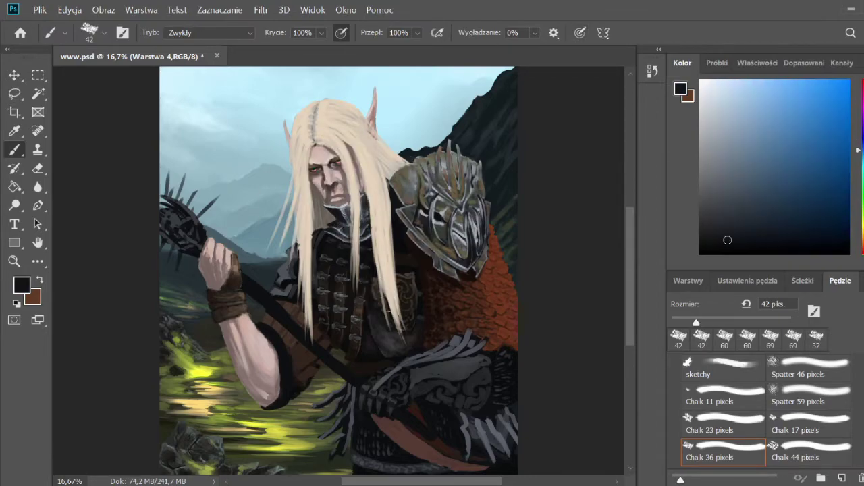
pyautogui.keyDown('alt'); pyautogui.click(365, 223); pyautogui.keyUp('alt')
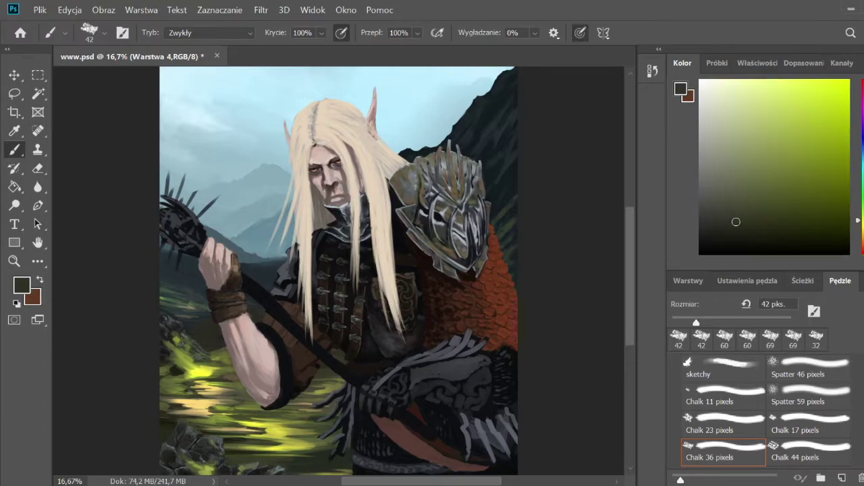
pyautogui.keyDown('alt'); pyautogui.click(365, 223); pyautogui.keyUp('alt')
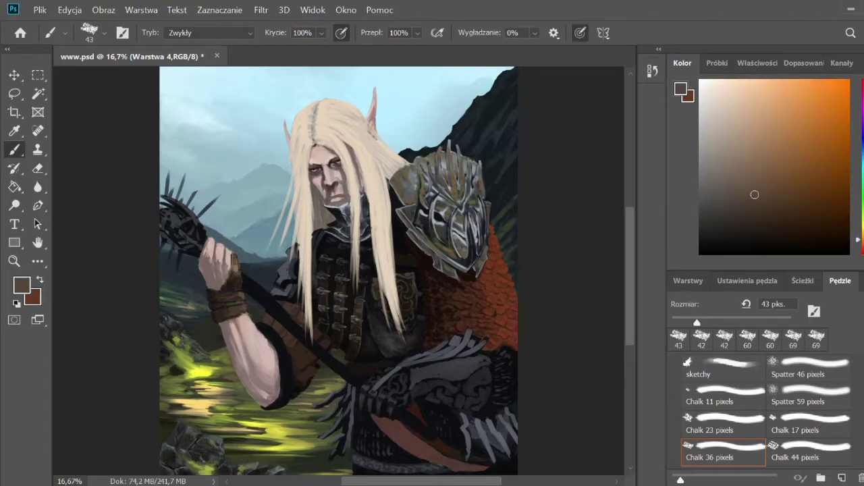
pyautogui.keyDown('alt'); pyautogui.click(364, 223); pyautogui.keyUp('alt')
pyautogui.keyDown('alt'); pyautogui.click(365, 223); pyautogui.keyUp('alt')
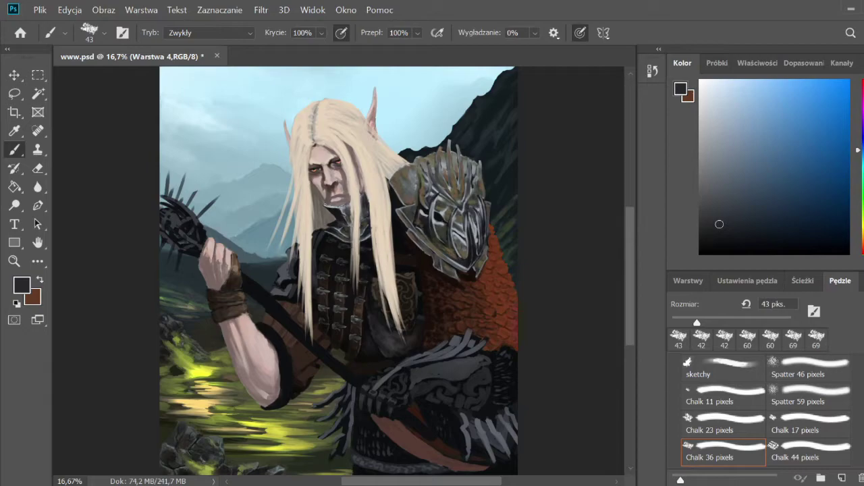
pyautogui.keyDown('alt'); pyautogui.click(365, 223); pyautogui.keyUp('alt')
# - Paint dark reddish shading down the nose, cheek and side of the face
pyautogui.keyDown('alt'); pyautogui.click(344, 197); pyautogui.keyUp('alt')
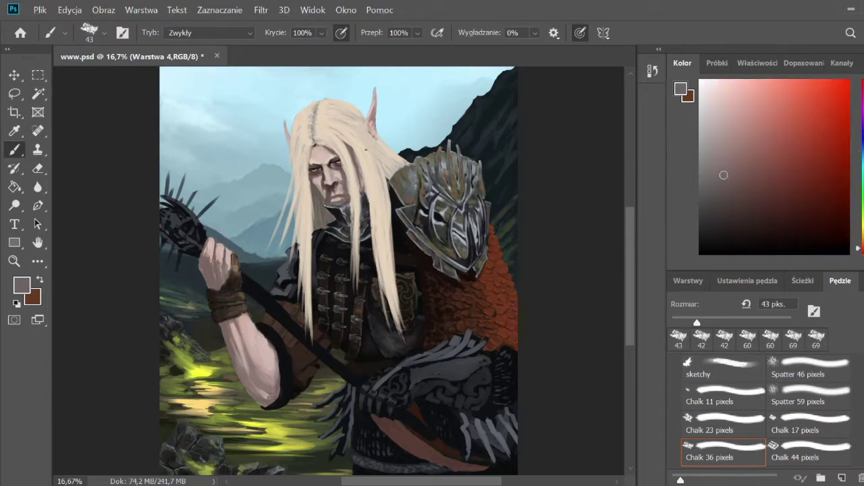
pyautogui.keyDown('alt'); pyautogui.click(345, 197); pyautogui.keyUp('alt')
pyautogui.moveTo(347, 176); pyautogui.dragTo(347, 196)
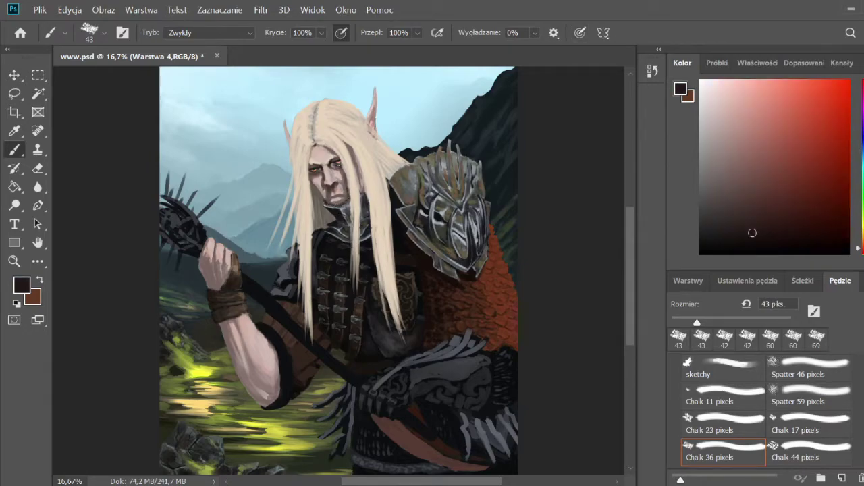
pyautogui.moveTo(357, 149); pyautogui.dragTo(345, 193)
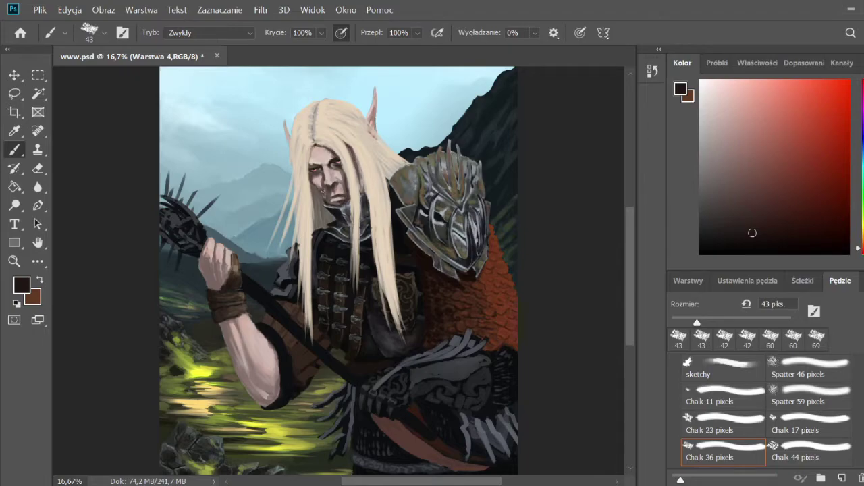
pyautogui.keyDown('alt'); pyautogui.click(376, 314); pyautogui.keyUp('alt')
# - Brighten the hair crown with cream strokes and shadow the right strands
pyautogui.keyDown('alt'); pyautogui.click(328, 122); pyautogui.keyUp('alt')
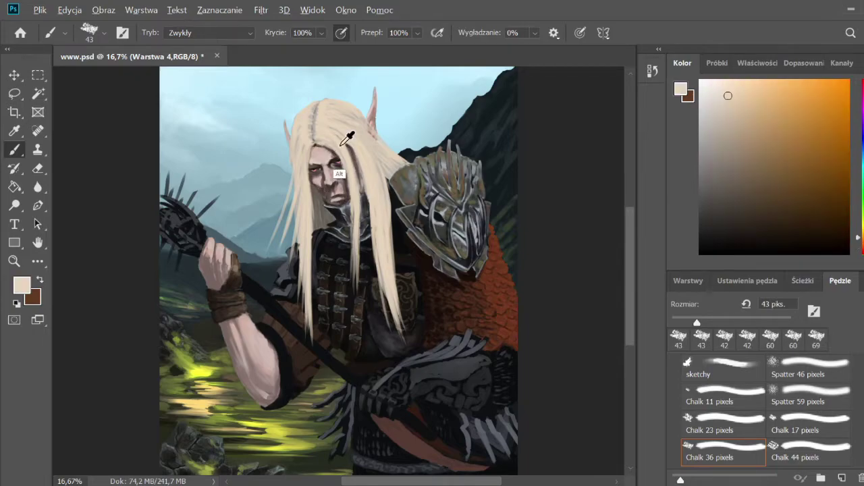
pyautogui.moveTo(327, 125)
pyautogui.mouseDown()
pyautogui.moveTo(345, 175)
pyautogui.moveTo(377, 206)
pyautogui.mouseUp()
pyautogui.moveTo(358, 128)
pyautogui.mouseDown()
pyautogui.moveTo(381, 229)
pyautogui.moveTo(391, 159)
pyautogui.mouseUp()
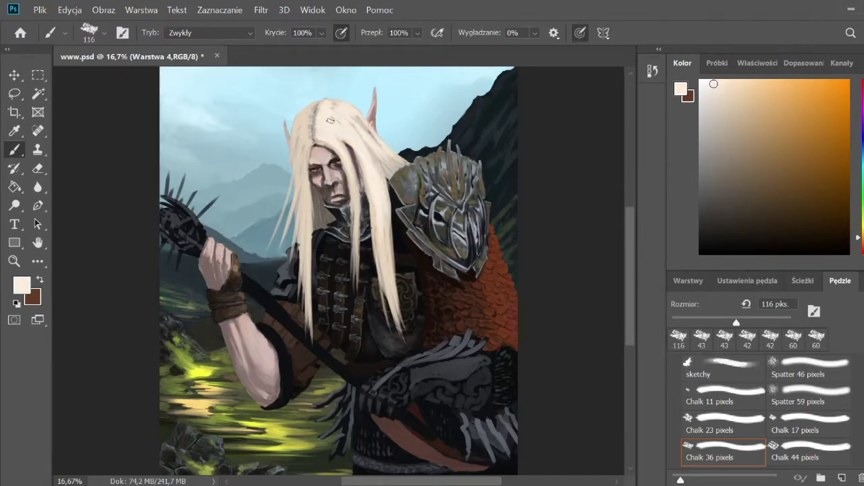
pyautogui.keyDown('alt'); pyautogui.click(301, 129); pyautogui.keyUp('alt')
pyautogui.keyDown('alt'); pyautogui.click(324, 141); pyautogui.keyUp('alt')
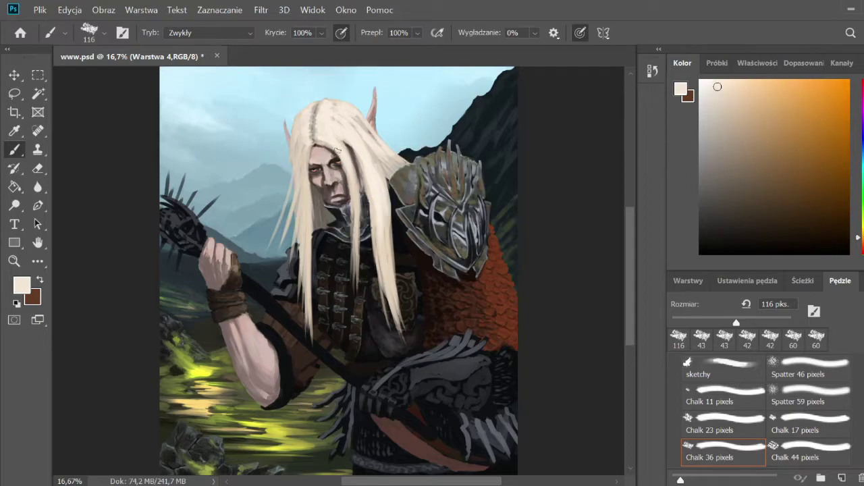
pyautogui.keyDown('alt'); pyautogui.click(375, 140); pyautogui.keyUp('alt')
pyautogui.moveTo(370, 135); pyautogui.dragTo(372, 206)
pyautogui.moveTo(374, 166); pyautogui.dragTo(383, 280)
# - Highlight the left hair strand and add greyer beige shading strokes
pyautogui.keyDown('alt'); pyautogui.click(378, 180); pyautogui.keyUp('alt')
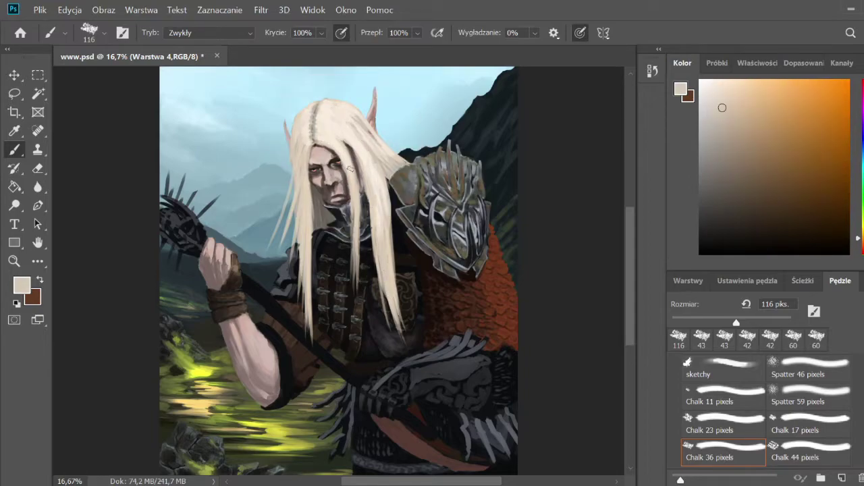
pyautogui.keyDown('alt'); pyautogui.click(305, 106); pyautogui.keyUp('alt')
pyautogui.moveTo(307, 152); pyautogui.dragTo(307, 280)
pyautogui.keyDown('alt'); pyautogui.click(304, 212); pyautogui.keyUp('alt')
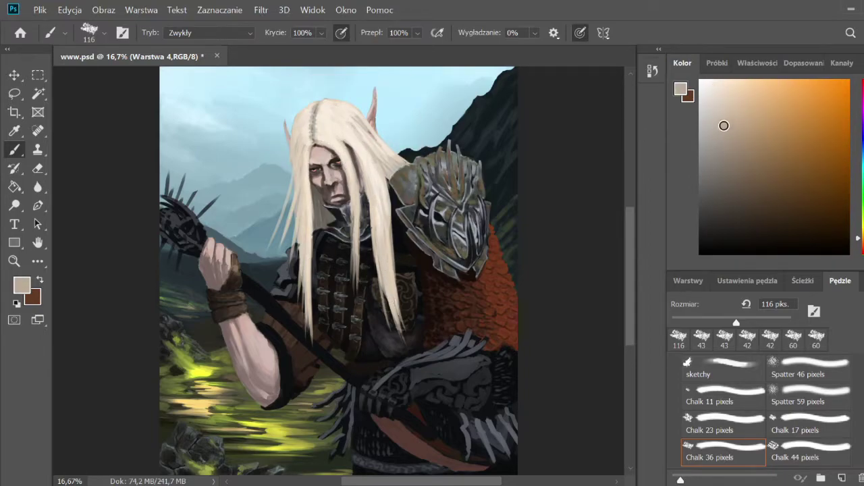
pyautogui.moveTo(300, 175); pyautogui.dragTo(297, 233)
pyautogui.moveTo(291, 138); pyautogui.dragTo(301, 211)
pyautogui.moveTo(364, 162); pyautogui.dragTo(378, 228)
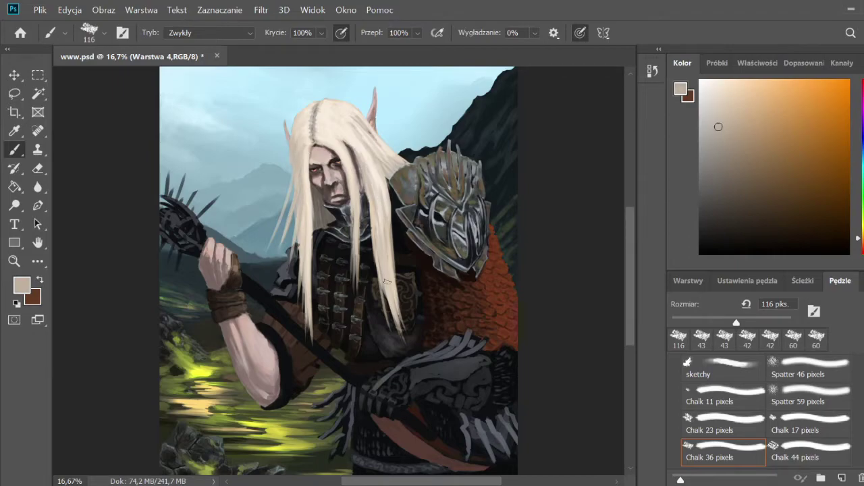
# - Cover the dark parting line with hair colour and pick a lighter beige
pyautogui.moveTo(317, 132); pyautogui.dragTo(316, 116)
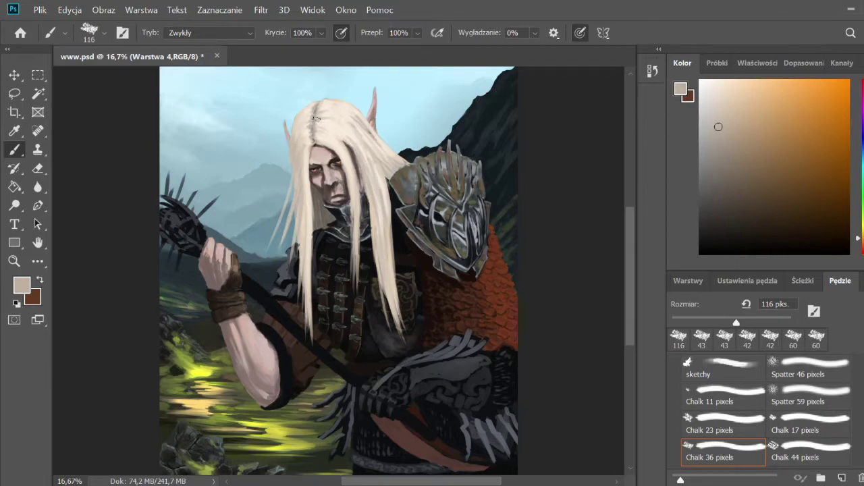
pyautogui.keyDown('alt'); pyautogui.click(316, 148); pyautogui.keyUp('alt')
pyautogui.keyDown('alt'); pyautogui.click(360, 127); pyautogui.keyUp('alt')
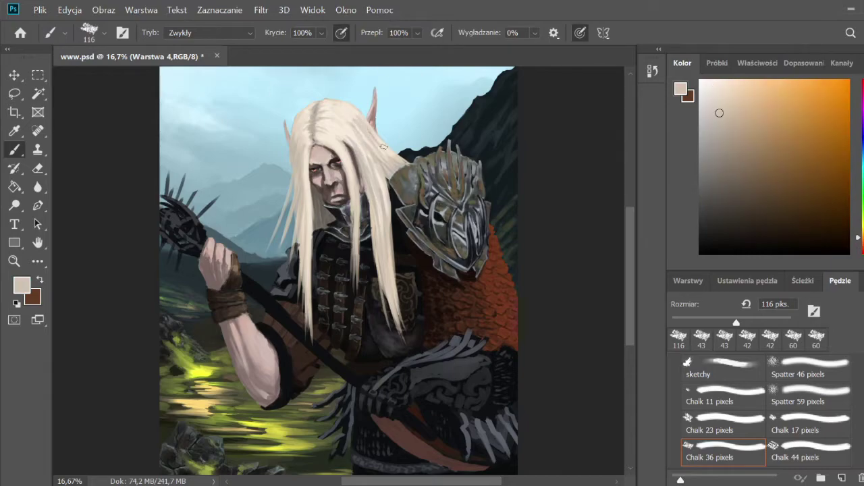
pyautogui.keyDown('alt'); pyautogui.click(349, 121); pyautogui.keyUp('alt')
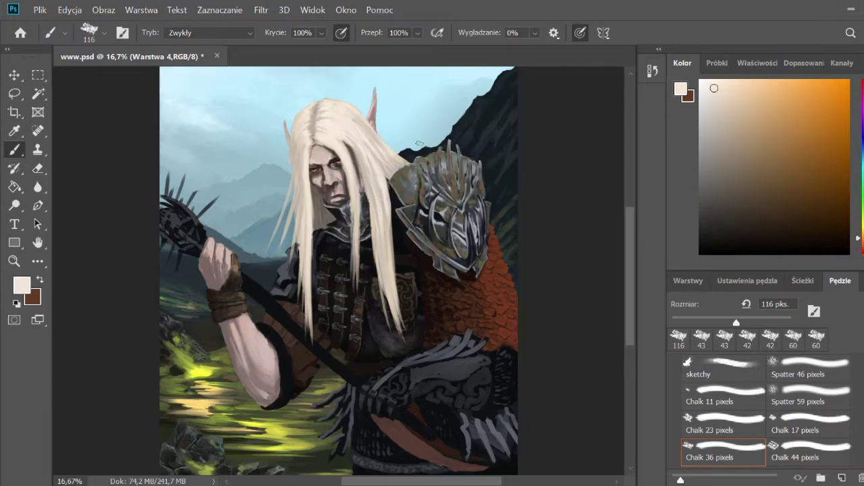
pyautogui.press('e')
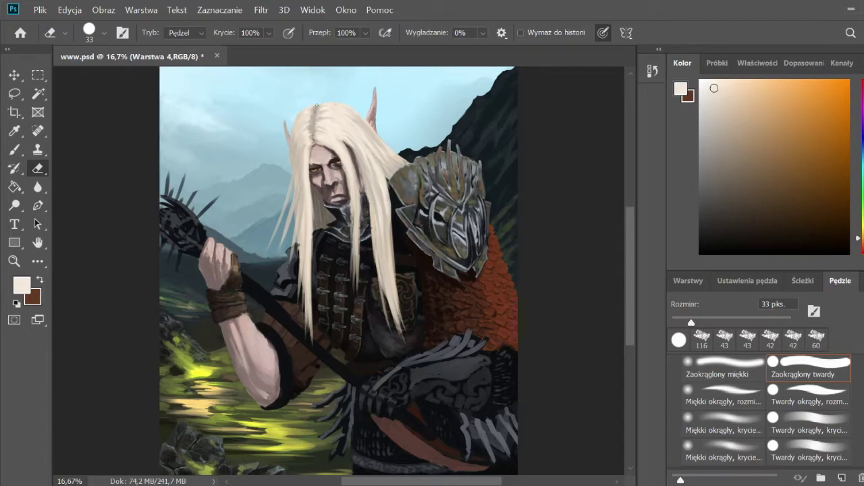
# - Return to the chalk brush and sample dark brown, grey and navy tones
pyautogui.press('b')
pyautogui.keyDown('alt'); pyautogui.click(327, 210); pyautogui.keyUp('alt')
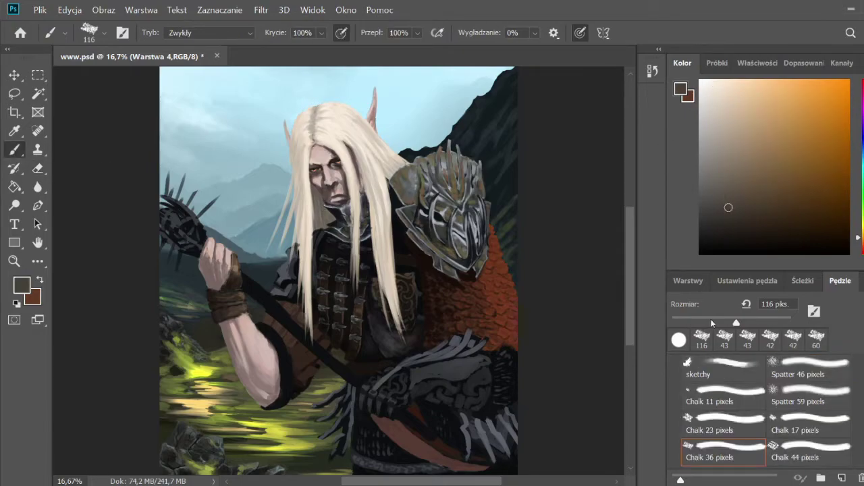
pyautogui.keyDown('alt'); pyautogui.click(322, 227); pyautogui.keyUp('alt')
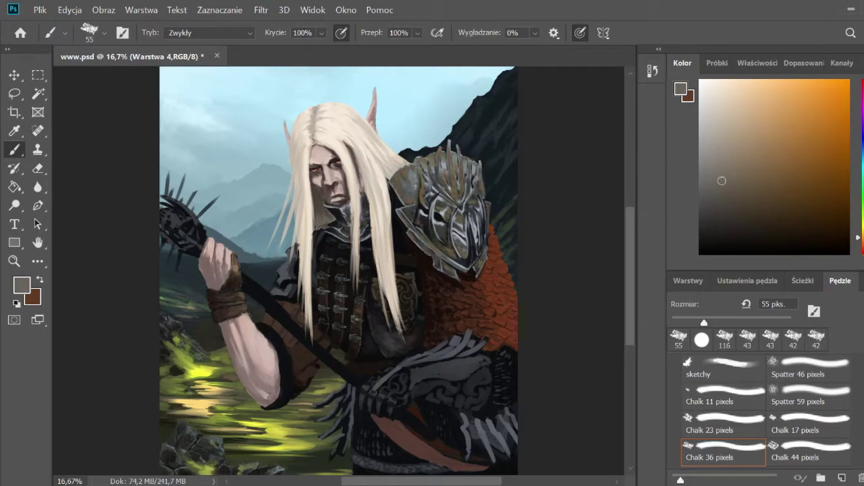
pyautogui.keyDown('alt'); pyautogui.click(402, 235); pyautogui.keyUp('alt')
pyautogui.keyDown('alt'); pyautogui.click(319, 248); pyautogui.keyUp('alt')
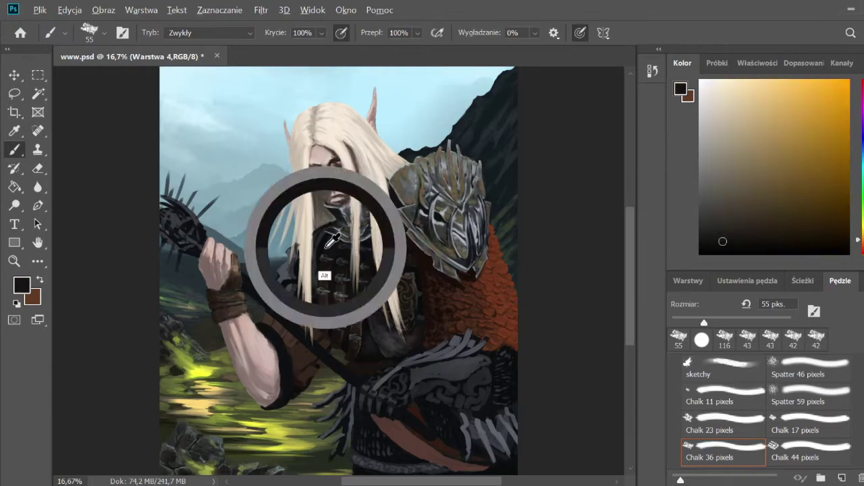
pyautogui.keyDown('alt'); pyautogui.click(291, 270); pyautogui.keyUp('alt')
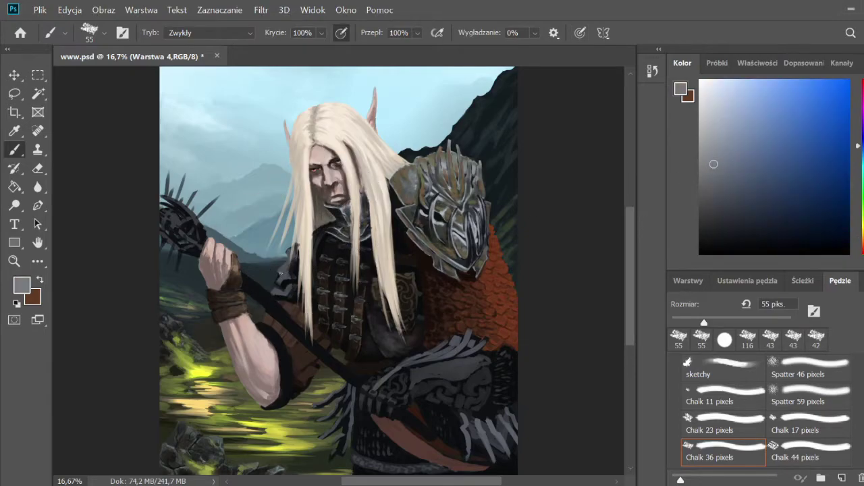
pyautogui.keyDown('alt'); pyautogui.click(286, 284); pyautogui.keyUp('alt')
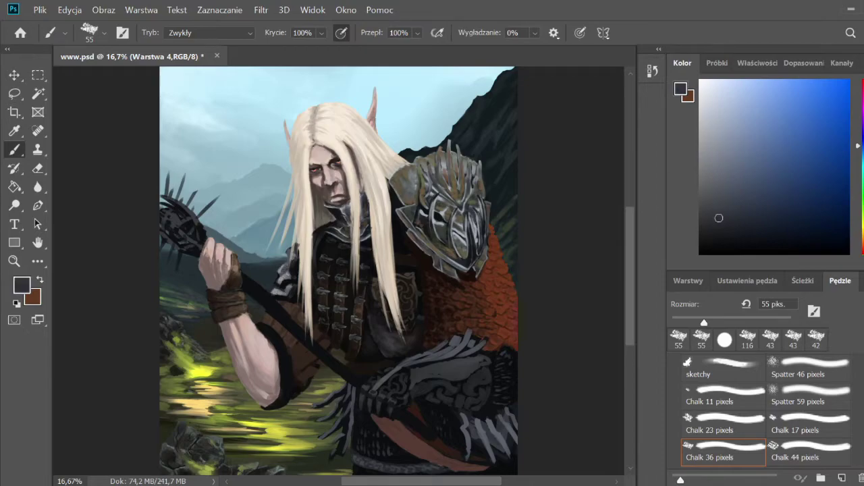
# - Settle on a near-black shadow colour after sampling greys and a dark red
pyautogui.keyDown('alt'); pyautogui.click(279, 291); pyautogui.keyUp('alt')
pyautogui.keyDown('alt'); pyautogui.click(291, 286); pyautogui.keyUp('alt')
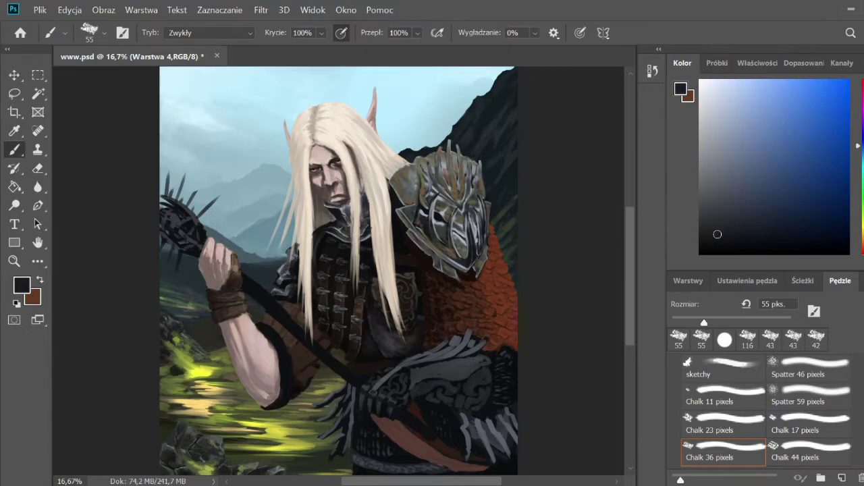
pyautogui.keyDown('alt'); pyautogui.click(287, 272); pyautogui.keyUp('alt')
pyautogui.keyDown('alt'); pyautogui.click(299, 228); pyautogui.keyUp('alt')
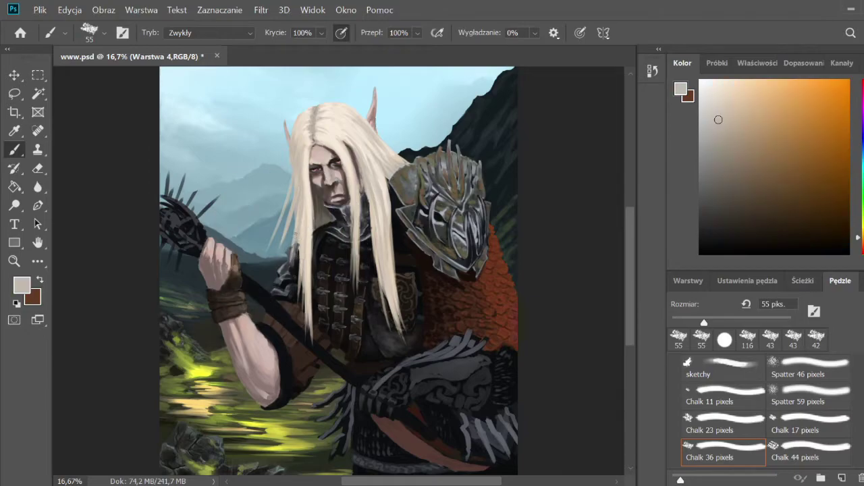
pyautogui.keyDown('alt'); pyautogui.click(298, 301); pyautogui.keyUp('alt')
pyautogui.keyDown('alt'); pyautogui.click(275, 298); pyautogui.keyUp('alt')
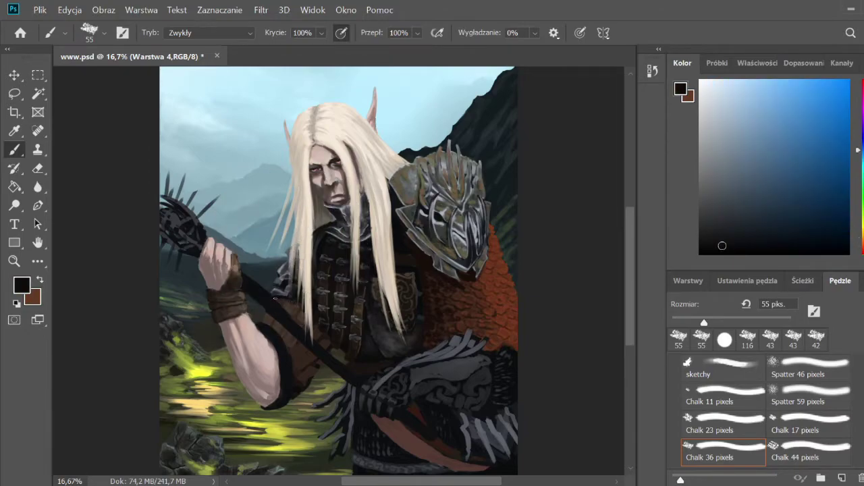
# - Save the painting and set a near-black brush of about 93 px
pyautogui.keyDown('alt'); pyautogui.click(363, 327); pyautogui.keyUp('alt')
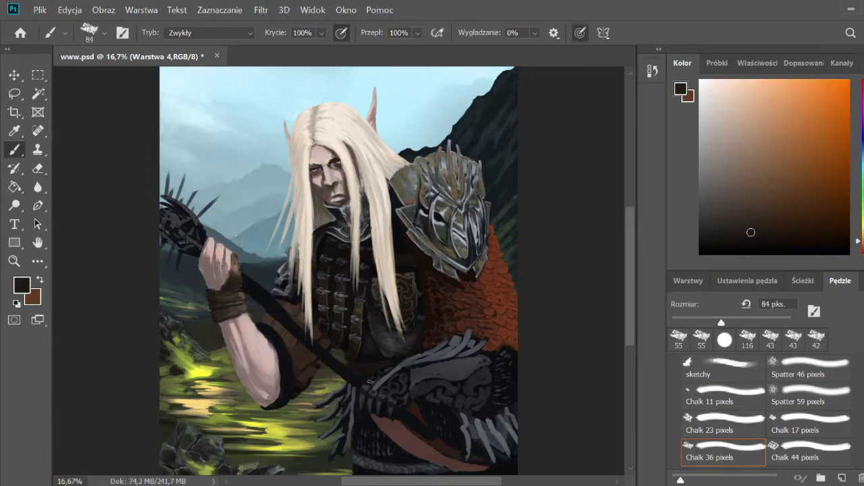
pyautogui.keyDown('alt'); pyautogui.click(367, 366); pyautogui.keyUp('alt')
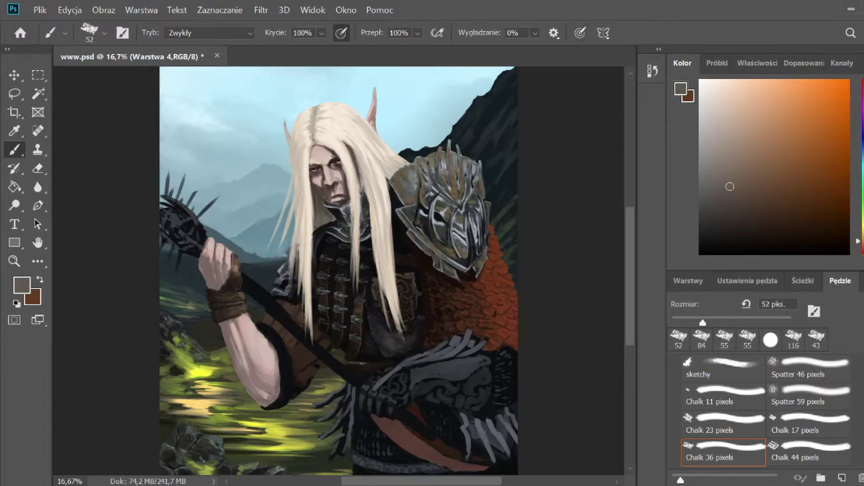
pyautogui.keyDown('alt'); pyautogui.click(380, 361); pyautogui.keyUp('alt')
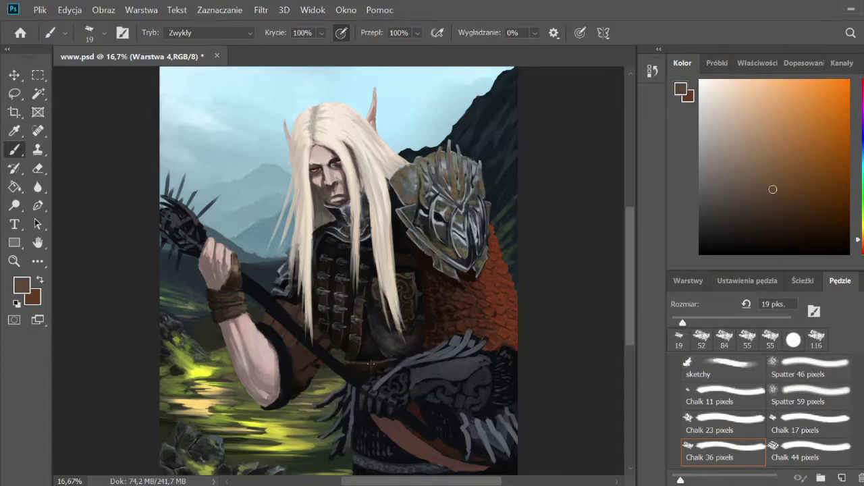
pyautogui.hotkey('ctrl', 's')
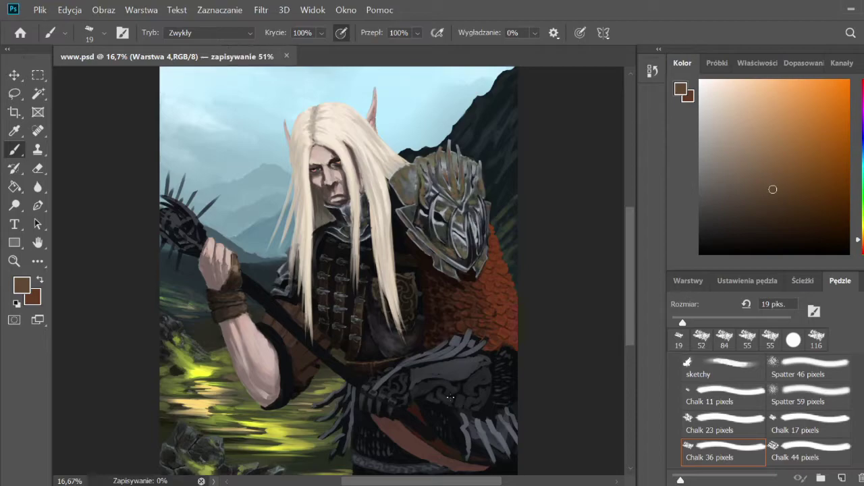
pyautogui.keyDown('alt'); pyautogui.click(368, 189); pyautogui.keyUp('alt')
pyautogui.moveTo(682, 322); pyautogui.dragTo(727, 323)
# - Paint dark strokes along the hair strands left of the face
pyautogui.moveTo(363, 246)
pyautogui.mouseDown()
pyautogui.moveTo(364, 192)
pyautogui.moveTo(352, 157)
pyautogui.mouseUp()
pyautogui.moveTo(331, 235); pyautogui.dragTo(312, 186)
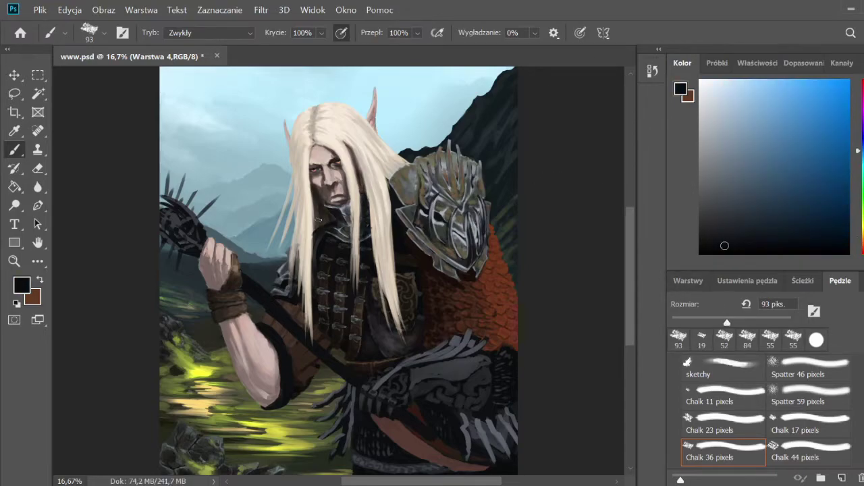
pyautogui.moveTo(347, 251); pyautogui.dragTo(320, 188)
# - Sample light pink, near-black and greyish skin tones from the face
pyautogui.keyDown('alt'); pyautogui.click(318, 186); pyautogui.keyUp('alt')
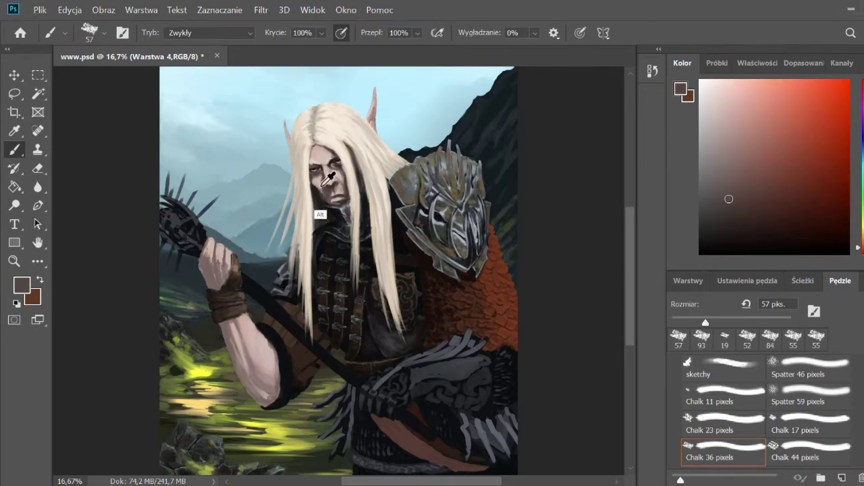
pyautogui.keyDown('alt'); pyautogui.click(322, 197); pyautogui.keyUp('alt')
pyautogui.keyDown('alt'); pyautogui.click(320, 192); pyautogui.keyUp('alt')
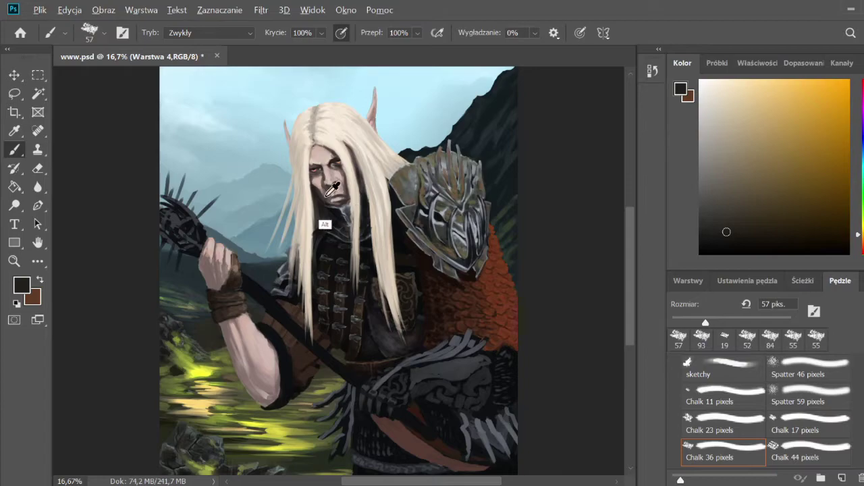
pyautogui.keyDown('alt'); pyautogui.click(325, 223); pyautogui.keyUp('alt')
pyautogui.keyDown('alt'); pyautogui.click(325, 224); pyautogui.keyUp('alt')
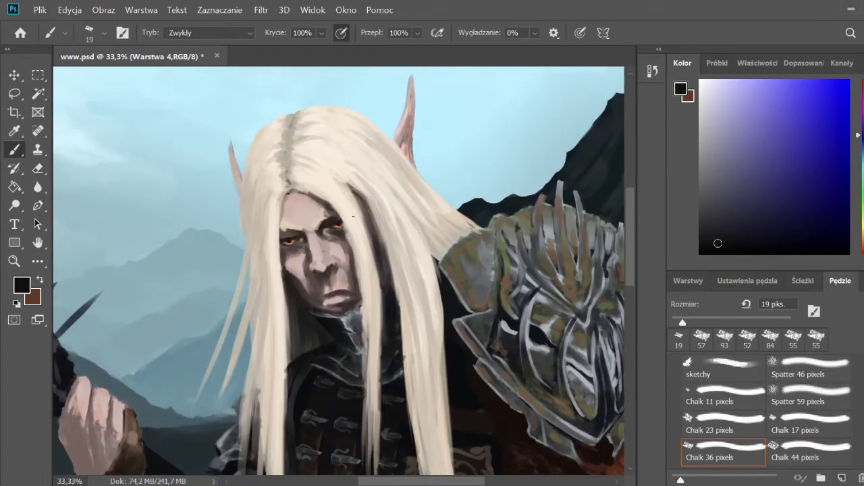
pyautogui.keyDown('alt'); pyautogui.click(320, 211); pyautogui.keyUp('alt')
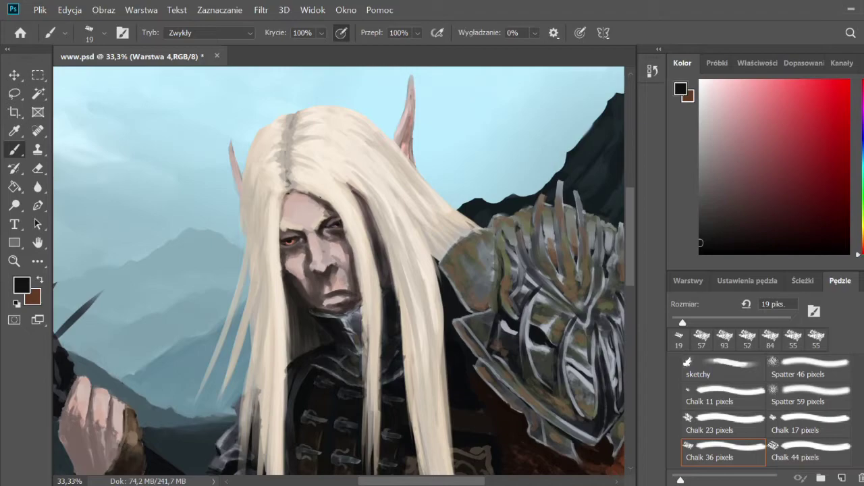
# - Sample dark grey-brown and lighter grey tones, enlarging the brush to 29 px
pyautogui.keyDown('alt'); pyautogui.click(331, 230); pyautogui.keyUp('alt')
pyautogui.keyDown('alt'); pyautogui.click(332, 227); pyautogui.keyUp('alt')
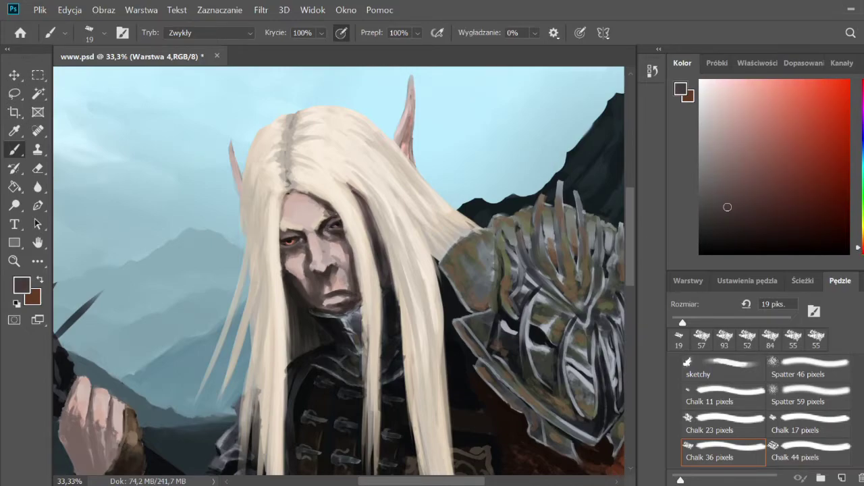
pyautogui.keyDown('alt'); pyautogui.click(328, 225); pyautogui.keyUp('alt')
pyautogui.keyDown('alt'); pyautogui.click(296, 235); pyautogui.keyUp('alt')
pyautogui.keyDown('alt'); pyautogui.click(312, 230); pyautogui.keyUp('alt')
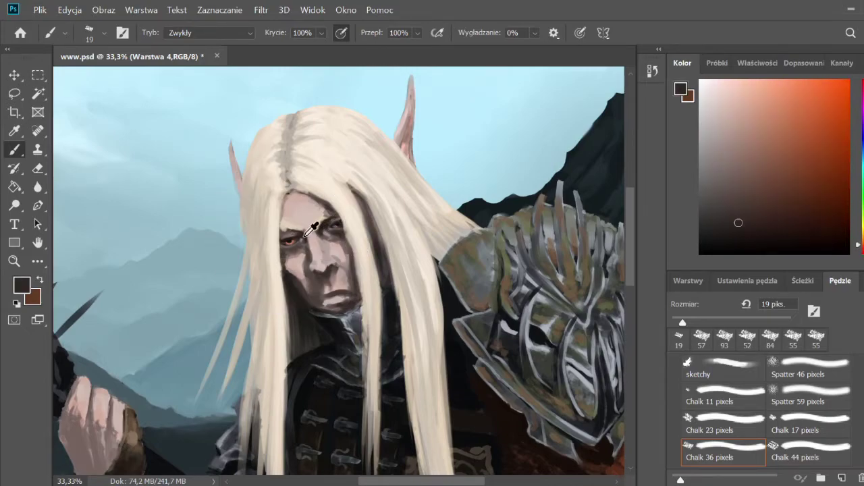
pyautogui.press(']')
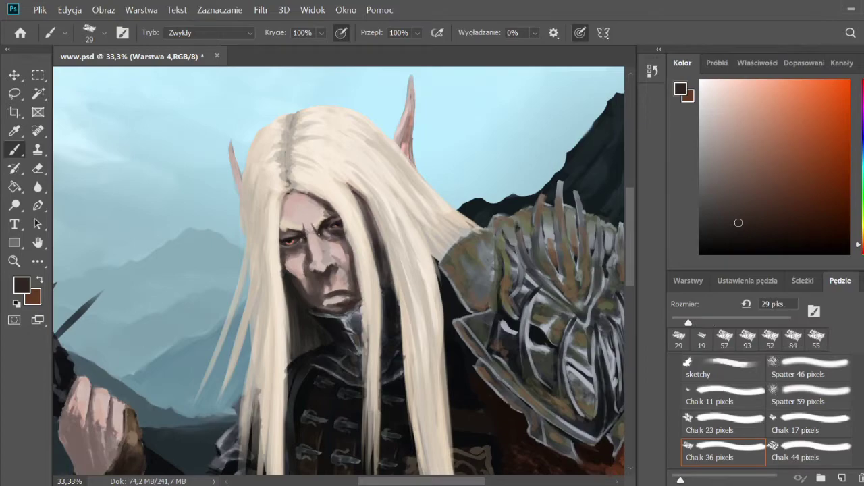
# - Paint a thin light beige strand down the hair by the neck
pyautogui.keyDown('alt'); pyautogui.click(302, 274); pyautogui.keyUp('alt')
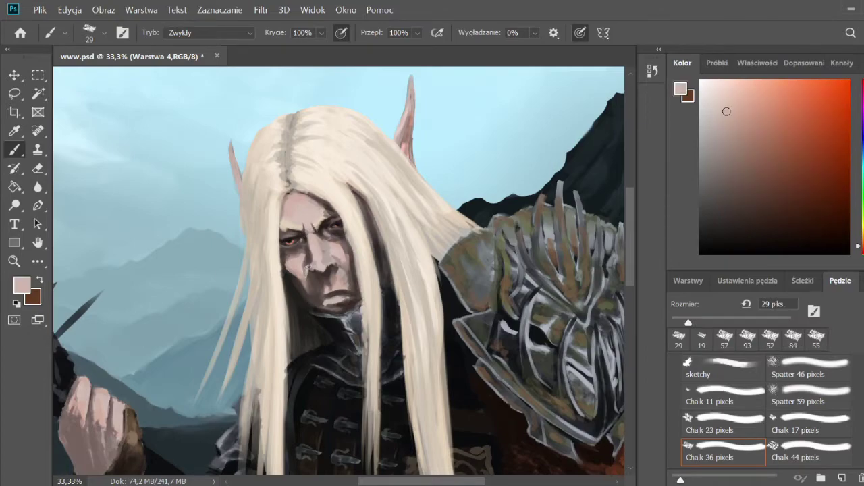
pyautogui.keyDown('alt'); pyautogui.click(309, 256); pyautogui.keyUp('alt')
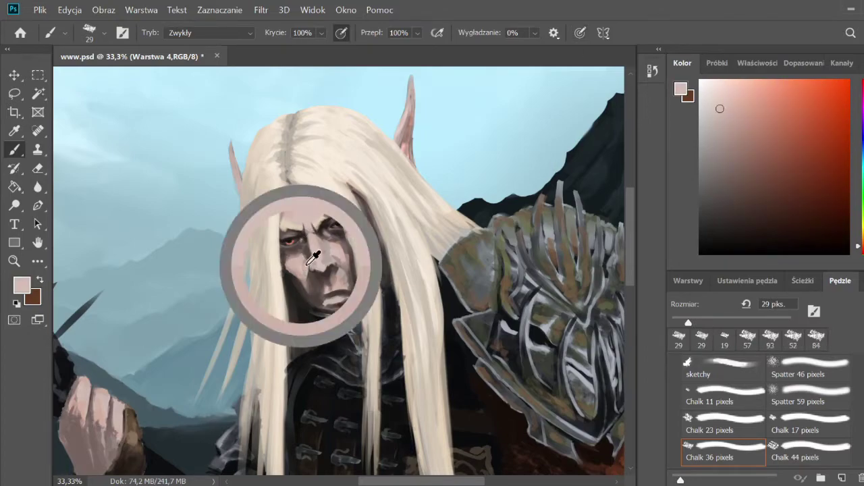
pyautogui.keyDown('alt'); pyautogui.click(314, 264); pyautogui.keyUp('alt')
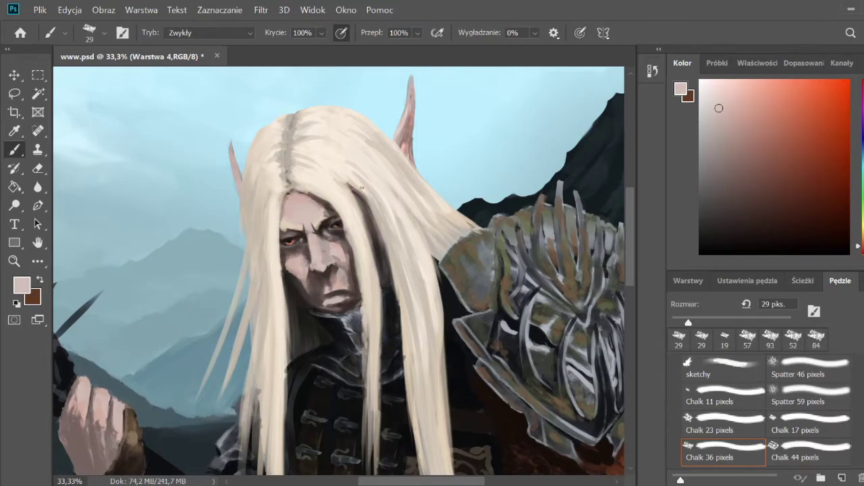
pyautogui.keyDown('alt'); pyautogui.click(334, 214); pyautogui.keyUp('alt')
pyautogui.keyDown('alt'); pyautogui.click(339, 249); pyautogui.keyUp('alt')
pyautogui.keyDown('alt'); pyautogui.click(346, 225); pyautogui.keyUp('alt')
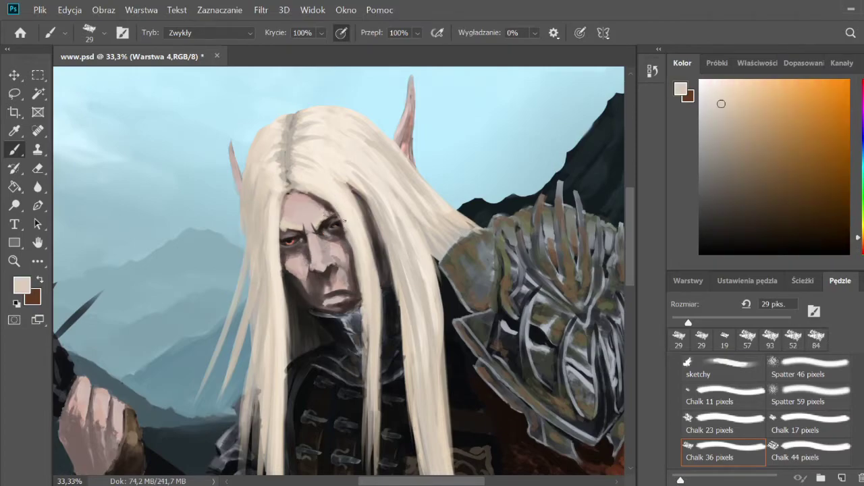
pyautogui.moveTo(363, 279); pyautogui.dragTo(358, 348)
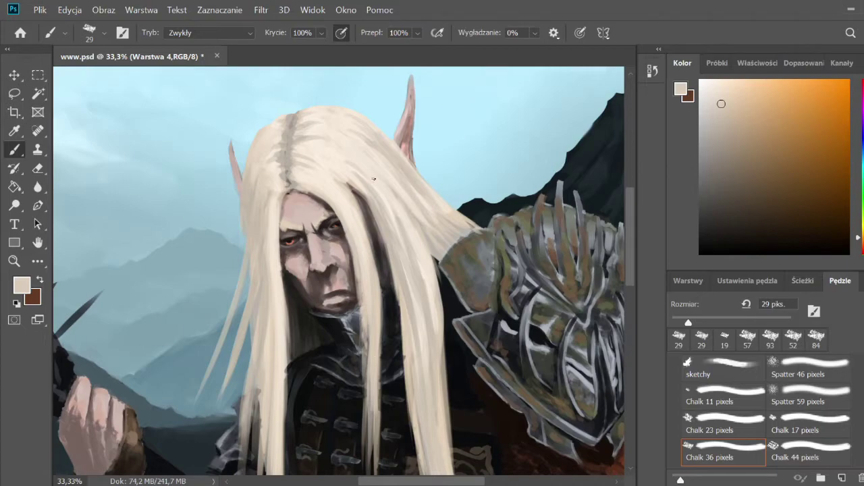
pyautogui.hotkey('ctrl', '-')
# - Repaint the elf's pointed ear in a lighter pink with short pressure-sensitive strokes
pyautogui.keyDown('alt'); pyautogui.click(376, 236); pyautogui.keyUp('alt')
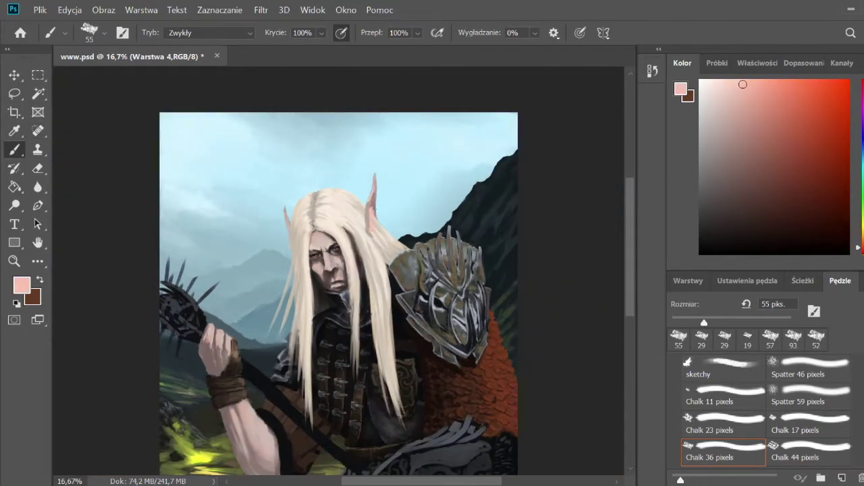
pyautogui.keyDown('alt'); pyautogui.click(334, 235); pyautogui.keyUp('alt')
pyautogui.moveTo(373, 230)
pyautogui.mouseDown()
pyautogui.moveTo(373, 192)
pyautogui.moveTo(380, 249)
pyautogui.mouseUp()
pyautogui.keyDown('alt'); pyautogui.click(375, 235); pyautogui.keyUp('alt')
pyautogui.keyDown('alt'); pyautogui.click(387, 228); pyautogui.keyUp('alt')
pyautogui.keyDown('alt'); pyautogui.click(369, 230); pyautogui.keyUp('alt')
pyautogui.keyDown('alt'); pyautogui.click(365, 226); pyautogui.keyUp('alt')
# - Paint near-black strokes along the edge of the hair beside the ear
pyautogui.keyDown('alt'); pyautogui.click(383, 239); pyautogui.keyUp('alt')
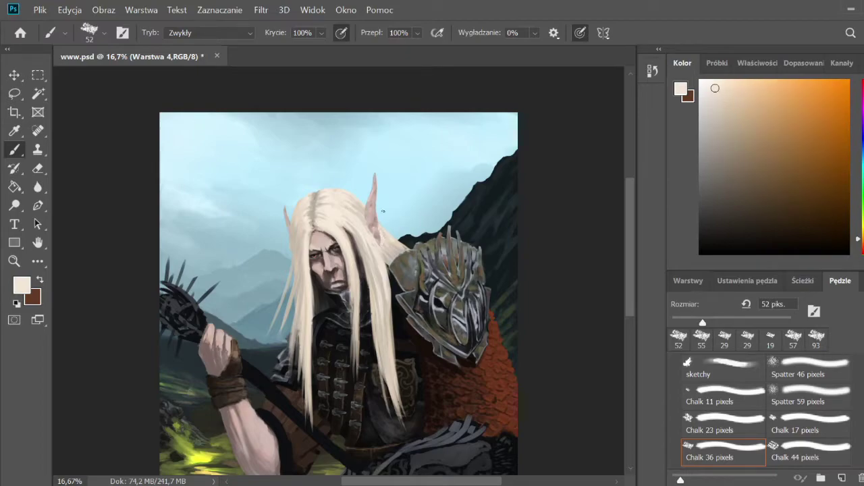
pyautogui.keyDown('alt'); pyautogui.click(380, 226); pyautogui.keyUp('alt')
pyautogui.keyDown('alt'); pyautogui.click(387, 248); pyautogui.keyUp('alt')
pyautogui.moveTo(381, 239)
pyautogui.mouseDown()
pyautogui.moveTo(395, 256)
pyautogui.moveTo(390, 276)
pyautogui.mouseUp()
# - Paint light blond strands into the hair right of the face and over its left side
pyautogui.moveTo(382, 245); pyautogui.dragTo(395, 349)
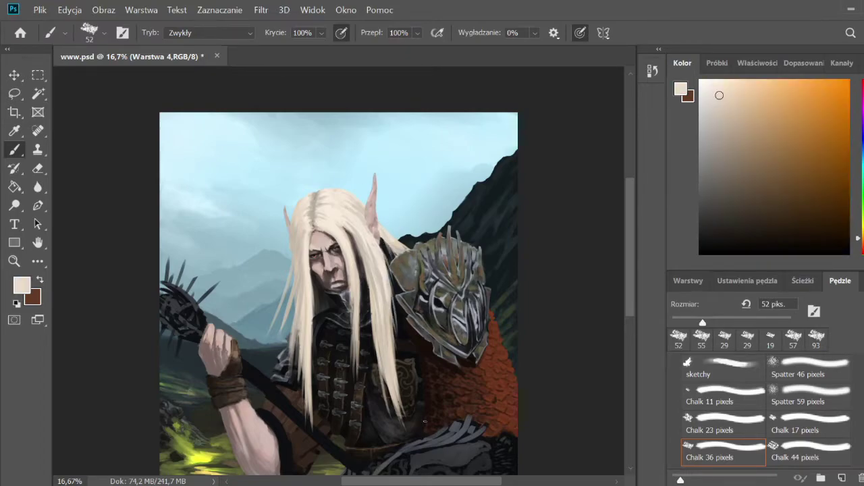
pyautogui.moveTo(390, 284)
pyautogui.mouseDown()
pyautogui.moveTo(404, 385)
pyautogui.moveTo(375, 374)
pyautogui.mouseUp()
pyautogui.moveTo(362, 282); pyautogui.dragTo(363, 347)
pyautogui.moveTo(355, 248); pyautogui.dragTo(358, 279)
pyautogui.moveTo(337, 233)
pyautogui.mouseDown()
pyautogui.moveTo(329, 257)
pyautogui.moveTo(348, 314)
pyautogui.mouseUp()
pyautogui.moveTo(319, 243); pyautogui.dragTo(312, 289)
pyautogui.moveTo(316, 317); pyautogui.dragTo(312, 348)
# - Zoom onto the face, shrink the brush, and sample reddish-brown, near-black brown and sky blue
pyautogui.hotkey('ctrl', '-')
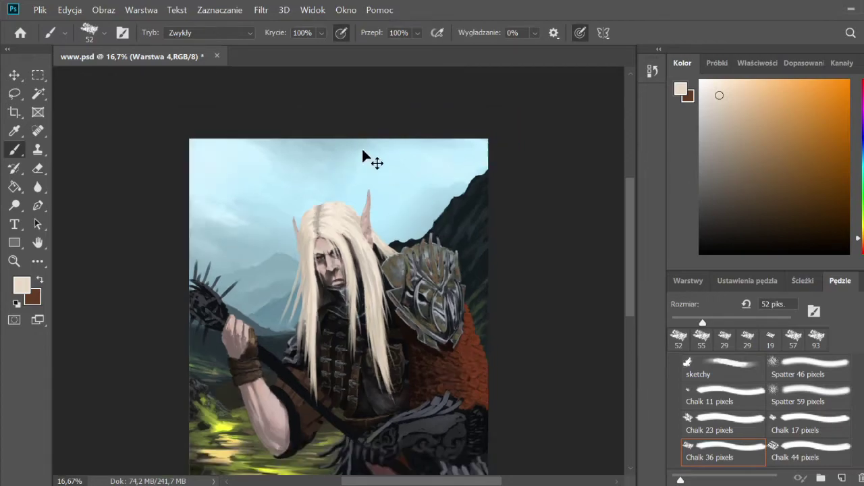
pyautogui.hotkey('ctrl', '+')
pyautogui.hotkey('ctrl', '+')
pyautogui.press('[')
pyautogui.press('[')
pyautogui.press('[')
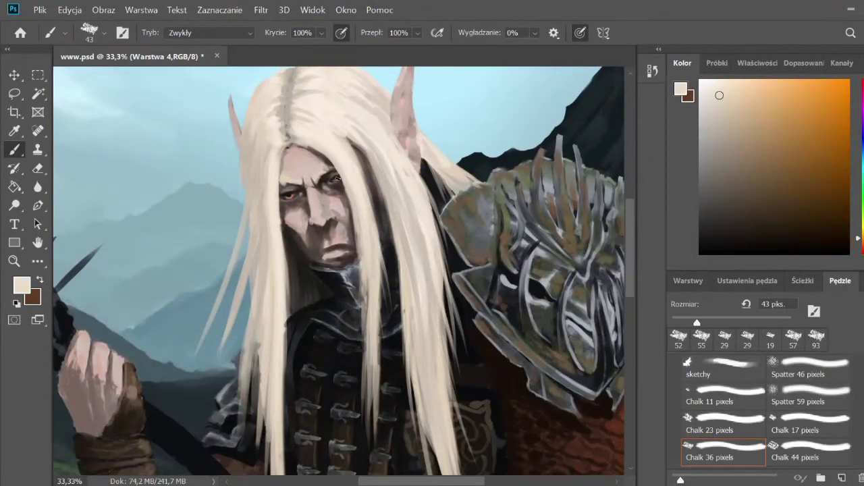
pyautogui.keyDown('alt'); pyautogui.click(293, 194); pyautogui.keyUp('alt')
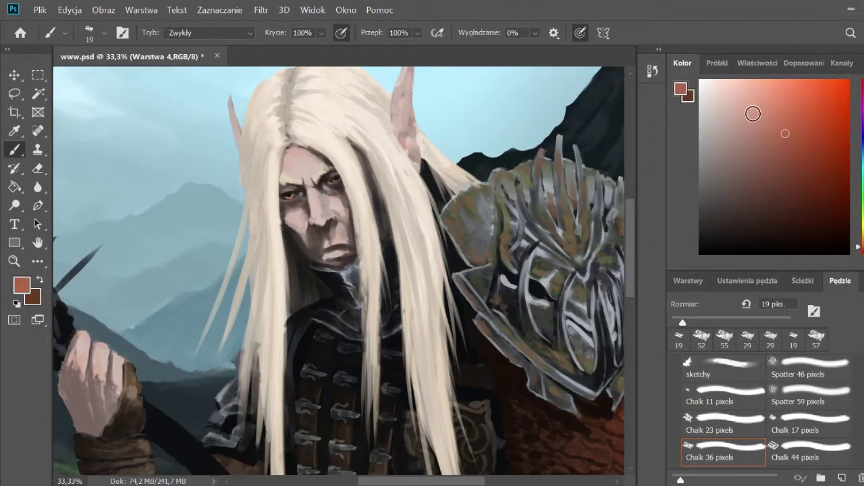
pyautogui.moveTo(753, 114); pyautogui.dragTo(744, 227)
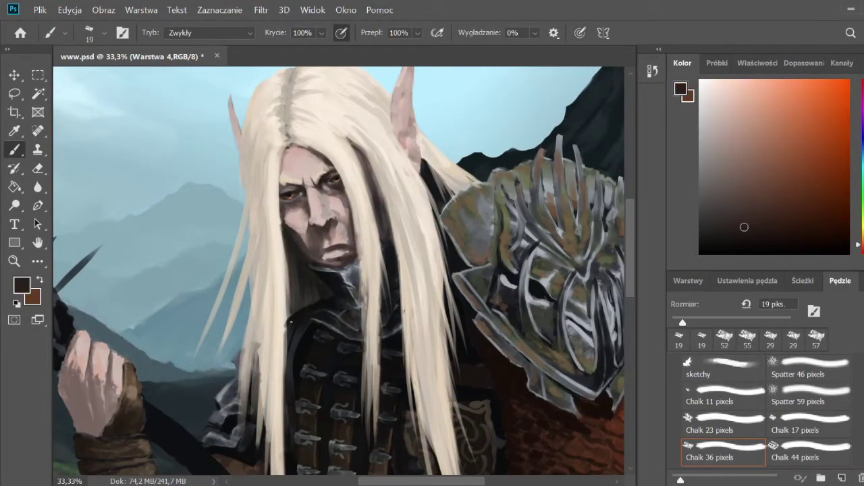
pyautogui.keyDown('alt'); pyautogui.click(507, 101); pyautogui.keyUp('alt')
# - Shrink the brush and erase stray strands above the elf's head
pyautogui.press('[')
pyautogui.hotkey('ctrl', '-')
pyautogui.hotkey('ctrl', '-')
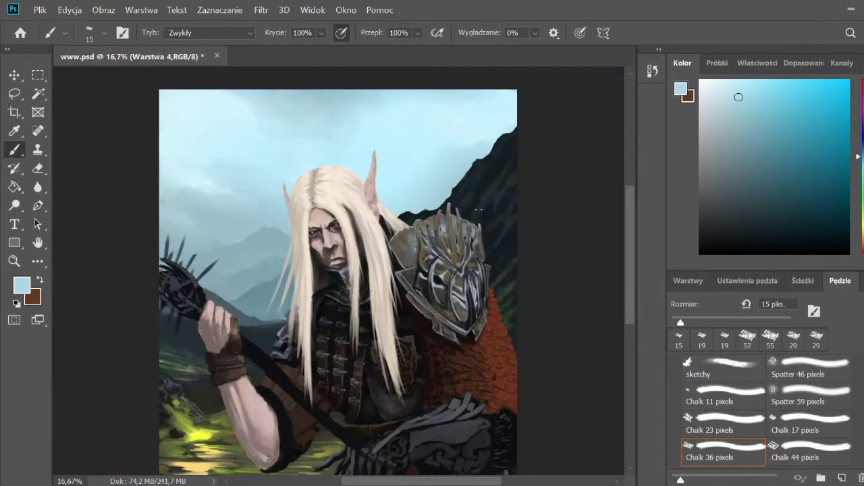
pyautogui.scroll(2, 337, 222)
pyautogui.scroll(3, 337, 223)
pyautogui.scroll(-2, 337, 223)
pyautogui.press('[')
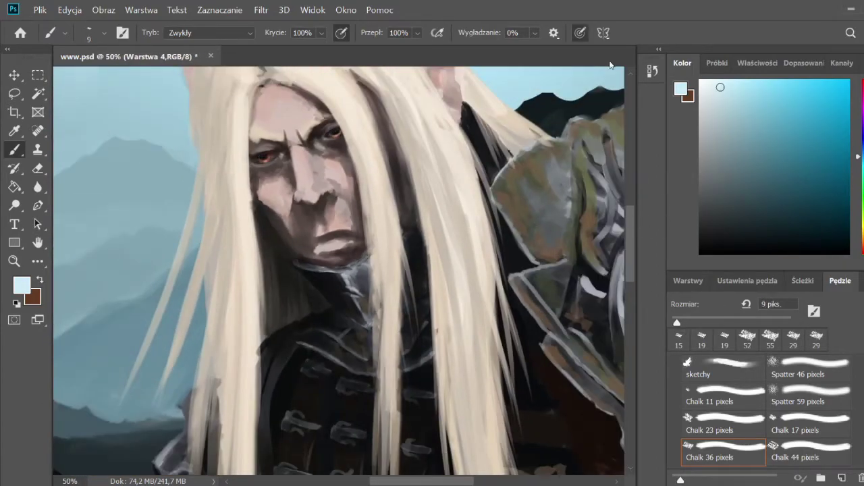
pyautogui.scroll(-3, 611, 204)
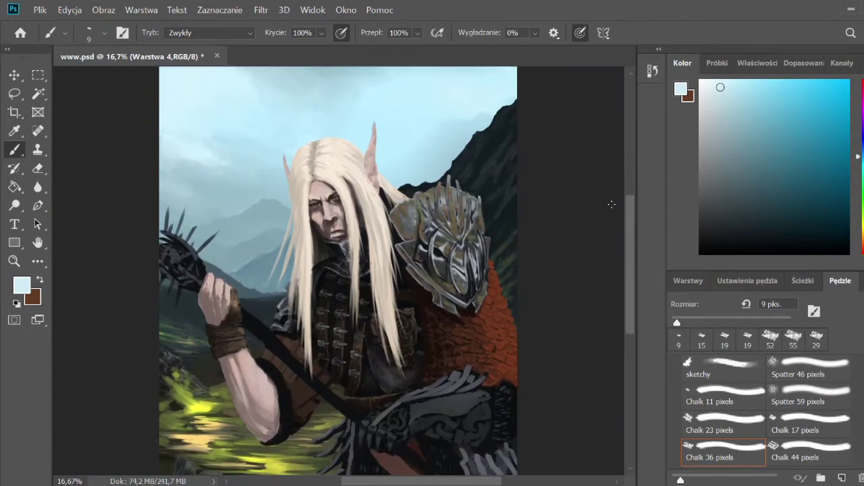
pyautogui.press('e')
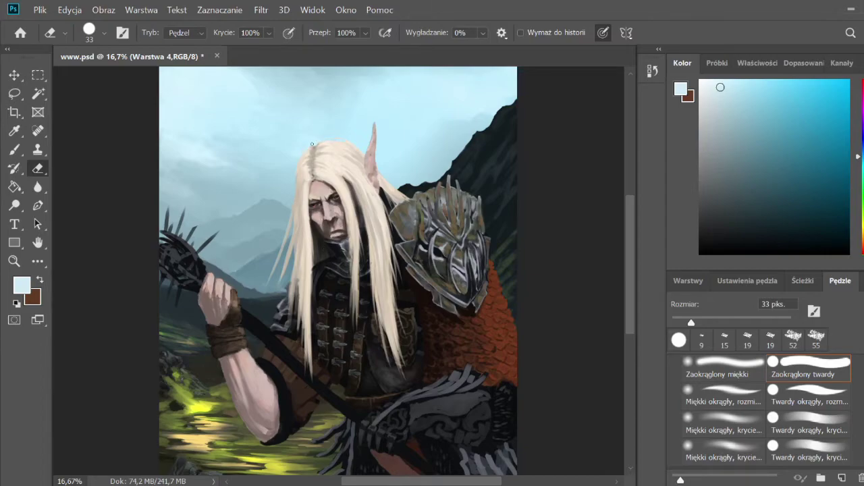
pyautogui.press('b')
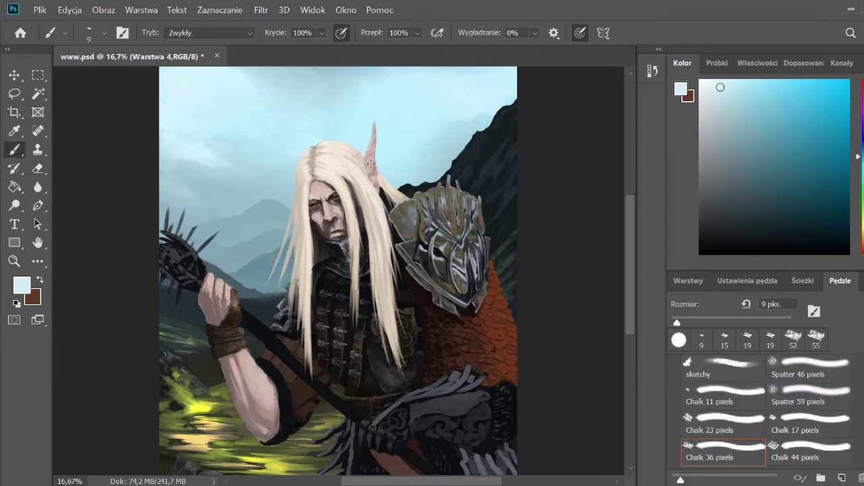
# - Paint a dark greyish-pink stroke beside the hair on the left of the head
pyautogui.keyDown('alt'); pyautogui.click(368, 162); pyautogui.keyUp('alt')
pyautogui.click(724, 137)
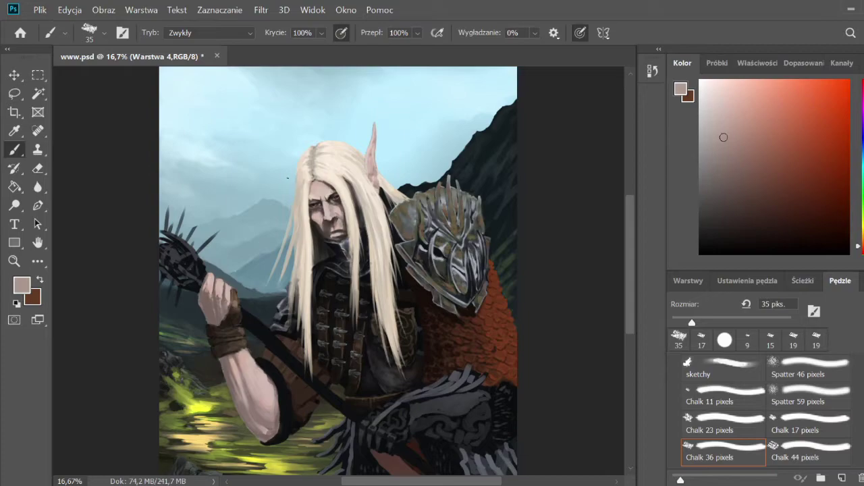
pyautogui.moveTo(283, 160); pyautogui.dragTo(291, 179)
pyautogui.scroll(-2, 299, 117)
pyautogui.click(772, 241)
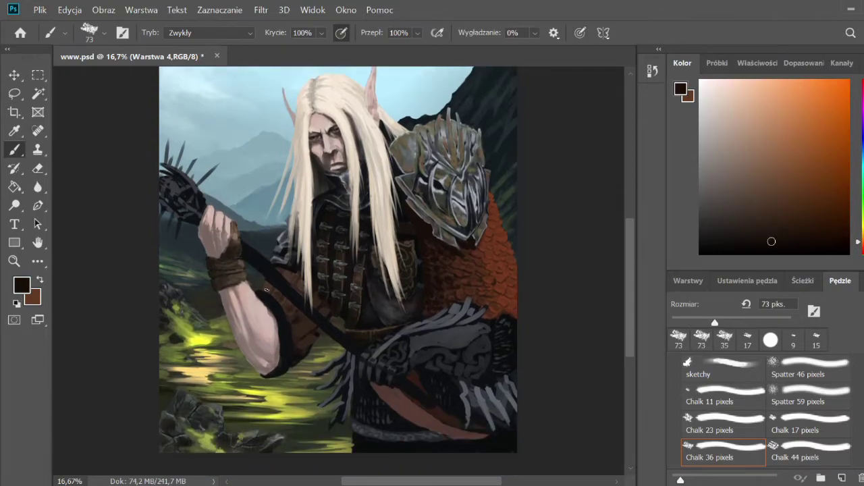
# - Darken the brown leather chest straps with dark and warmer browns
pyautogui.moveTo(299, 349); pyautogui.dragTo(334, 322)
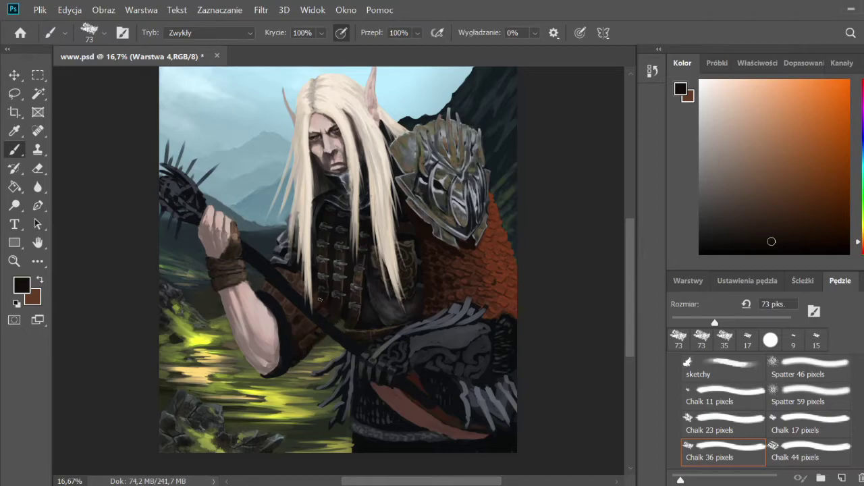
pyautogui.keyDown('alt'); pyautogui.click(293, 285); pyautogui.keyUp('alt')
pyautogui.keyDown('alt'); pyautogui.click(301, 285); pyautogui.keyUp('alt')
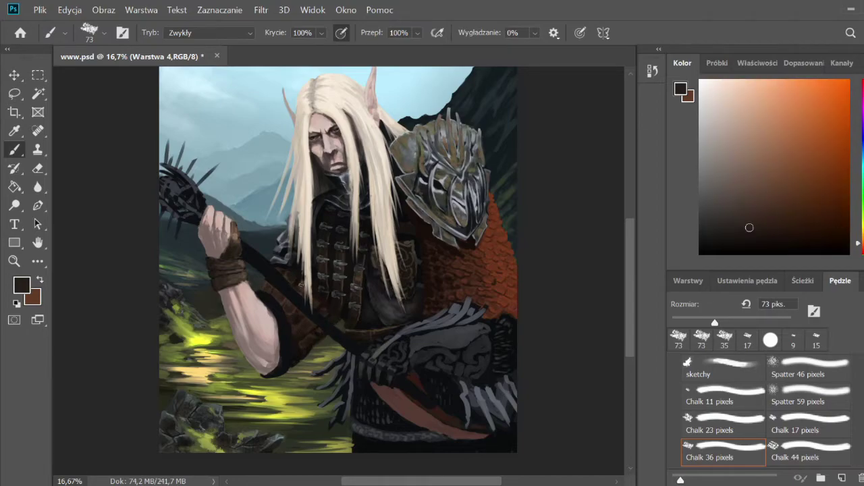
pyautogui.click(297, 322)
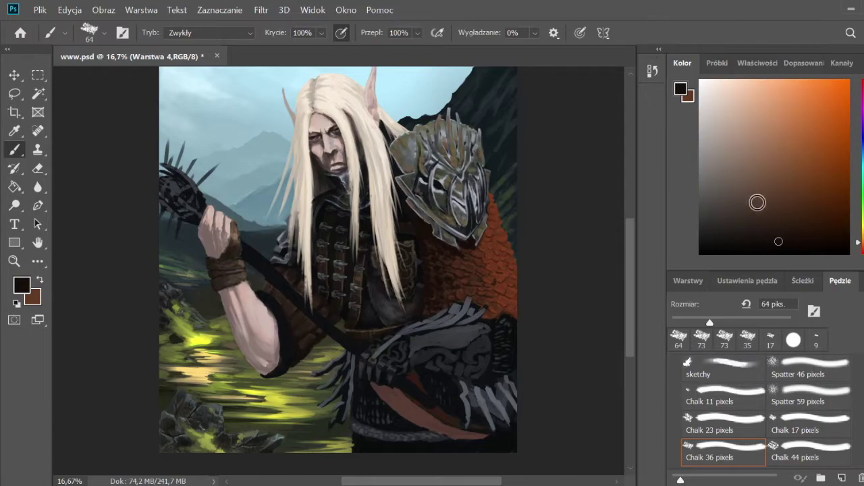
pyautogui.keyDown('alt'); pyautogui.click(295, 320); pyautogui.keyUp('alt')
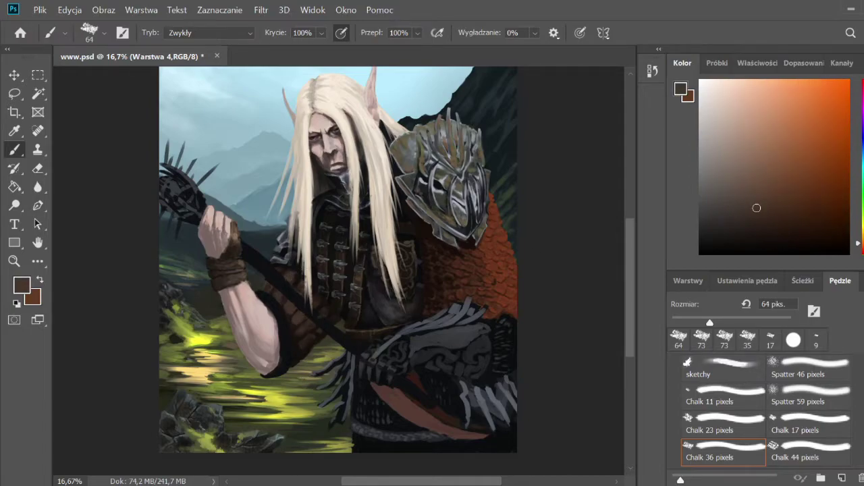
# - Dab light sky-blue studs and small dark brown marks onto the leather straps
pyautogui.click(716, 101)
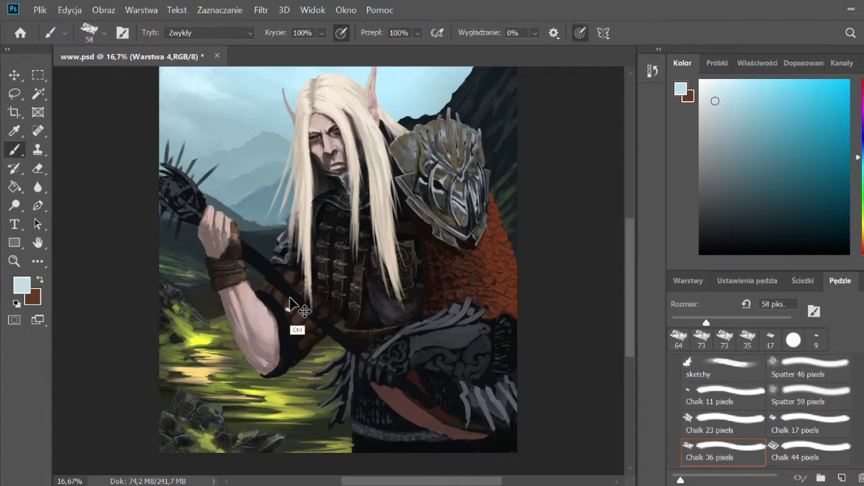
pyautogui.click(290, 309)
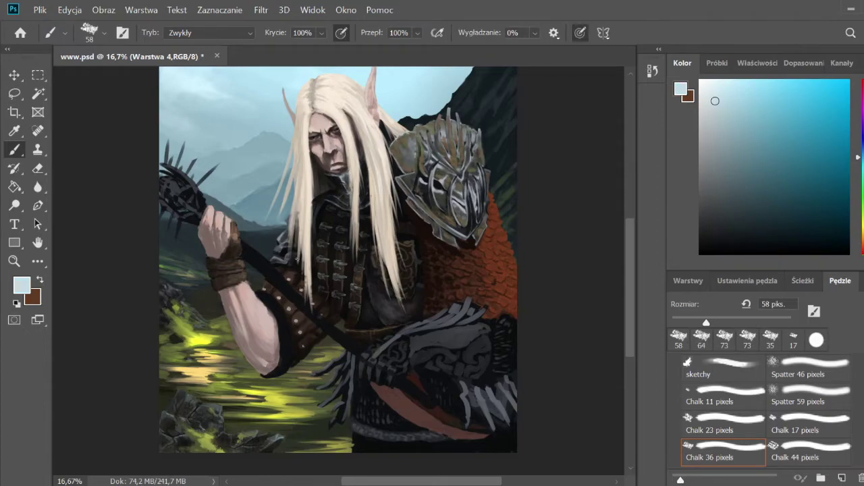
pyautogui.keyDown('alt'); pyautogui.click(297, 259); pyautogui.keyUp('alt')
pyautogui.click(289, 311)
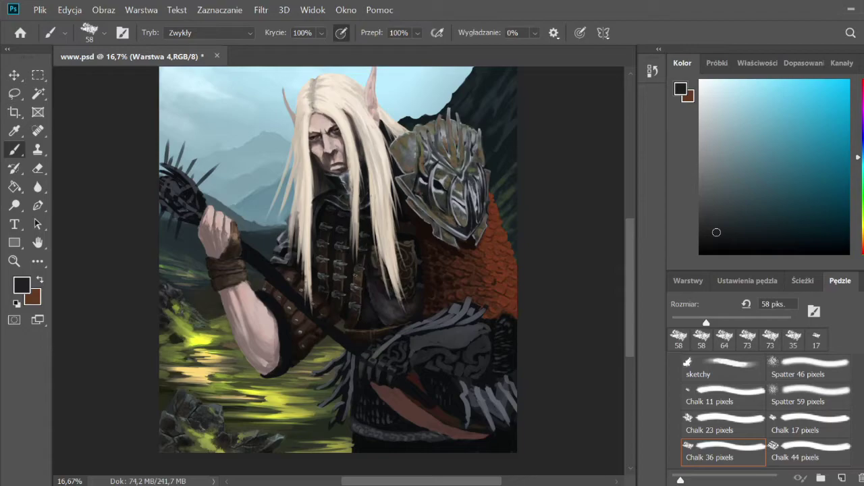
pyautogui.keyDown('alt'); pyautogui.click(289, 310); pyautogui.keyUp('alt')
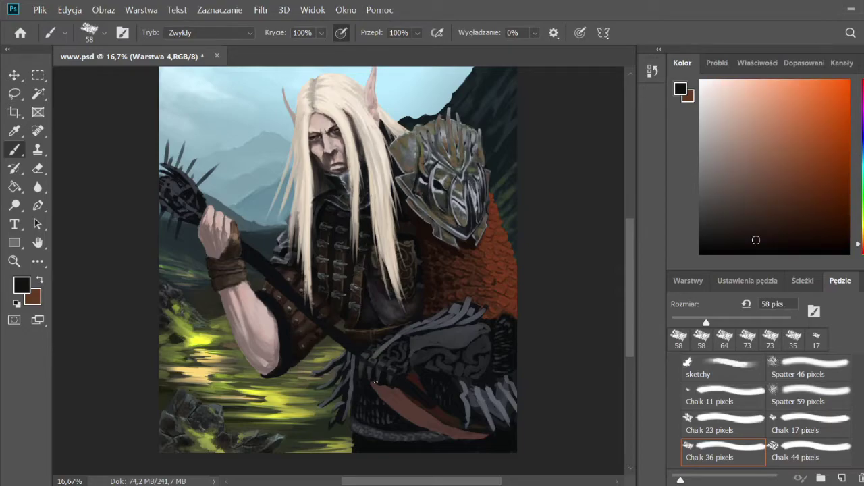
pyautogui.keyDown('alt'); pyautogui.click(297, 314); pyautogui.keyUp('alt')
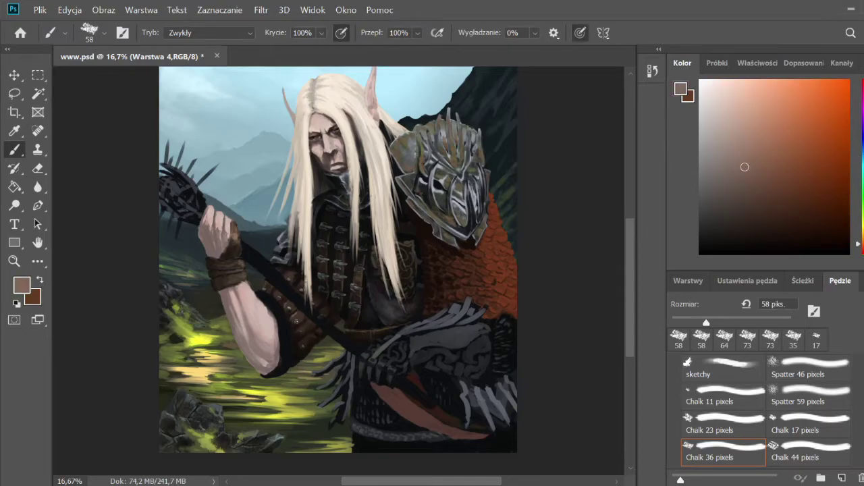
# - Resize the brush, add a short dark stroke on the face, and pick a greyish mauve
pyautogui.keyDown('alt'); pyautogui.click(471, 406); pyautogui.keyUp('alt')
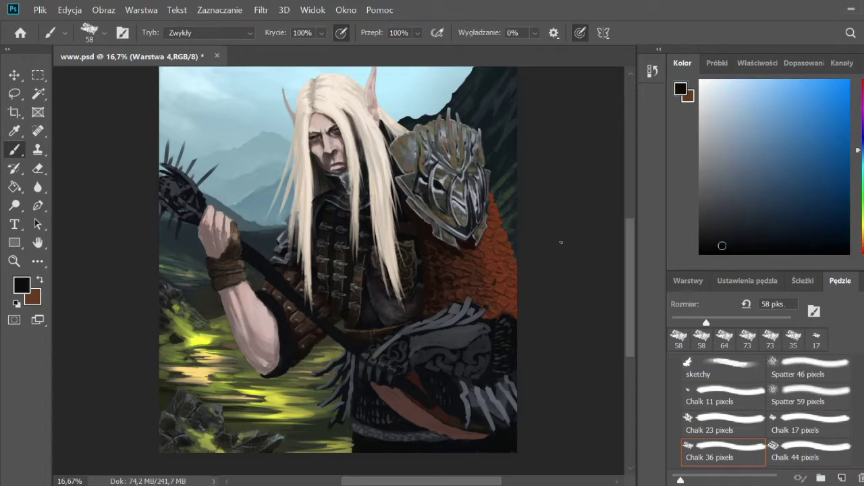
pyautogui.press(']')
pyautogui.press(']')
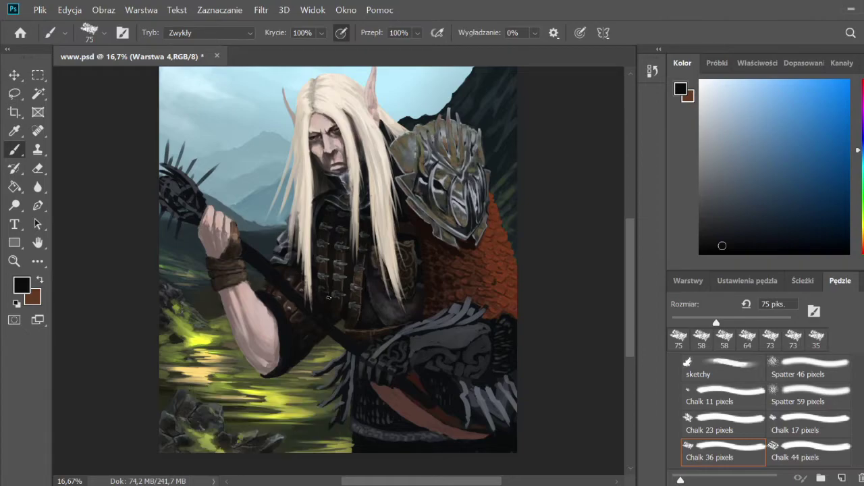
pyautogui.moveTo(355, 309); pyautogui.dragTo(360, 312)
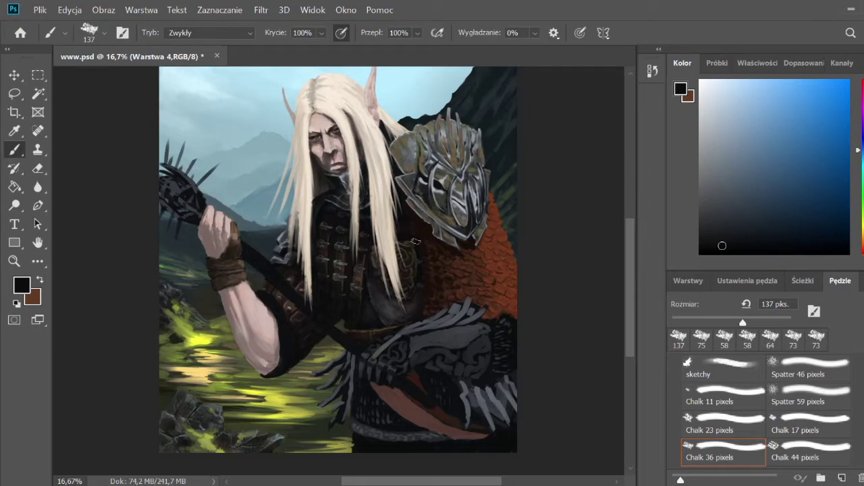
pyautogui.hotkey('ctrl', '+')
pyautogui.press('[')
pyautogui.press('[')
pyautogui.press('[')
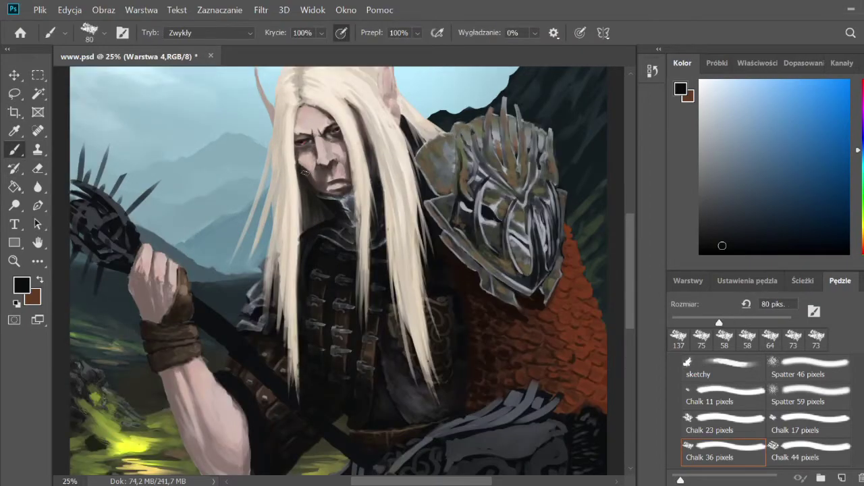
pyautogui.keyDown('alt'); pyautogui.click(303, 165); pyautogui.keyUp('alt')
pyautogui.moveTo(315, 161); pyautogui.dragTo(315, 168)
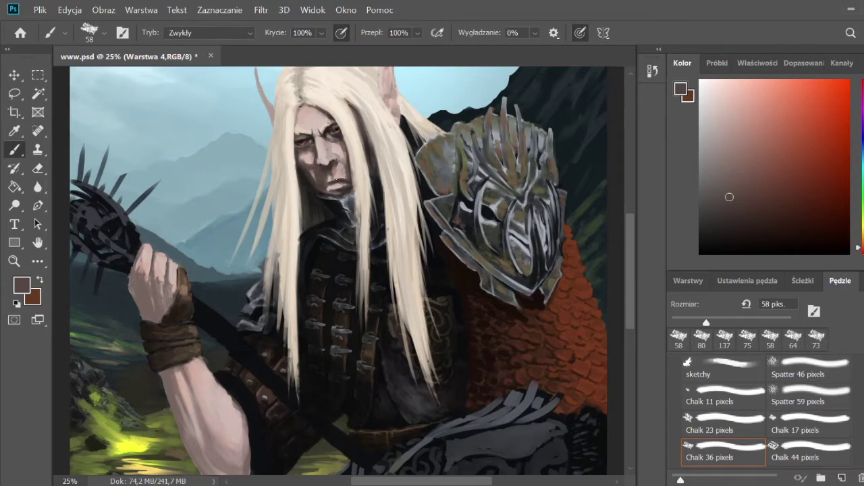
pyautogui.keyDown('alt'); pyautogui.click(356, 233); pyautogui.keyUp('alt')
pyautogui.keyDown('alt'); pyautogui.click(386, 247); pyautogui.keyUp('alt')
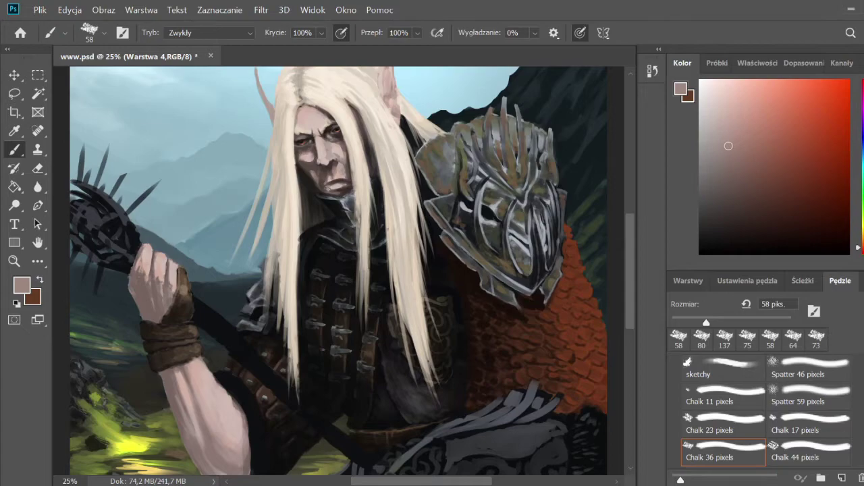
# - Sample and fine-tune a greyish dark brown paint colour from the painting
pyautogui.keyDown('alt'); pyautogui.click(352, 156); pyautogui.keyUp('alt')
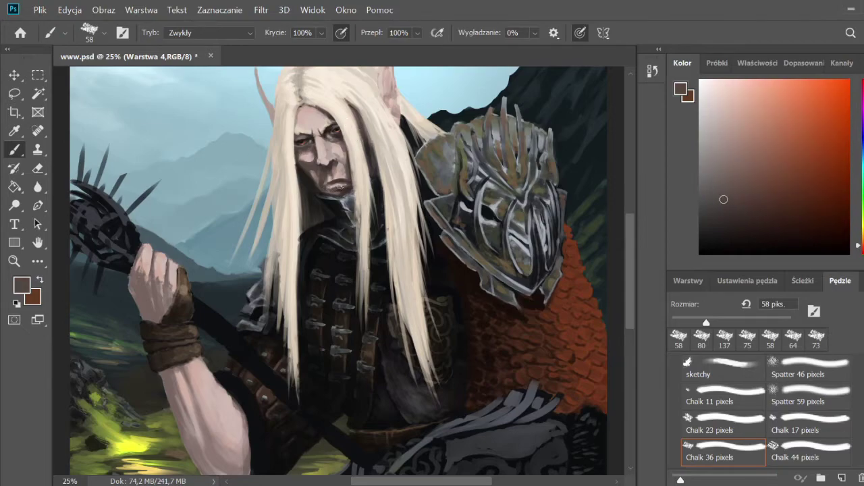
pyautogui.keyDown('alt'); pyautogui.click(345, 177); pyautogui.keyUp('alt')
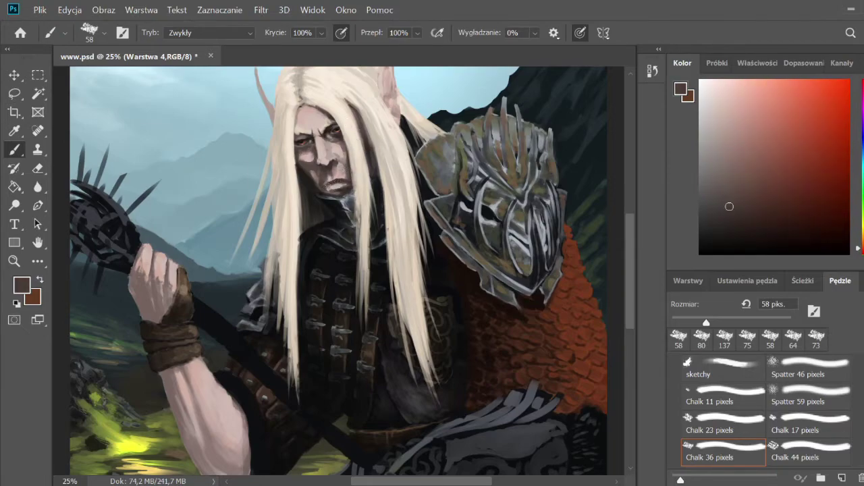
pyautogui.click(724, 181)
pyautogui.keyDown('alt'); pyautogui.click(316, 196); pyautogui.keyUp('alt')
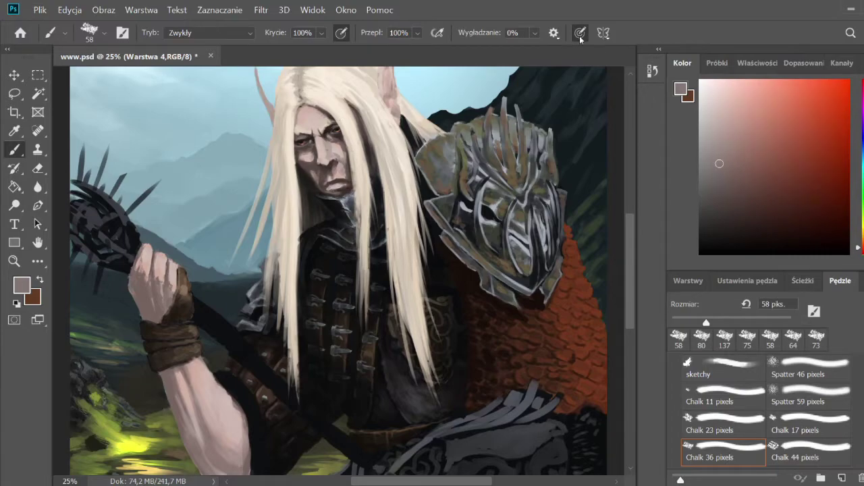
pyautogui.keyDown('alt'); pyautogui.click(326, 143); pyautogui.keyUp('alt')
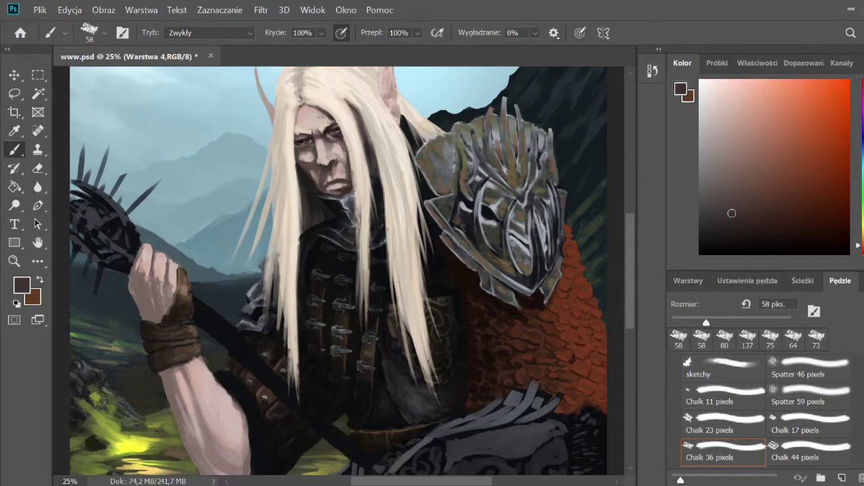
pyautogui.keyDown('alt'); pyautogui.click(346, 243); pyautogui.keyUp('alt')
pyautogui.press('[')
pyautogui.press('[')
pyautogui.keyDown('alt'); pyautogui.click(316, 145); pyautogui.keyUp('alt')
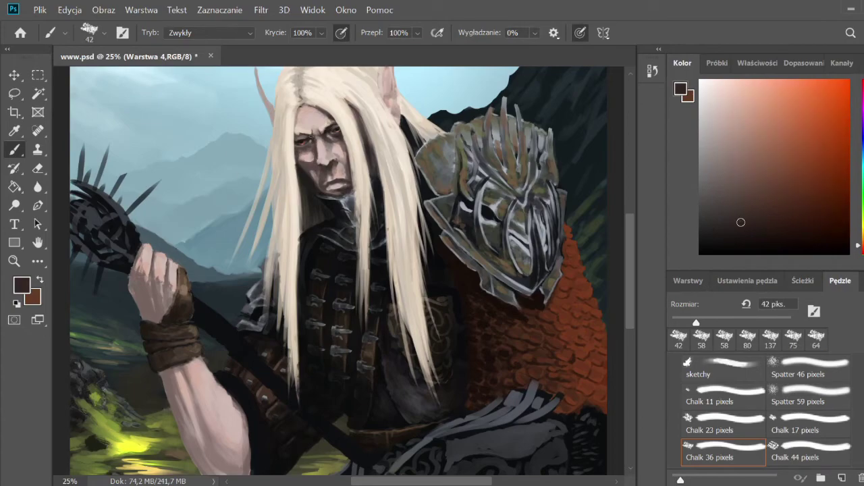
pyautogui.keyDown('alt'); pyautogui.click(314, 149); pyautogui.keyUp('alt')
pyautogui.hotkey('ctrl', 's')
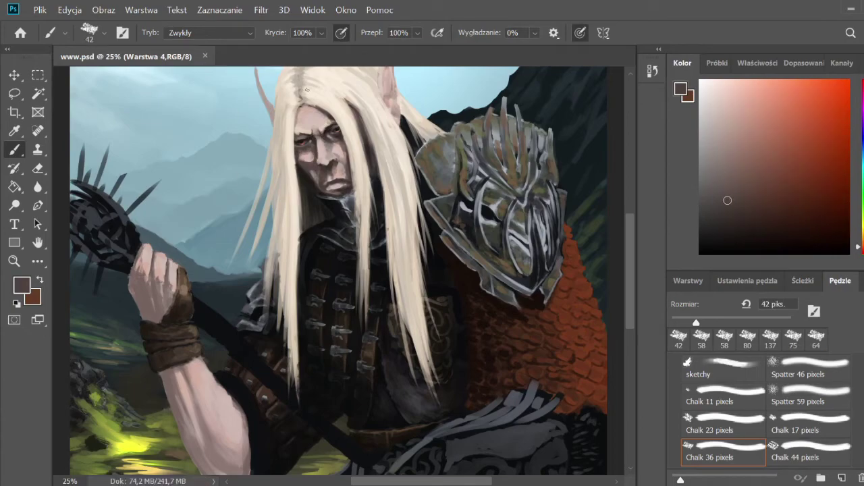
# - Zoom out and paint grey strokes and light highlights along the gauntlet's upper edge
pyautogui.hotkey('ctrl', '-')
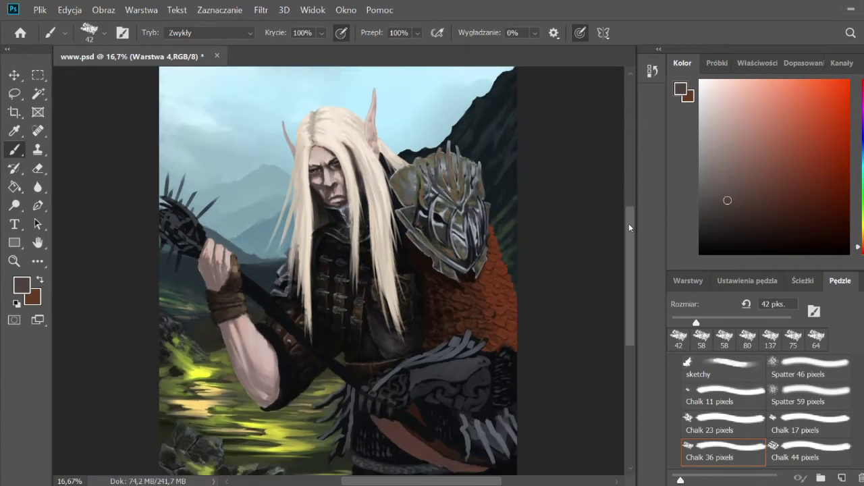
pyautogui.scroll(-2, 358, 412)
pyautogui.keyDown('alt'); pyautogui.click(359, 411); pyautogui.keyUp('alt')
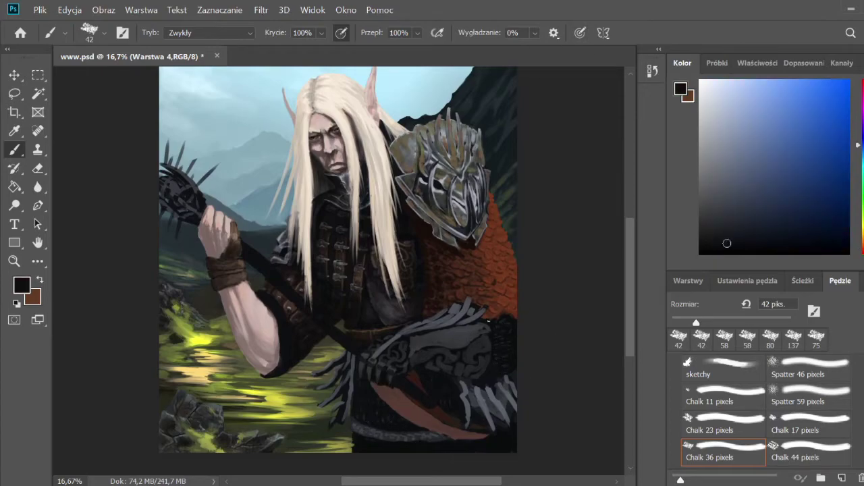
pyautogui.keyDown('alt'); pyautogui.click(517, 331); pyautogui.keyUp('alt')
pyautogui.moveTo(470, 289); pyautogui.dragTo(385, 365)
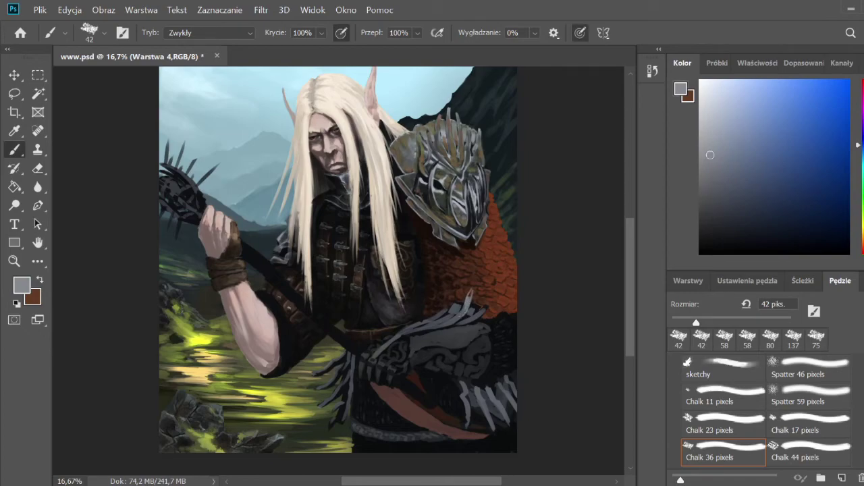
pyautogui.moveTo(403, 336); pyautogui.dragTo(454, 323)
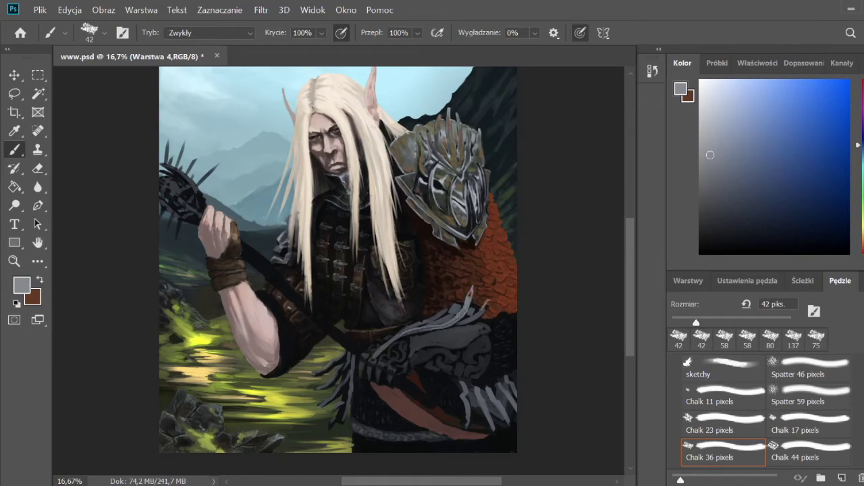
pyautogui.moveTo(489, 300); pyautogui.dragTo(457, 325)
# - Add near-black shading and light grey strokes across the gauntlet
pyautogui.keyDown('alt'); pyautogui.click(481, 303); pyautogui.keyUp('alt')
pyautogui.keyDown('alt'); pyautogui.click(481, 299); pyautogui.keyUp('alt')
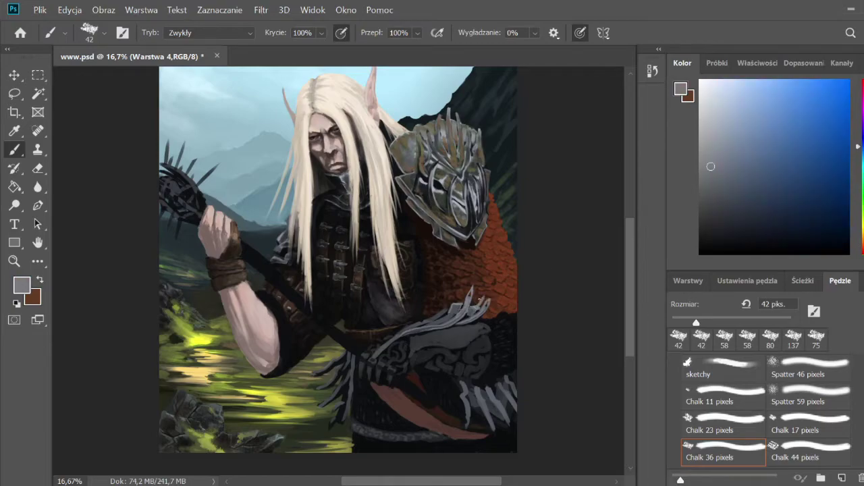
pyautogui.keyDown('alt'); pyautogui.click(379, 350); pyautogui.keyUp('alt')
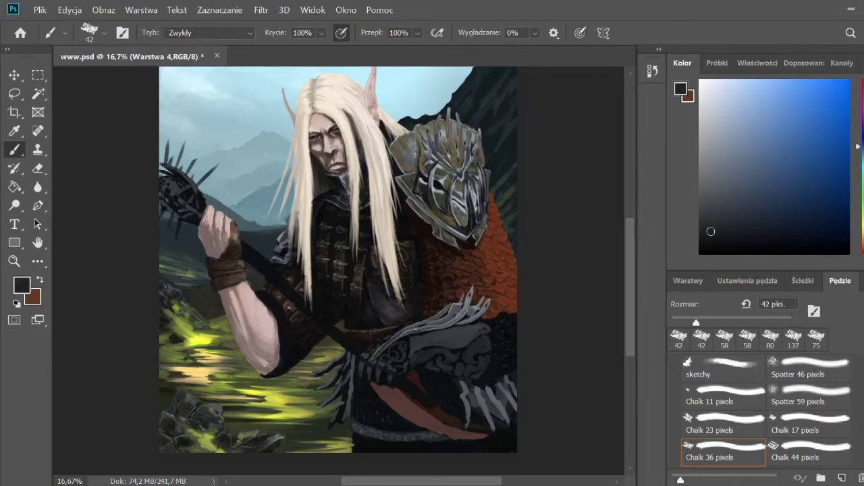
pyautogui.moveTo(466, 301)
pyautogui.mouseDown()
pyautogui.moveTo(451, 323)
pyautogui.moveTo(415, 329)
pyautogui.mouseUp()
pyautogui.keyDown('alt'); pyautogui.click(472, 304); pyautogui.keyUp('alt')
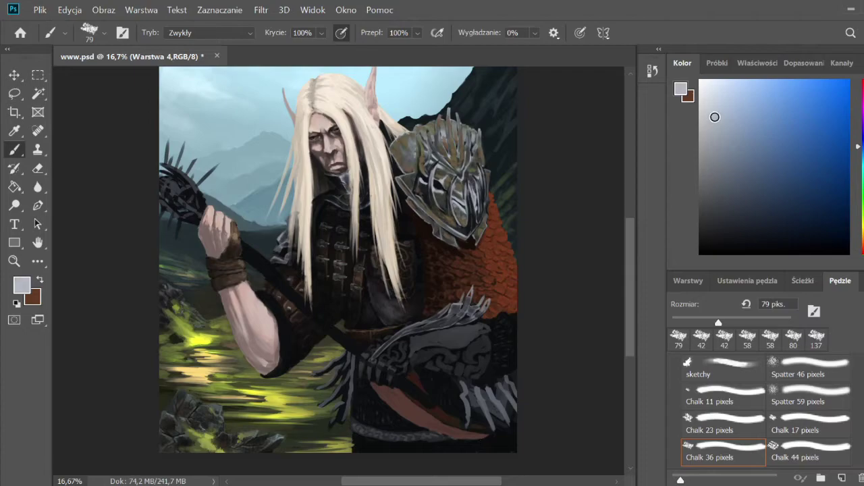
pyautogui.moveTo(456, 308)
pyautogui.mouseDown()
pyautogui.moveTo(400, 335)
pyautogui.moveTo(430, 340)
pyautogui.moveTo(445, 332)
pyautogui.moveTo(473, 344)
pyautogui.mouseUp()
# - Paint light highlights and darker grey strokes on the lower gauntlet
pyautogui.keyDown('alt'); pyautogui.click(436, 328); pyautogui.keyUp('alt')
pyautogui.keyDown('alt'); pyautogui.click(472, 333); pyautogui.keyUp('alt')
pyautogui.keyDown('alt'); pyautogui.click(446, 333); pyautogui.keyUp('alt')
pyautogui.moveTo(408, 358); pyautogui.dragTo(490, 328)
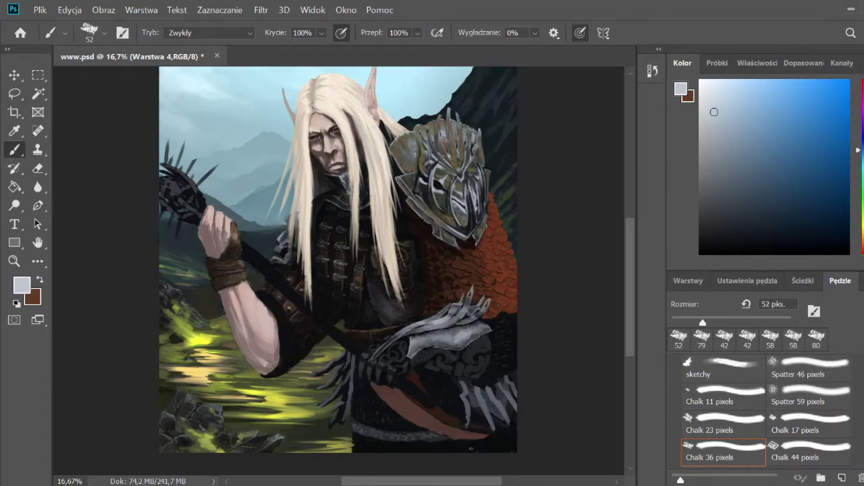
pyautogui.keyDown('alt'); pyautogui.click(442, 369); pyautogui.keyUp('alt')
pyautogui.moveTo(413, 359); pyautogui.dragTo(477, 351)
# - Add small near-black accents and faint light-grey highlights to the gauntlet
pyautogui.keyDown('alt'); pyautogui.click(486, 363); pyautogui.keyUp('alt')
pyautogui.moveTo(413, 365)
pyautogui.mouseDown()
pyautogui.moveTo(431, 349)
pyautogui.moveTo(479, 369)
pyautogui.mouseUp()
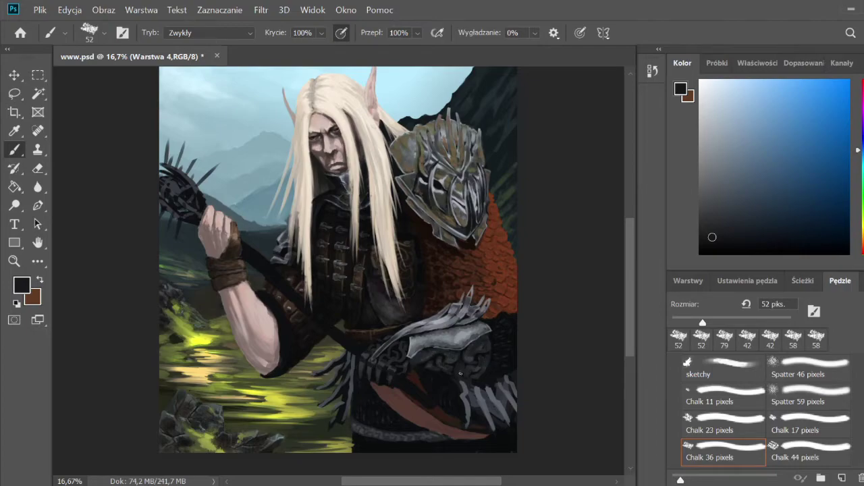
pyautogui.keyDown('alt'); pyautogui.click(466, 351); pyautogui.keyUp('alt')
pyautogui.moveTo(419, 358)
pyautogui.mouseDown()
pyautogui.moveTo(453, 359)
pyautogui.moveTo(439, 368)
pyautogui.mouseUp()
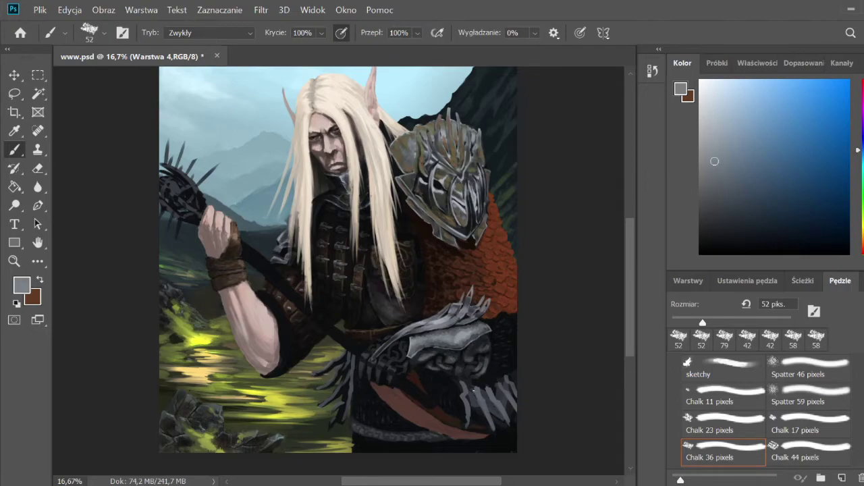
pyautogui.keyDown('alt'); pyautogui.click(474, 390); pyautogui.keyUp('alt')
# - Shade the gauntlet with larger dark near-black strokes
pyautogui.keyDown('alt'); pyautogui.click(427, 358); pyautogui.keyUp('alt')
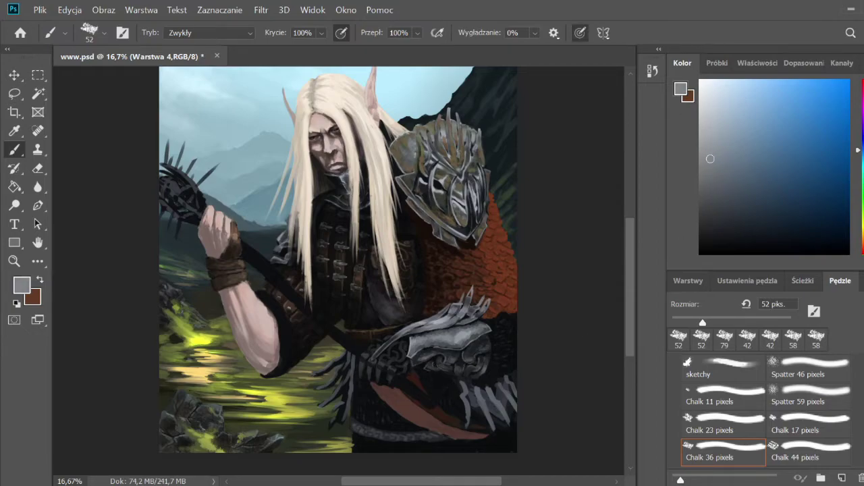
pyautogui.keyDown('alt'); pyautogui.click(412, 347); pyautogui.keyUp('alt')
pyautogui.moveTo(409, 345); pyautogui.dragTo(476, 327)
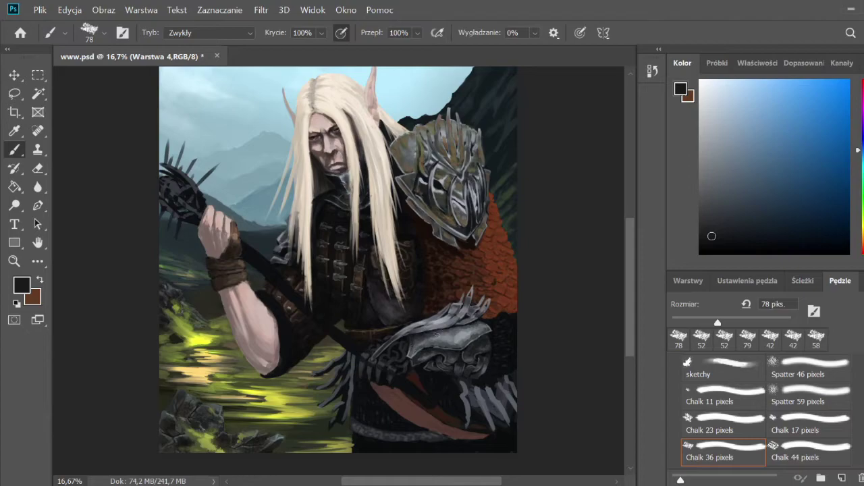
pyautogui.keyDown('alt'); pyautogui.click(441, 336); pyautogui.keyUp('alt')
pyautogui.keyDown('alt'); pyautogui.click(464, 362); pyautogui.keyUp('alt')
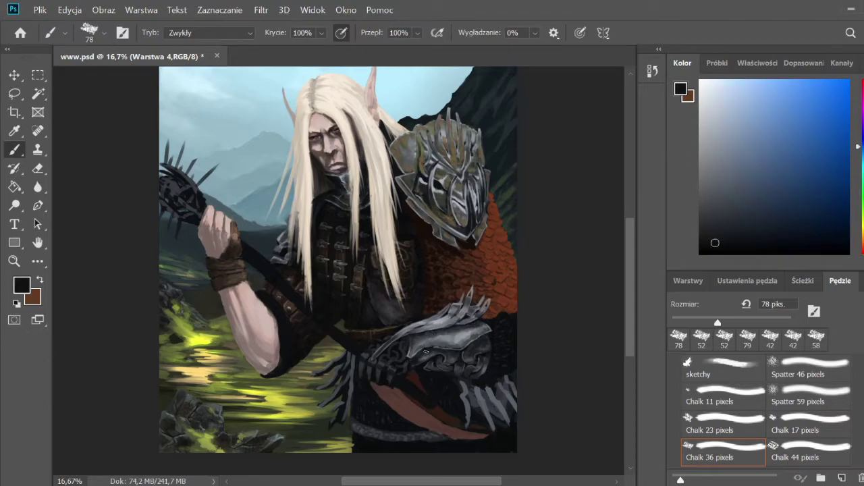
pyautogui.moveTo(427, 366); pyautogui.dragTo(487, 364)
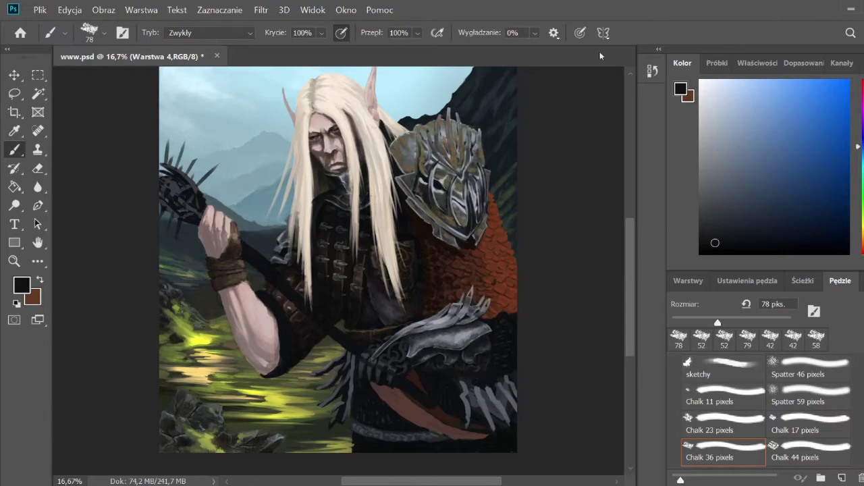
# - Make brush size follow pen pressure and sample browns, greys and a light pinkish grey
pyautogui.click(579, 32)
pyautogui.keyDown('alt'); pyautogui.click(413, 347); pyautogui.keyUp('alt')
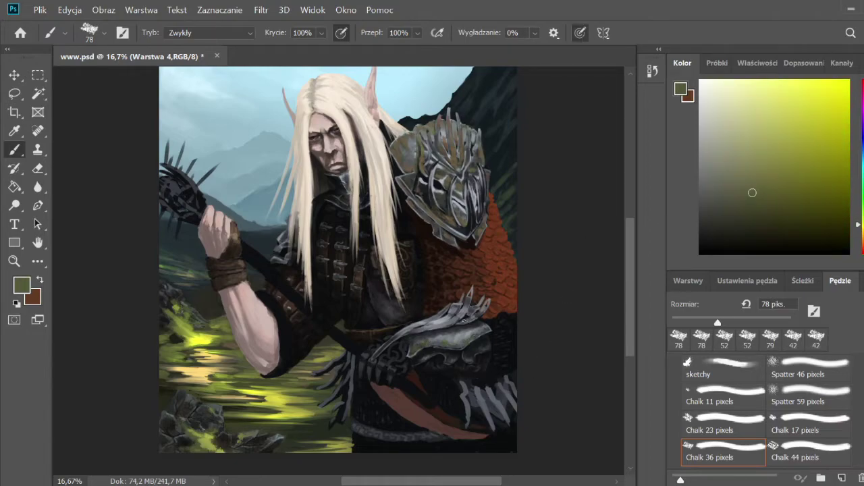
pyautogui.keyDown('alt'); pyautogui.click(454, 321); pyautogui.keyUp('alt')
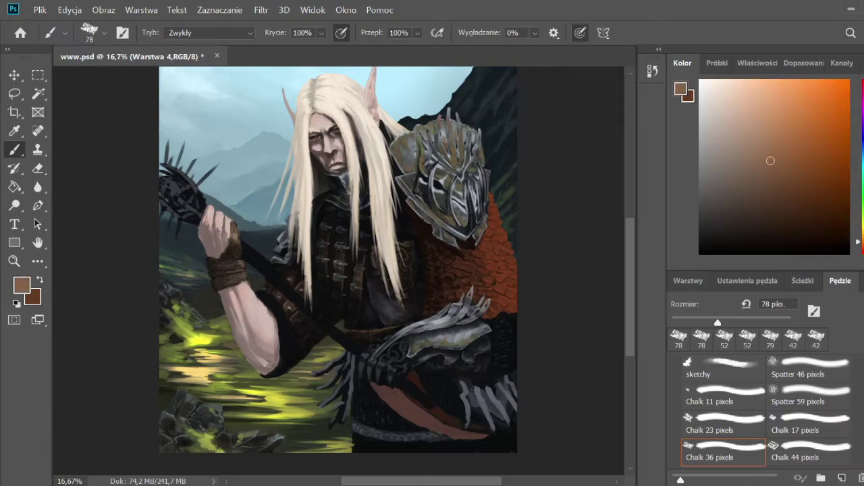
pyautogui.keyDown('alt'); pyautogui.click(484, 326); pyautogui.keyUp('alt')
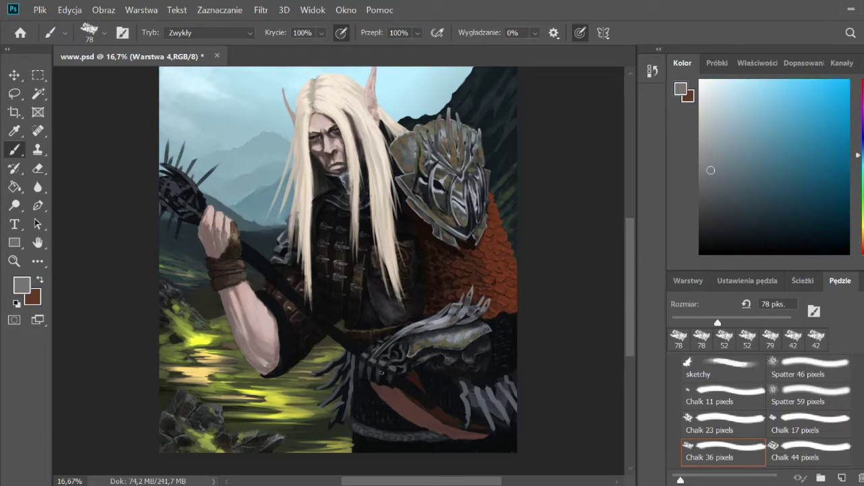
pyautogui.keyDown('alt'); pyautogui.click(362, 376); pyautogui.keyUp('alt')
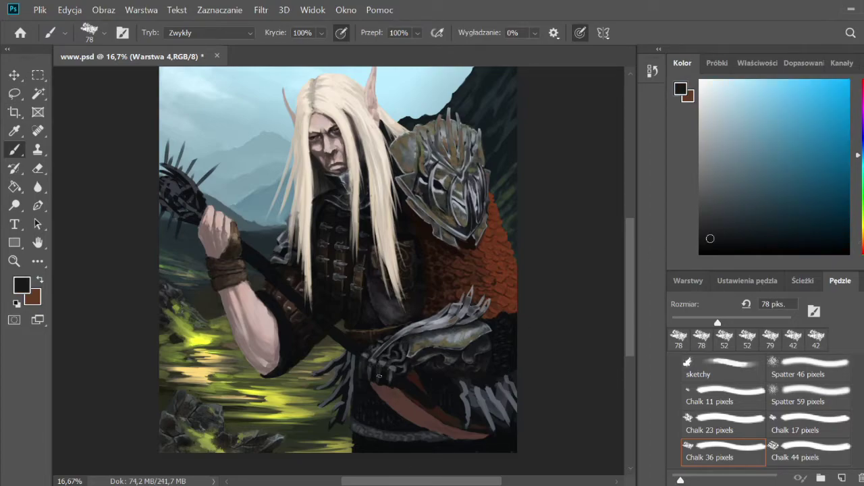
pyautogui.keyDown('alt'); pyautogui.click(311, 157); pyautogui.keyUp('alt')
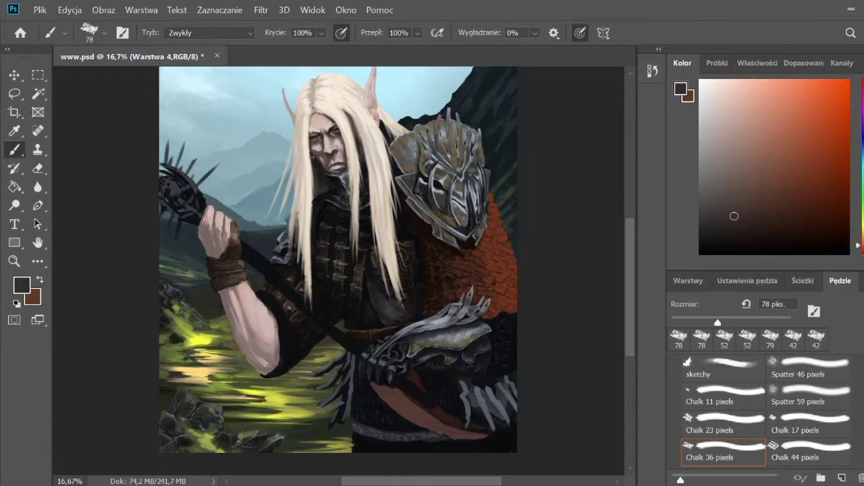
pyautogui.keyDown('alt'); pyautogui.click(325, 96); pyautogui.keyUp('alt')
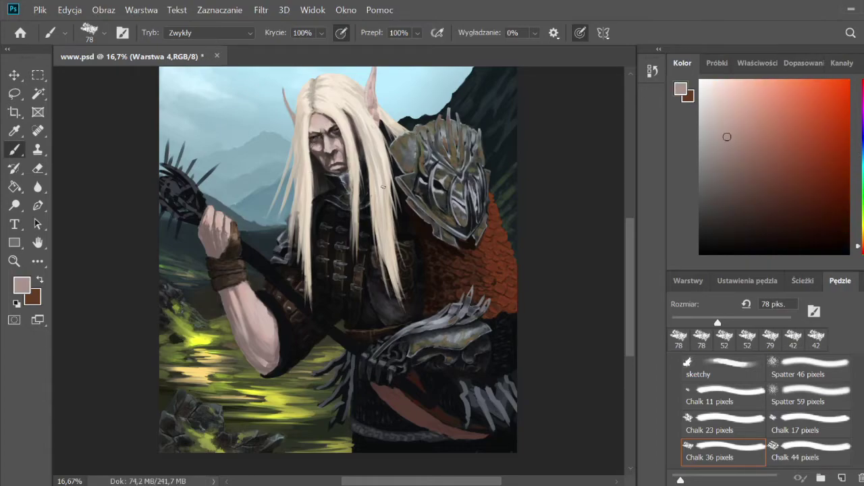
# - Darken the armour's right edge with black strokes, then zoom in on the arm
pyautogui.scroll(-2, 514, 365)
pyautogui.keyDown('alt'); pyautogui.click(473, 358); pyautogui.keyUp('alt')
pyautogui.moveTo(463, 342)
pyautogui.mouseDown()
pyautogui.moveTo(471, 372)
pyautogui.moveTo(491, 352)
pyautogui.moveTo(510, 368)
pyautogui.moveTo(492, 375)
pyautogui.mouseUp()
pyautogui.moveTo(338, 365)
pyautogui.mouseDown()
pyautogui.moveTo(331, 327)
pyautogui.moveTo(342, 372)
pyautogui.mouseUp()
pyautogui.hotkey('ctrl', '+')
# - Sample olives and a dark blue-grey, then paint dark feathery strokes over the spikes
pyautogui.keyDown('alt'); pyautogui.click(323, 413); pyautogui.keyUp('alt')
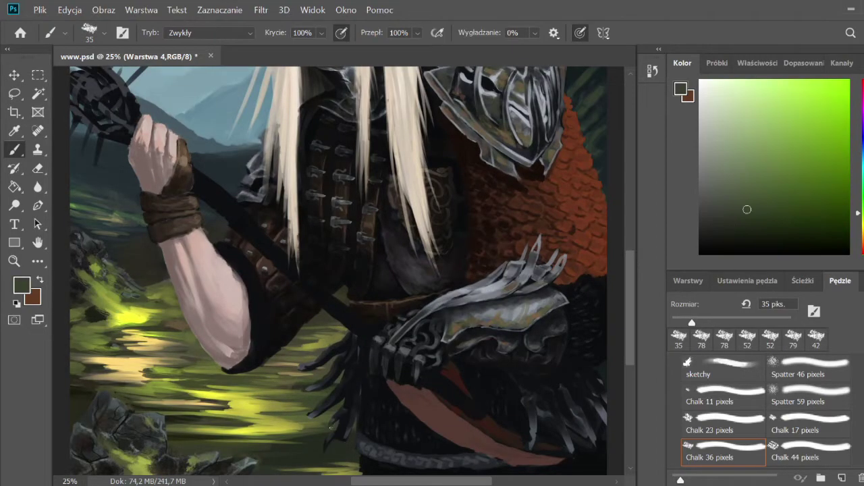
pyautogui.keyDown('alt'); pyautogui.click(321, 411); pyautogui.keyUp('alt')
pyautogui.keyDown('alt'); pyautogui.click(337, 413); pyautogui.keyUp('alt')
pyautogui.keyDown('alt'); pyautogui.click(307, 415); pyautogui.keyUp('alt')
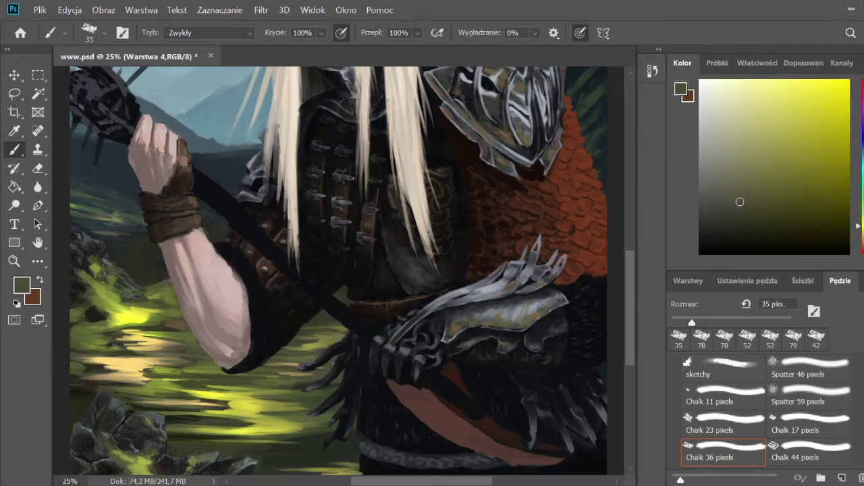
pyautogui.keyDown('alt'); pyautogui.click(299, 357); pyautogui.keyUp('alt')
pyautogui.keyDown('alt'); pyautogui.click(402, 308); pyautogui.keyUp('alt')
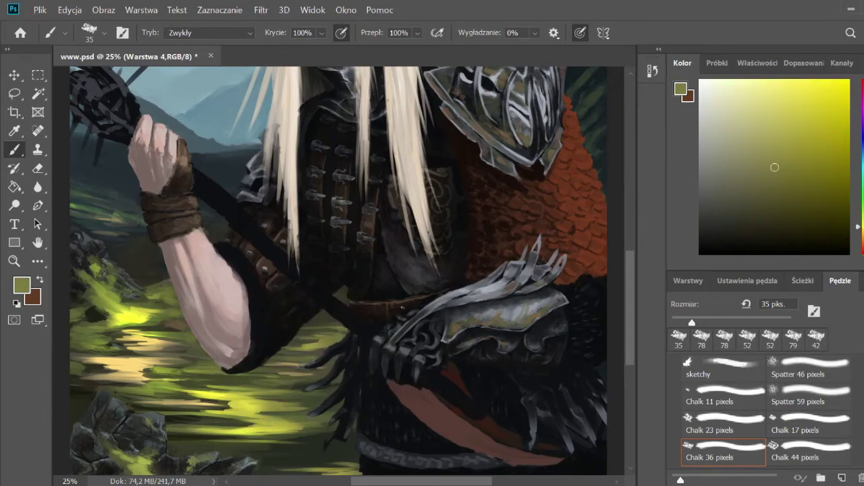
pyautogui.scroll(-2, 402, 307)
pyautogui.keyDown('alt'); pyautogui.click(309, 350); pyautogui.keyUp('alt')
pyautogui.moveTo(354, 366); pyautogui.dragTo(347, 311)
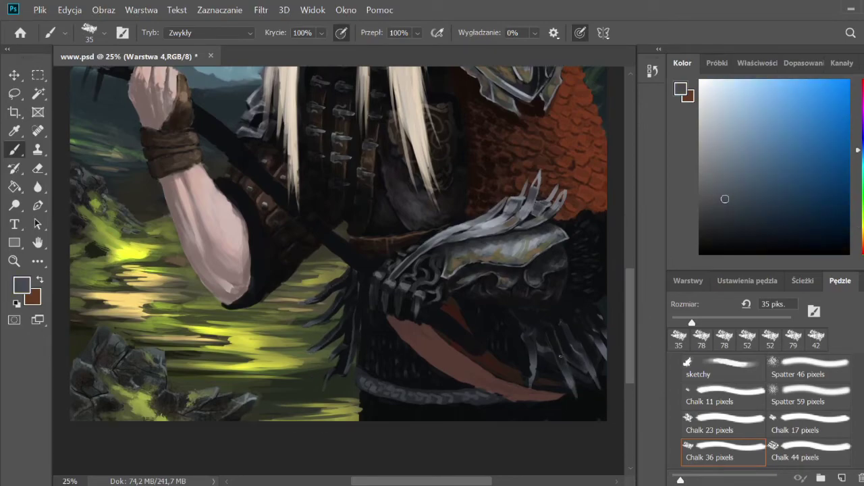
# - Zoom out, set the brush to 78 px and load a near-black colour
pyautogui.hotkey('ctrl', '-')
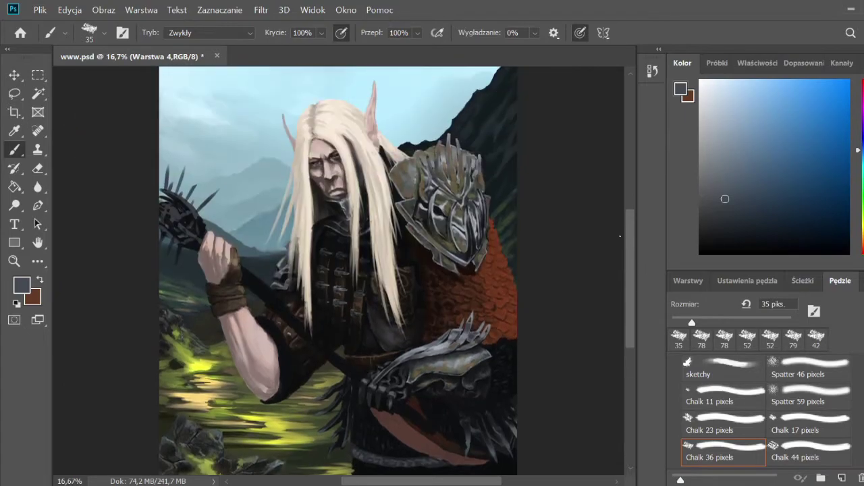
pyautogui.scroll(-1, 630, 247)
pyautogui.click(731, 245)
pyautogui.click(702, 336)
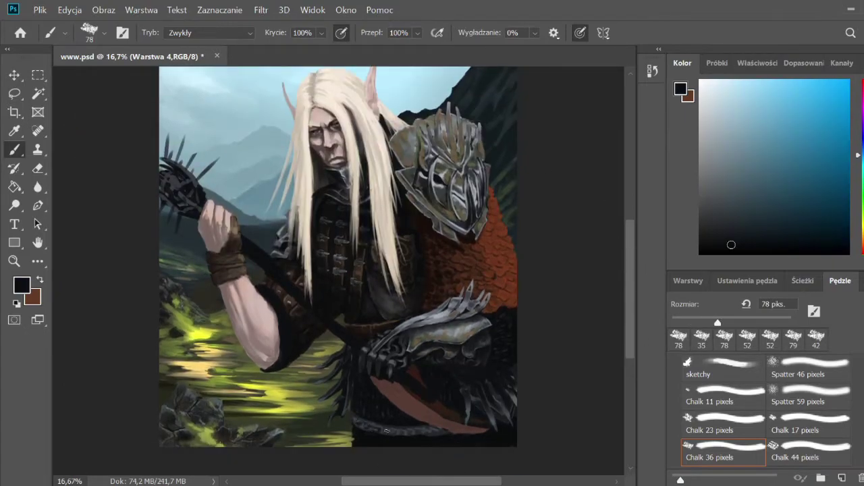
pyautogui.keyDown('alt'); pyautogui.click(405, 430); pyautogui.keyUp('alt')
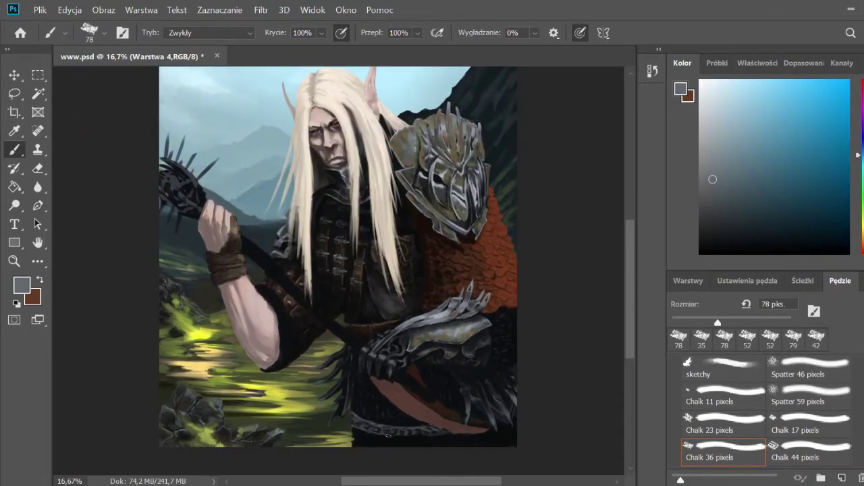
pyautogui.keyDown('alt'); pyautogui.click(404, 436); pyautogui.keyUp('alt')
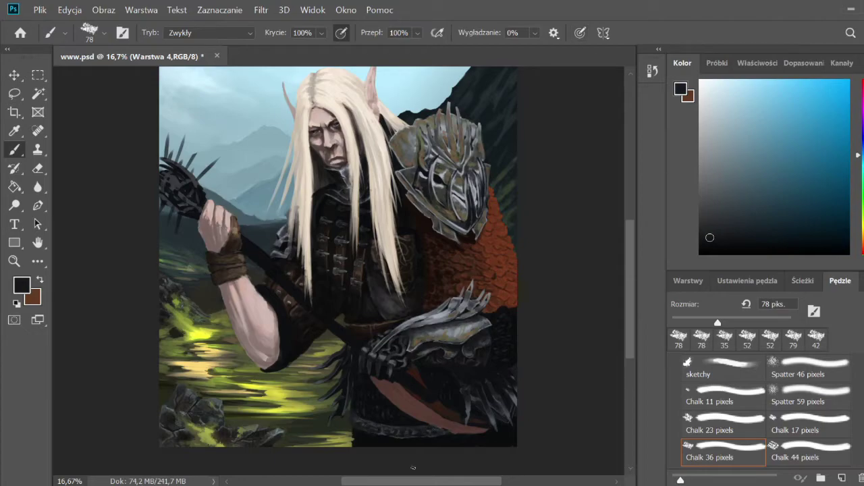
# - Paint light grey highlights on the sleeve near the elbow
pyautogui.keyDown('alt'); pyautogui.click(365, 433); pyautogui.keyUp('alt')
pyautogui.keyDown('alt'); pyautogui.click(396, 430); pyautogui.keyUp('alt')
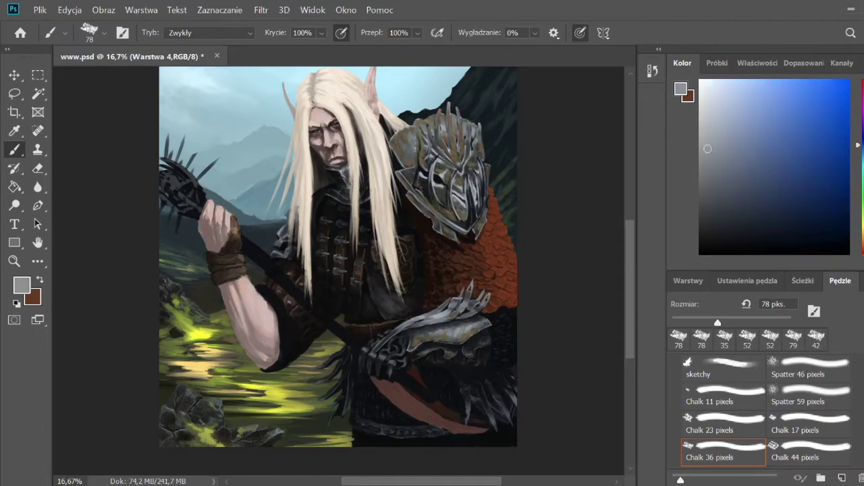
pyautogui.moveTo(273, 298); pyautogui.dragTo(300, 351)
pyautogui.keyDown('alt'); pyautogui.click(291, 345); pyautogui.keyUp('alt')
pyautogui.moveTo(280, 319)
pyautogui.mouseDown()
pyautogui.moveTo(270, 370)
pyautogui.moveTo(289, 354)
pyautogui.moveTo(263, 287)
pyautogui.moveTo(292, 346)
pyautogui.moveTo(283, 368)
pyautogui.moveTo(270, 297)
pyautogui.moveTo(297, 352)
pyautogui.moveTo(272, 365)
pyautogui.moveTo(270, 284)
pyautogui.mouseUp()
pyautogui.keyDown('alt'); pyautogui.click(287, 351); pyautogui.keyUp('alt')
# - Add dark fold strokes at the elbow, then sample skin, greyish-brown and olive-yellow tones
pyautogui.keyDown('alt'); pyautogui.click(273, 370); pyautogui.keyUp('alt')
pyautogui.keyDown('alt'); pyautogui.click(288, 362); pyautogui.keyUp('alt')
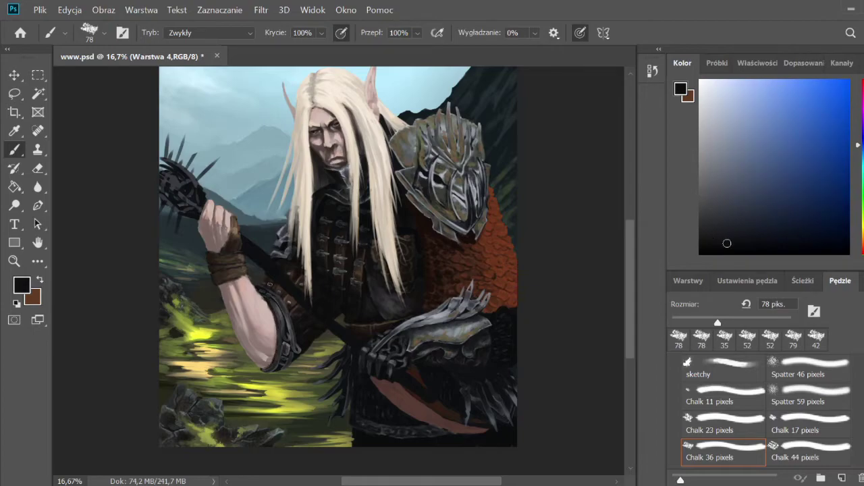
pyautogui.keyDown('alt'); pyautogui.click(269, 284); pyautogui.keyUp('alt')
pyautogui.keyDown('alt'); pyautogui.click(265, 387); pyautogui.keyUp('alt')
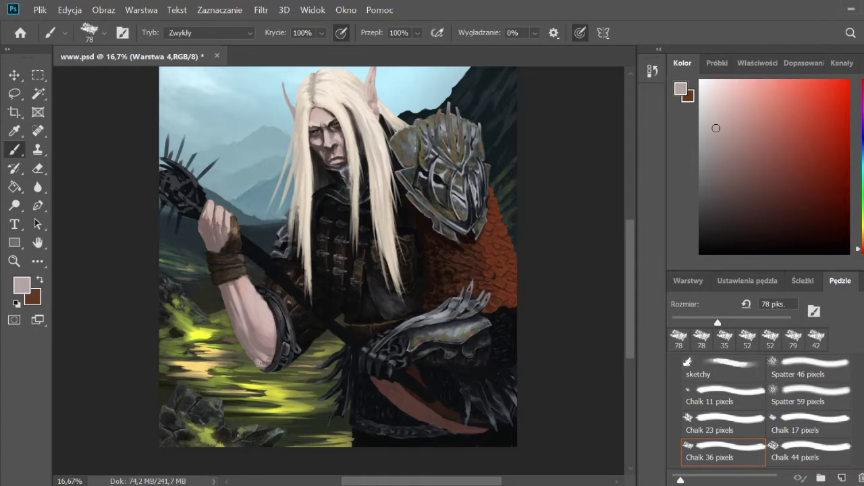
pyautogui.keyDown('alt'); pyautogui.click(251, 376); pyautogui.keyUp('alt')
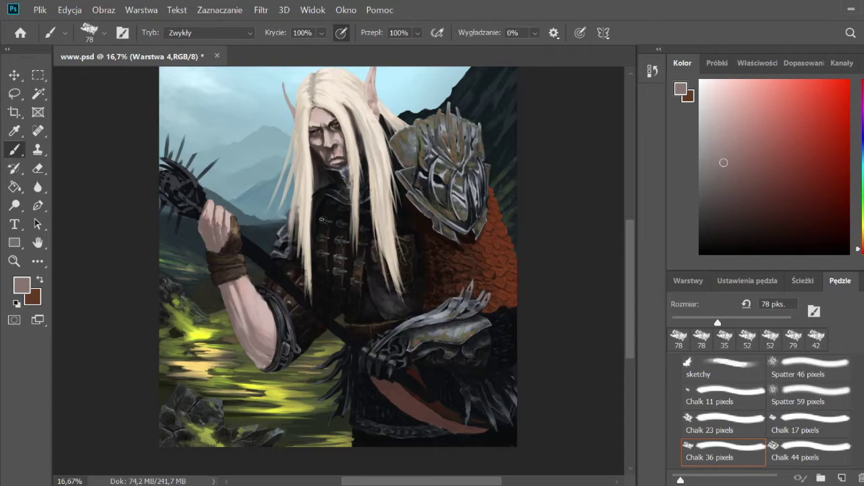
pyautogui.keyDown('alt'); pyautogui.click(199, 334); pyautogui.keyUp('alt')
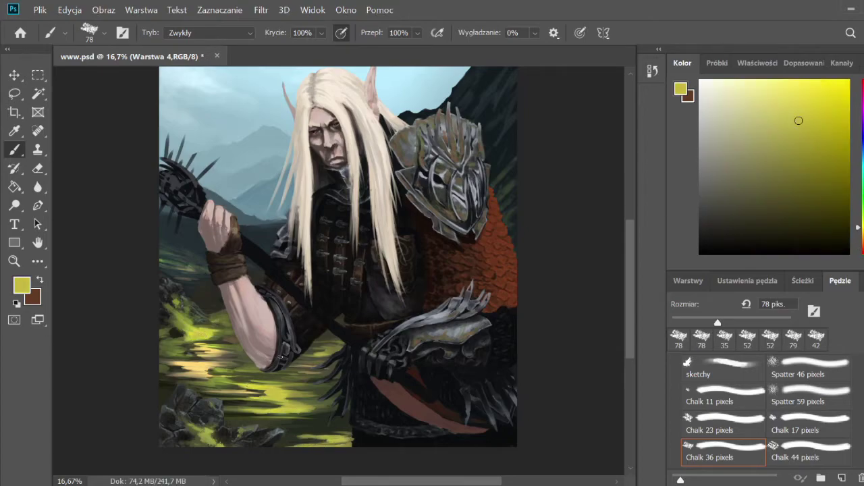
# - Enable pressure for size and paint light yellow-olive strokes across the grass
pyautogui.keyDown('alt'); pyautogui.click(206, 331); pyautogui.keyUp('alt')
pyautogui.keyDown('alt'); pyautogui.click(252, 387); pyautogui.keyUp('alt')
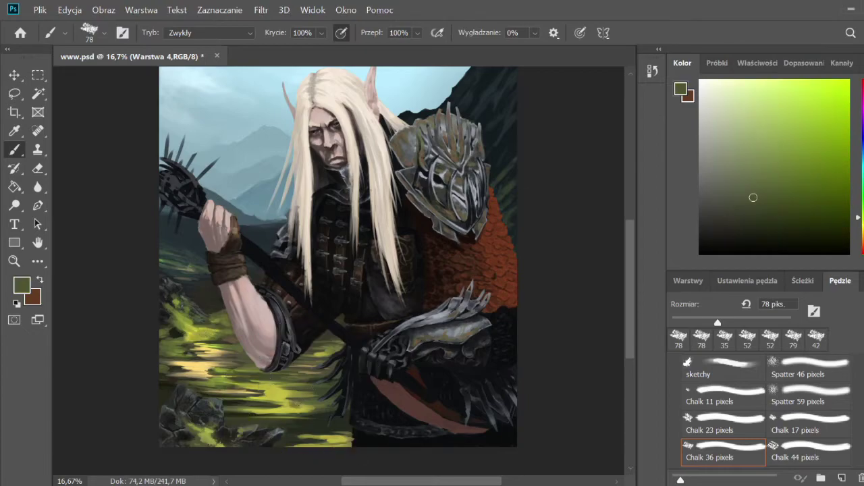
pyautogui.keyDown('alt'); pyautogui.click(305, 435); pyautogui.keyUp('alt')
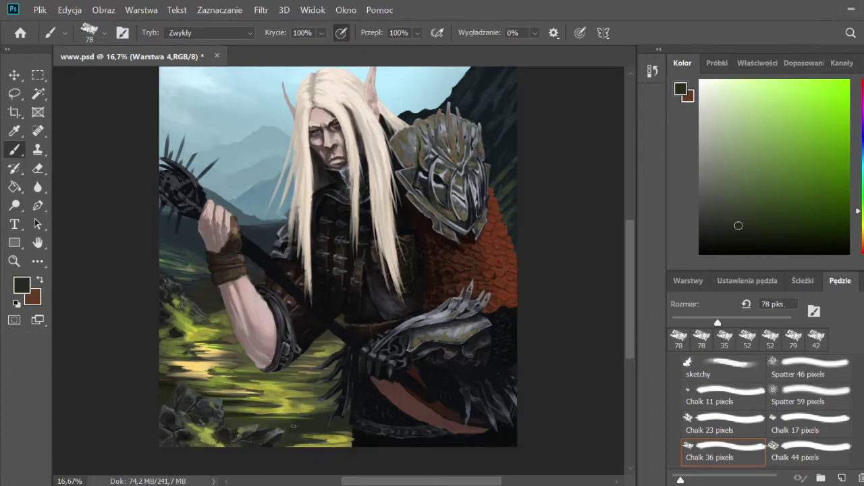
pyautogui.keyDown('alt'); pyautogui.click(200, 370); pyautogui.keyUp('alt')
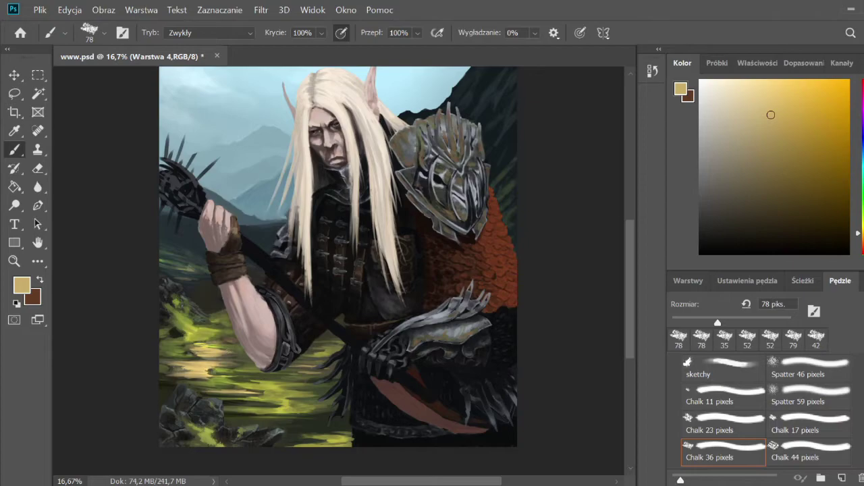
pyautogui.keyDown('alt'); pyautogui.click(273, 416); pyautogui.keyUp('alt')
pyautogui.click(580, 32)
pyautogui.moveTo(250, 381)
pyautogui.mouseDown()
pyautogui.moveTo(290, 382)
pyautogui.moveTo(321, 397)
pyautogui.moveTo(240, 400)
pyautogui.mouseUp()
# - Sample a range of olive and green grass tones and the rocks' dark green-black
pyautogui.keyDown('alt'); pyautogui.click(273, 416); pyautogui.keyUp('alt')
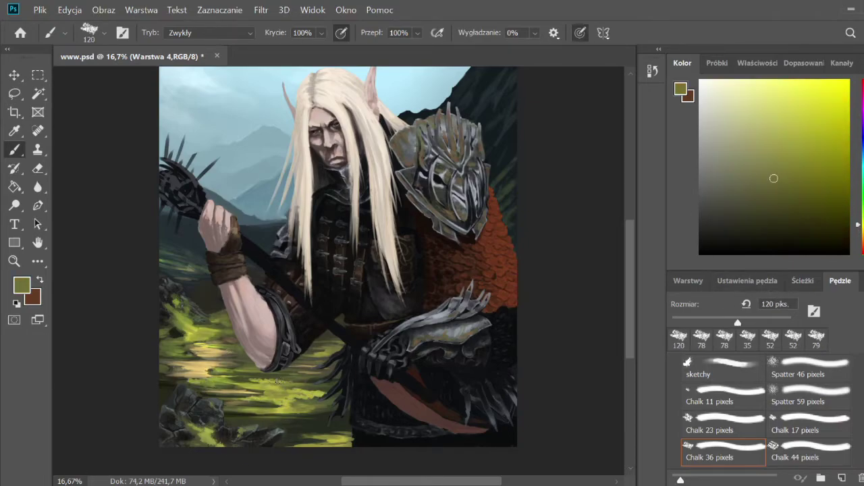
pyautogui.keyDown('alt'); pyautogui.click(263, 419); pyautogui.keyUp('alt')
pyautogui.keyDown('alt'); pyautogui.click(243, 418); pyautogui.keyUp('alt')
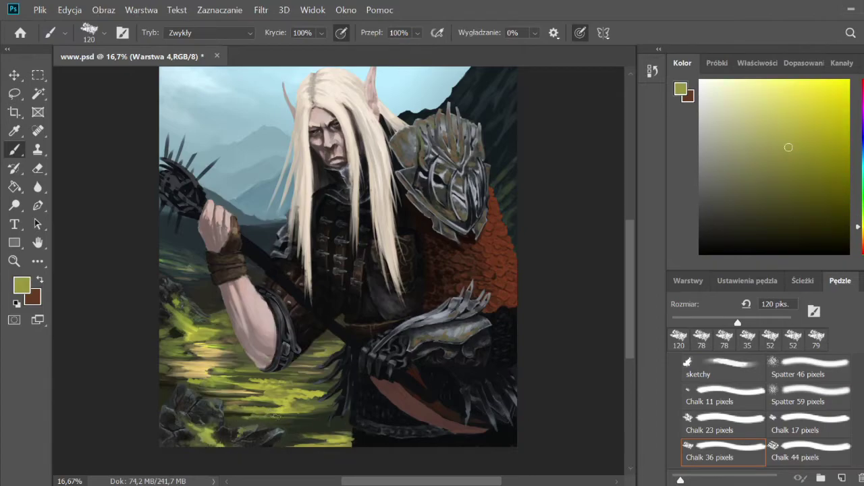
pyautogui.keyDown('alt'); pyautogui.click(318, 402); pyautogui.keyUp('alt')
pyautogui.keyDown('alt'); pyautogui.click(332, 385); pyautogui.keyUp('alt')
pyautogui.keyDown('alt'); pyautogui.click(236, 368); pyautogui.keyUp('alt')
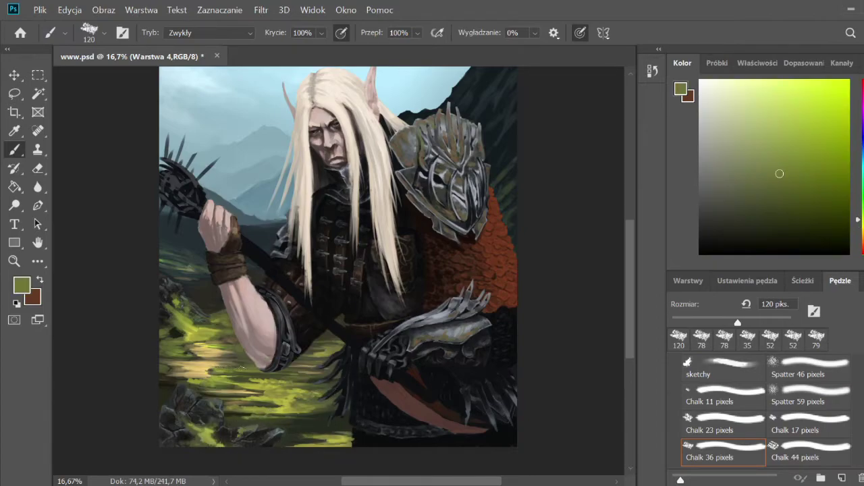
pyautogui.keyDown('alt'); pyautogui.click(214, 345); pyautogui.keyUp('alt')
pyautogui.keyDown('alt'); pyautogui.click(198, 331); pyautogui.keyUp('alt')
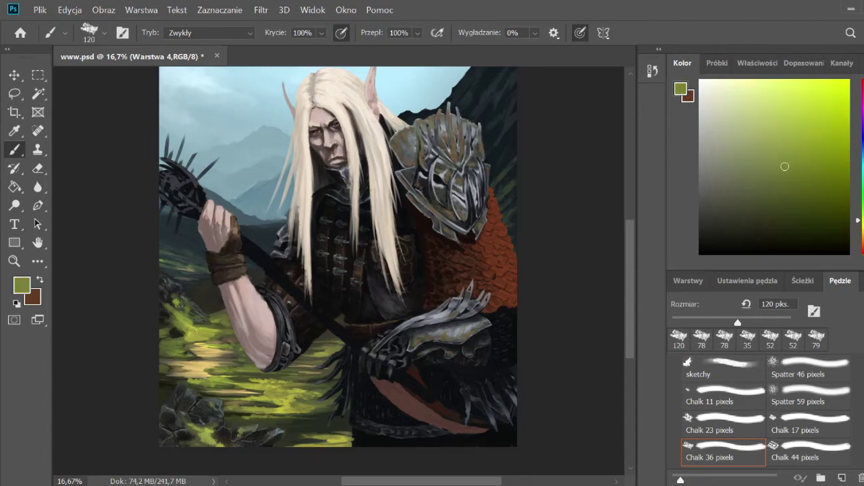
pyautogui.keyDown('alt'); pyautogui.click(188, 410); pyautogui.keyUp('alt')
# - Paint brighter olive-green moss onto the lower-left and bottom rocks, then resample darker tones
pyautogui.keyDown('alt'); pyautogui.click(267, 391); pyautogui.keyUp('alt')
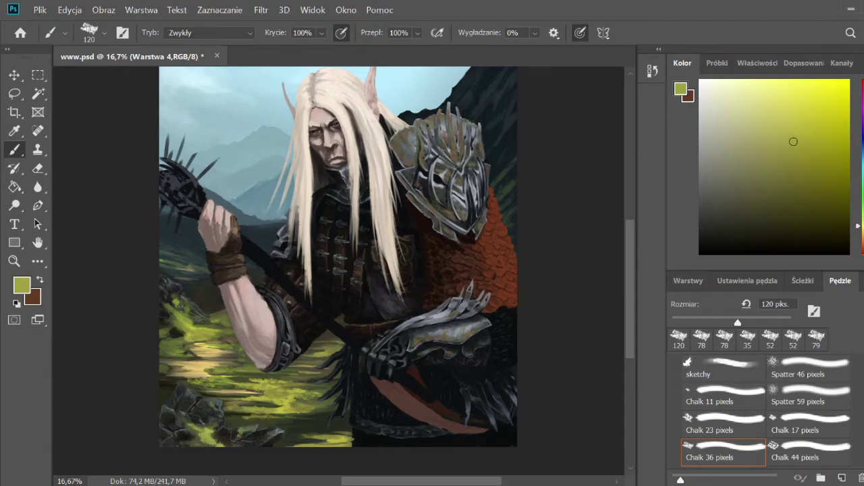
pyautogui.keyDown('alt'); pyautogui.click(301, 391); pyautogui.keyUp('alt')
pyautogui.keyDown('alt'); pyautogui.click(307, 390); pyautogui.keyUp('alt')
pyautogui.keyDown('alt'); pyautogui.click(307, 389); pyautogui.keyUp('alt')
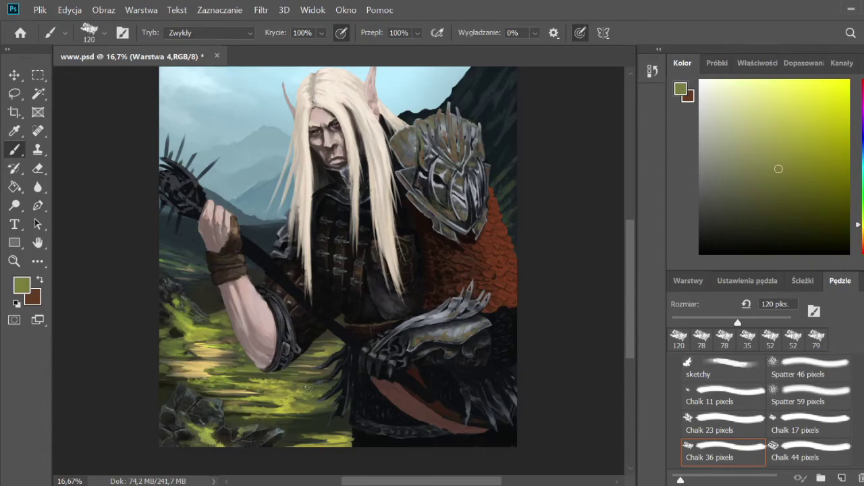
pyautogui.keyDown('alt'); pyautogui.click(189, 424); pyautogui.keyUp('alt')
pyautogui.moveTo(209, 430); pyautogui.dragTo(192, 409)
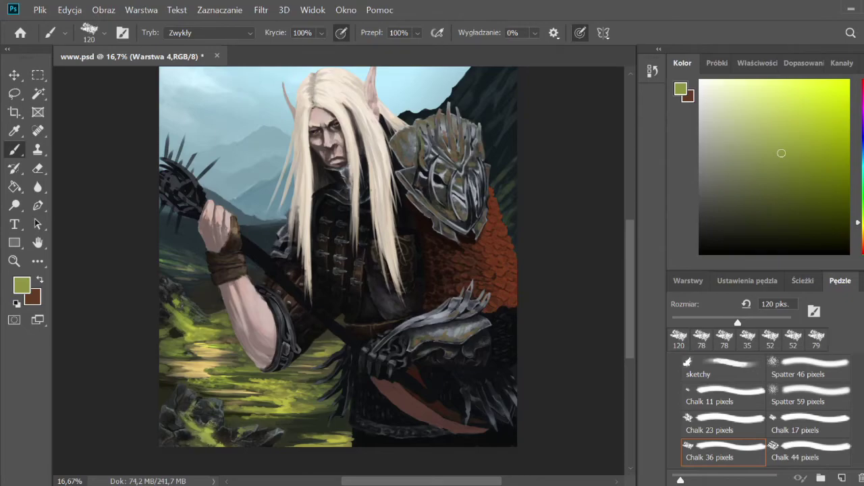
pyautogui.moveTo(259, 446); pyautogui.dragTo(278, 423)
pyautogui.keyDown('alt'); pyautogui.click(266, 434); pyautogui.keyUp('alt')
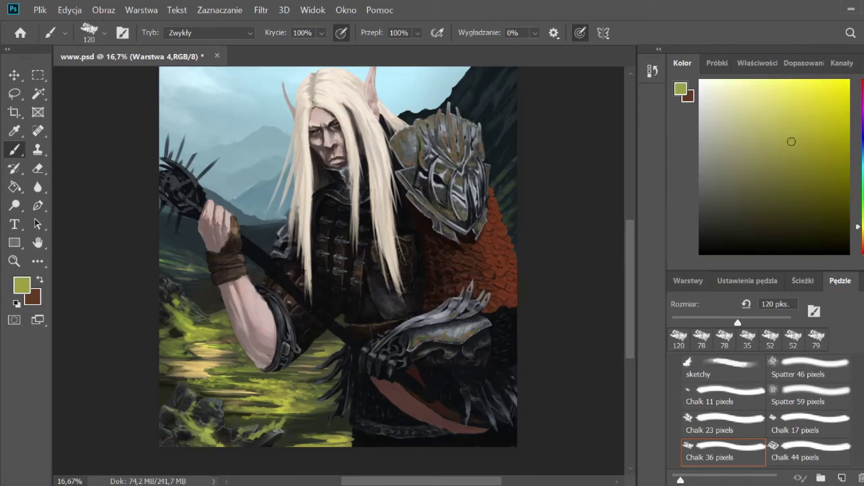
pyautogui.keyDown('alt'); pyautogui.click(201, 438); pyautogui.keyUp('alt')
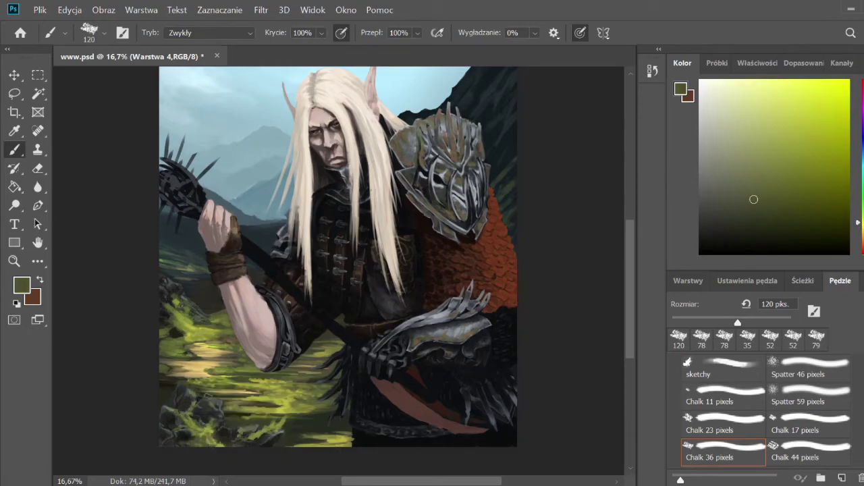
pyautogui.keyDown('alt'); pyautogui.click(179, 393); pyautogui.keyUp('alt')
pyautogui.click(38, 187)
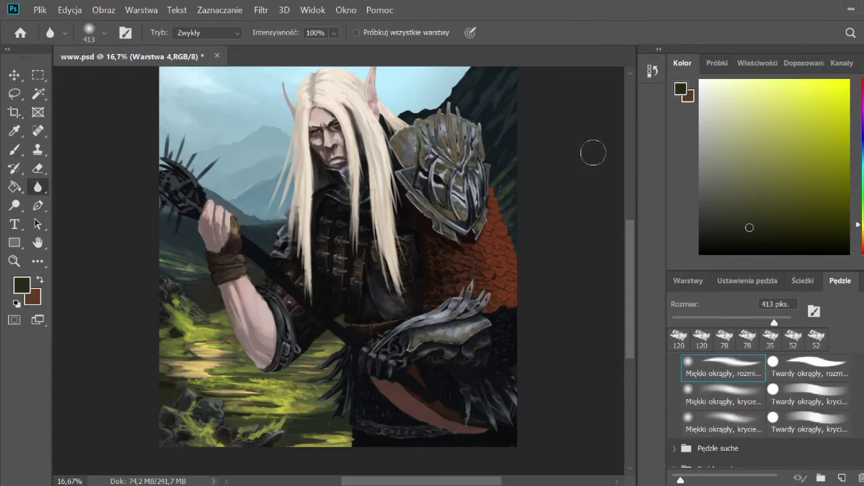
pyautogui.moveTo(230, 196); pyautogui.dragTo(265, 182)
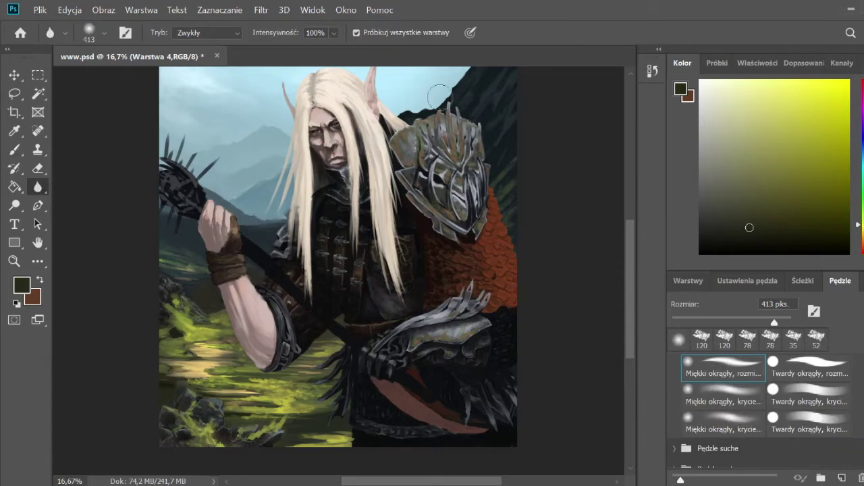
pyautogui.scroll(3, 441, 98)
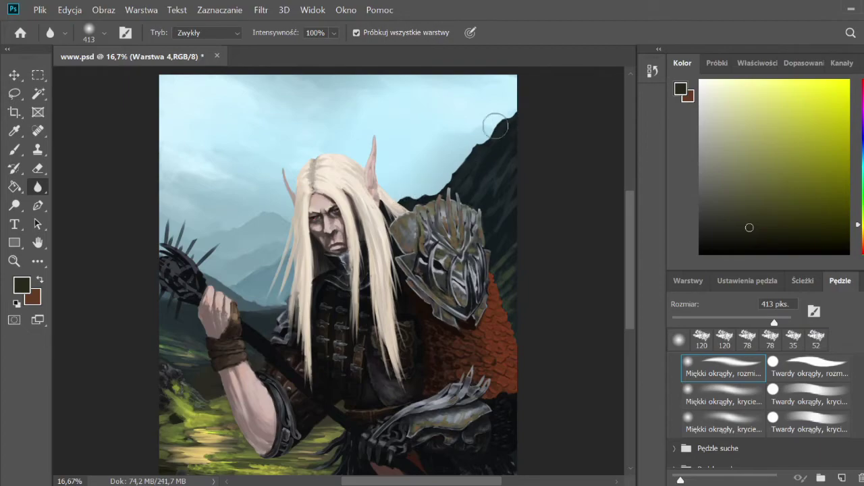
pyautogui.click(334, 33)
pyautogui.click(207, 32)
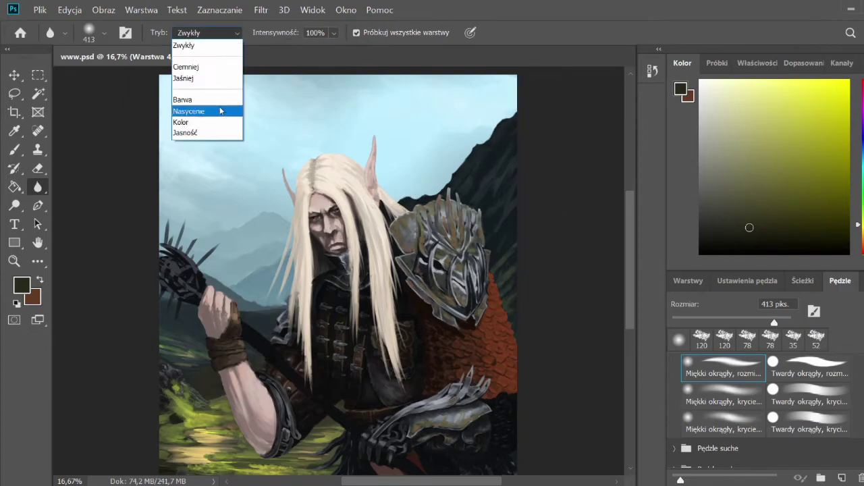
pyautogui.click(196, 111)
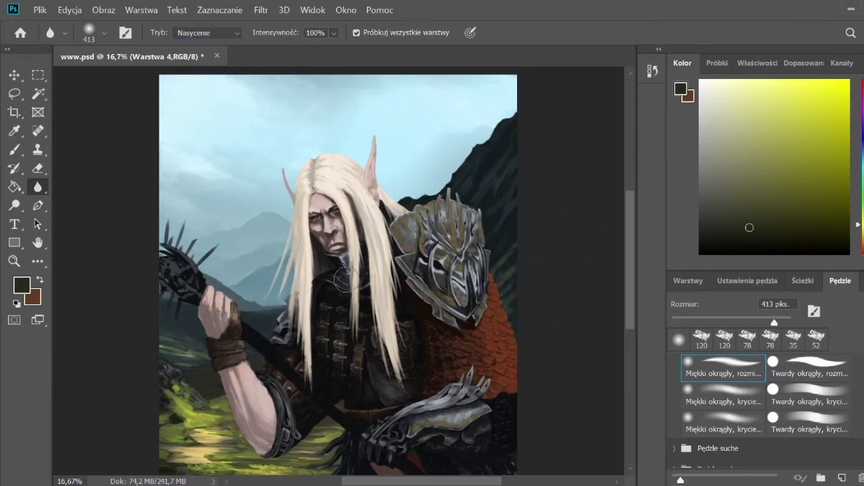
pyautogui.click(208, 32)
pyautogui.click(193, 68)
pyautogui.scroll(-3, 365, 412)
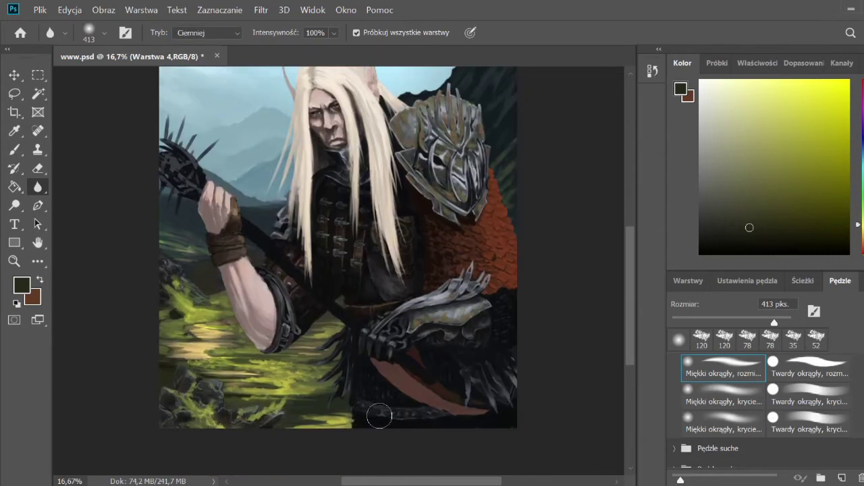
pyautogui.press(']')
pyautogui.press(']')
pyautogui.press(']')
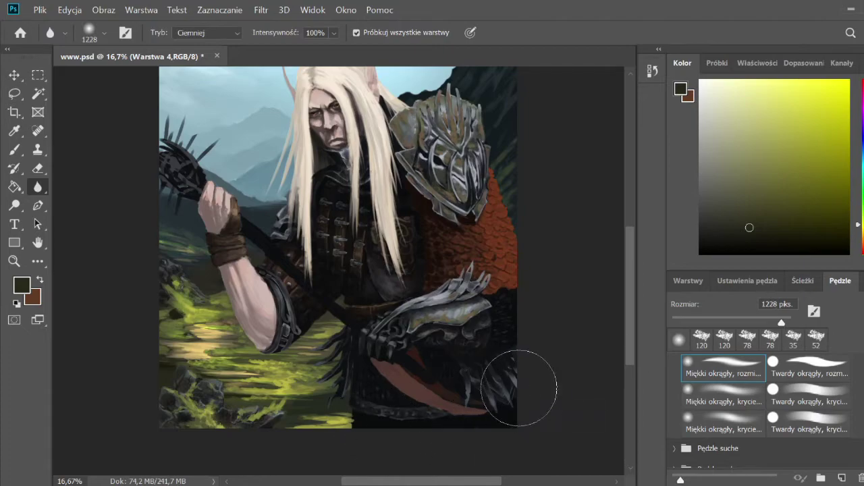
pyautogui.scroll(2, 611, 286)
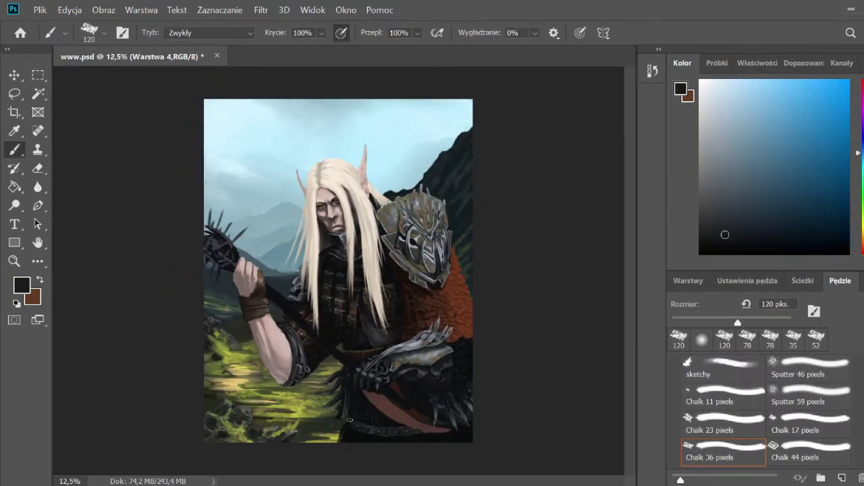
pyautogui.press('r')
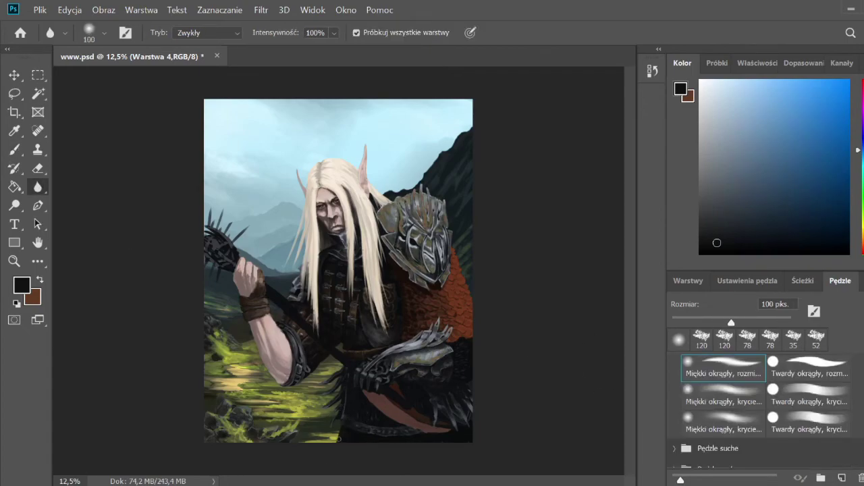
pyautogui.press('b')
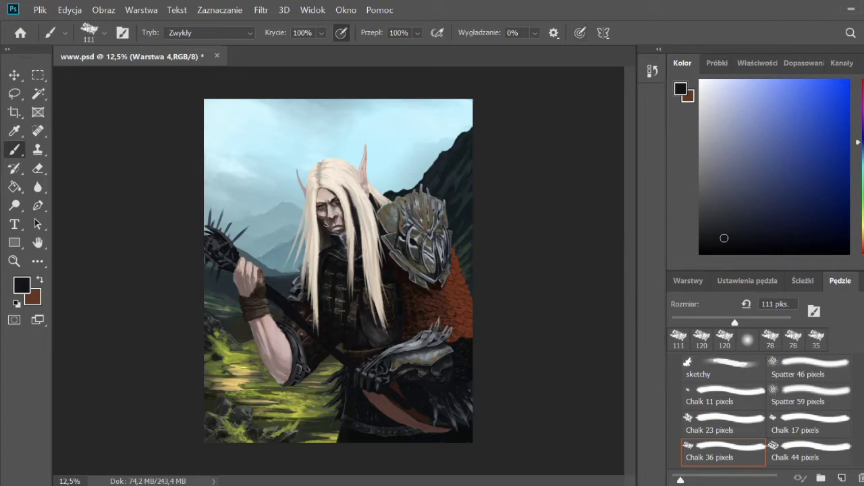
pyautogui.keyDown('alt'); pyautogui.click(324, 219); pyautogui.keyUp('alt')
# - Zoom in on the face, sample pinkish skin and dark brown tones, and shrink the brush slightly
pyautogui.scroll(2, 358, 166)
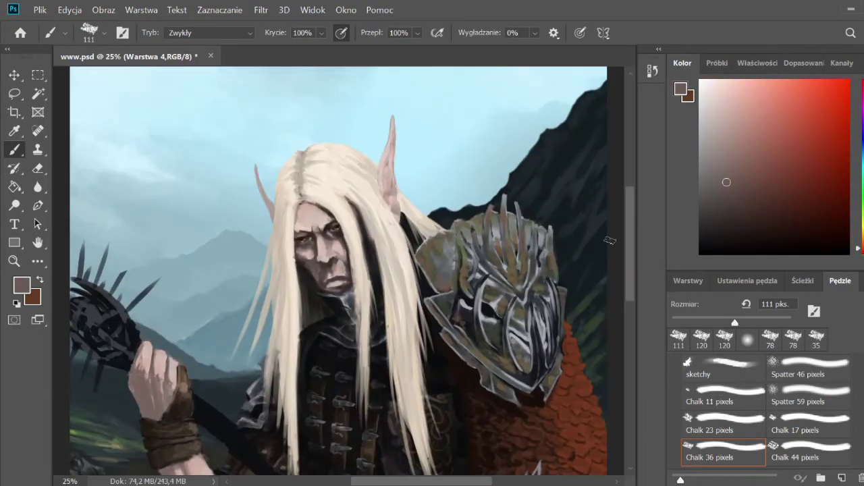
pyautogui.keyDown('alt'); pyautogui.click(322, 288); pyautogui.keyUp('alt')
pyautogui.keyDown('alt'); pyautogui.click(301, 268); pyautogui.keyUp('alt')
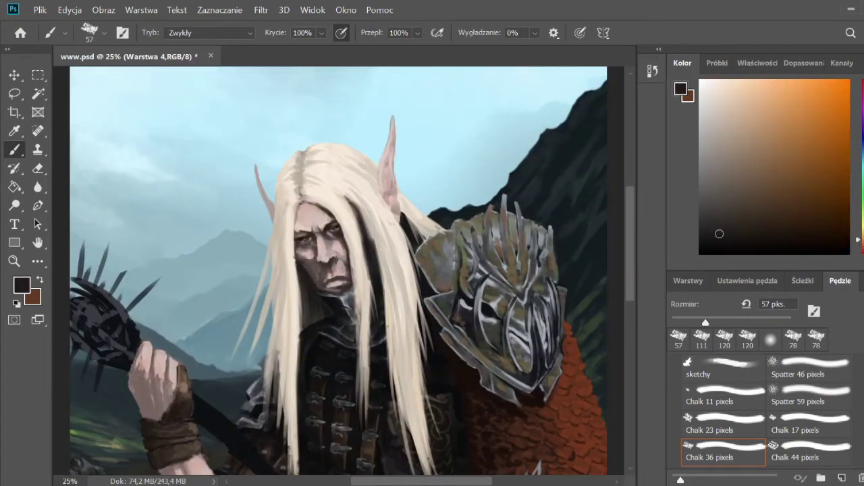
pyautogui.keyDown('alt'); pyautogui.click(314, 242); pyautogui.keyUp('alt')
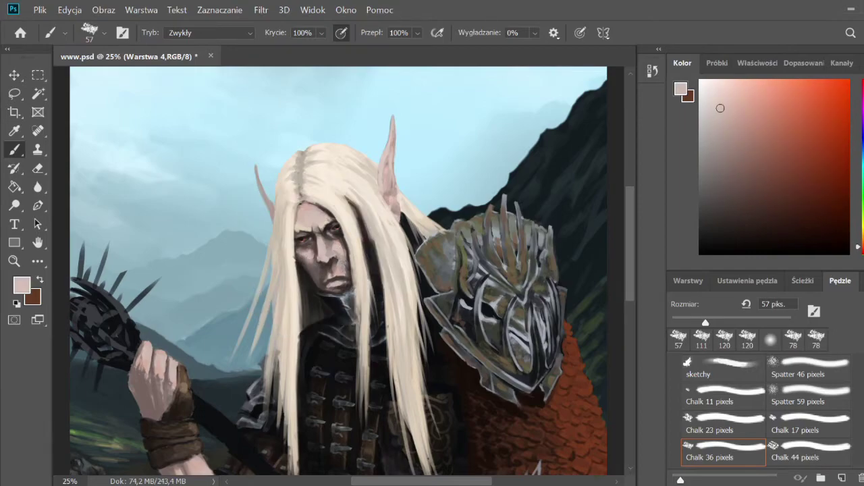
pyautogui.keyDown('alt'); pyautogui.click(328, 279); pyautogui.keyUp('alt')
pyautogui.keyDown('alt'); pyautogui.click(328, 206); pyautogui.keyUp('alt')
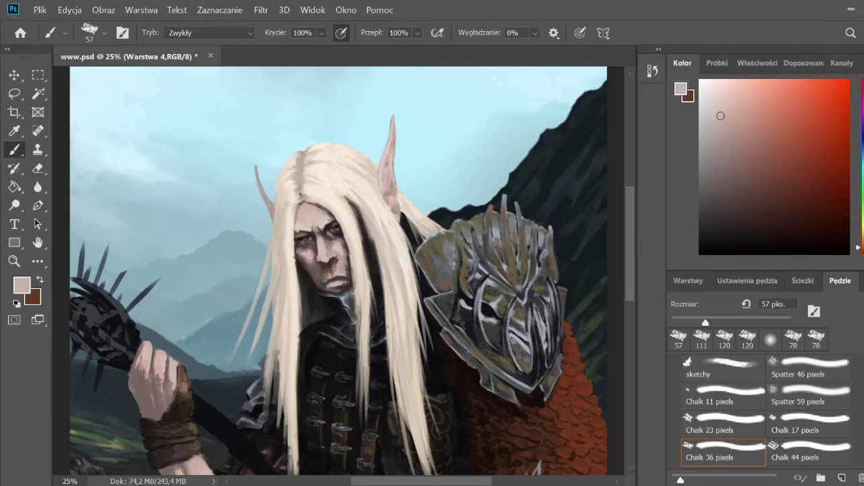
pyautogui.press('[')
pyautogui.keyDown('alt'); pyautogui.click(342, 239); pyautogui.keyUp('alt')
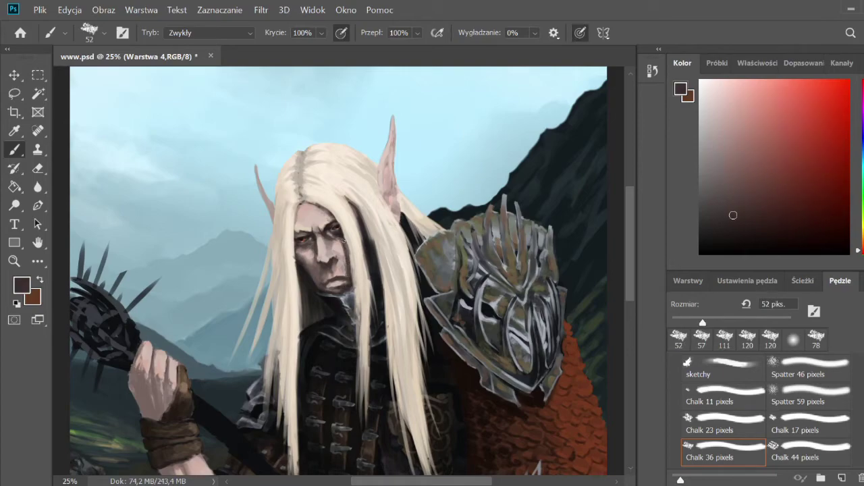
pyautogui.keyDown('alt'); pyautogui.click(332, 217); pyautogui.keyUp('alt')
pyautogui.keyDown('alt'); pyautogui.click(342, 222); pyautogui.keyUp('alt')
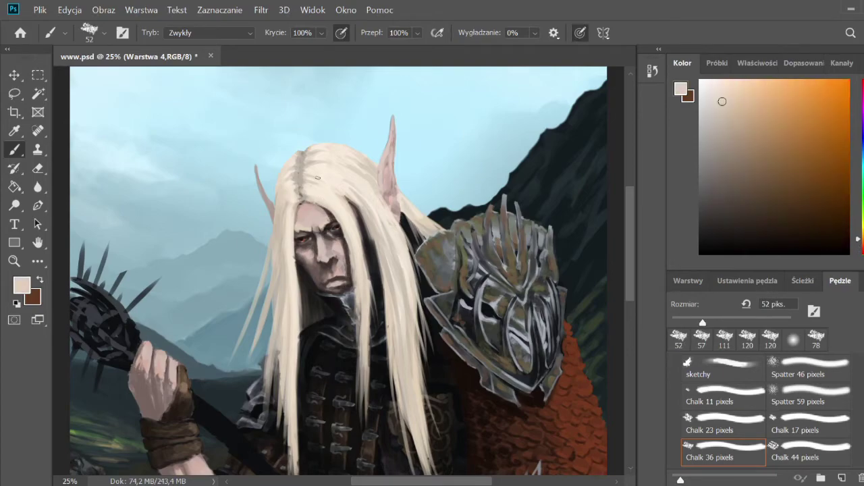
# - Switch to the Dodge tool with 11% exposure and zoom out to the whole figure
pyautogui.press('o')
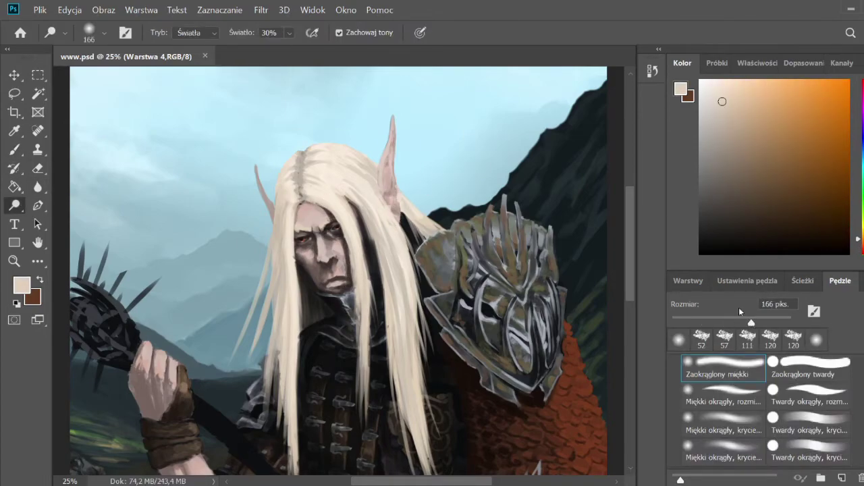
pyautogui.click(289, 32)
pyautogui.moveTo(391, 135)
pyautogui.mouseDown()
pyautogui.moveTo(395, 202)
pyautogui.moveTo(354, 270)
pyautogui.mouseUp()
pyautogui.hotkey('ctrl', '-')
# - Dodge highlights on the hair, shoulder armour, gauntlet, forearm and fist with a larger brush
pyautogui.moveTo(378, 169); pyautogui.dragTo(355, 290)
pyautogui.press(']')
pyautogui.press(']')
pyautogui.press(']')
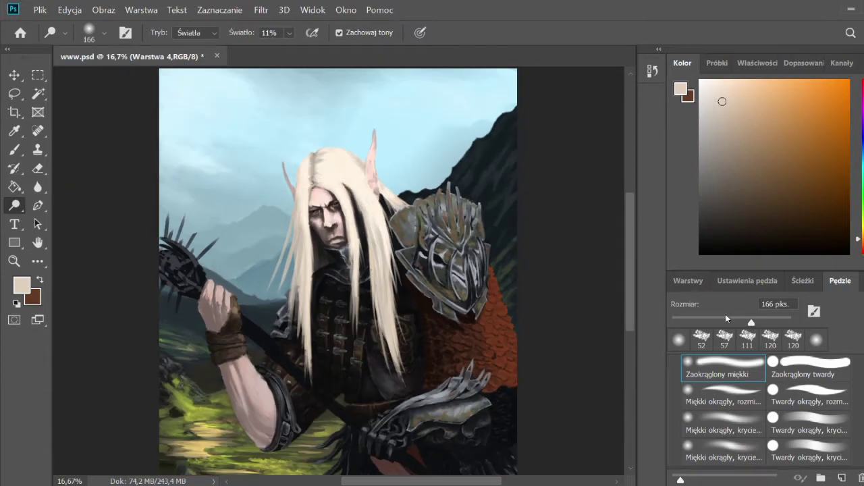
pyautogui.moveTo(466, 215); pyautogui.dragTo(472, 284)
pyautogui.moveTo(472, 392); pyautogui.dragTo(432, 405)
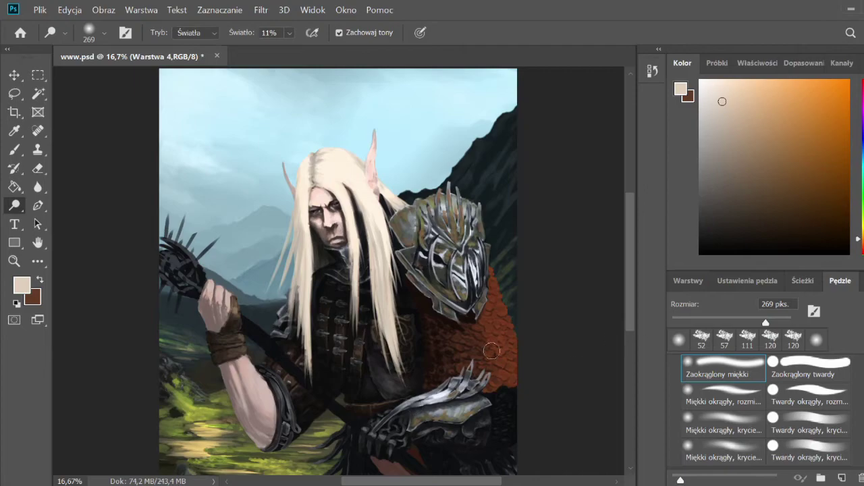
pyautogui.moveTo(292, 280); pyautogui.dragTo(295, 320)
pyautogui.moveTo(270, 368); pyautogui.dragTo(237, 439)
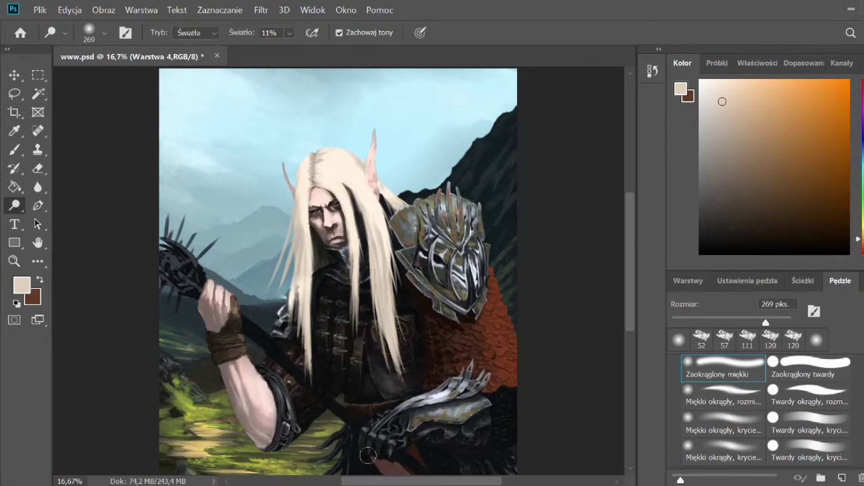
pyautogui.scroll(-2, 338, 270)
# - Return to the Chalk brush, shrink it, and sample mauve-brown tones near the blade
pyautogui.press('b')
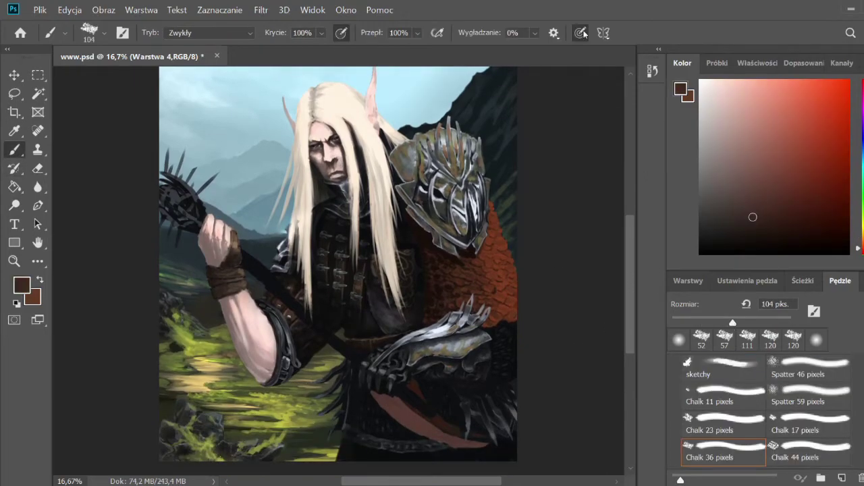
pyautogui.keyDown('alt'); pyautogui.click(442, 438); pyautogui.keyUp('alt')
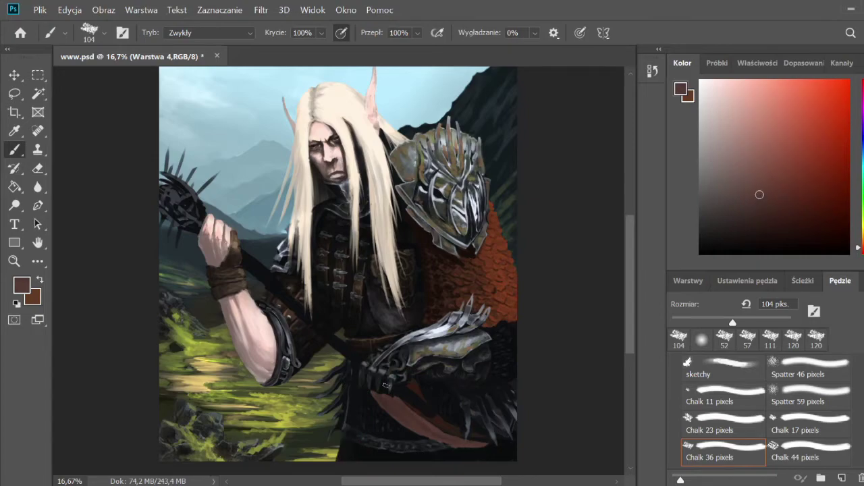
pyautogui.keyDown('alt'); pyautogui.click(416, 461); pyautogui.keyUp('alt')
pyautogui.press('[')
pyautogui.press('[')
pyautogui.press('[')
pyautogui.keyDown('alt'); pyautogui.click(417, 381); pyautogui.keyUp('alt')
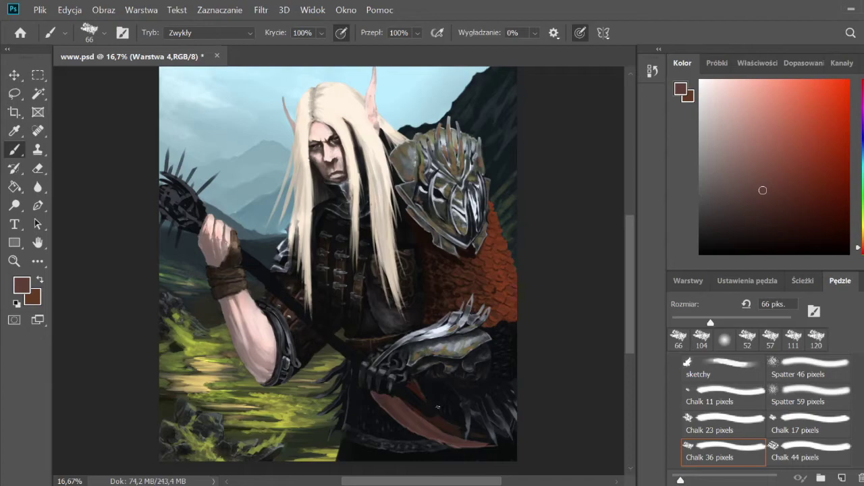
pyautogui.keyDown('alt'); pyautogui.click(407, 406); pyautogui.keyUp('alt')
# - Darken the lower blade tip with dark brown strokes, then enlarge the brush to 80 px and load light sky blue
pyautogui.keyDown('alt'); pyautogui.click(450, 424); pyautogui.keyUp('alt')
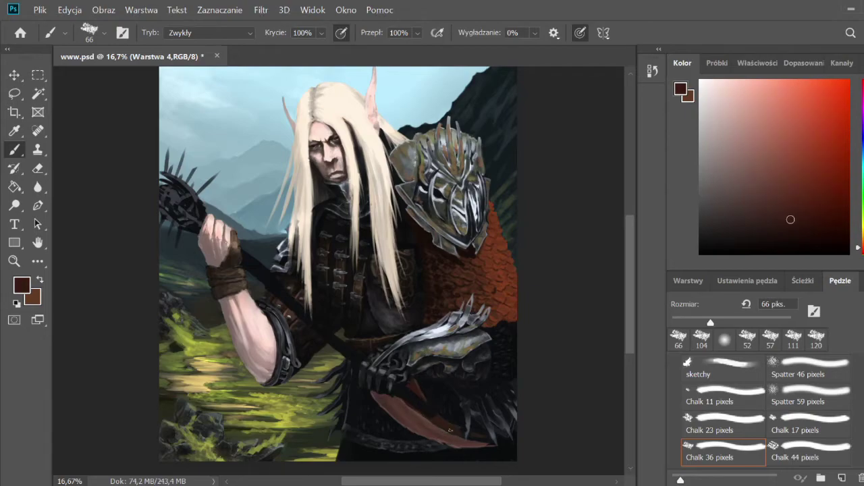
pyautogui.keyDown('alt'); pyautogui.click(399, 406); pyautogui.keyUp('alt')
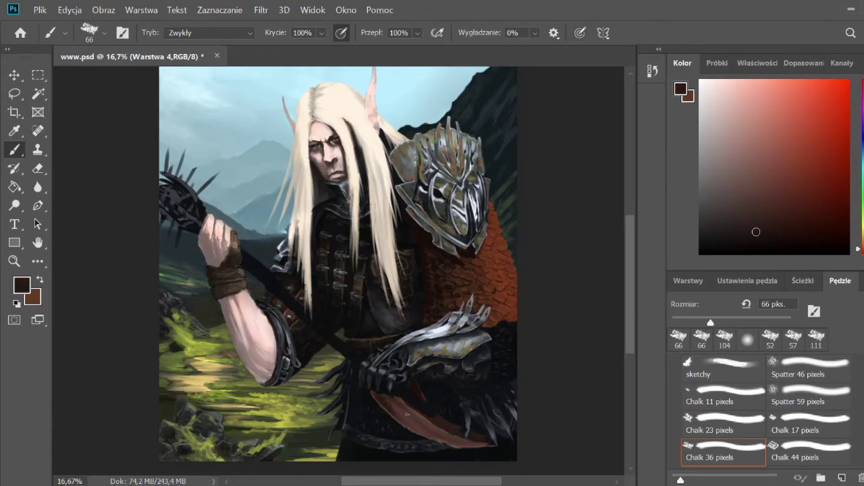
pyautogui.moveTo(379, 395); pyautogui.dragTo(406, 420)
pyautogui.moveTo(486, 446); pyautogui.dragTo(447, 439)
pyautogui.keyDown('alt'); pyautogui.click(464, 415); pyautogui.keyUp('alt')
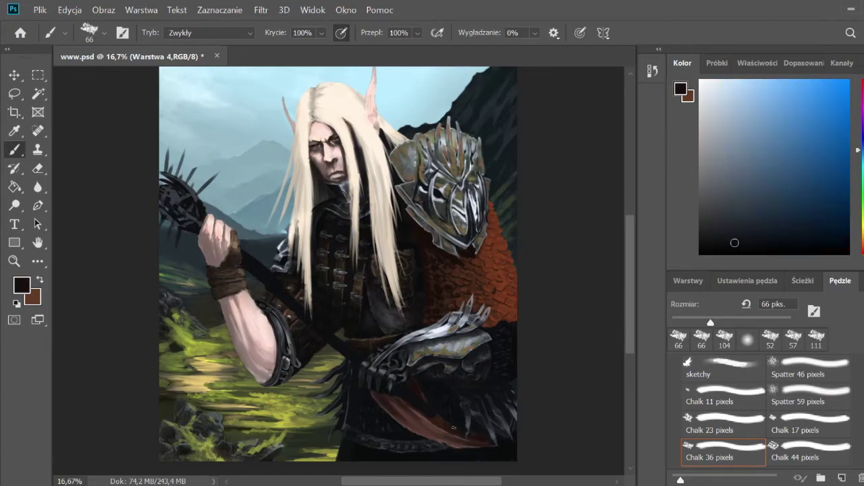
pyautogui.keyDown('alt'); pyautogui.click(423, 432); pyautogui.keyUp('alt')
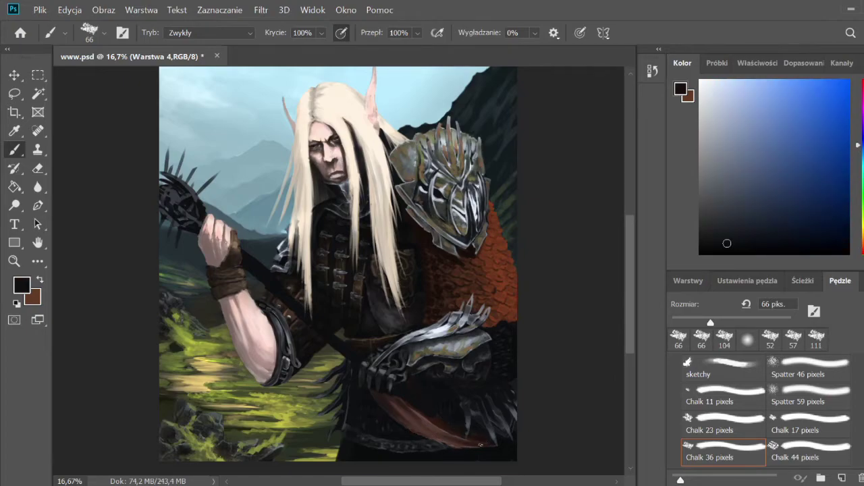
pyautogui.press(']')
pyautogui.press(']')
pyautogui.keyDown('alt'); pyautogui.click(381, 114); pyautogui.keyUp('alt')
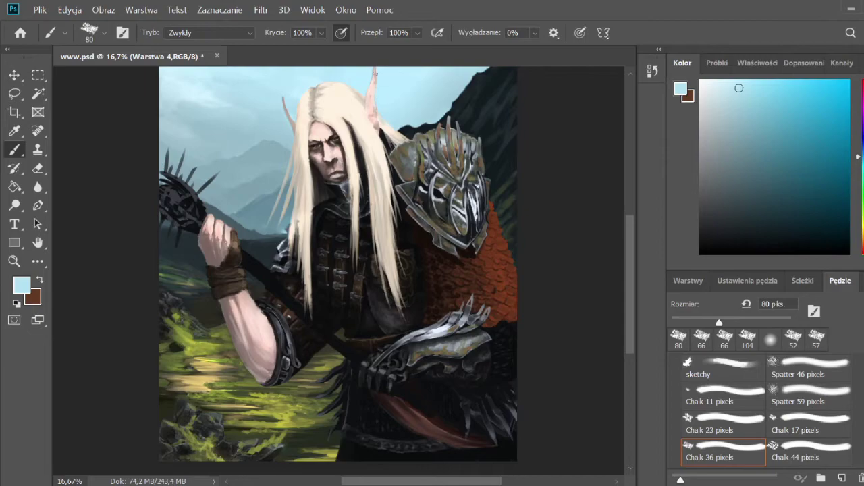
# - Sample a range of tones, from sky blues down to the armour's near-black teals
pyautogui.scroll(3, 366, 152)
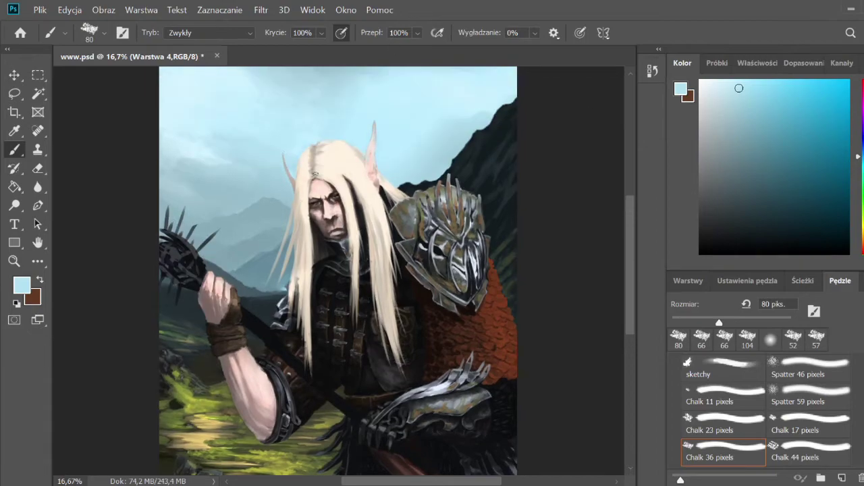
pyautogui.keyDown('alt'); pyautogui.click(282, 168); pyautogui.keyUp('alt')
pyautogui.keyDown('alt'); pyautogui.click(280, 198); pyautogui.keyUp('alt')
pyautogui.keyDown('alt'); pyautogui.click(285, 271); pyautogui.keyUp('alt')
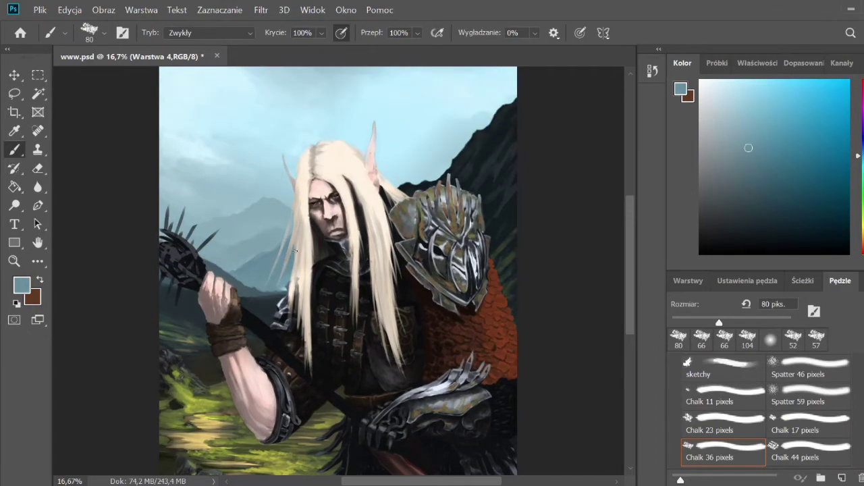
pyautogui.keyDown('alt'); pyautogui.click(301, 176); pyautogui.keyUp('alt')
pyautogui.keyDown('alt'); pyautogui.click(345, 151); pyautogui.keyUp('alt')
pyautogui.keyDown('alt'); pyautogui.click(343, 189); pyautogui.keyUp('alt')
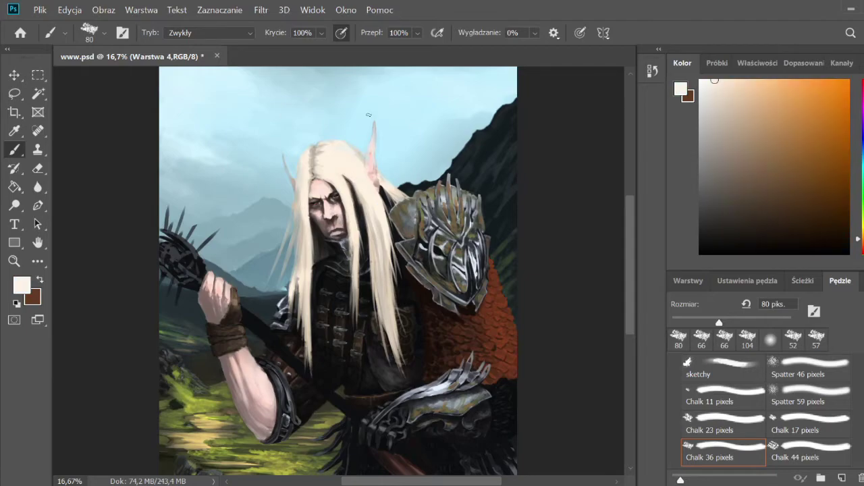
pyautogui.keyDown('alt'); pyautogui.click(419, 189); pyautogui.keyUp('alt')
pyautogui.keyDown('alt'); pyautogui.click(398, 203); pyautogui.keyUp('alt')
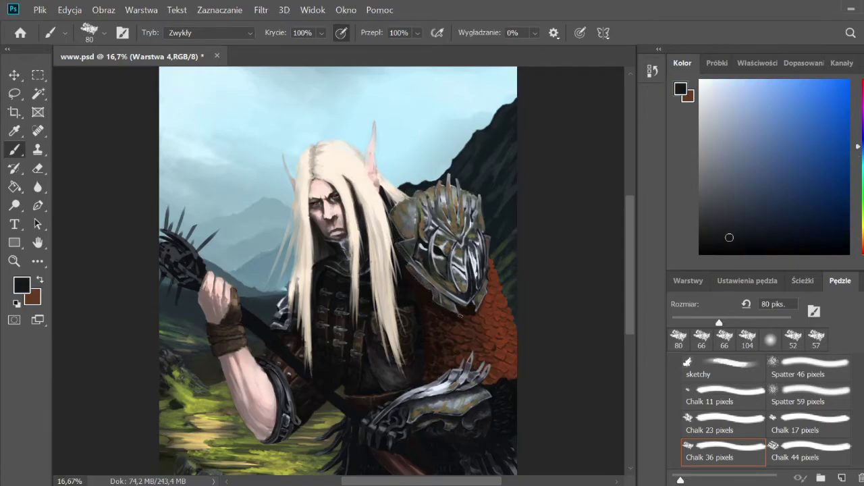
pyautogui.keyDown('alt'); pyautogui.click(462, 186); pyautogui.keyUp('alt')
pyautogui.keyDown('alt'); pyautogui.click(506, 216); pyautogui.keyUp('alt')
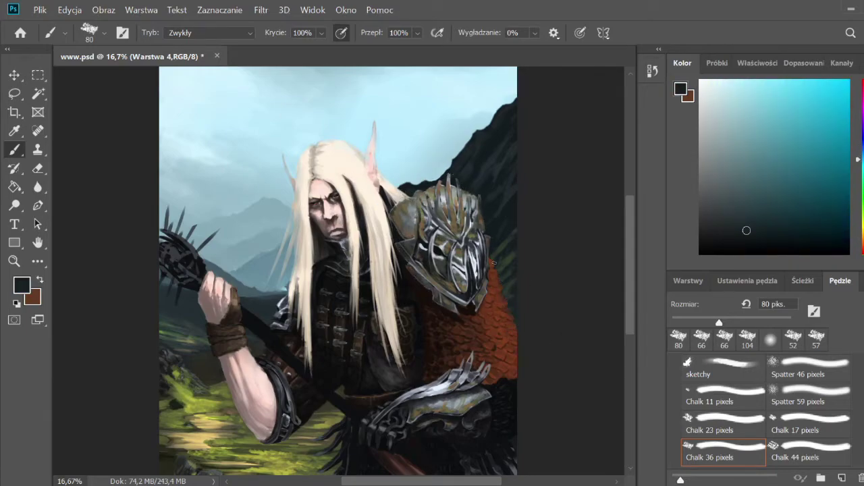
pyautogui.keyDown('alt'); pyautogui.click(503, 304); pyautogui.keyUp('alt')
pyautogui.keyDown('alt'); pyautogui.click(514, 343); pyautogui.keyUp('alt')
pyautogui.keyDown('alt'); pyautogui.click(511, 375); pyautogui.keyUp('alt')
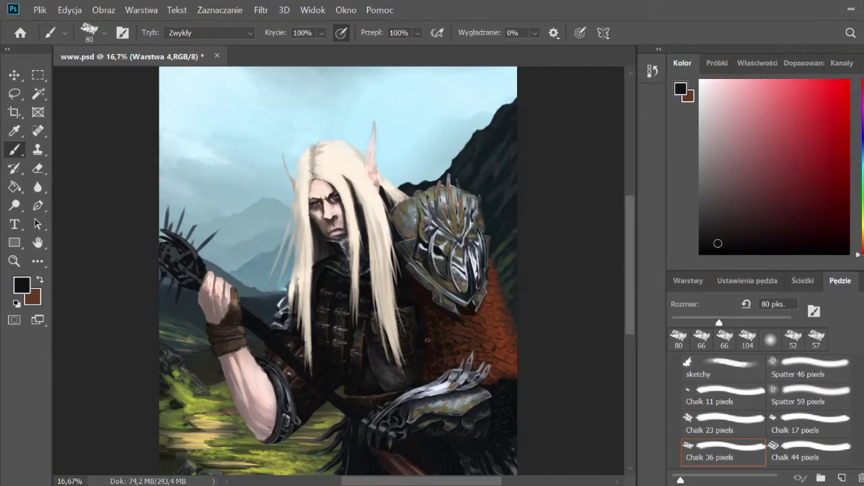
# - Enlarge the brush to 93 px and darken the lit gauntlet with near-black
pyautogui.keyDown('alt'); pyautogui.click(422, 289); pyautogui.keyUp('alt')
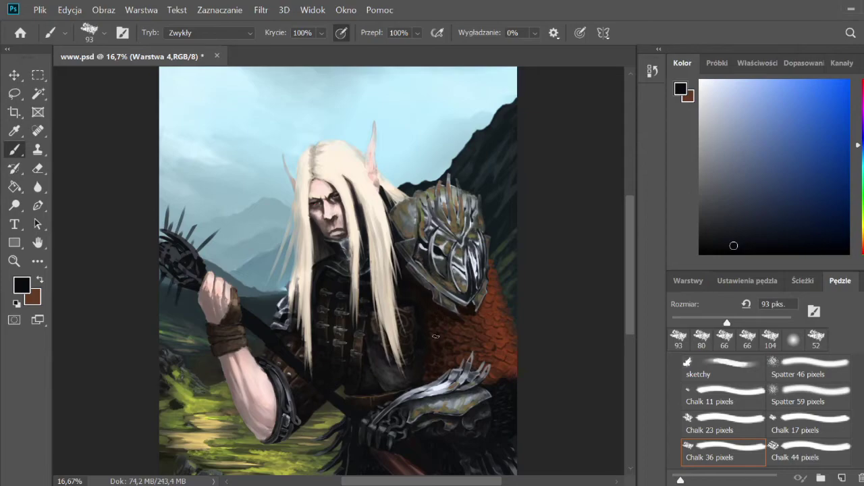
pyautogui.keyDown('alt'); pyautogui.click(412, 388); pyautogui.keyUp('alt')
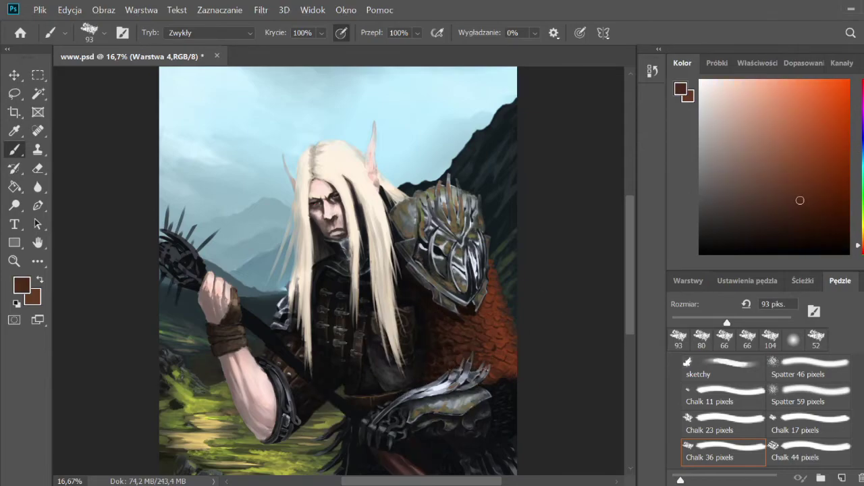
pyautogui.keyDown('alt'); pyautogui.click(485, 372); pyautogui.keyUp('alt')
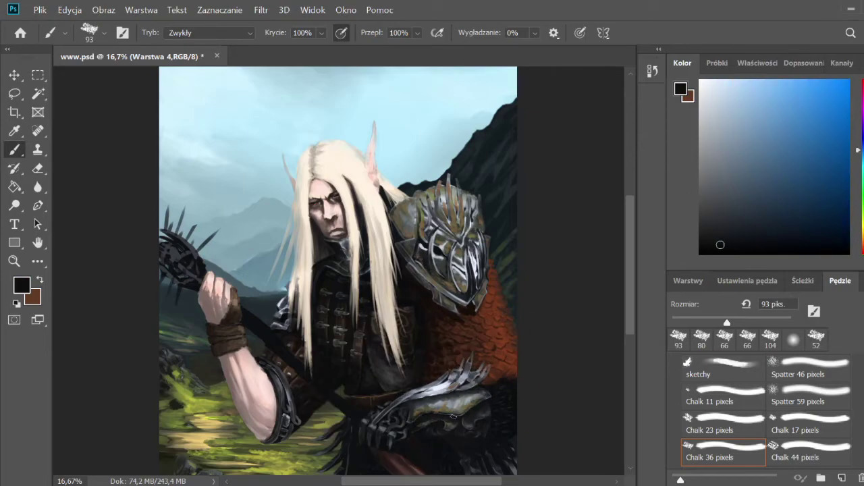
pyautogui.moveTo(454, 417); pyautogui.dragTo(457, 431)
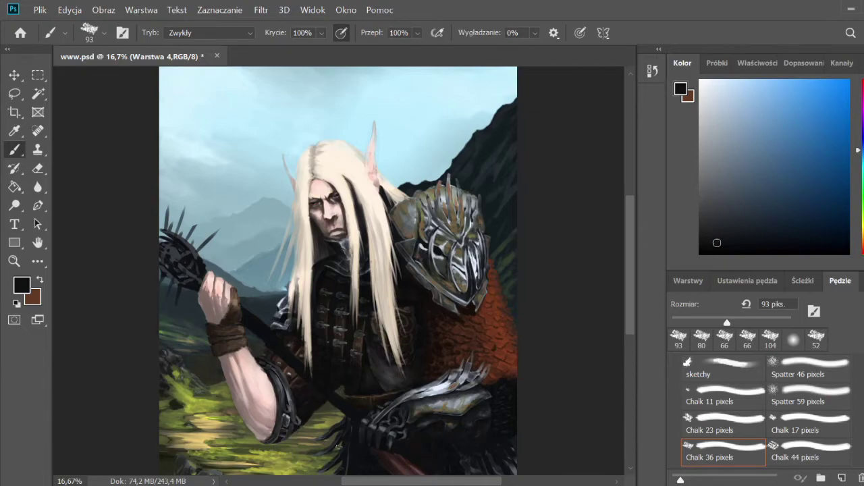
# - Sample dark olive and yellow-green tones from the grass area
pyautogui.keyDown('alt'); pyautogui.click(370, 444); pyautogui.keyUp('alt')
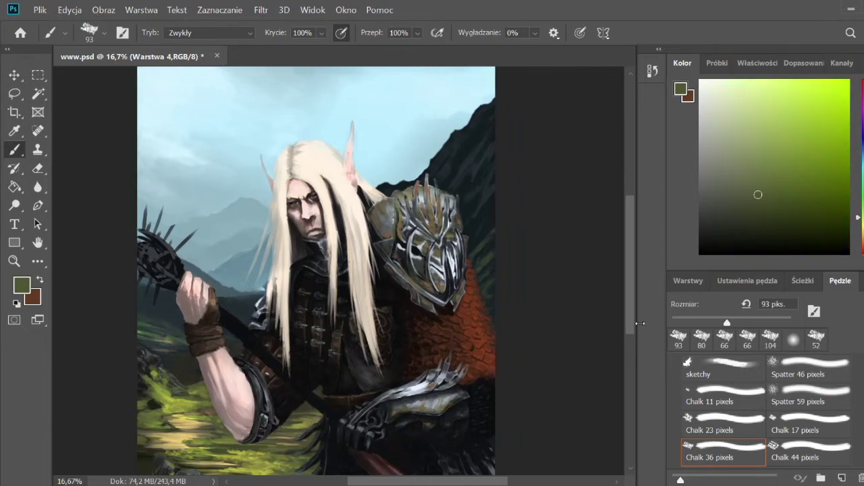
pyautogui.moveTo(343, 446); pyautogui.dragTo(321, 399)
pyautogui.keyDown('alt'); pyautogui.click(322, 447); pyautogui.keyUp('alt')
pyautogui.keyDown('alt'); pyautogui.click(321, 442); pyautogui.keyUp('alt')
pyautogui.keyDown('alt'); pyautogui.click(321, 442); pyautogui.keyUp('alt')
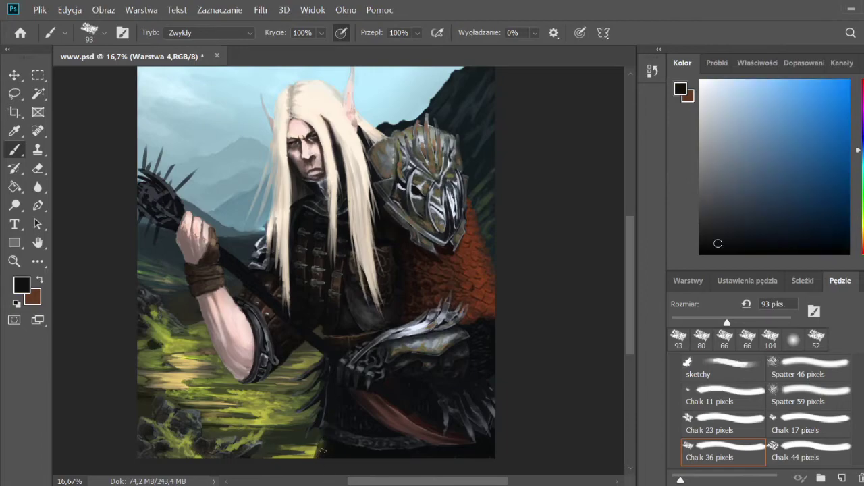
pyautogui.keyDown('alt'); pyautogui.click(318, 414); pyautogui.keyUp('alt')
pyautogui.keyDown('alt'); pyautogui.click(307, 341); pyautogui.keyUp('alt')
pyautogui.scroll(5, 827, 386)
# - Switch to the soft round brush and load a near-black paint colour
pyautogui.click(723, 386)
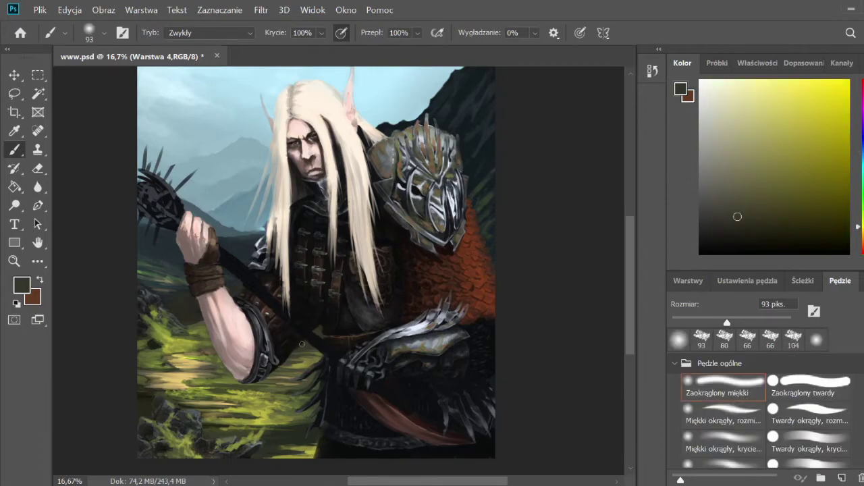
pyautogui.keyDown('alt'); pyautogui.click(278, 368); pyautogui.keyUp('alt')
pyautogui.keyDown('alt'); pyautogui.click(257, 357); pyautogui.keyUp('alt')
pyautogui.keyDown('alt'); pyautogui.click(237, 348); pyautogui.keyUp('alt')
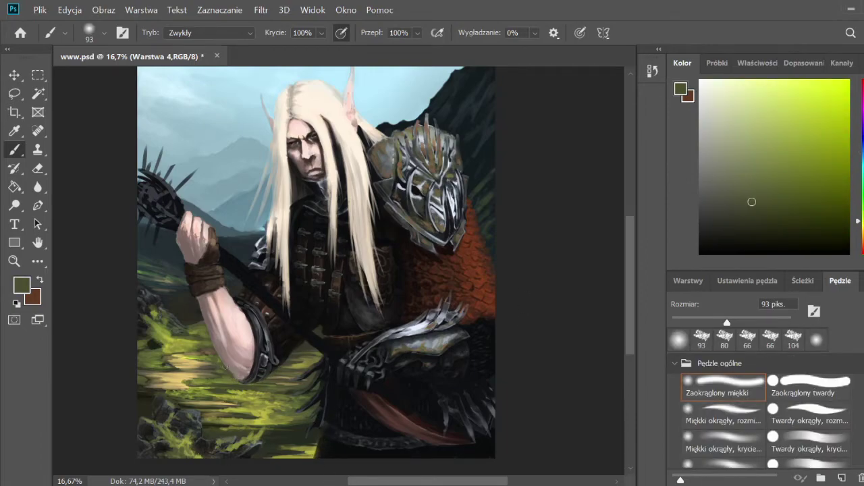
pyautogui.keyDown('alt'); pyautogui.click(216, 338); pyautogui.keyUp('alt')
pyautogui.moveTo(722, 224); pyautogui.dragTo(744, 220)
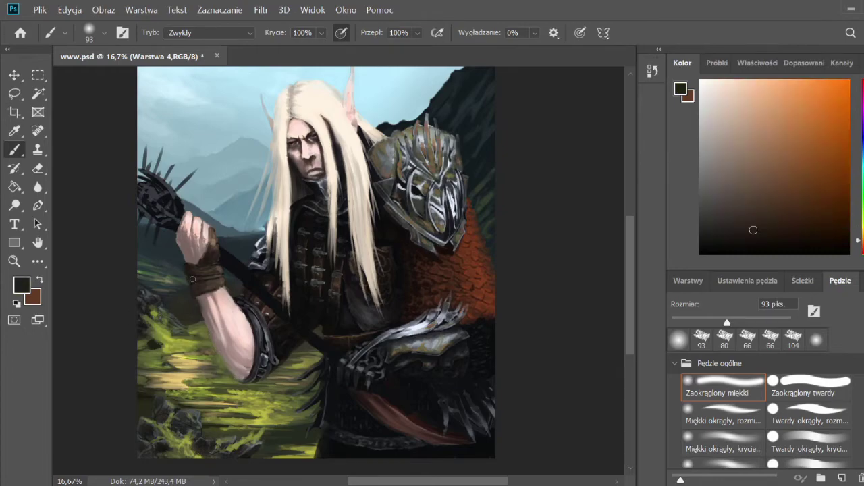
pyautogui.moveTo(744, 220); pyautogui.dragTo(745, 186)
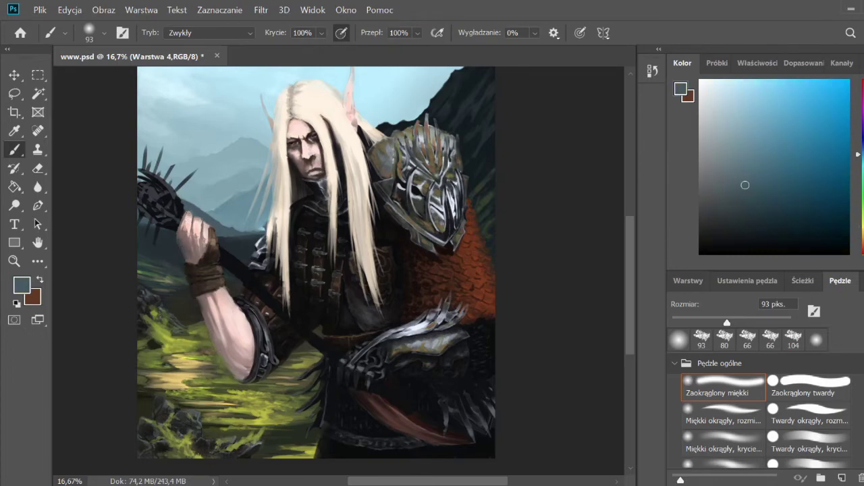
pyautogui.keyDown('alt'); pyautogui.click(206, 230); pyautogui.keyUp('alt')
# - Sample dark brown-blacks, then a light blue-white from the canvas
pyautogui.keyDown('alt'); pyautogui.click(230, 270); pyautogui.keyUp('alt')
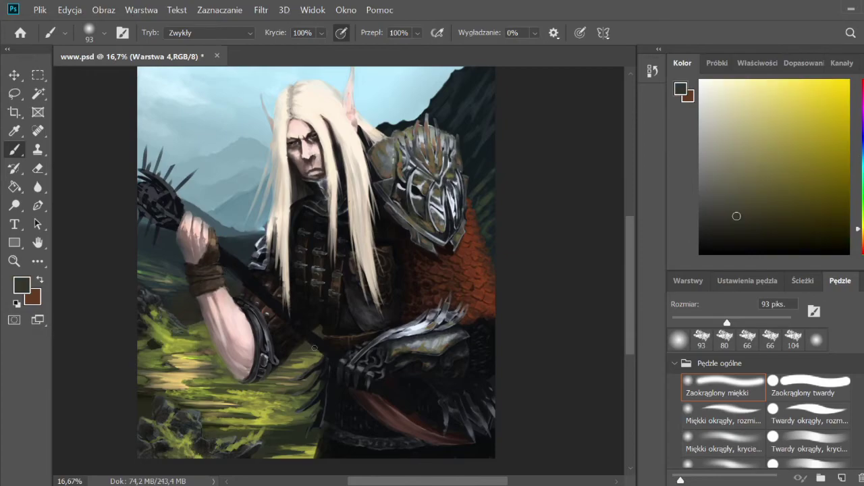
pyautogui.keyDown('alt'); pyautogui.click(268, 291); pyautogui.keyUp('alt')
pyautogui.keyDown('alt'); pyautogui.click(277, 307); pyautogui.keyUp('alt')
pyautogui.keyDown('alt'); pyautogui.click(281, 203); pyautogui.keyUp('alt')
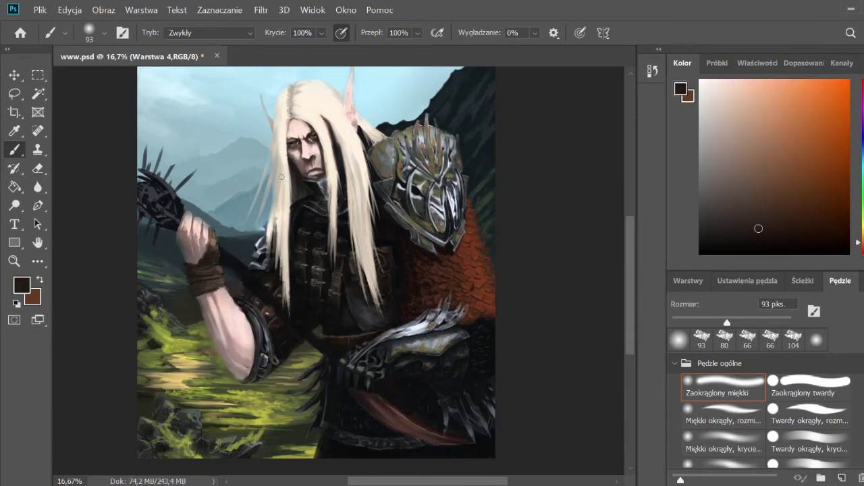
pyautogui.keyDown('alt'); pyautogui.click(282, 177); pyautogui.keyUp('alt')
# - Paint a light staff highlight and pale mace spikes with the 66–79 px spatter brush
pyautogui.click(770, 336)
pyautogui.moveTo(223, 255); pyautogui.dragTo(323, 347)
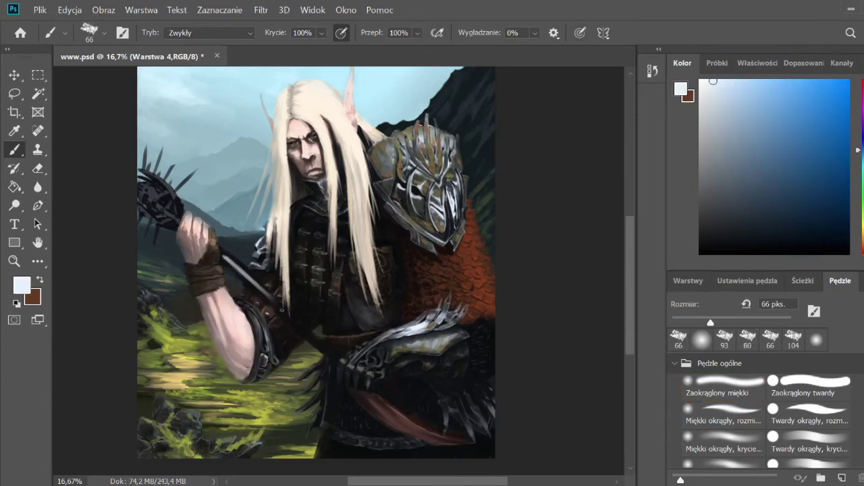
pyautogui.press(']')
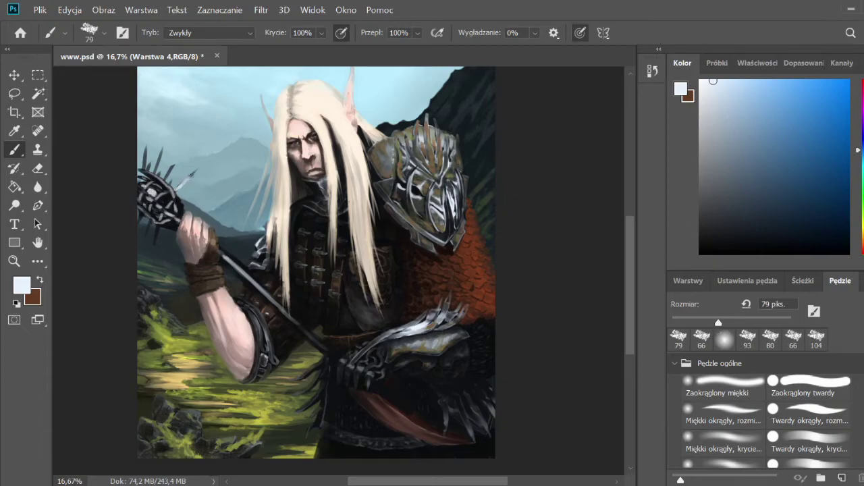
pyautogui.moveTo(159, 175); pyautogui.dragTo(148, 135)
pyautogui.moveTo(150, 251); pyautogui.dragTo(141, 215)
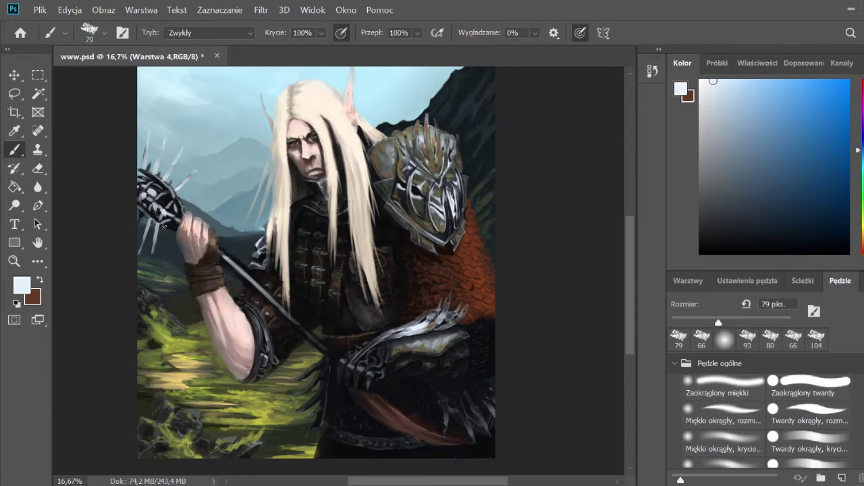
# - Sample grey and near-black tones from the mace for shading
pyautogui.keyDown('alt'); pyautogui.click(165, 226); pyautogui.keyUp('alt')
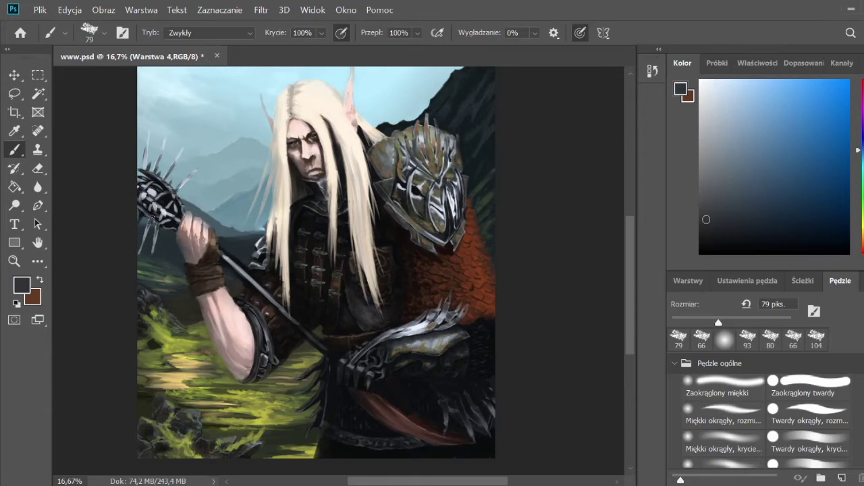
pyautogui.keyDown('alt'); pyautogui.click(166, 199); pyautogui.keyUp('alt')
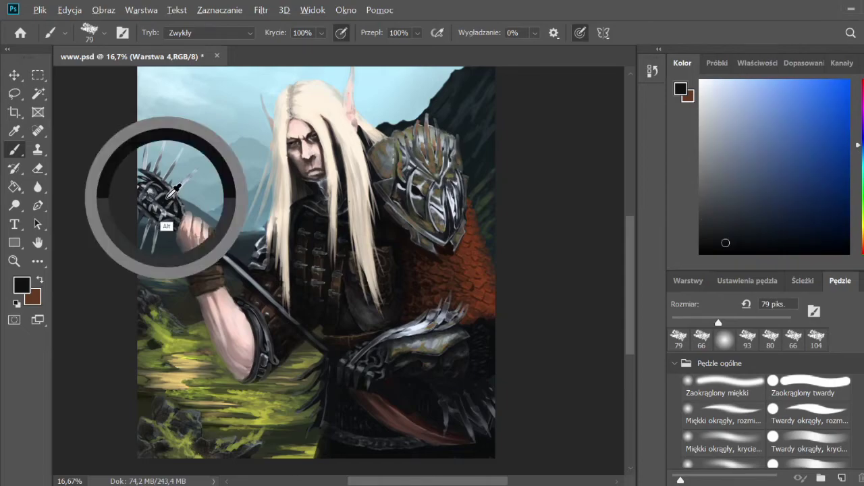
pyautogui.keyDown('alt'); pyautogui.click(236, 266); pyautogui.keyUp('alt')
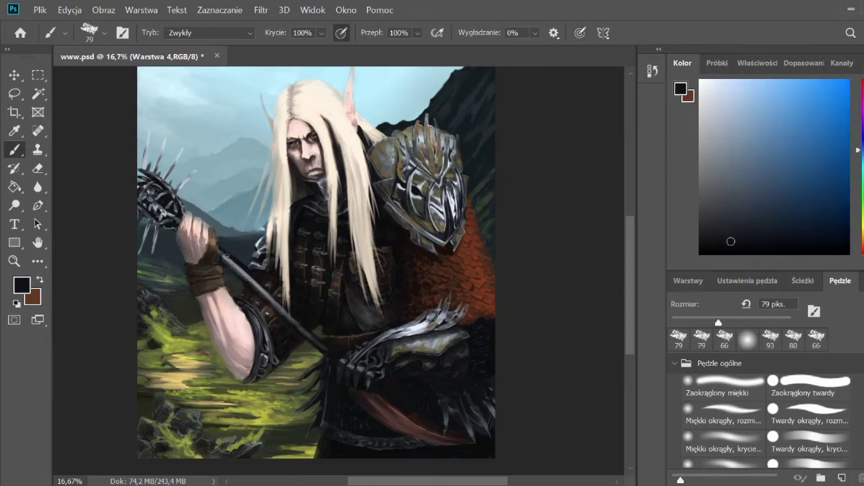
pyautogui.keyDown('alt'); pyautogui.click(256, 286); pyautogui.keyUp('alt')
pyautogui.keyDown('alt'); pyautogui.click(402, 404); pyautogui.keyUp('alt')
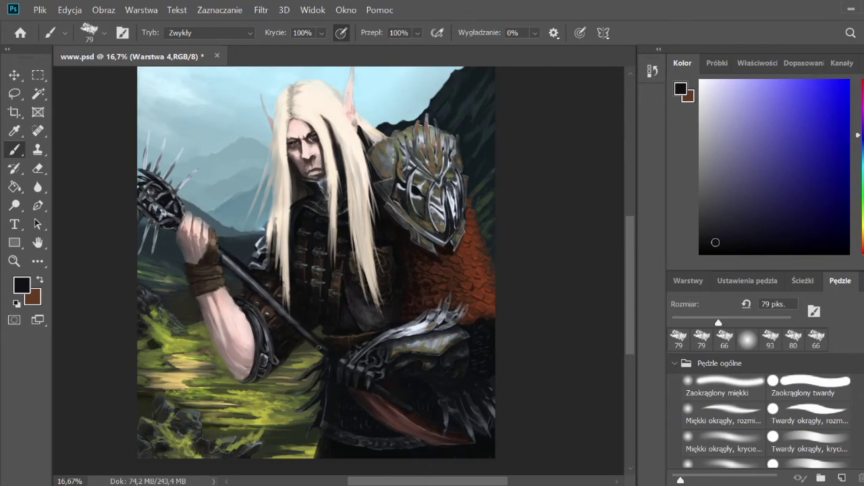
pyautogui.keyDown('alt'); pyautogui.click(230, 260); pyautogui.keyUp('alt')
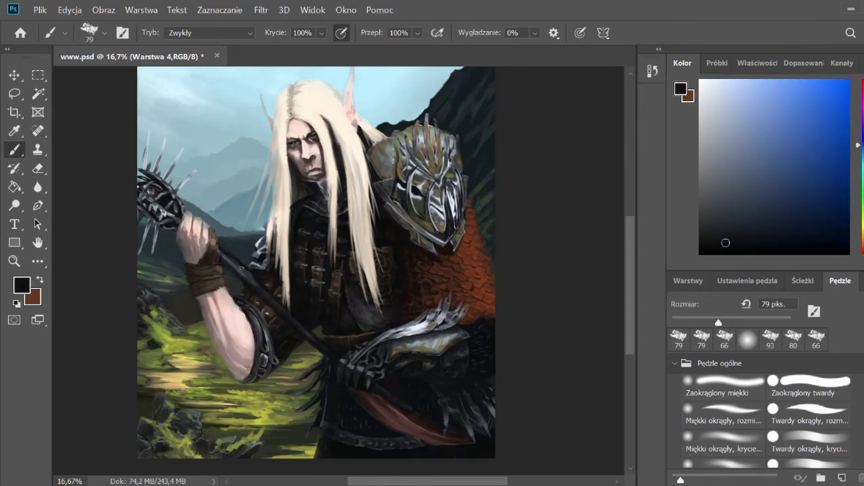
pyautogui.press('o')
pyautogui.press('b')
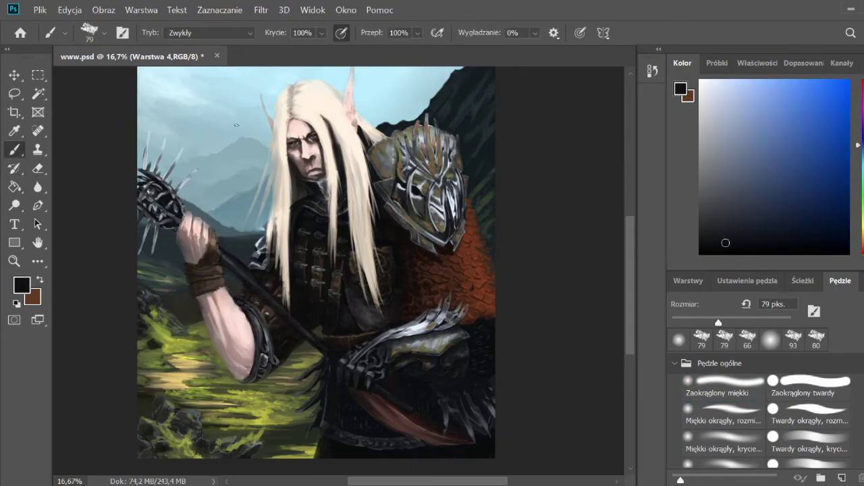
# - Load near-black on the 79 px textured brush and zoom out to the whole painting
pyautogui.keyDown('alt'); pyautogui.click(178, 171); pyautogui.keyUp('alt')
pyautogui.keyDown('alt'); pyautogui.click(156, 243); pyautogui.keyUp('alt')
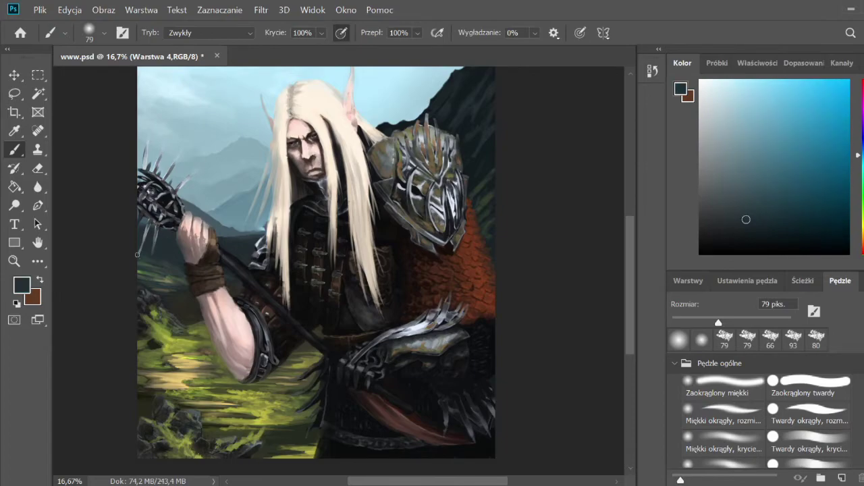
pyautogui.keyDown('alt'); pyautogui.click(144, 174); pyautogui.keyUp('alt')
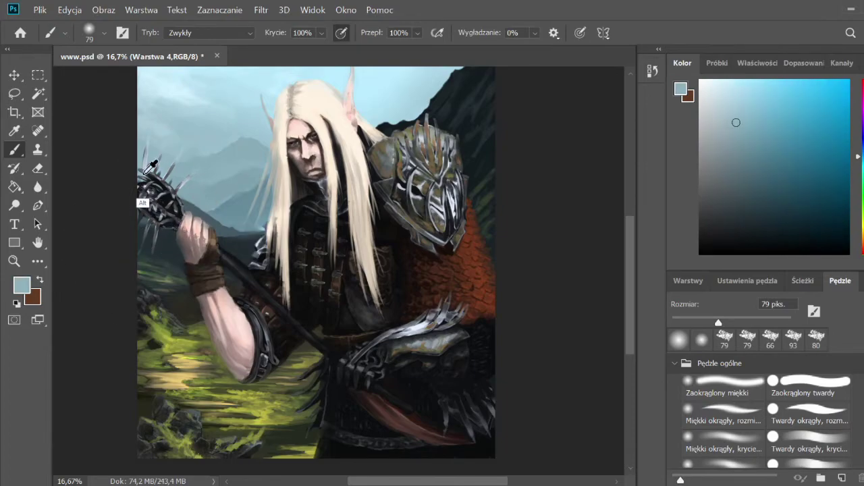
pyautogui.press('.')
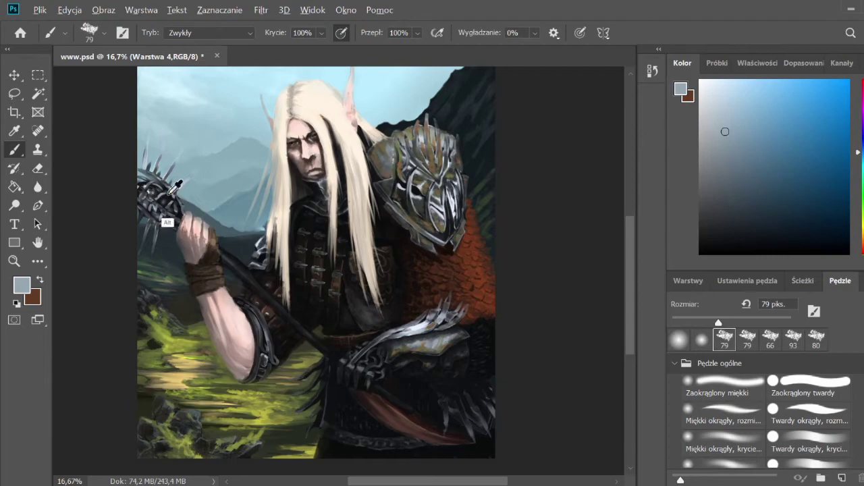
pyautogui.keyDown('alt'); pyautogui.click(156, 213); pyautogui.keyUp('alt')
pyautogui.hotkey('ctrl', '-')
# - Select the Warstwa 4 layer in the Layers panel
pyautogui.click(688, 281)
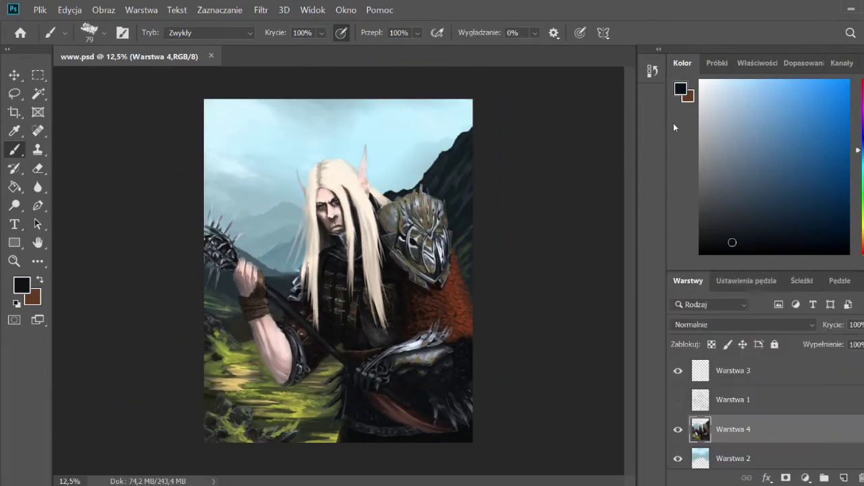
pyautogui.keyDown('ctrl'); pyautogui.click(703, 453); pyautogui.keyUp('ctrl')
pyautogui.rightClick(672, 436)
pyautogui.click(672, 437)
pyautogui.press('o')
pyautogui.press('F5')
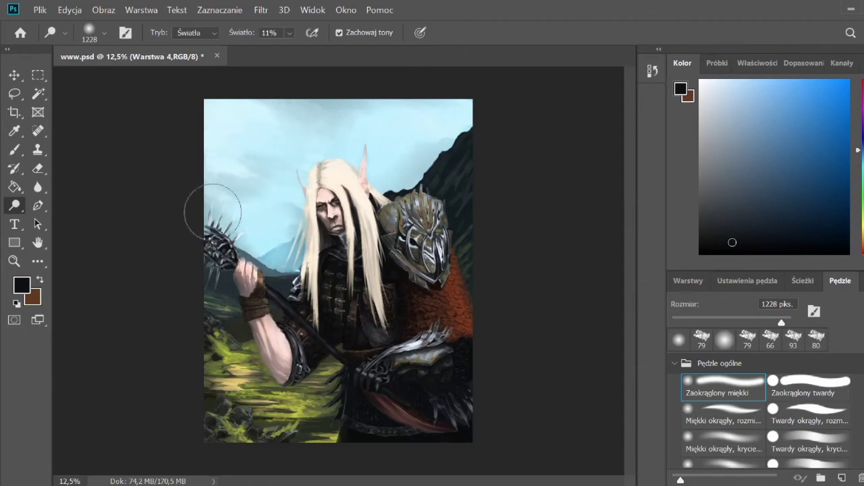
pyautogui.press('b')
# - Darken the lower-left grass in dark olive with a large soft round brush
pyautogui.click(724, 339)
pyautogui.keyDown('alt'); pyautogui.click(419, 135); pyautogui.keyUp('alt')
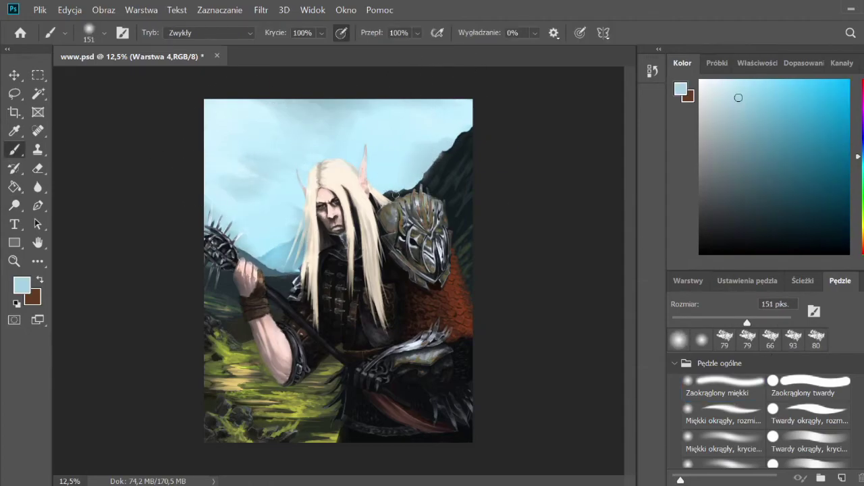
pyautogui.keyDown('alt'); pyautogui.click(458, 240); pyautogui.keyUp('alt')
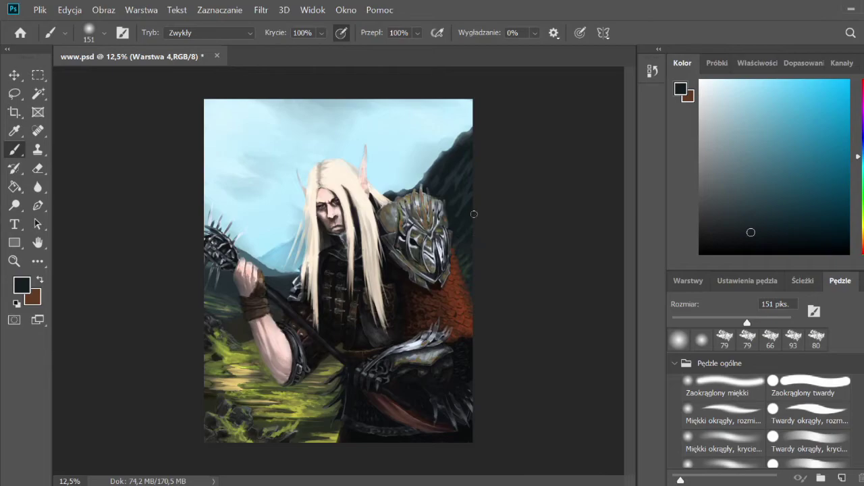
pyautogui.keyDown('alt'); pyautogui.click(470, 150); pyautogui.keyUp('alt')
pyautogui.keyDown('alt'); pyautogui.click(225, 278); pyautogui.keyUp('alt')
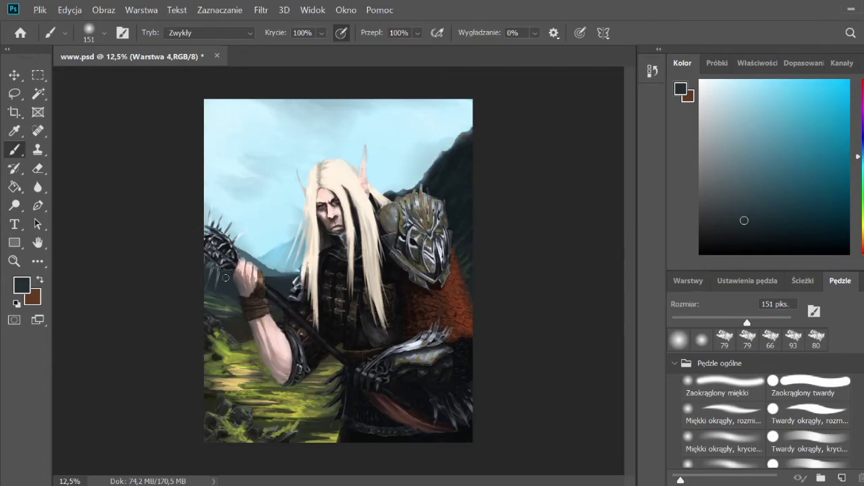
pyautogui.keyDown('alt'); pyautogui.click(282, 284); pyautogui.keyUp('alt')
pyautogui.keyDown('alt'); pyautogui.click(281, 221); pyautogui.keyUp('alt')
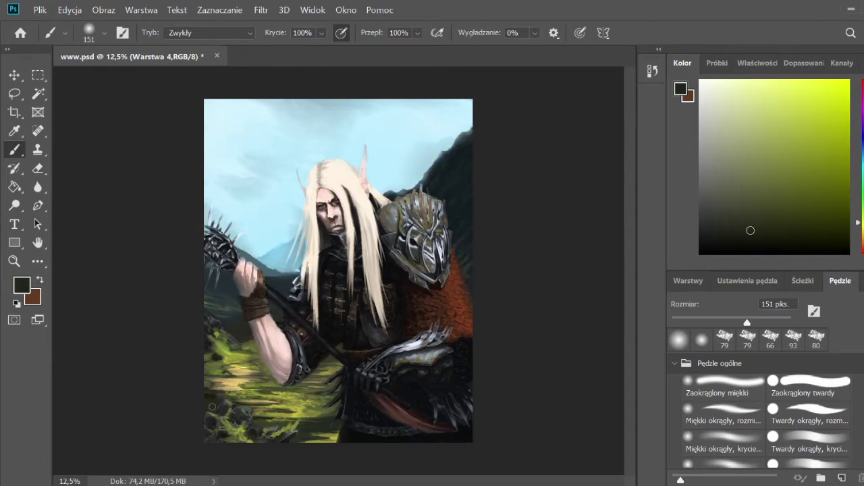
pyautogui.moveTo(216, 398)
pyautogui.mouseDown()
pyautogui.moveTo(236, 378)
pyautogui.moveTo(270, 402)
pyautogui.moveTo(331, 368)
pyautogui.mouseUp()
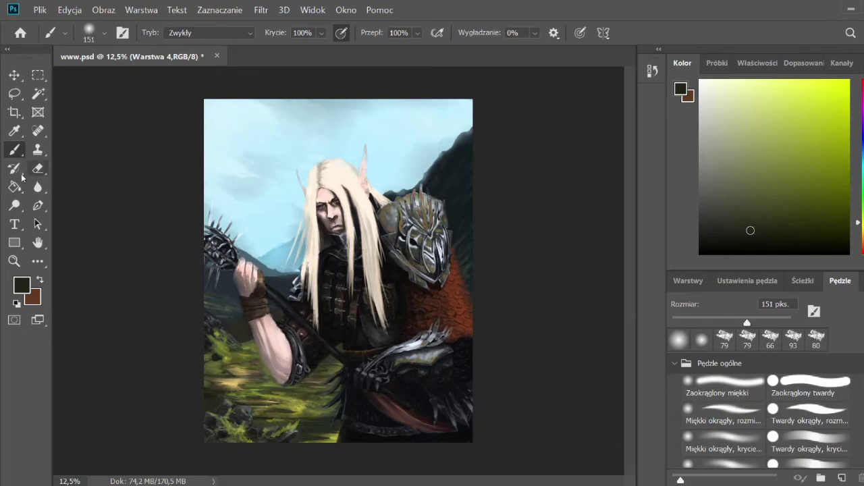
# - Darken the pauldron's right edge with the 118 px textured brush, undoing a trial light-blue stroke
pyautogui.press('.')
pyautogui.keyDown('alt'); pyautogui.click(452, 282); pyautogui.keyUp('alt')
pyautogui.moveTo(726, 324); pyautogui.dragTo(738, 323)
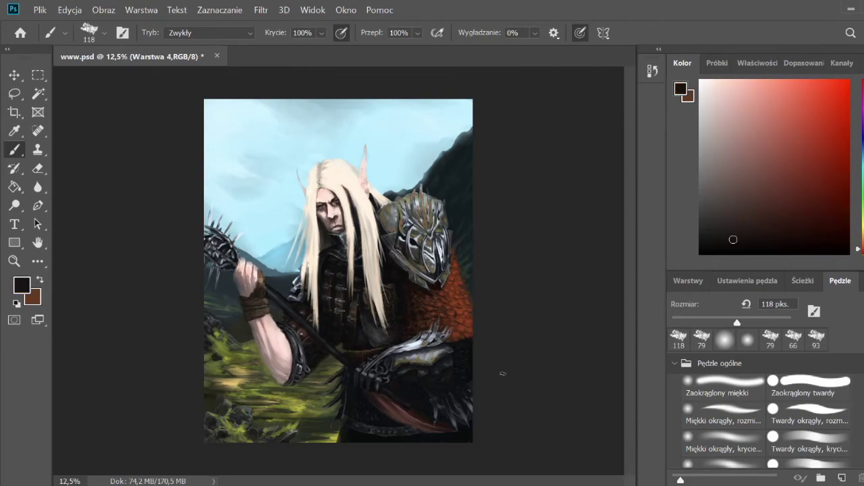
pyautogui.keyDown('alt'); pyautogui.click(468, 342); pyautogui.keyUp('alt')
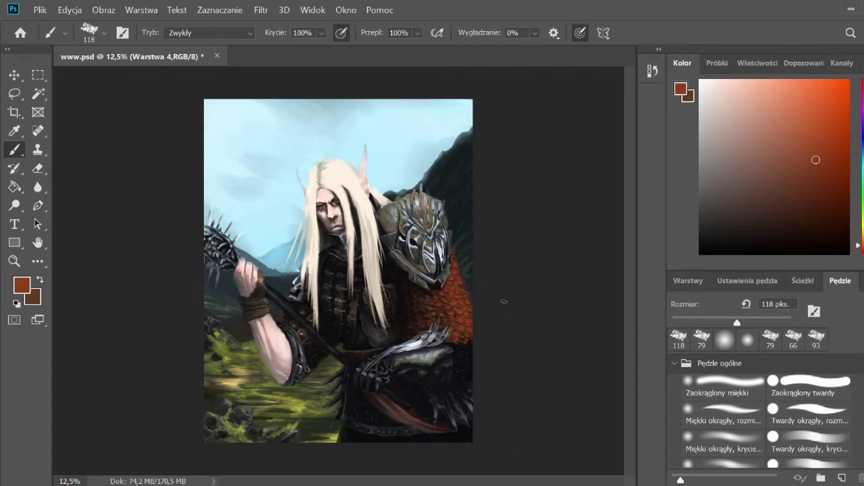
pyautogui.keyDown('alt'); pyautogui.click(459, 251); pyautogui.keyUp('alt')
pyautogui.keyDown('alt'); pyautogui.click(458, 267); pyautogui.keyUp('alt')
pyautogui.keyDown('alt'); pyautogui.click(448, 230); pyautogui.keyUp('alt')
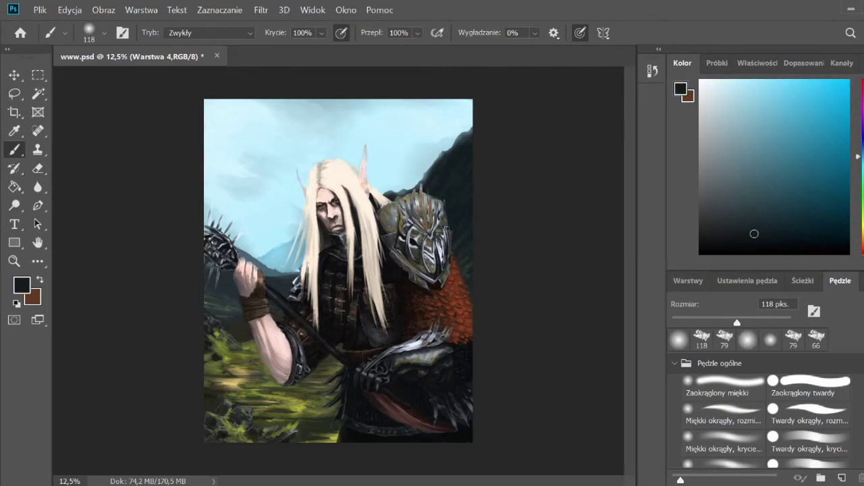
pyautogui.moveTo(447, 236)
pyautogui.mouseDown()
pyautogui.moveTo(443, 206)
pyautogui.moveTo(443, 279)
pyautogui.mouseUp()
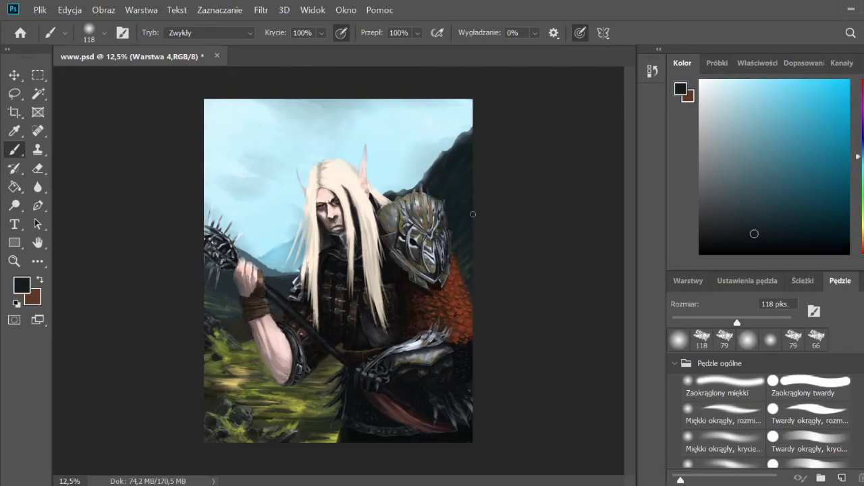
pyautogui.keyDown('alt'); pyautogui.click(398, 162); pyautogui.keyUp('alt')
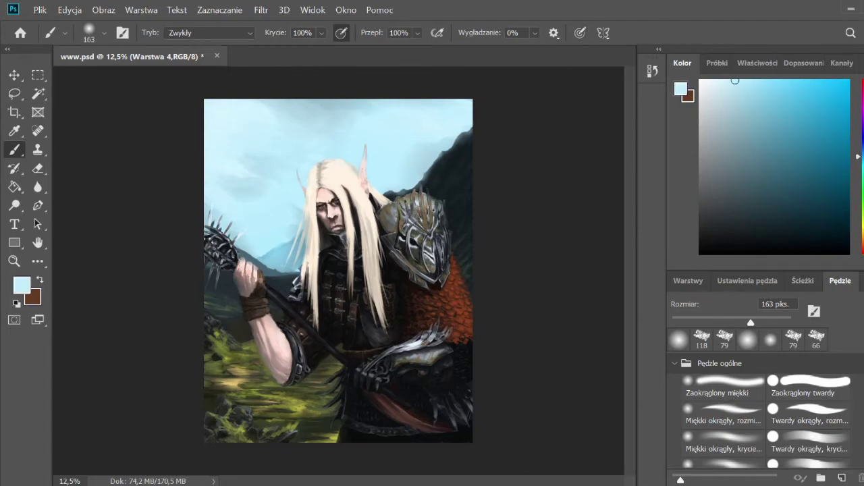
pyautogui.moveTo(466, 146); pyautogui.dragTo(462, 183)
pyautogui.hotkey('ctrl', 'z')
# - Shade the arm, cheek, jaw and forearm in dark browns with a pale pink highlight
pyautogui.click(723, 385)
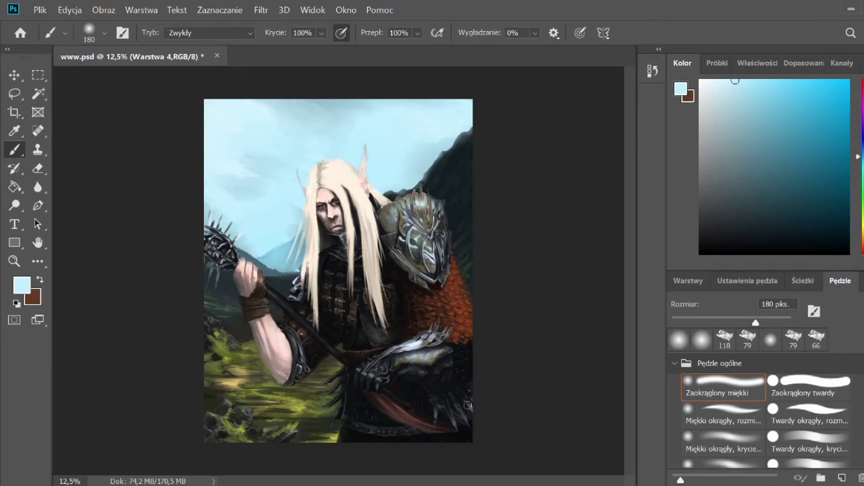
pyautogui.keyDown('alt'); pyautogui.click(463, 409); pyautogui.keyUp('alt')
pyautogui.keyDown('alt'); pyautogui.click(323, 350); pyautogui.keyUp('alt')
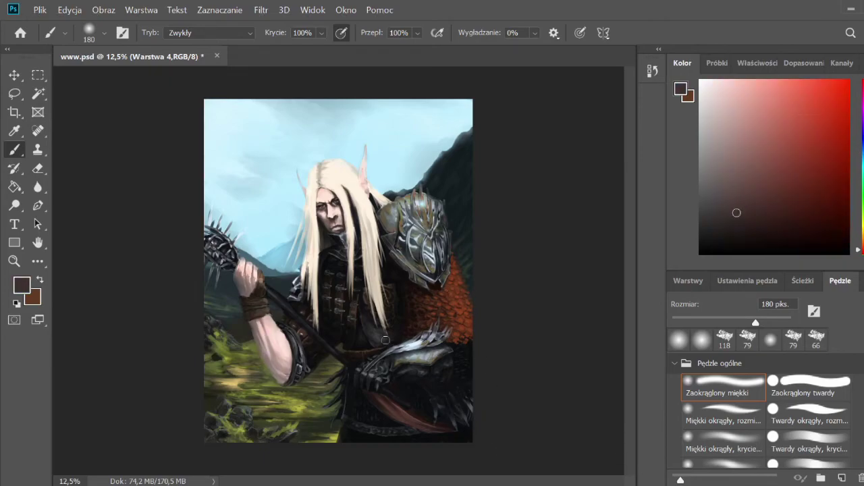
pyautogui.moveTo(260, 324)
pyautogui.mouseDown()
pyautogui.moveTo(274, 379)
pyautogui.moveTo(248, 291)
pyautogui.mouseUp()
pyautogui.moveTo(340, 209); pyautogui.dragTo(341, 230)
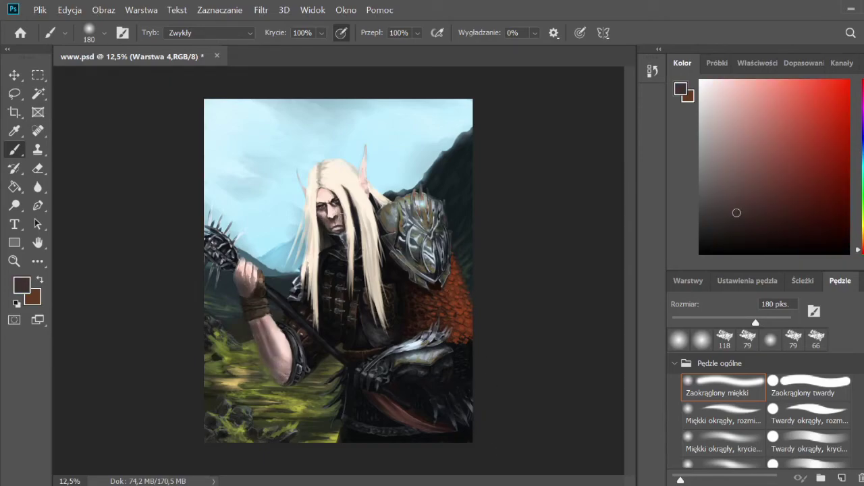
pyautogui.keyDown('alt'); pyautogui.click(270, 338); pyautogui.keyUp('alt')
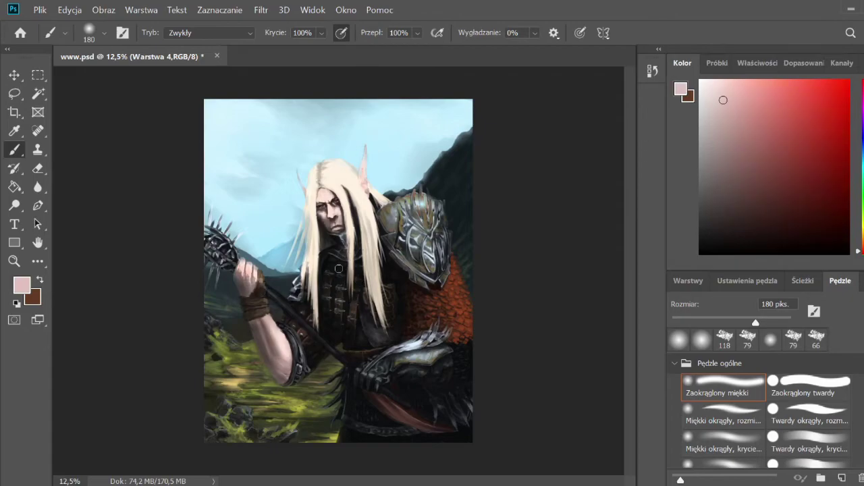
pyautogui.moveTo(270, 351)
pyautogui.mouseDown()
pyautogui.moveTo(268, 330)
pyautogui.moveTo(273, 362)
pyautogui.mouseUp()
pyautogui.keyDown('alt'); pyautogui.click(268, 330); pyautogui.keyUp('alt')
pyautogui.moveTo(249, 280)
pyautogui.mouseDown()
pyautogui.moveTo(251, 298)
pyautogui.moveTo(260, 284)
pyautogui.mouseUp()
pyautogui.keyDown('alt'); pyautogui.click(250, 290); pyautogui.keyUp('alt')
pyautogui.keyDown('alt'); pyautogui.click(246, 298); pyautogui.keyUp('alt')
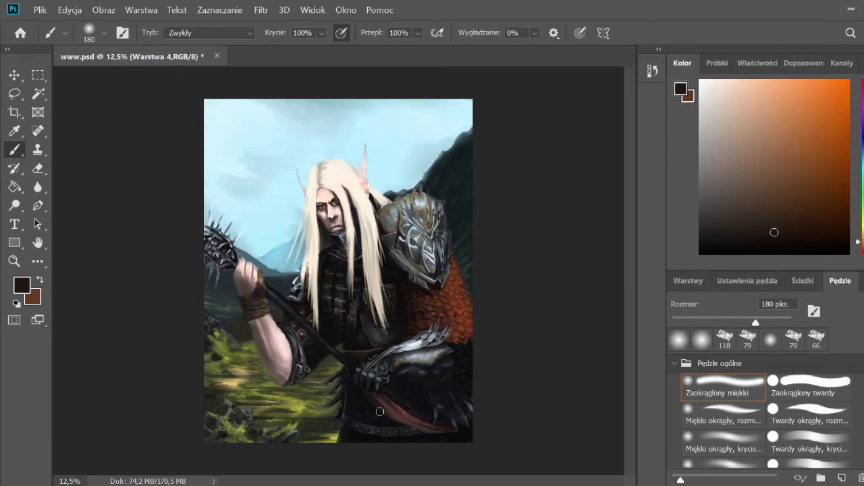
# - Save the painting and sample reddish-brown scale-armour tones, resizing the brush 57–97 px
pyautogui.press(',')
pyautogui.keyDown('alt'); pyautogui.click(414, 241); pyautogui.keyUp('alt')
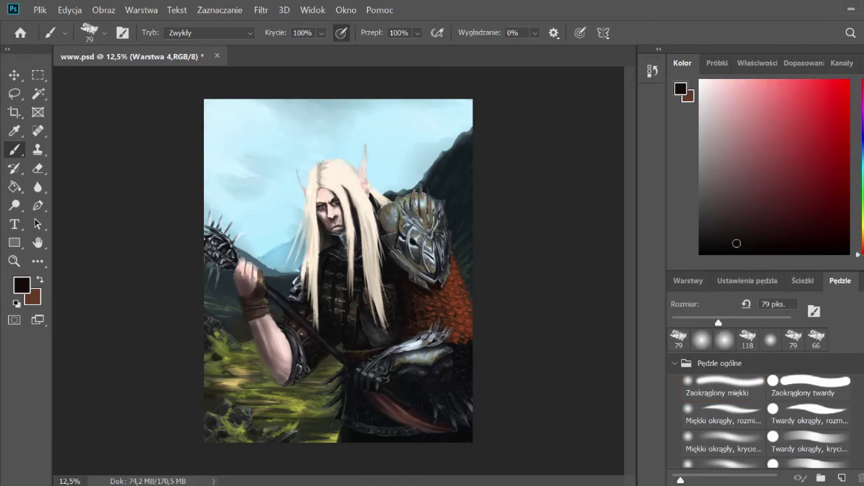
pyautogui.press('[')
pyautogui.press('[')
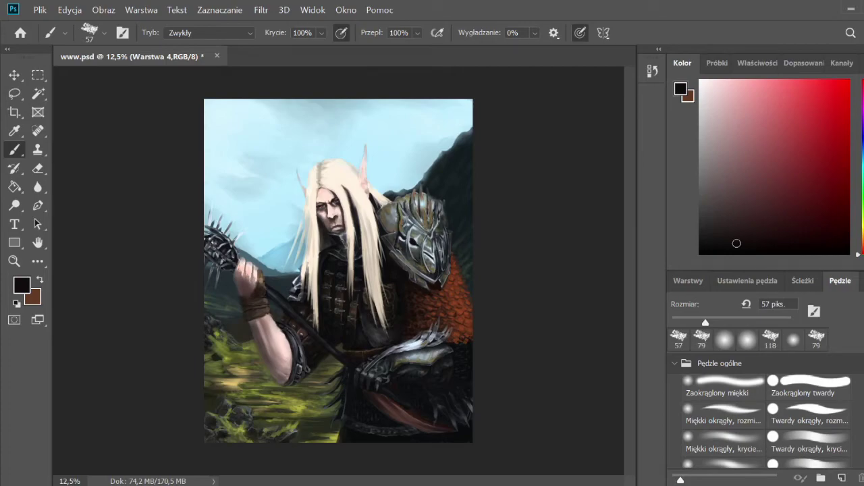
pyautogui.hotkey('ctrl', 's')
pyautogui.keyDown('alt'); pyautogui.click(455, 218); pyautogui.keyUp('alt')
pyautogui.press(']')
pyautogui.press(']')
pyautogui.press(']')
pyautogui.press(']')
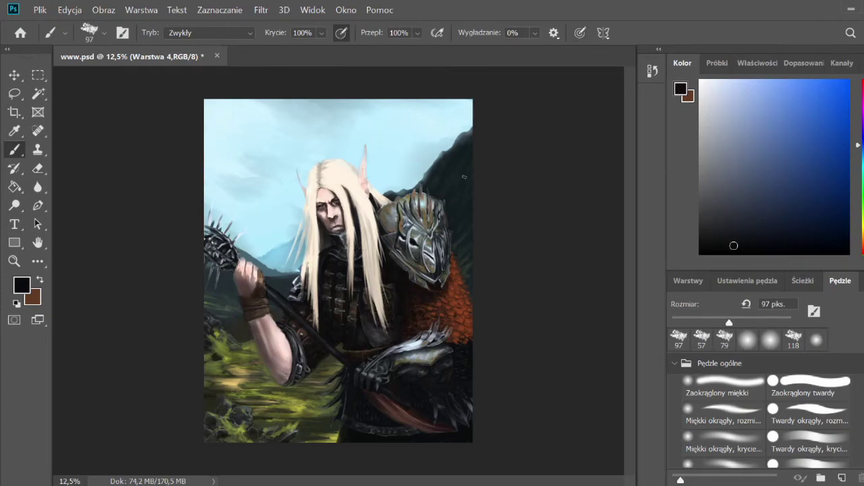
pyautogui.keyDown('alt'); pyautogui.click(422, 301); pyautogui.keyUp('alt')
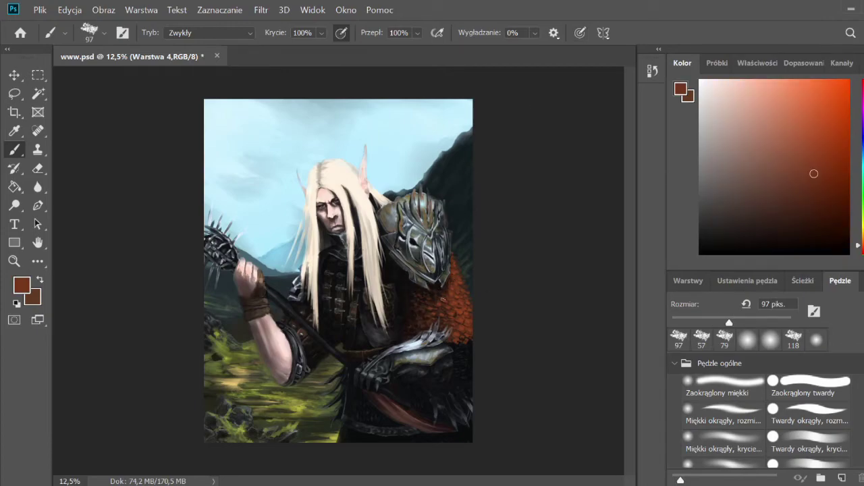
pyautogui.keyDown('alt'); pyautogui.click(436, 299); pyautogui.keyUp('alt')
pyautogui.hotkey('ctrl', 's')
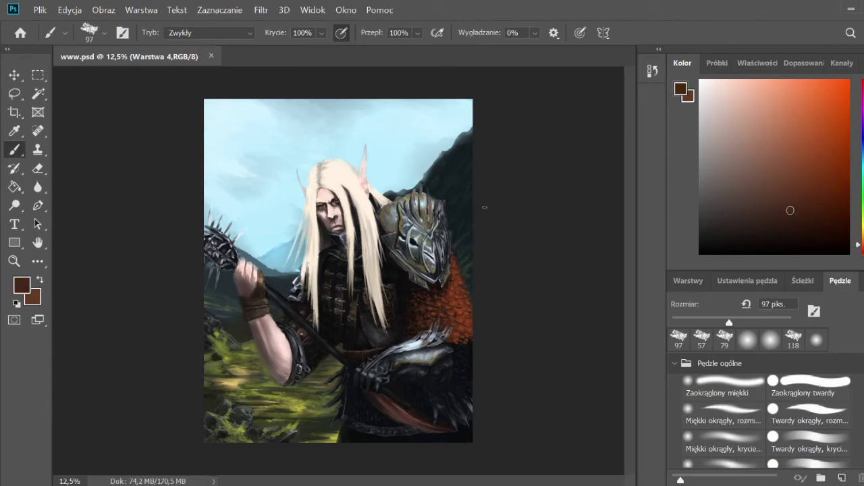
pyautogui.scroll(-5, 764, 419)
# - Repaint the forearm shading in greyish-pink skin tones with the Chalk 23 brush
pyautogui.click(709, 451)
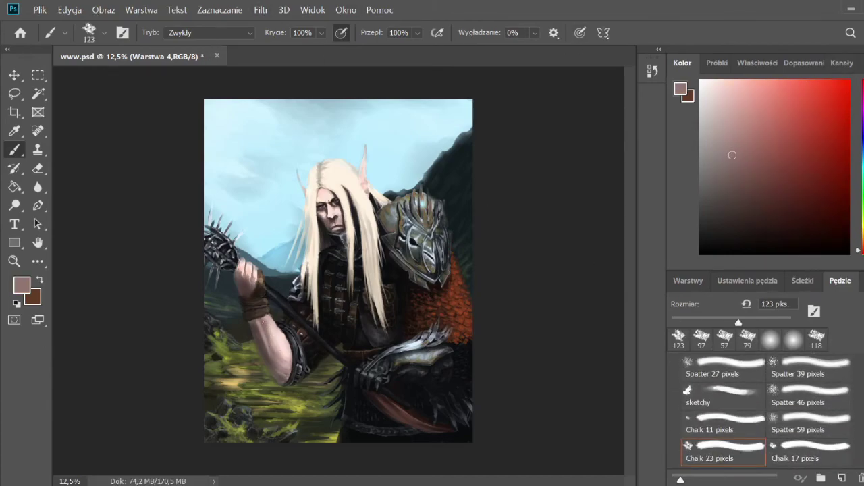
pyautogui.keyDown('alt'); pyautogui.click(269, 354); pyautogui.keyUp('alt')
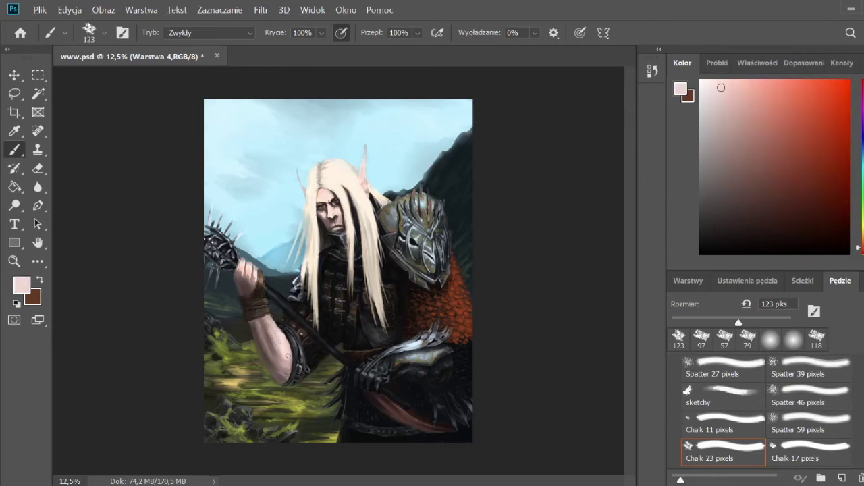
pyautogui.keyDown('alt'); pyautogui.click(285, 377); pyautogui.keyUp('alt')
pyautogui.hotkey('ctrl', '+')
pyautogui.hotkey('ctrl', '+')
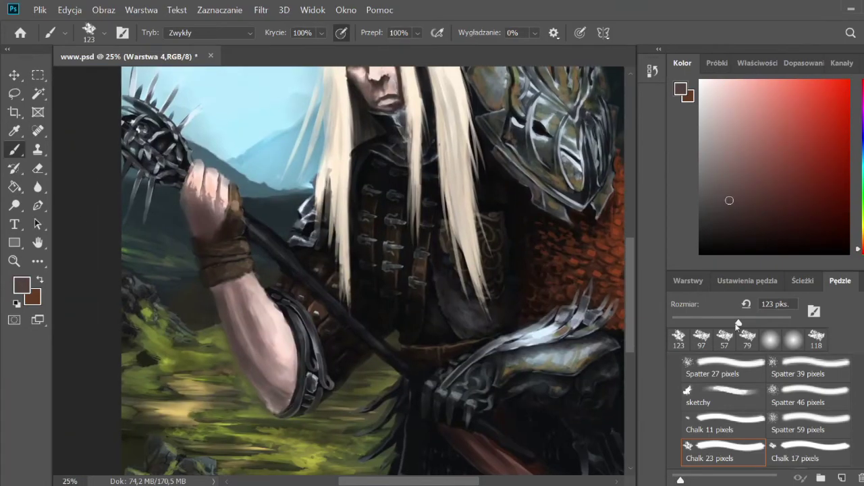
pyautogui.keyDown('alt'); pyautogui.click(273, 408); pyautogui.keyUp('alt')
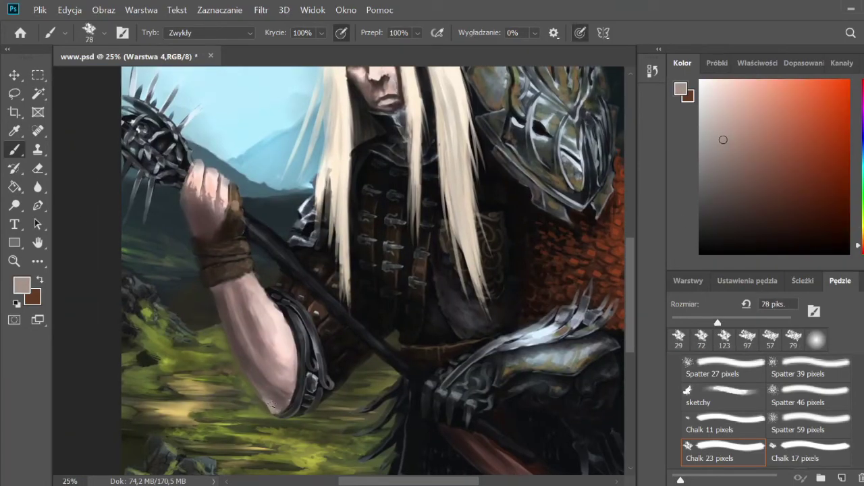
pyautogui.keyDown('alt'); pyautogui.click(256, 378); pyautogui.keyUp('alt')
pyautogui.keyDown('alt'); pyautogui.click(260, 381); pyautogui.keyUp('alt')
pyautogui.moveTo(243, 368); pyautogui.dragTo(270, 398)
pyautogui.hotkey('ctrl', '-')
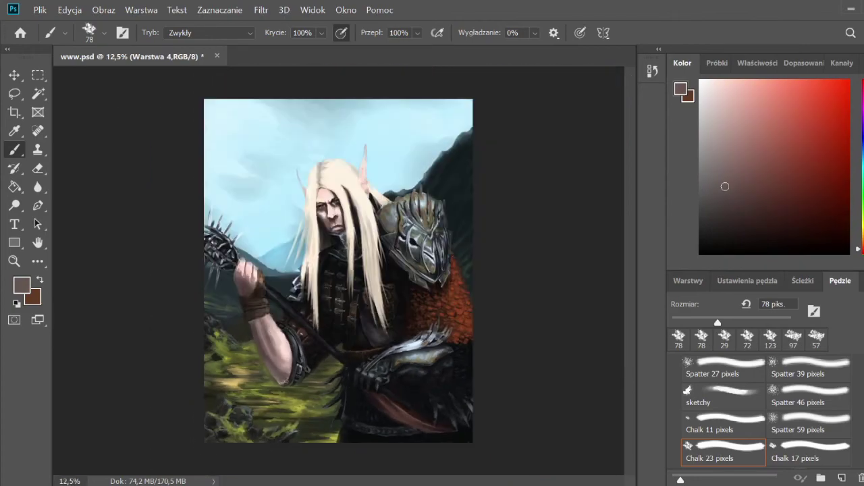
# - Paint a first dark tattoo mark on the arm and add a new layer, Warstwa 5
pyautogui.keyDown('alt'); pyautogui.click(276, 333); pyautogui.keyUp('alt')
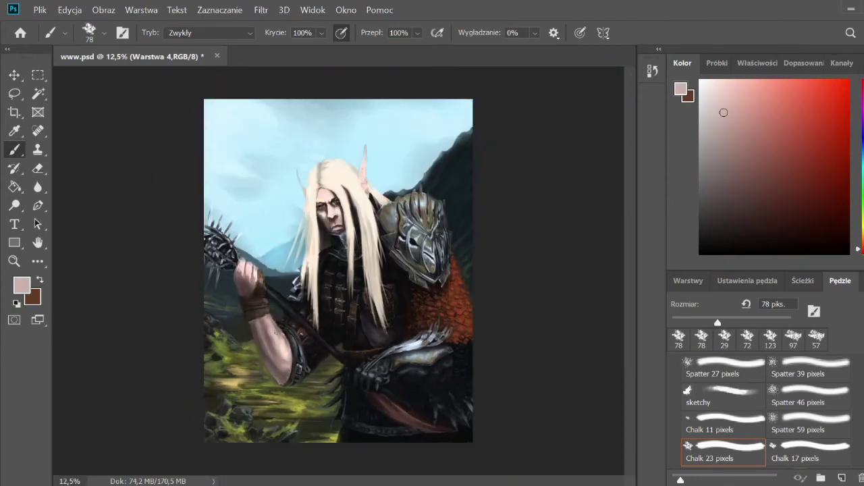
pyautogui.scroll(1, 270, 317)
pyautogui.keyDown('alt'); pyautogui.click(279, 316); pyautogui.keyUp('alt')
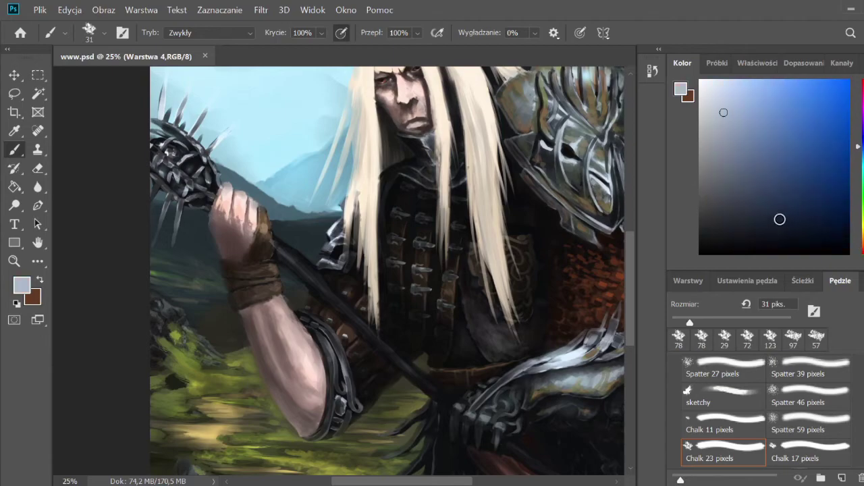
pyautogui.moveTo(279, 314); pyautogui.dragTo(277, 331)
pyautogui.click(694, 286)
pyautogui.hotkey('ctrl', 'shift', 'alt', 'n')
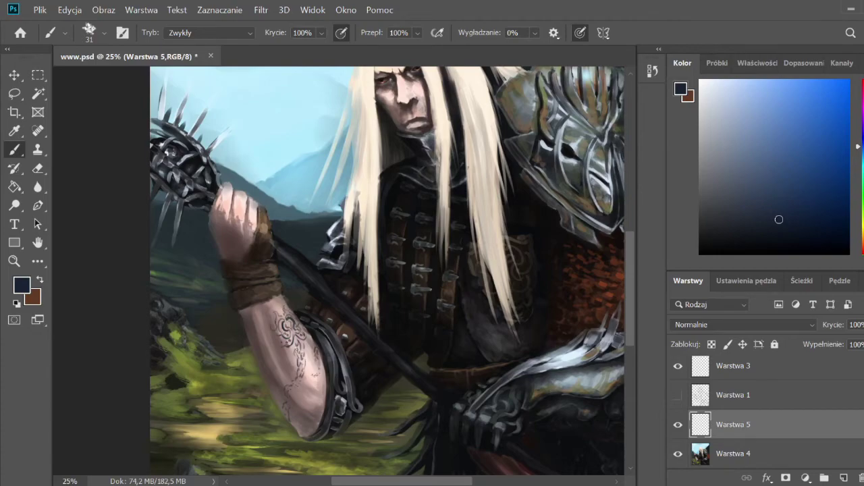
# - Pick a lighter colour and set tattoo layer Warstwa 5 to Overlay (Nakładka) blending
pyautogui.click(753, 189)
pyautogui.click(210, 32)
pyautogui.click(743, 325)
pyautogui.click(689, 295)
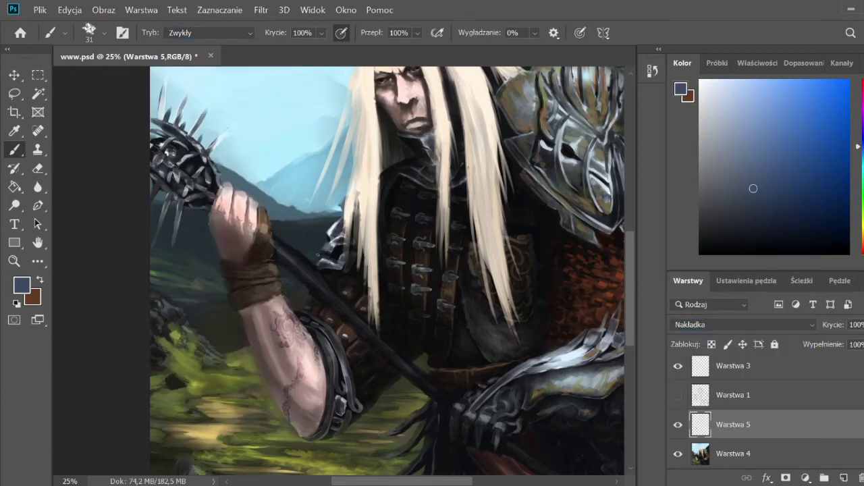
# - Enable pen pressure for brush size, paint the forearm tattoo, and save the painting
pyautogui.click(579, 33)
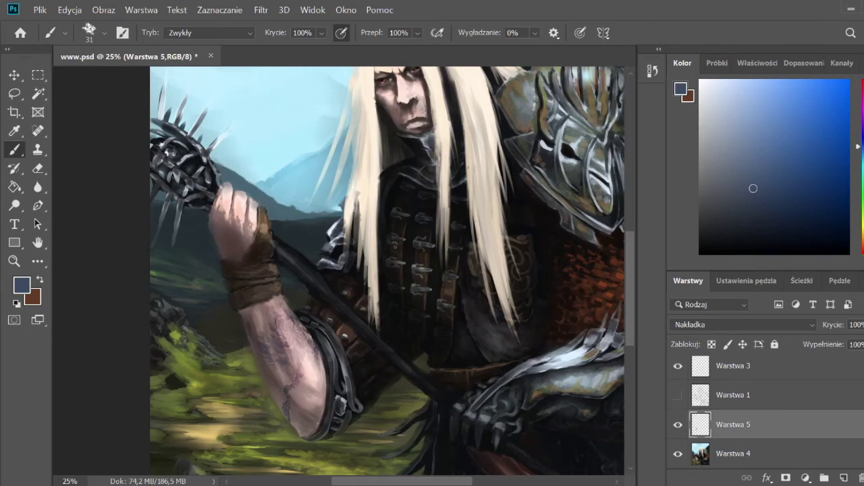
pyautogui.click(579, 33)
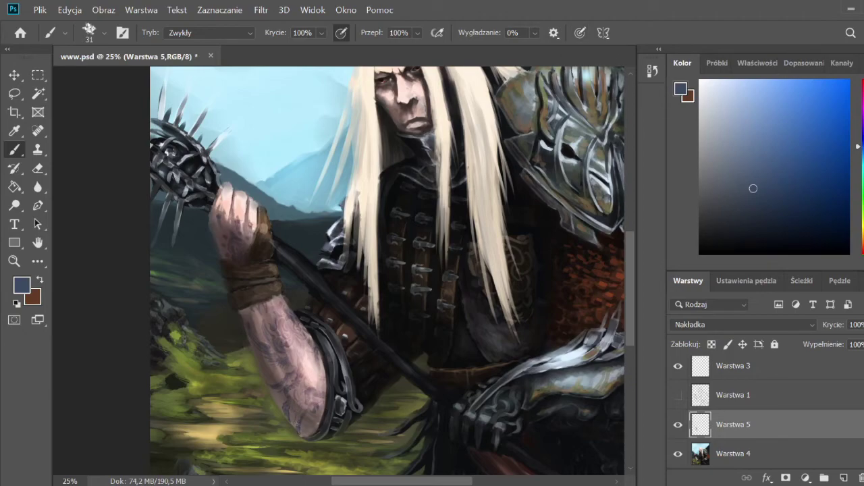
pyautogui.hotkey('ctrl', 's')
pyautogui.hotkey('ctrl', '-')
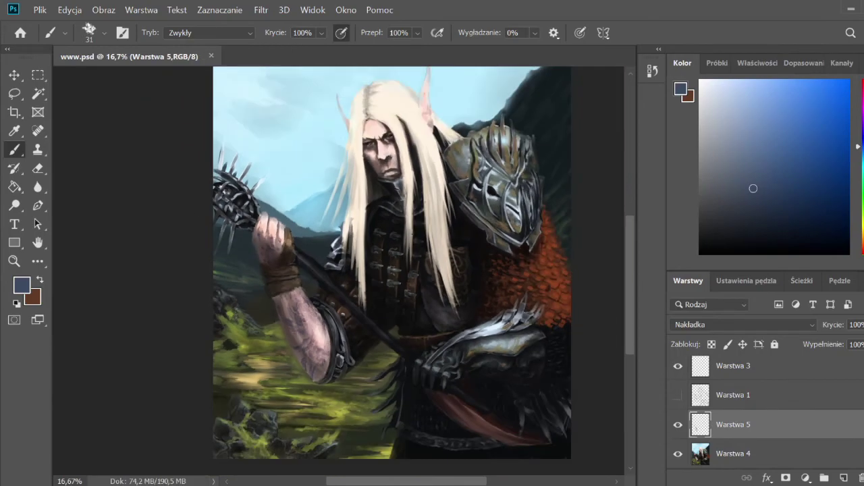
pyautogui.press('e')
pyautogui.press('b')
# - Review the tattoo on the face and arm at different zoom levels with the layers list shown
pyautogui.hotkey('ctrl', '+')
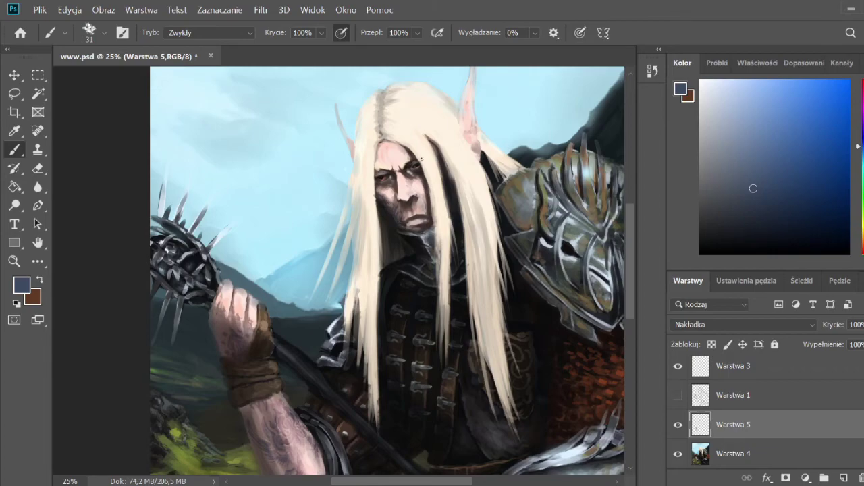
pyautogui.hotkey('ctrl', '-')
pyautogui.hotkey('ctrl', '-')
pyautogui.press('e')
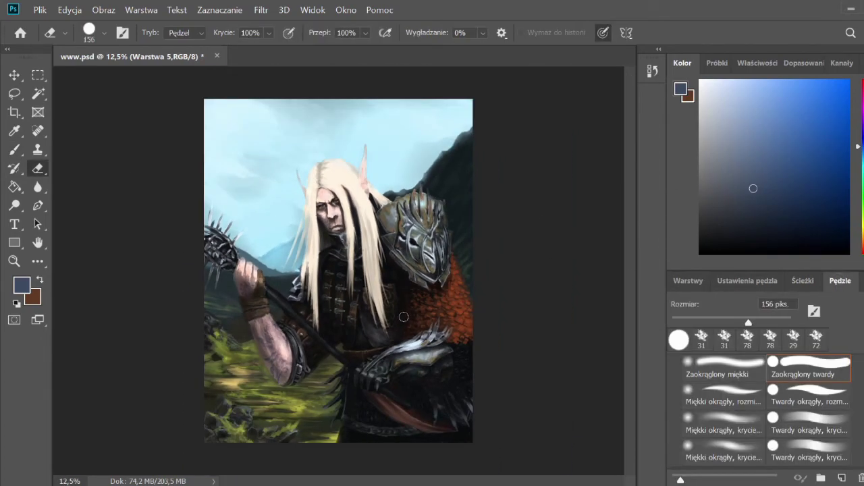
pyautogui.press('F7')
pyautogui.press('h')
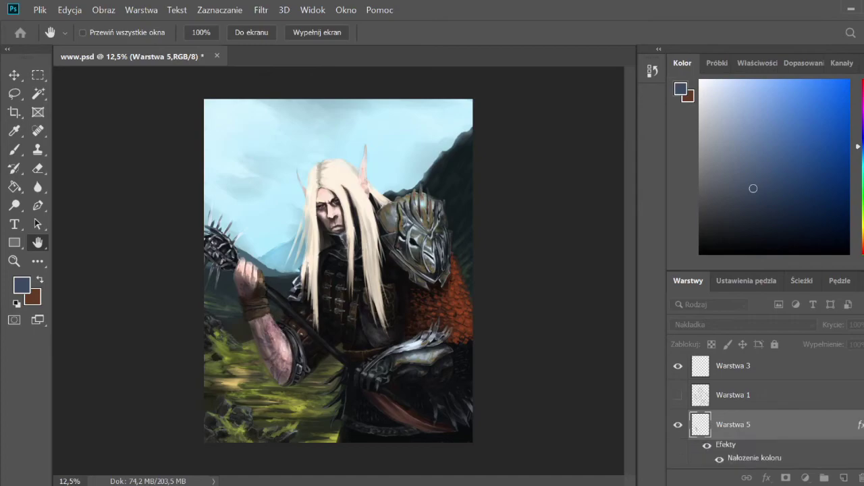
# - Set the eraser to 37% opacity, then choose the Chalk 36 brush and sample sky blue
pyautogui.press('i')
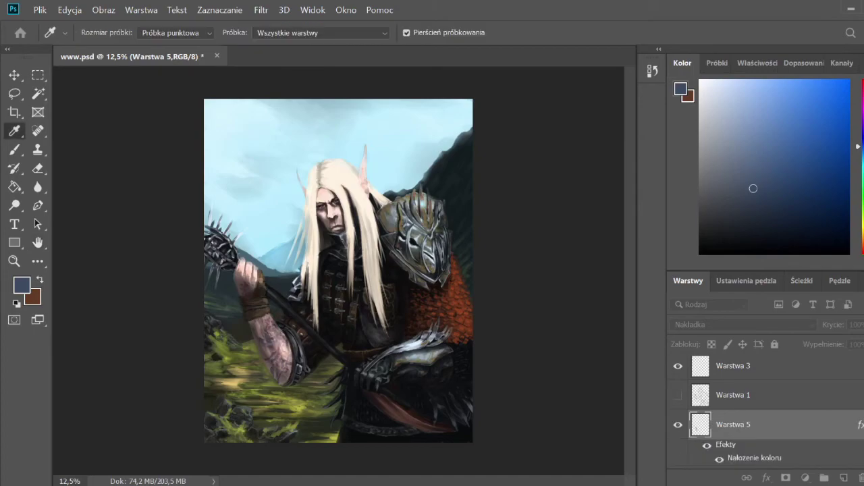
pyautogui.press('e')
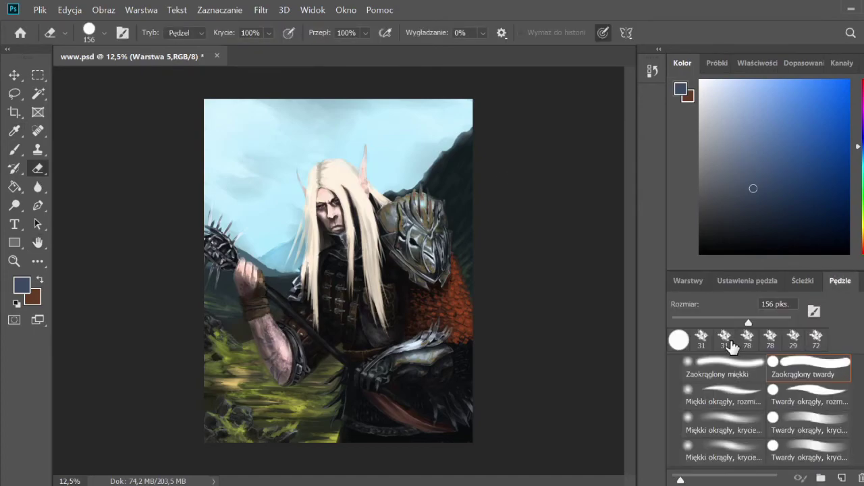
pyautogui.press('3')
pyautogui.press('7')
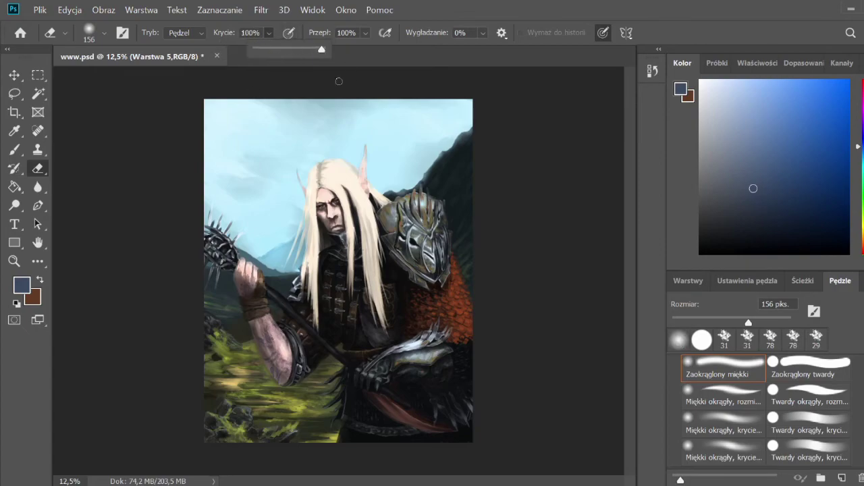
pyautogui.press('b')
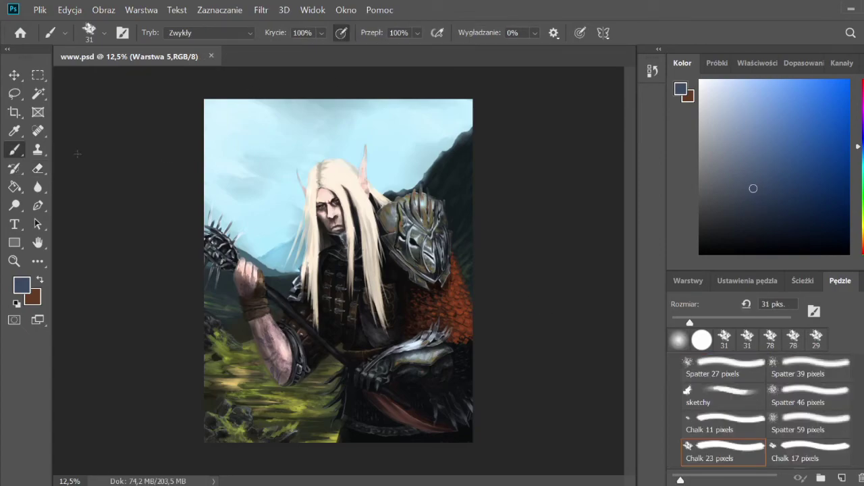
pyautogui.scroll(-5, 762, 422)
pyautogui.click(715, 392)
pyautogui.keyDown('alt'); pyautogui.click(307, 204); pyautogui.keyUp('alt')
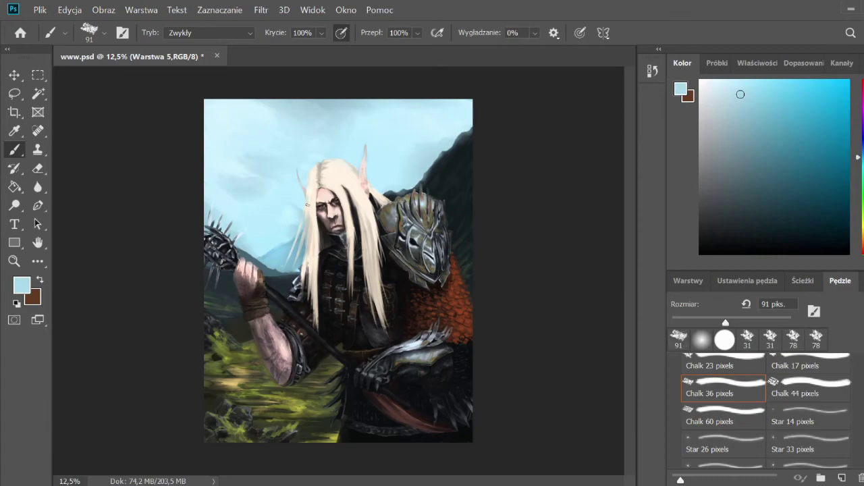
# - Make background layer Warstwa 4 active and choose the soft round brush
pyautogui.press('F7')
pyautogui.hotkey('alt', '[')
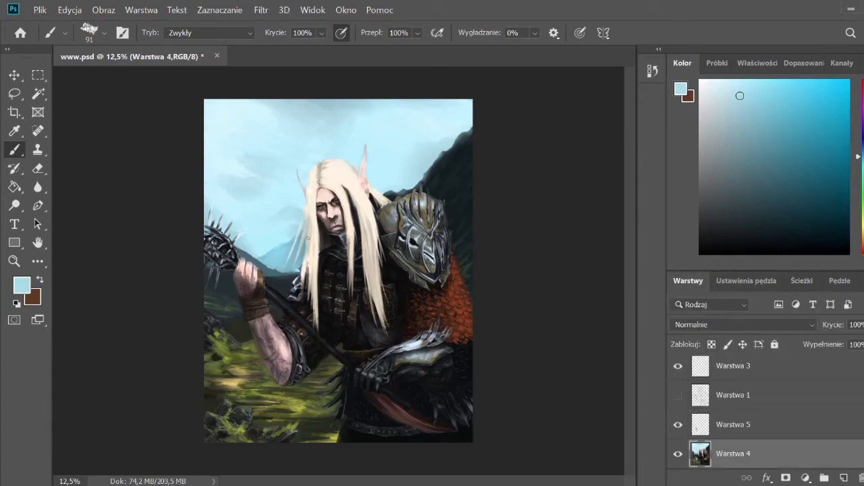
pyautogui.press('F7')
pyautogui.scroll(5, 762, 406)
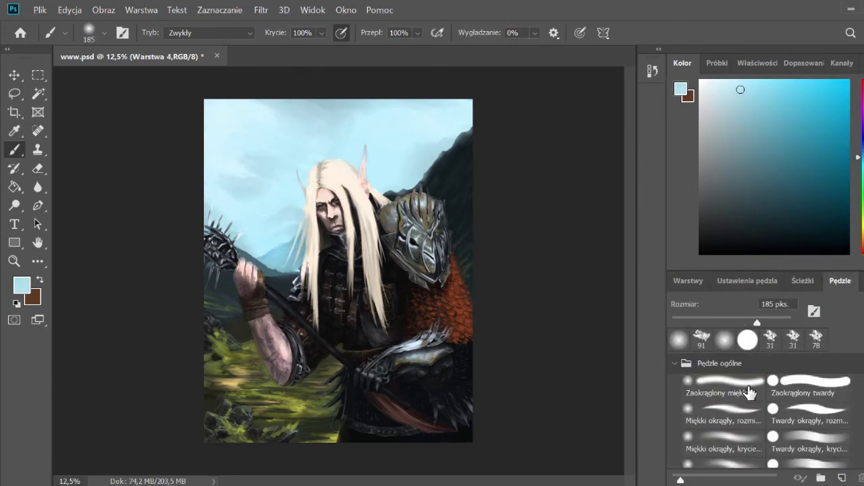
pyautogui.click(724, 385)
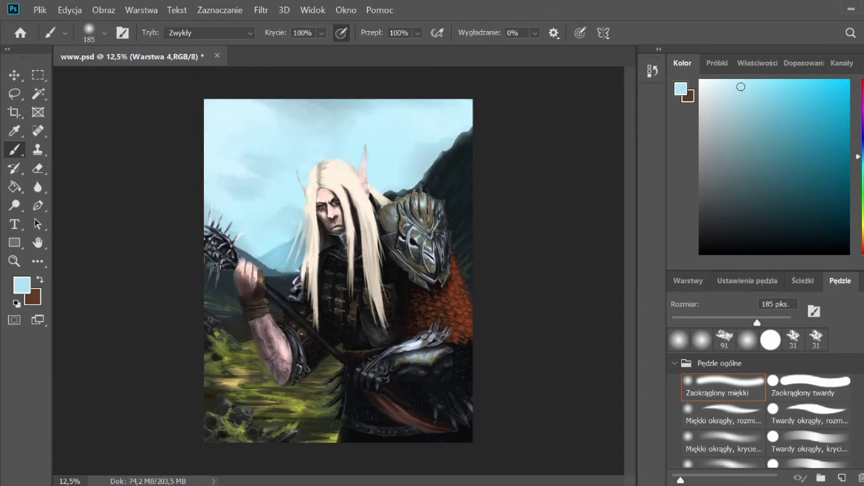
# - Sample light sky blues and mountain teal from the painting, then save
pyautogui.keyDown('alt'); pyautogui.click(276, 208); pyautogui.keyUp('alt')
pyautogui.keyDown('alt'); pyautogui.click(277, 279); pyautogui.keyUp('alt')
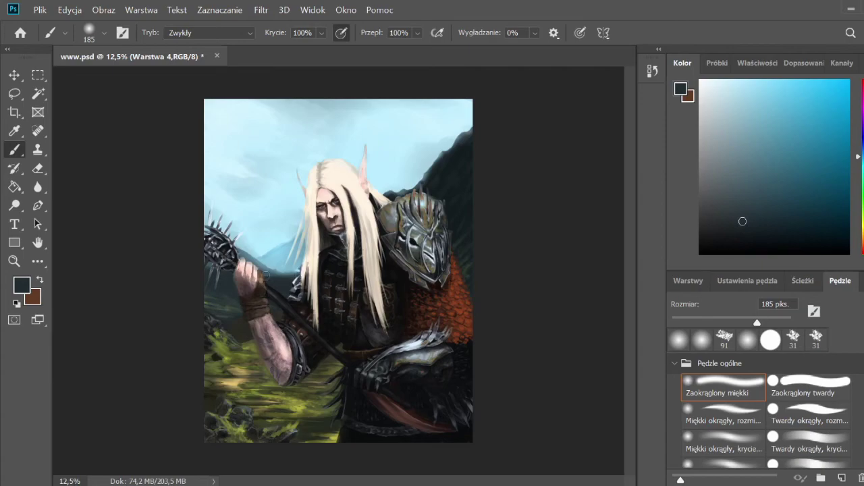
pyautogui.keyDown('alt'); pyautogui.click(297, 268); pyautogui.keyUp('alt')
pyautogui.keyDown('alt'); pyautogui.click(296, 220); pyautogui.keyUp('alt')
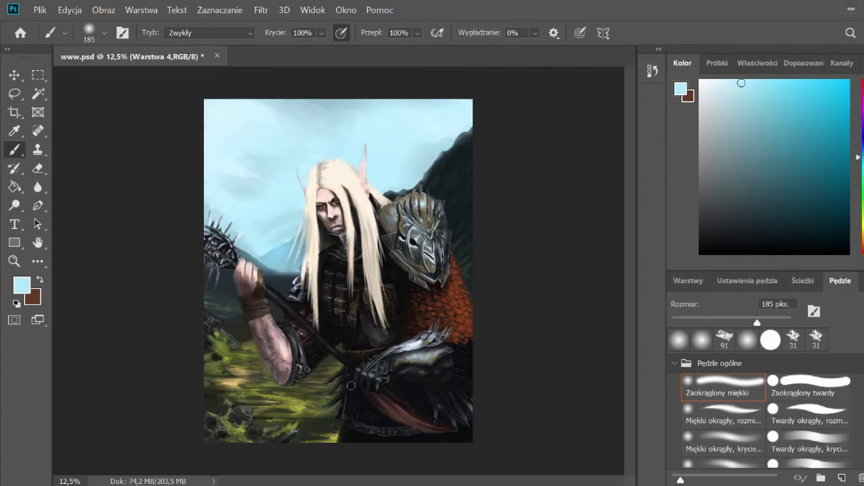
pyautogui.hotkey('ctrl', 's')
pyautogui.hotkey('ctrl', '+')
pyautogui.press('s')
pyautogui.press('b')
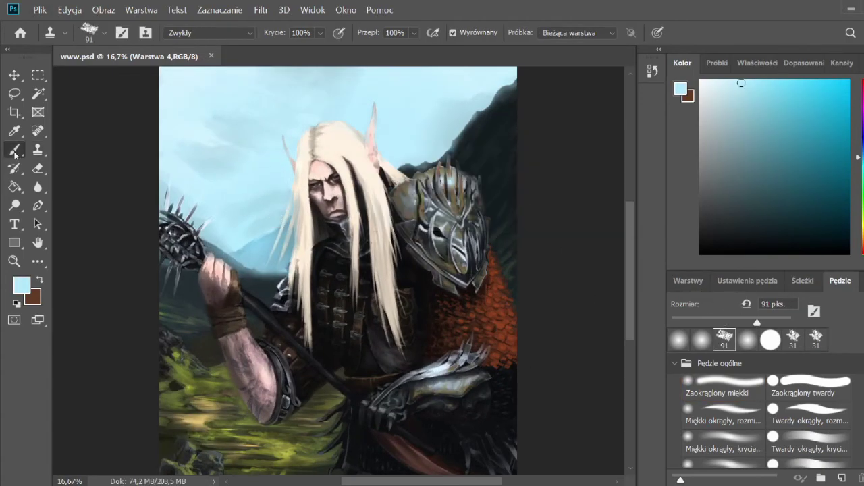
# - Paint sky blue and darker blue ridge strokes on the mountains left of the head
pyautogui.keyDown('alt'); pyautogui.click(283, 214); pyautogui.keyUp('alt')
pyautogui.moveTo(283, 215)
pyautogui.mouseDown()
pyautogui.moveTo(269, 222)
pyautogui.moveTo(262, 193)
pyautogui.moveTo(208, 231)
pyautogui.moveTo(283, 200)
pyautogui.mouseUp()
pyautogui.keyDown('alt'); pyautogui.click(280, 219); pyautogui.keyUp('alt')
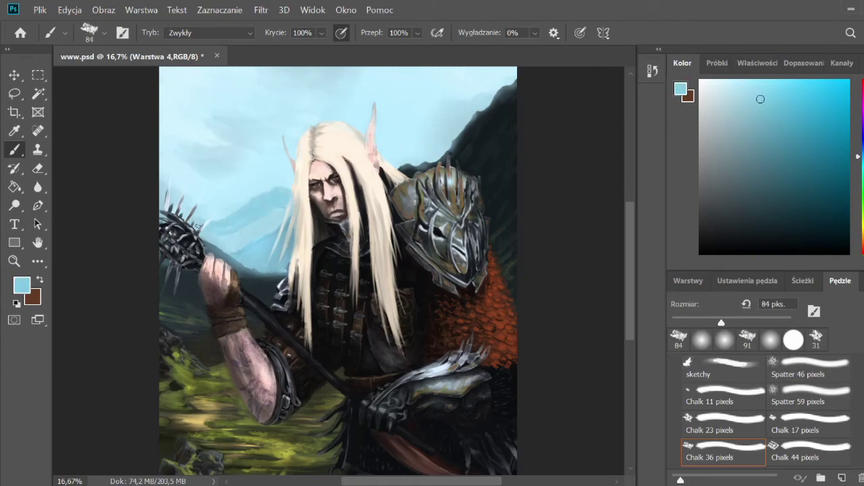
pyautogui.keyDown('alt'); pyautogui.click(228, 228); pyautogui.keyUp('alt')
pyautogui.moveTo(208, 236)
pyautogui.mouseDown()
pyautogui.moveTo(284, 209)
pyautogui.moveTo(223, 252)
pyautogui.moveTo(266, 213)
pyautogui.mouseUp()
pyautogui.keyDown('alt'); pyautogui.click(274, 232); pyautogui.keyUp('alt')
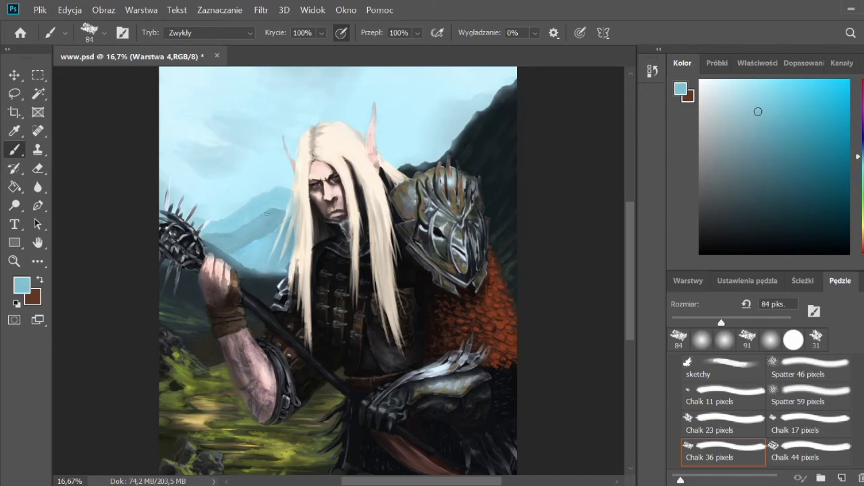
pyautogui.keyDown('alt'); pyautogui.click(265, 273); pyautogui.keyUp('alt')
pyautogui.moveTo(233, 255)
pyautogui.mouseDown()
pyautogui.moveTo(276, 229)
pyautogui.moveTo(253, 248)
pyautogui.mouseUp()
# - Sample pale sky blues with the soft round brush and paint over a sky patch near the mace
pyautogui.scroll(5, 763, 392)
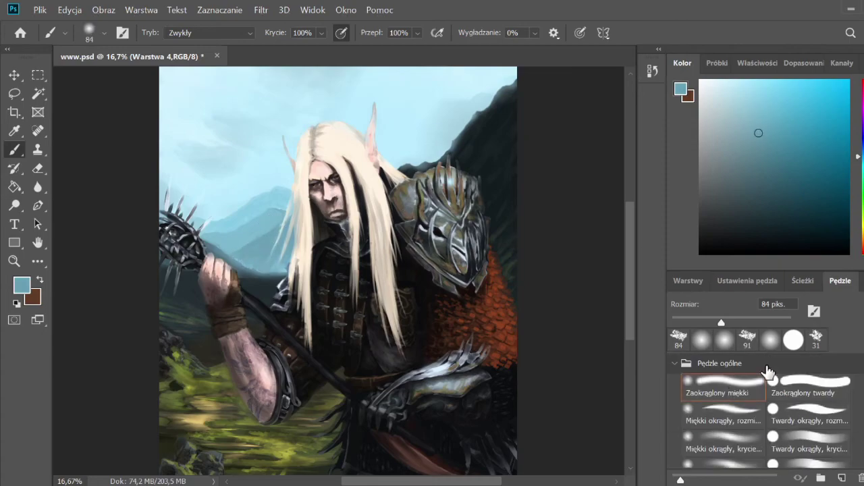
pyautogui.click(717, 385)
pyautogui.keyDown('alt'); pyautogui.click(250, 251); pyautogui.keyUp('alt')
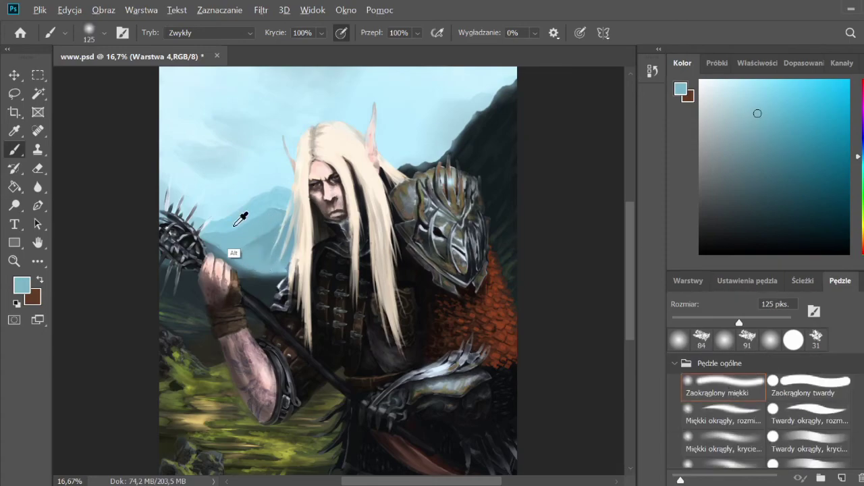
pyautogui.keyDown('alt'); pyautogui.click(271, 187); pyautogui.keyUp('alt')
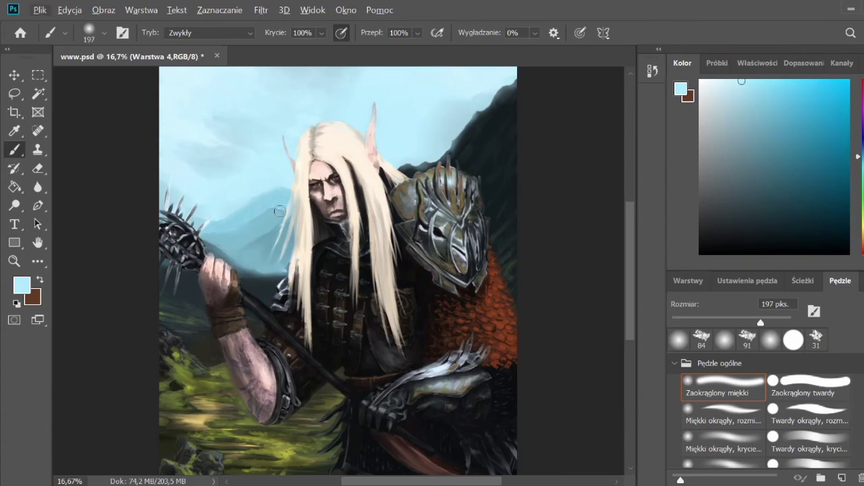
pyautogui.keyDown('alt'); pyautogui.click(274, 218); pyautogui.keyUp('alt')
pyautogui.hotkey('ctrl', '-')
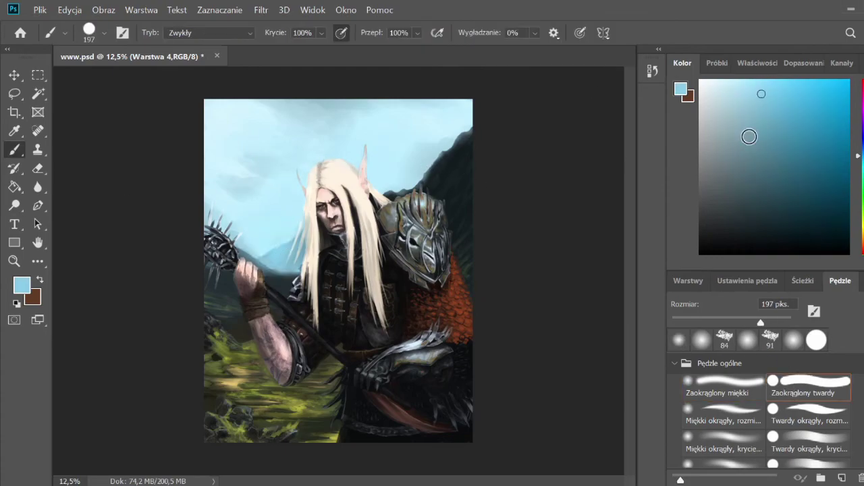
pyautogui.moveTo(265, 235); pyautogui.dragTo(274, 241)
pyautogui.click(717, 385)
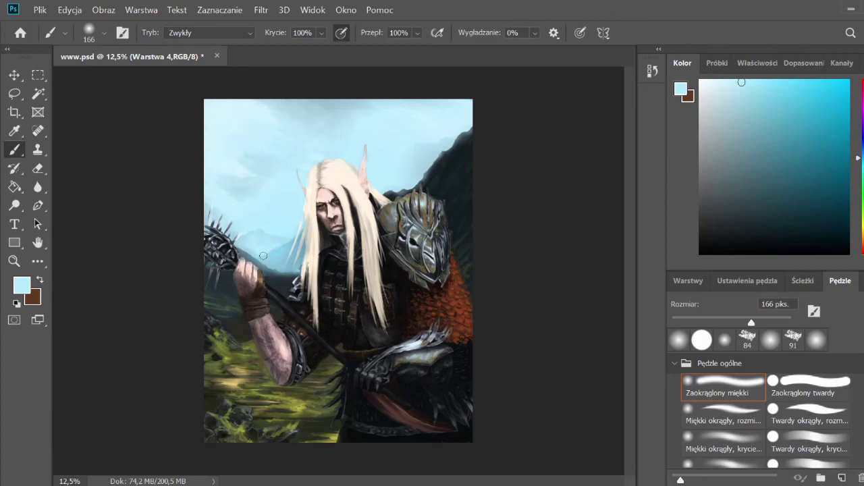
pyautogui.keyDown('alt'); pyautogui.click(343, 196); pyautogui.keyUp('alt')
pyautogui.click(688, 280)
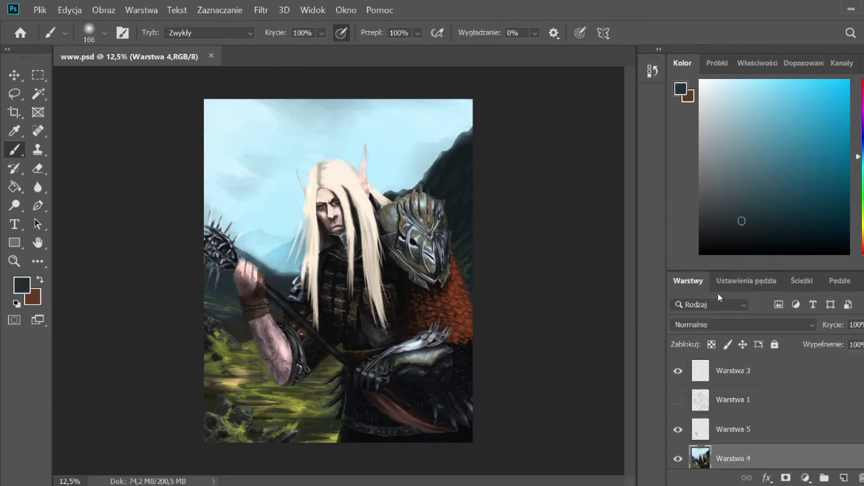
# - Merge the painting layers into a single layer
pyautogui.hotkey('ctrl', 'e')
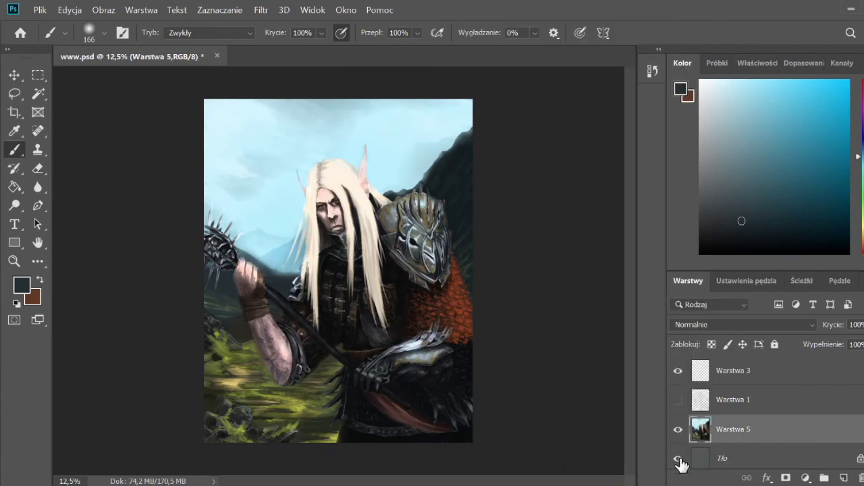
pyautogui.hotkey('ctrl', 'e')
pyautogui.click(860, 428)
# - Try a Brightness/Contrast adjustment with lower brightness and contrast, then undo it
pyautogui.click(678, 371)
pyautogui.click(805, 478)
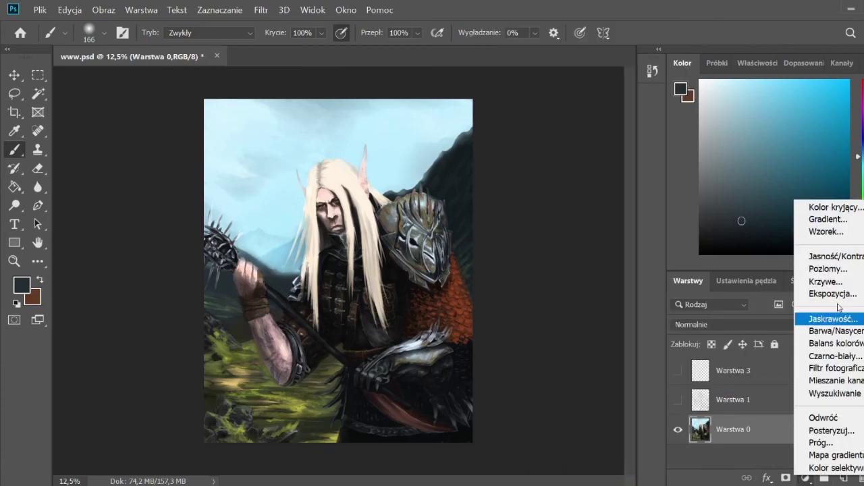
pyautogui.click(821, 251)
pyautogui.moveTo(743, 178); pyautogui.dragTo(734, 178)
pyautogui.moveTo(770, 150); pyautogui.dragTo(758, 150)
pyautogui.hotkey('ctrl', 'z')
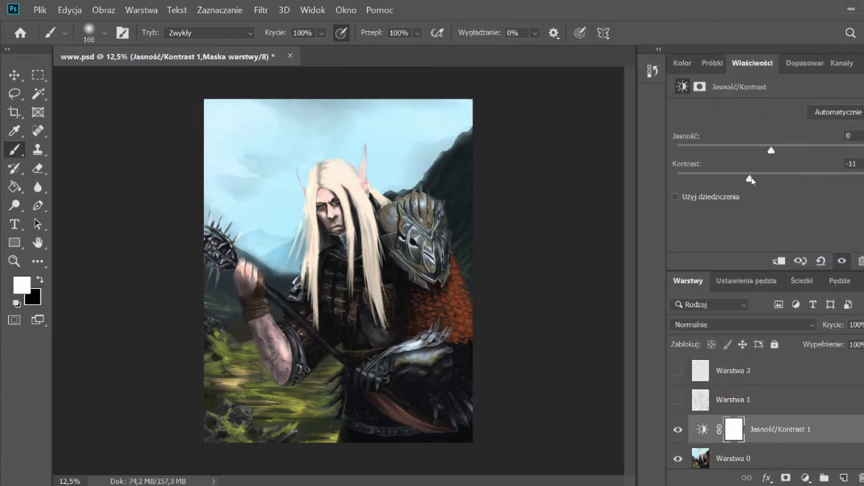
pyautogui.hotkey('ctrl', 'z')
pyautogui.hotkey('ctrl', 'z')
pyautogui.hotkey('ctrl', 'z')
pyautogui.hotkey('ctrl', 'z')
# - Try a Hue/Saturation adjustment with reduced saturation, then delete that layer
pyautogui.click(804, 478)
pyautogui.click(820, 323)
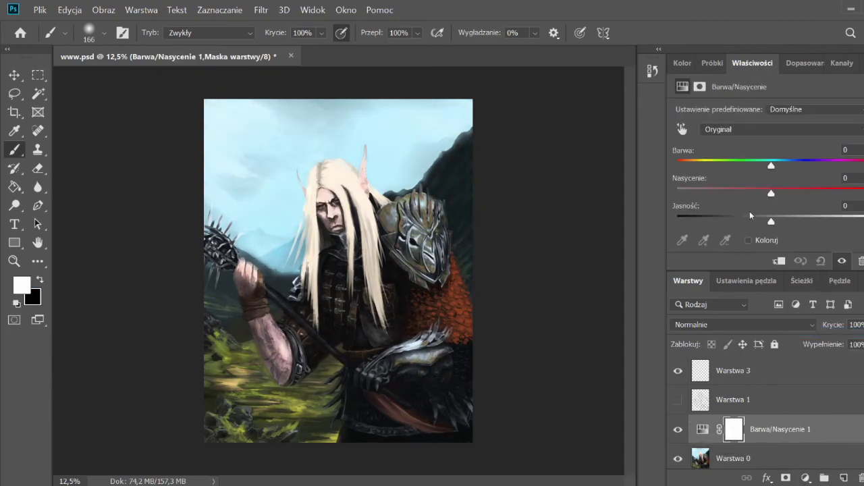
pyautogui.moveTo(771, 194); pyautogui.dragTo(752, 194)
pyautogui.moveTo(772, 166)
pyautogui.mouseDown()
pyautogui.moveTo(781, 166)
pyautogui.moveTo(771, 194)
pyautogui.mouseUp()
pyautogui.rightClick(821, 430)
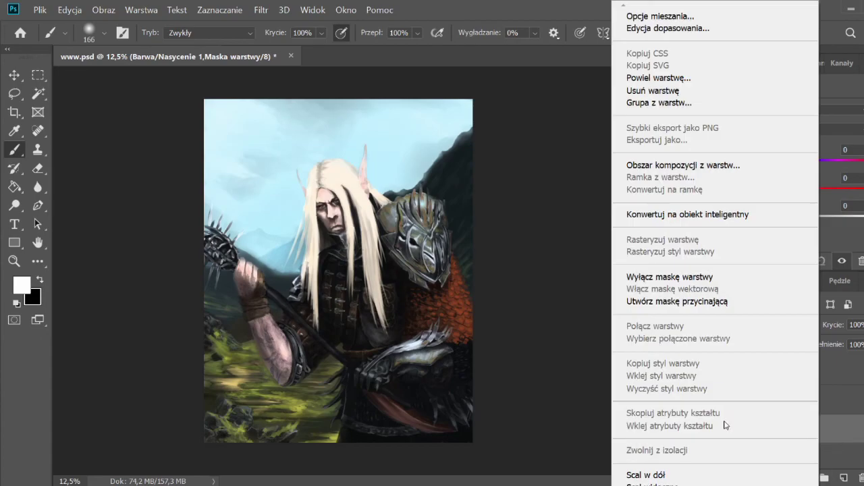
pyautogui.click(646, 93)
pyautogui.click(446, 205)
# - Add an orange warming Photo Filter at about 46% density and merge it down
pyautogui.click(805, 478)
pyautogui.click(858, 372)
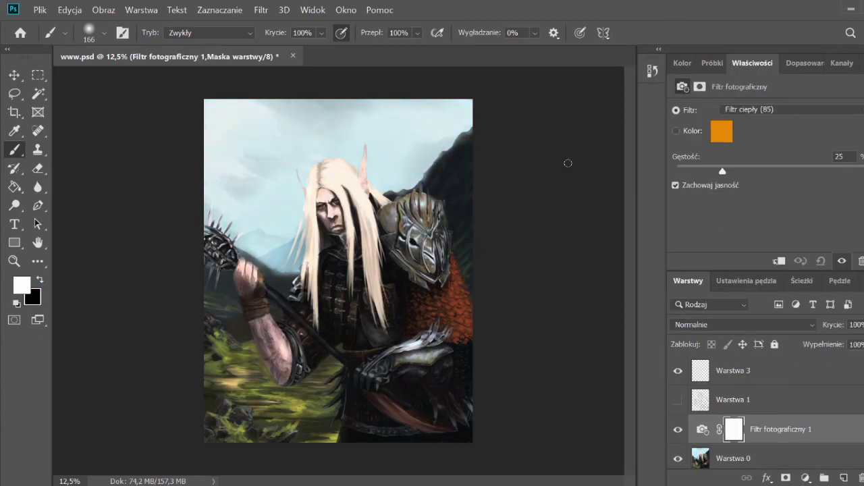
pyautogui.moveTo(722, 171); pyautogui.dragTo(744, 171)
pyautogui.click(721, 132)
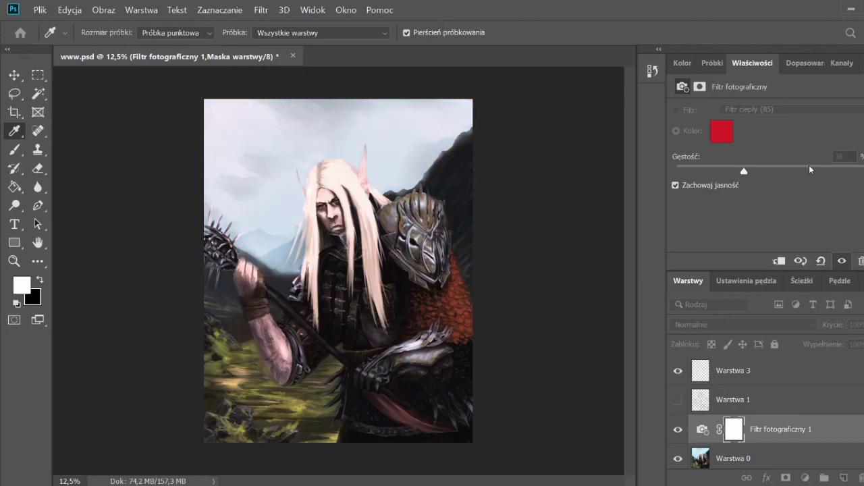
pyautogui.press('Return')
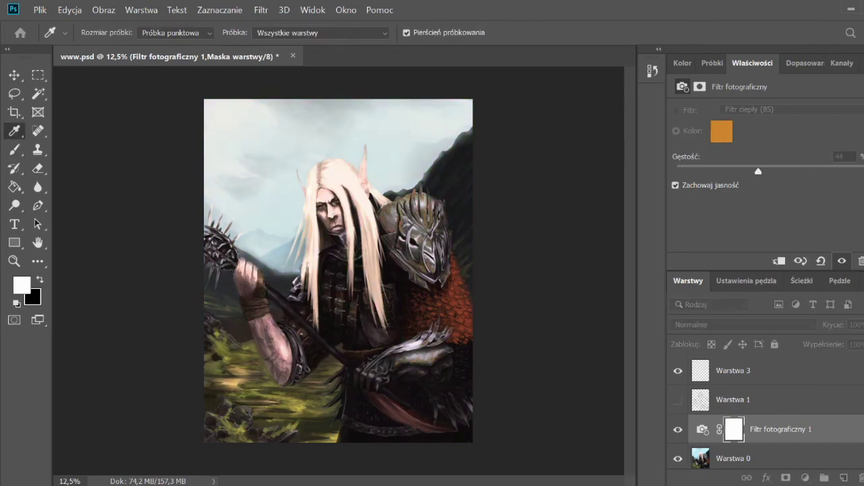
pyautogui.moveTo(760, 173)
pyautogui.mouseDown()
pyautogui.moveTo(771, 174)
pyautogui.moveTo(758, 173)
pyautogui.mouseUp()
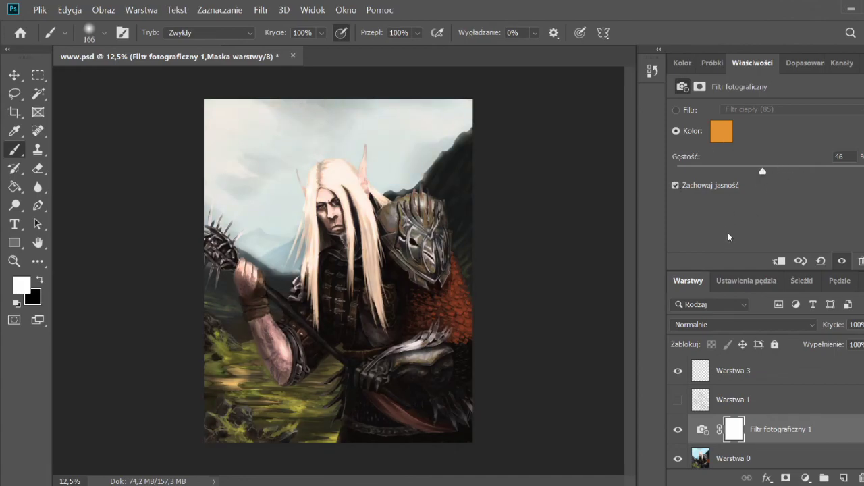
pyautogui.hotkey('ctrl', 'e')
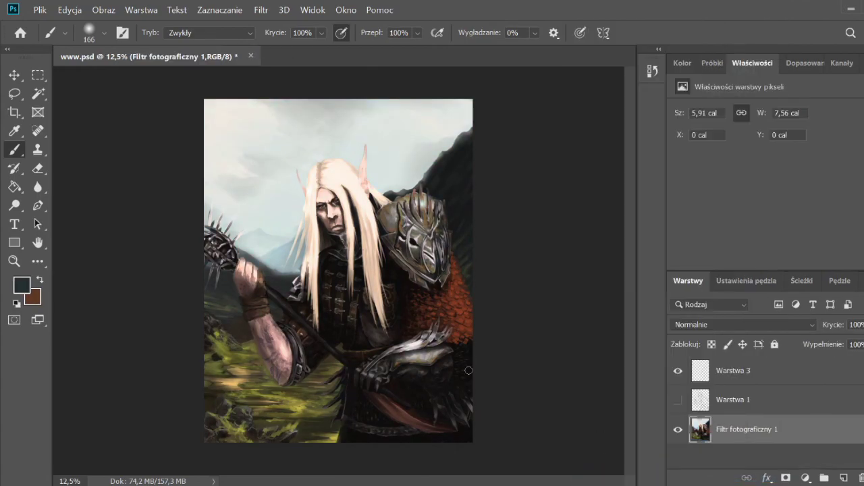
# - Set up the clouds4 and clouds3 brushes at 2575 px with white and light grey
pyautogui.click(840, 281)
pyautogui.scroll(5, 763, 398)
pyautogui.click(808, 373)
pyautogui.keyDown('alt'); pyautogui.click(466, 104); pyautogui.keyUp('alt')
pyautogui.press('F6')
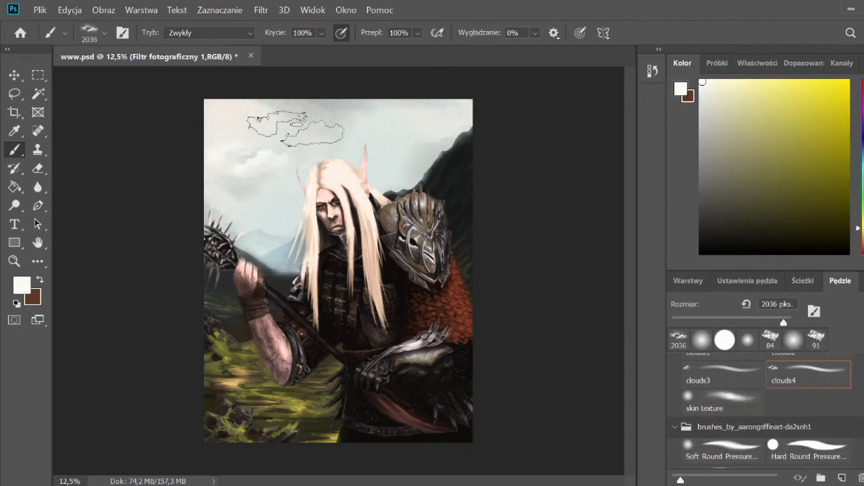
pyautogui.keyDown('alt'); pyautogui.click(286, 133); pyautogui.keyUp('alt')
pyautogui.press(',')
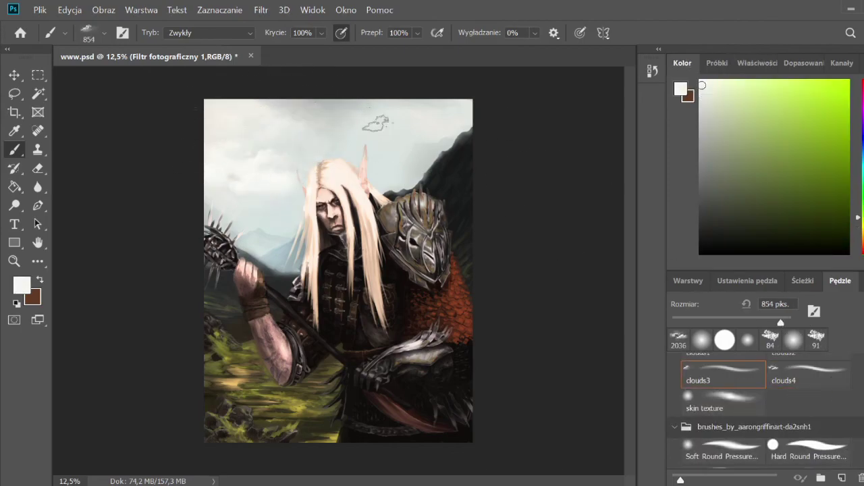
pyautogui.press(']')
pyautogui.press(']')
pyautogui.press(']')
pyautogui.keyDown('alt'); pyautogui.click(328, 112); pyautogui.keyUp('alt')
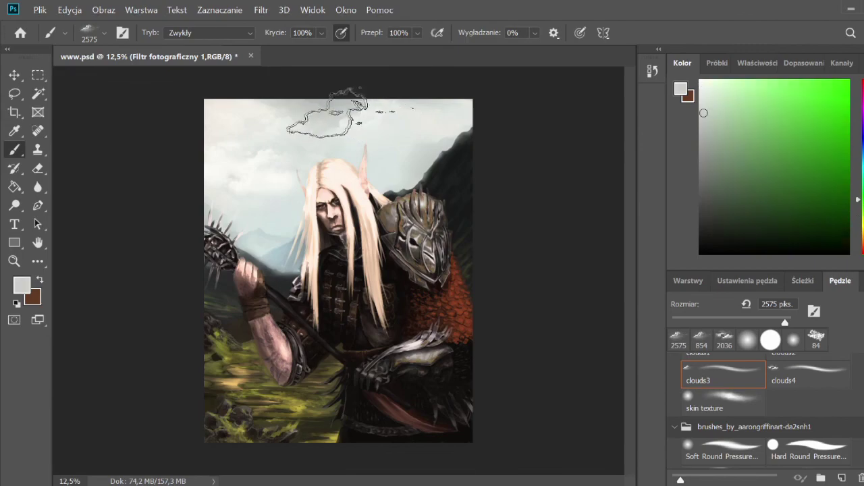
pyautogui.press('o')
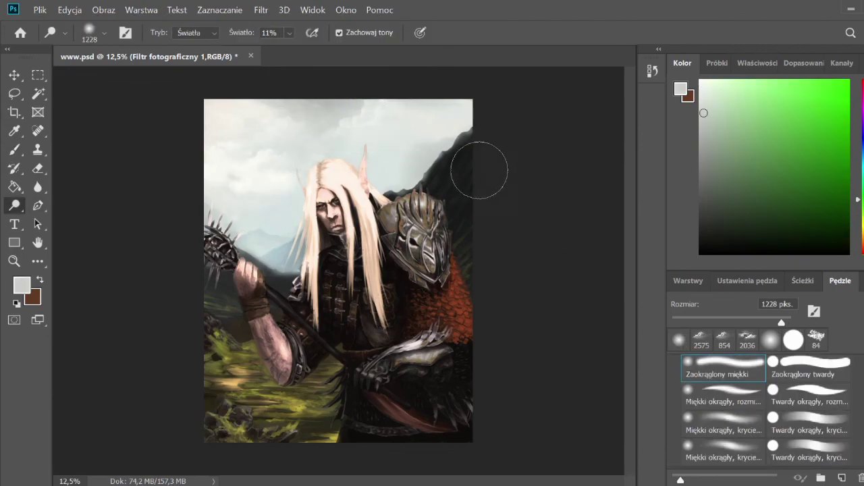
# - Repaint the top sky a more saturated light blue with Chalk 36 at 460 px
pyautogui.scroll(-3, 767, 405)
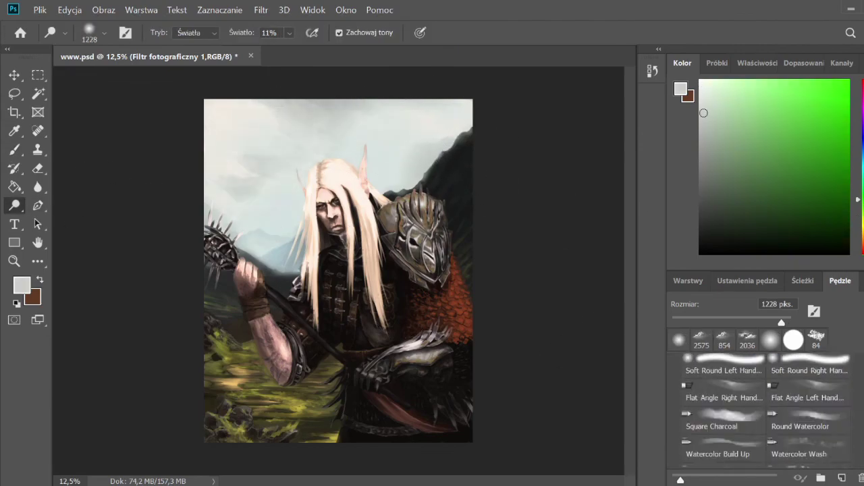
pyautogui.press('b')
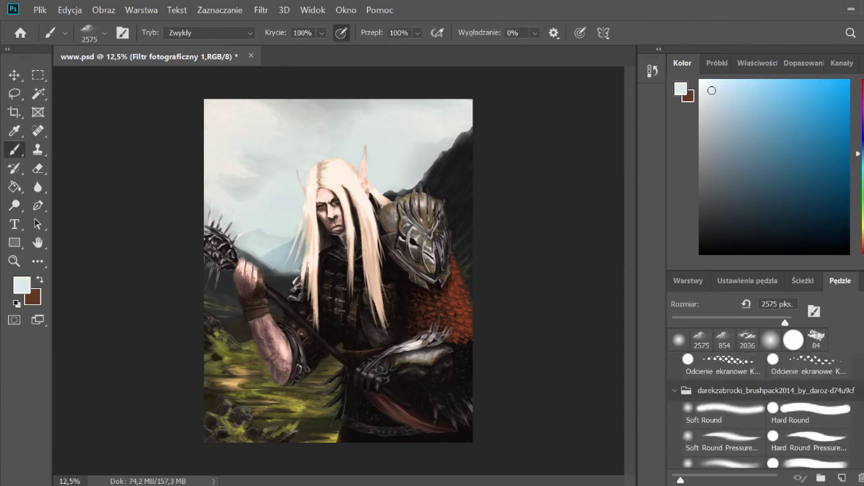
pyautogui.scroll(-5, 733, 412)
pyautogui.click(716, 413)
pyautogui.click(736, 459)
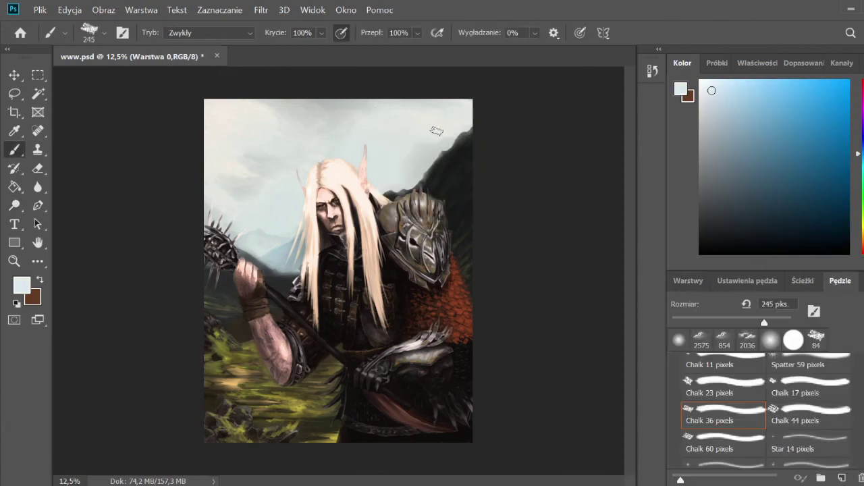
pyautogui.press(']')
pyautogui.press(']')
pyautogui.press(']')
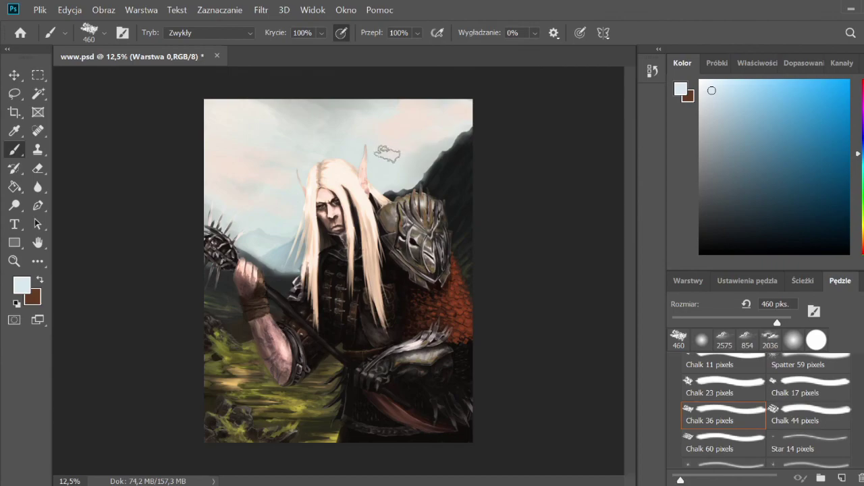
pyautogui.moveTo(388, 154)
pyautogui.mouseDown()
pyautogui.moveTo(419, 109)
pyautogui.moveTo(303, 126)
pyautogui.mouseUp()
# - Paint paler, whiter cloud strokes across the top sky and refine the sky blues
pyautogui.press('F7')
pyautogui.keyDown('alt'); pyautogui.click(372, 111); pyautogui.keyUp('alt')
pyautogui.moveTo(371, 111)
pyautogui.mouseDown()
pyautogui.moveTo(270, 112)
pyautogui.moveTo(445, 110)
pyautogui.mouseUp()
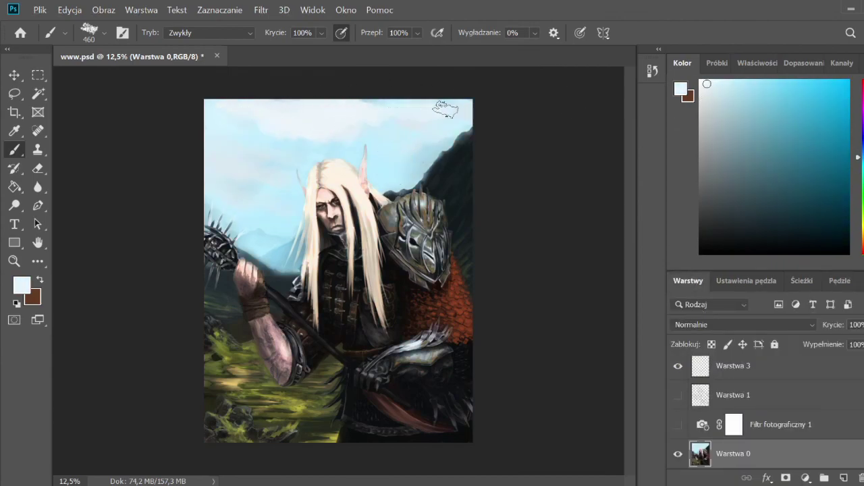
pyautogui.keyDown('alt'); pyautogui.click(239, 169); pyautogui.keyUp('alt')
pyautogui.keyDown('alt'); pyautogui.click(300, 122); pyautogui.keyUp('alt')
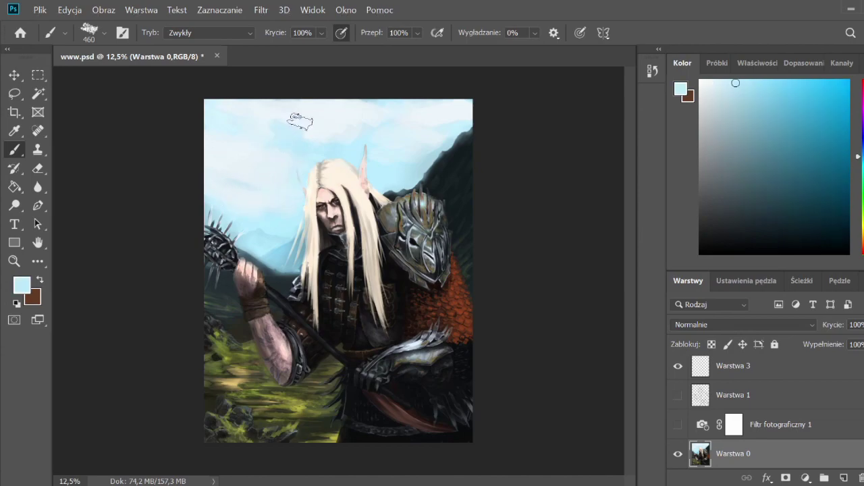
pyautogui.keyDown('alt'); pyautogui.click(366, 138); pyautogui.keyUp('alt')
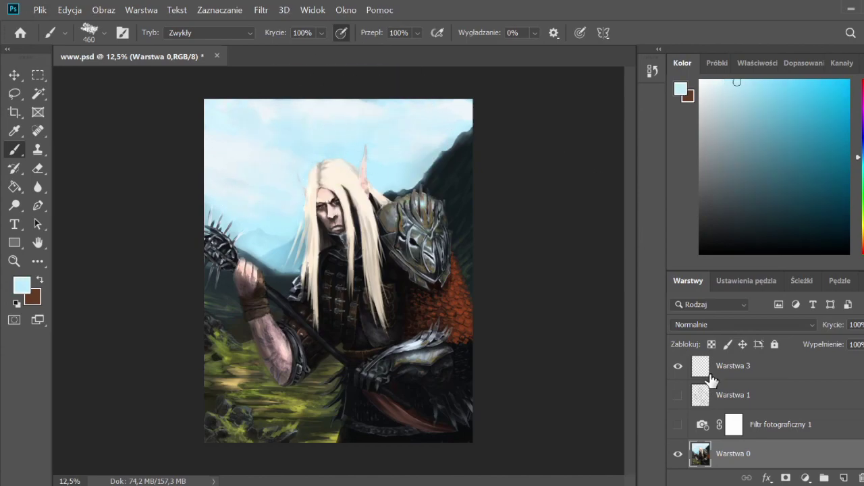
# - Turn the Photo Filter back on and delete a trial Brightness/Contrast layer set to -31 brightness
pyautogui.click(678, 424)
pyautogui.click(805, 478)
pyautogui.click(821, 253)
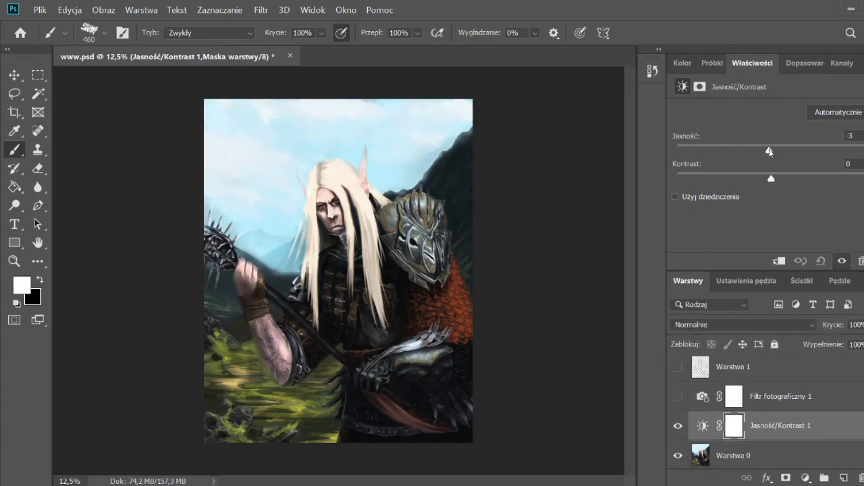
pyautogui.moveTo(769, 151); pyautogui.dragTo(751, 150)
pyautogui.moveTo(772, 178)
pyautogui.mouseDown()
pyautogui.moveTo(743, 178)
pyautogui.moveTo(768, 178)
pyautogui.mouseUp()
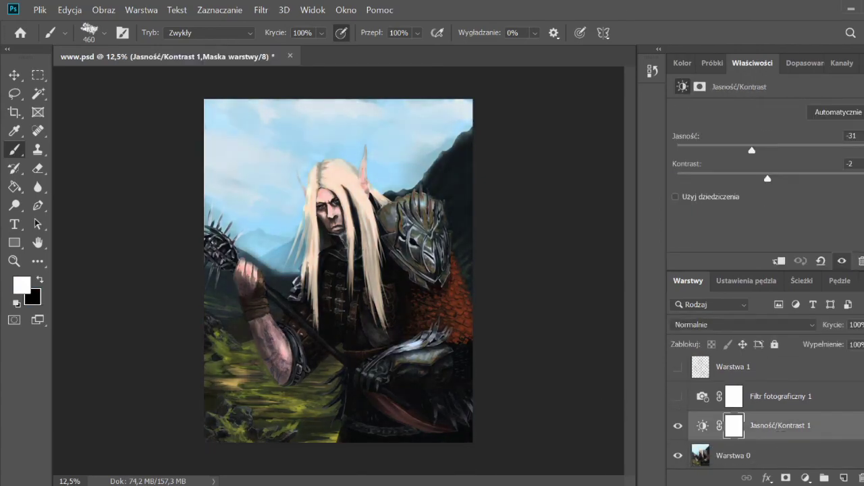
pyautogui.press('Delete')
pyautogui.press('Return')
pyautogui.click(678, 424)
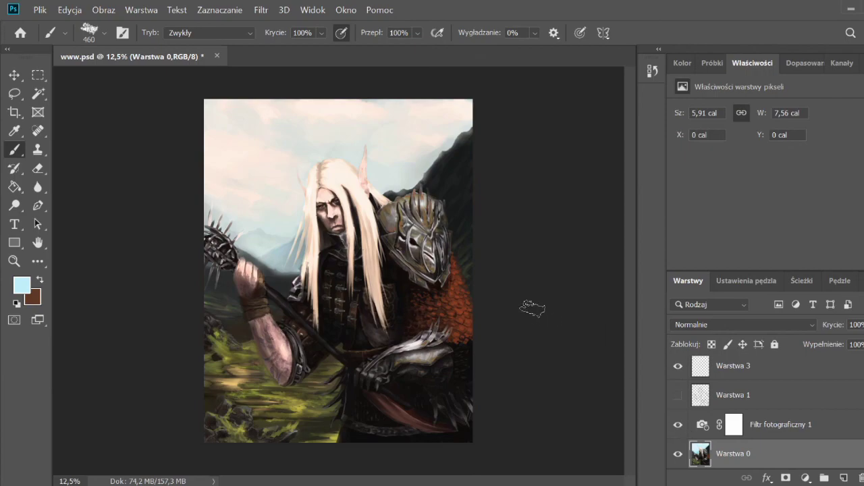